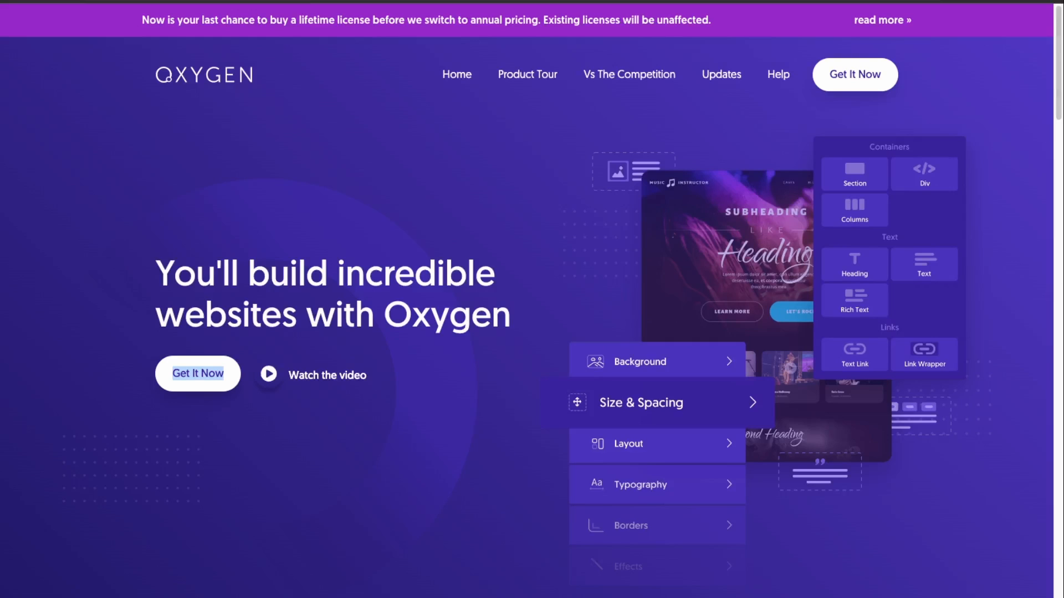
Step: Scroll down to the pricing plans: Basic $129, WooCo $149 and Ultimate $179
{"action": "scroll", "coordinate": [220, 480], "scroll_direction": "down", "scroll_amount": 8}
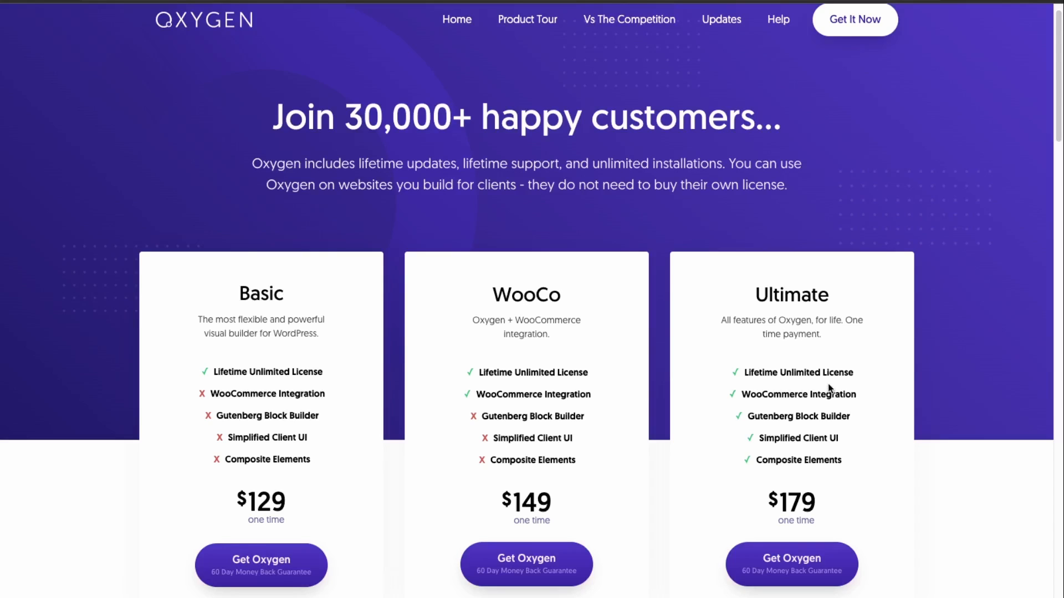
{"action": "scroll", "coordinate": [831, 390], "scroll_direction": "down", "scroll_amount": 1}
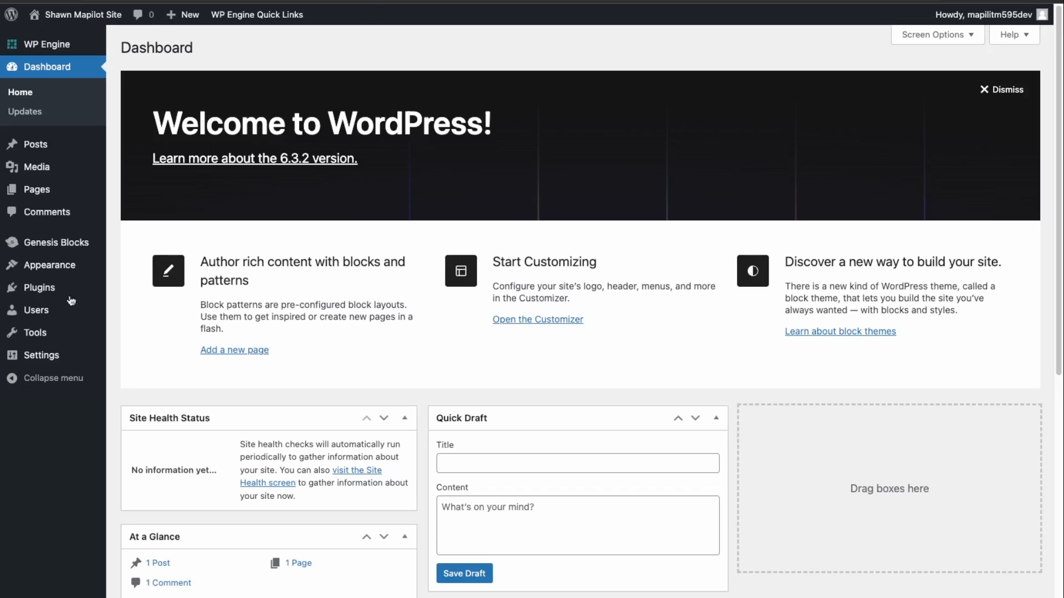
Step: Upload oxygen.4.7.zip as a new plugin, install it and activate it
{"action": "mouse_move", "coordinate": [83, 289]}
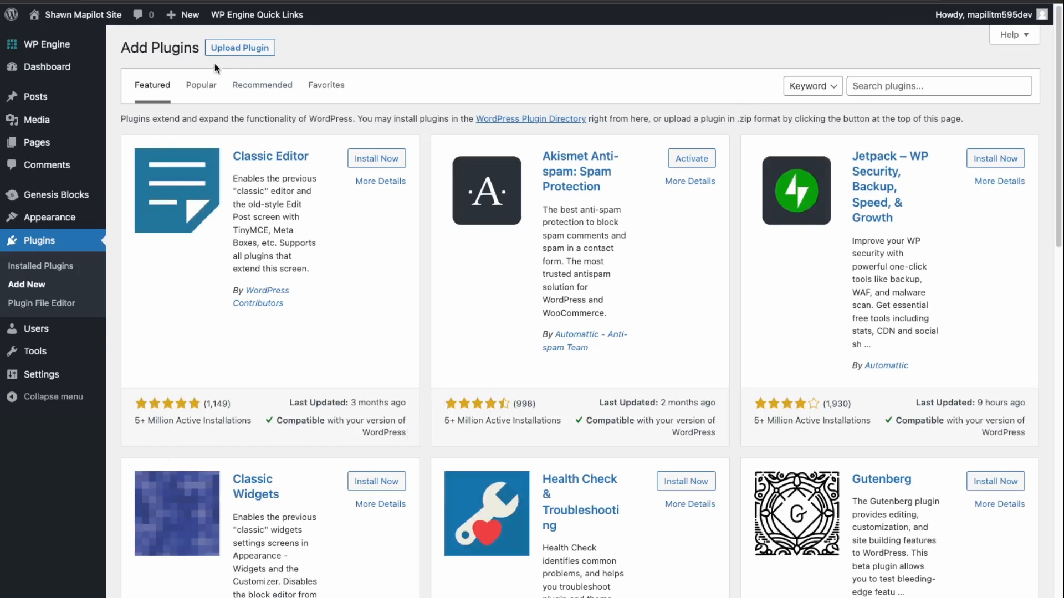
{"action": "left_click", "coordinate": [240, 48]}
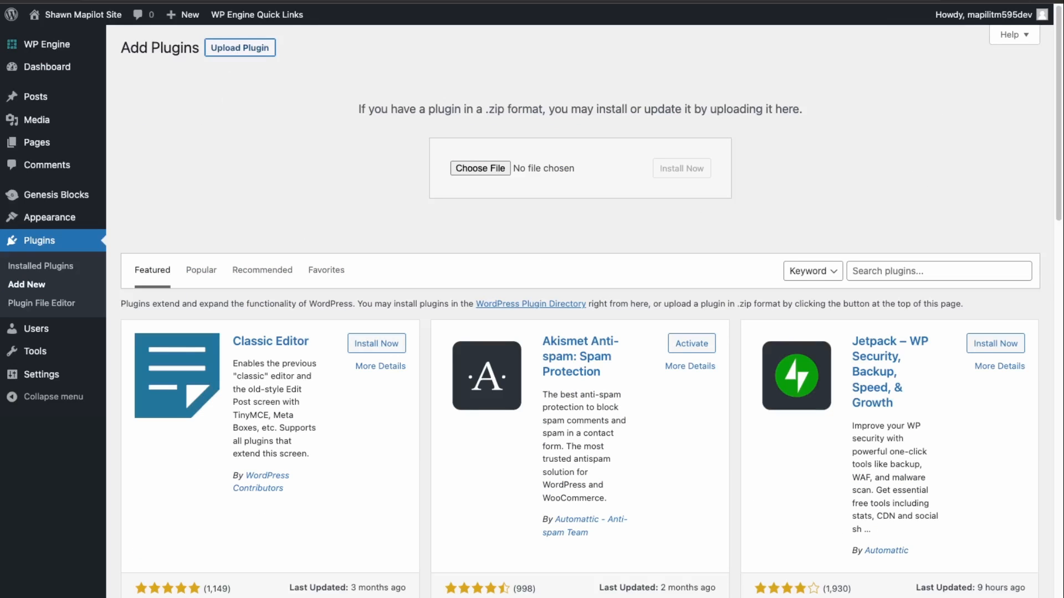
{"action": "left_click_drag", "start_coordinate": [535, 167], "coordinate": [488, 169]}
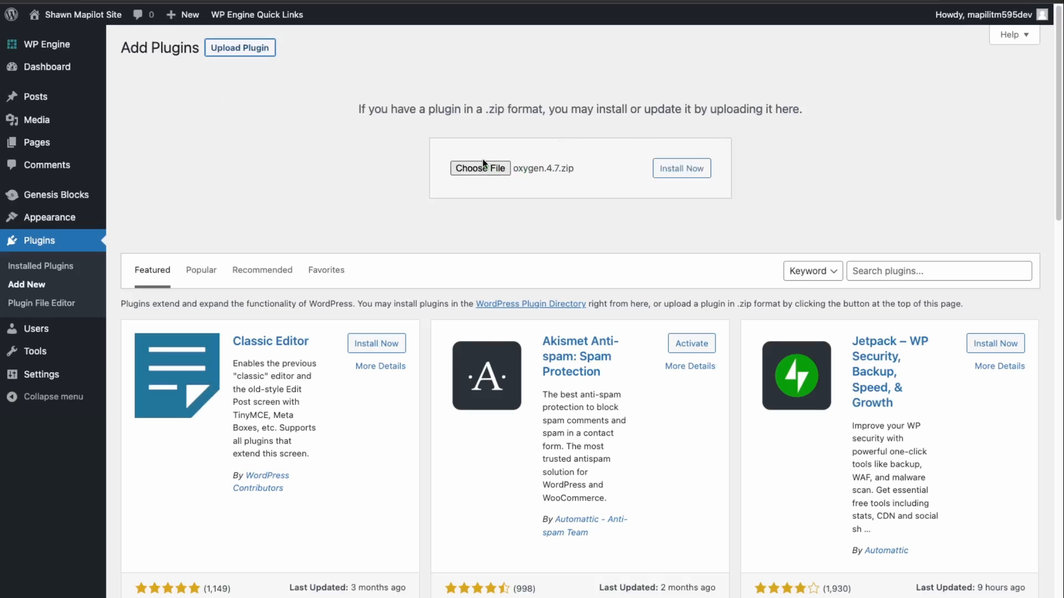
{"action": "left_click", "coordinate": [682, 171]}
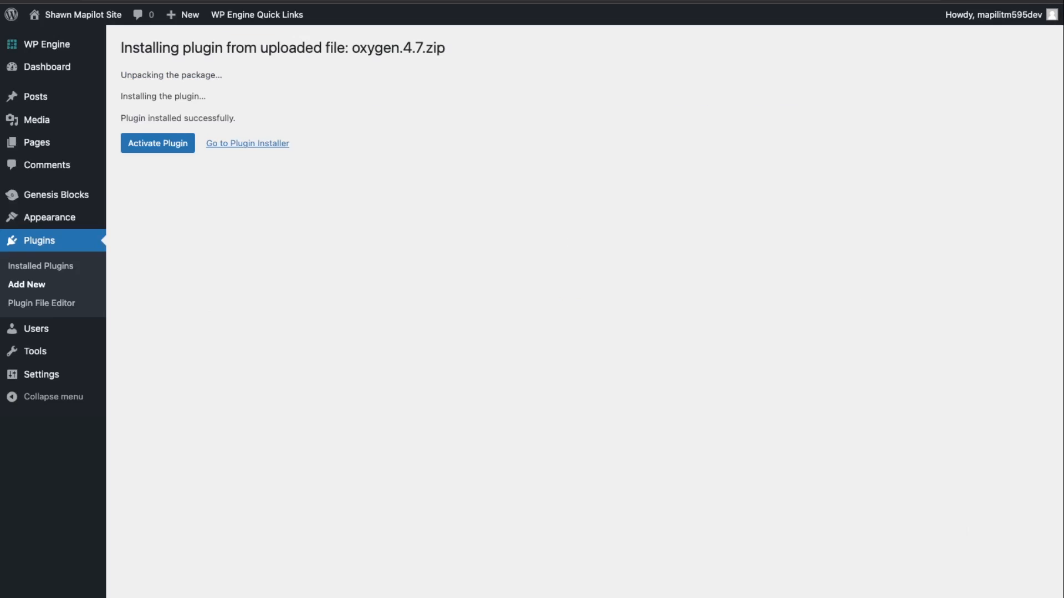
{"action": "left_click", "coordinate": [175, 151]}
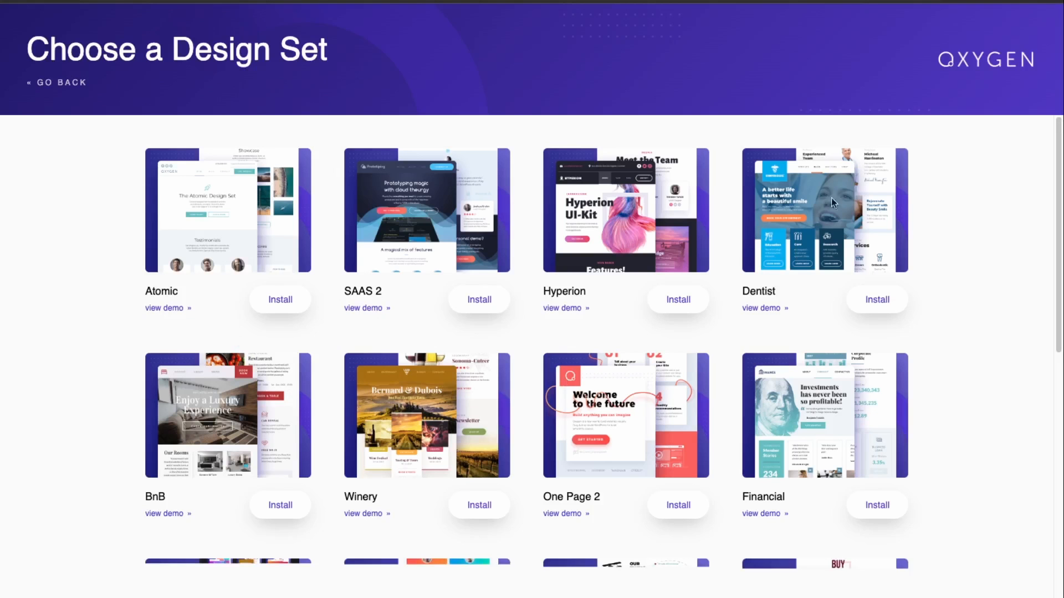
Step: Browse the Choose a Design Set grid, then go back to the Oxygen Home page
{"action": "scroll", "coordinate": [443, 363], "scroll_direction": "down", "scroll_amount": 4}
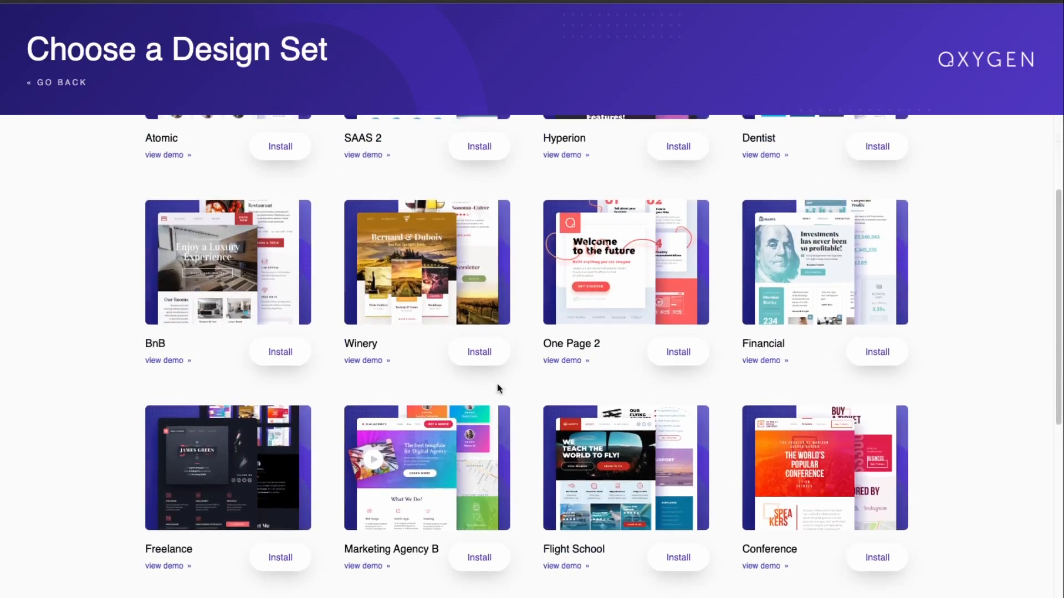
{"action": "scroll", "coordinate": [723, 467], "scroll_direction": "down", "scroll_amount": 5}
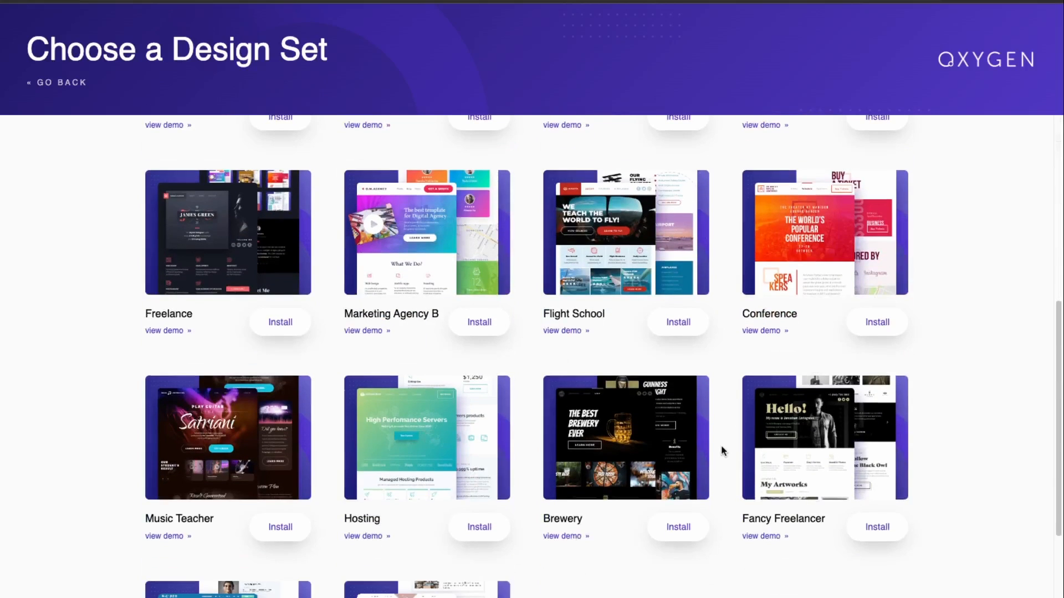
{"action": "scroll", "coordinate": [719, 449], "scroll_direction": "down", "scroll_amount": 4}
{"action": "scroll", "coordinate": [720, 450], "scroll_direction": "up", "scroll_amount": 12}
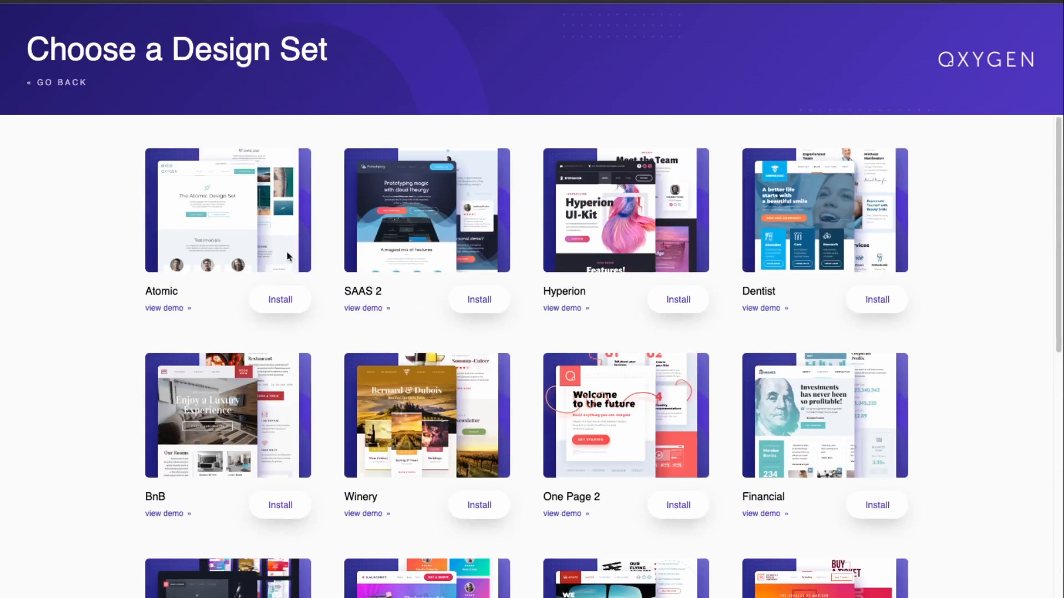
{"action": "left_click", "coordinate": [52, 88]}
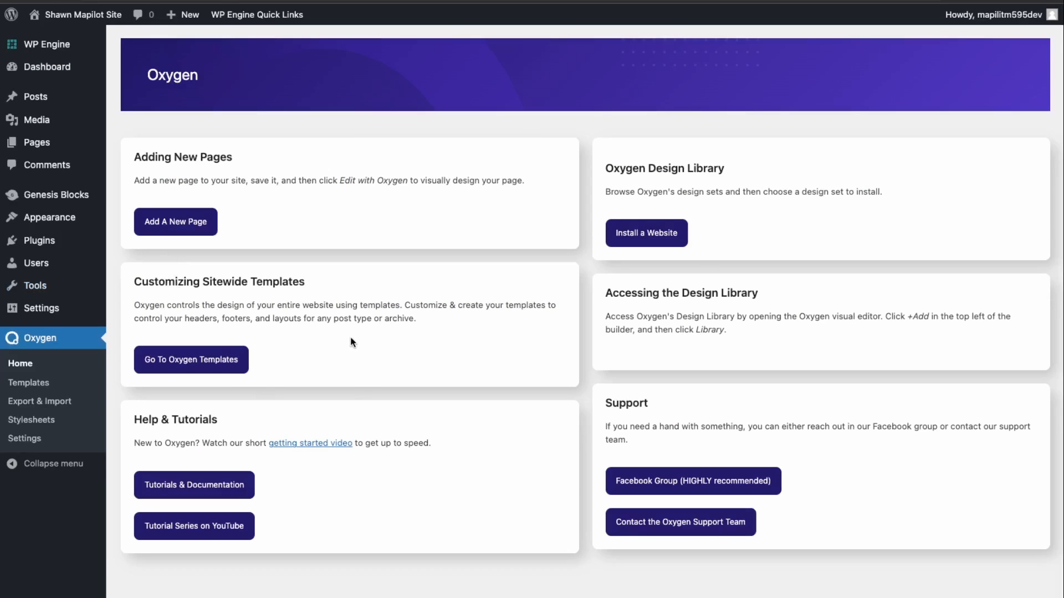
Step: View the Oxygen Templates list, then the Appearance Themes page
{"action": "left_click", "coordinate": [28, 383]}
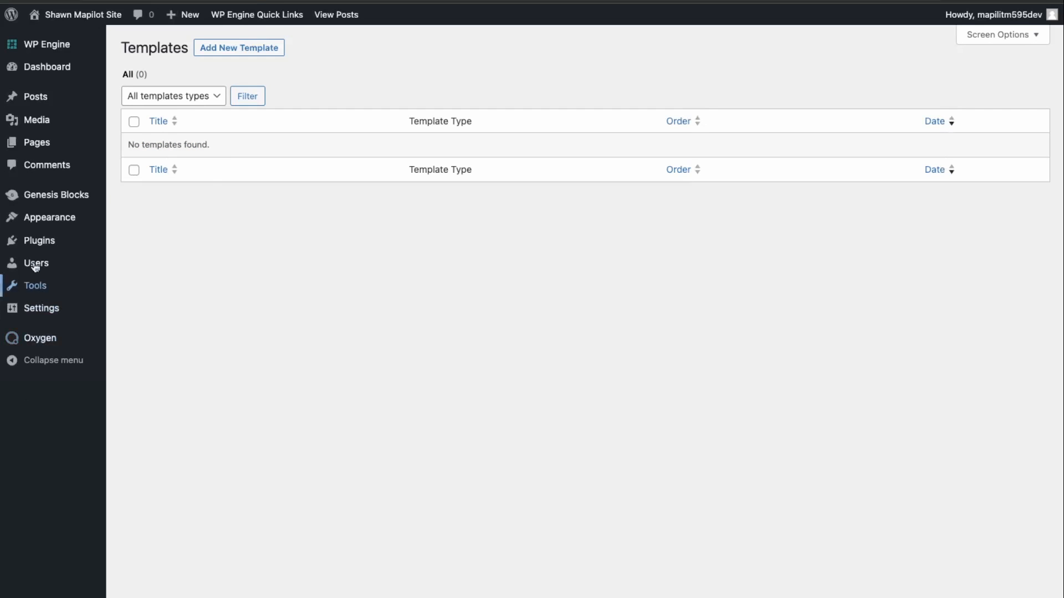
{"action": "mouse_move", "coordinate": [43, 218]}
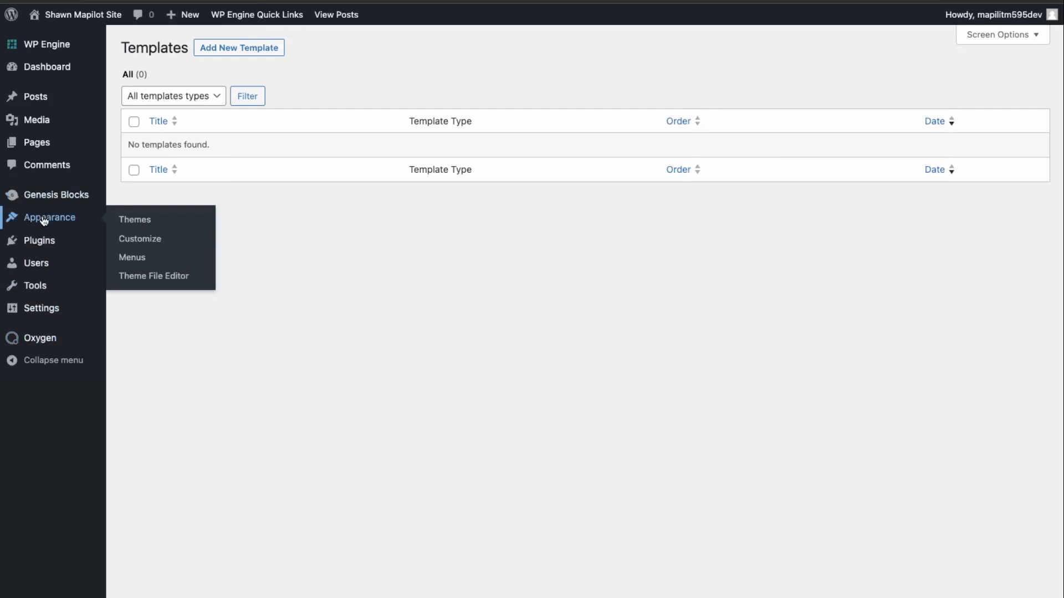
{"action": "left_click", "coordinate": [141, 225]}
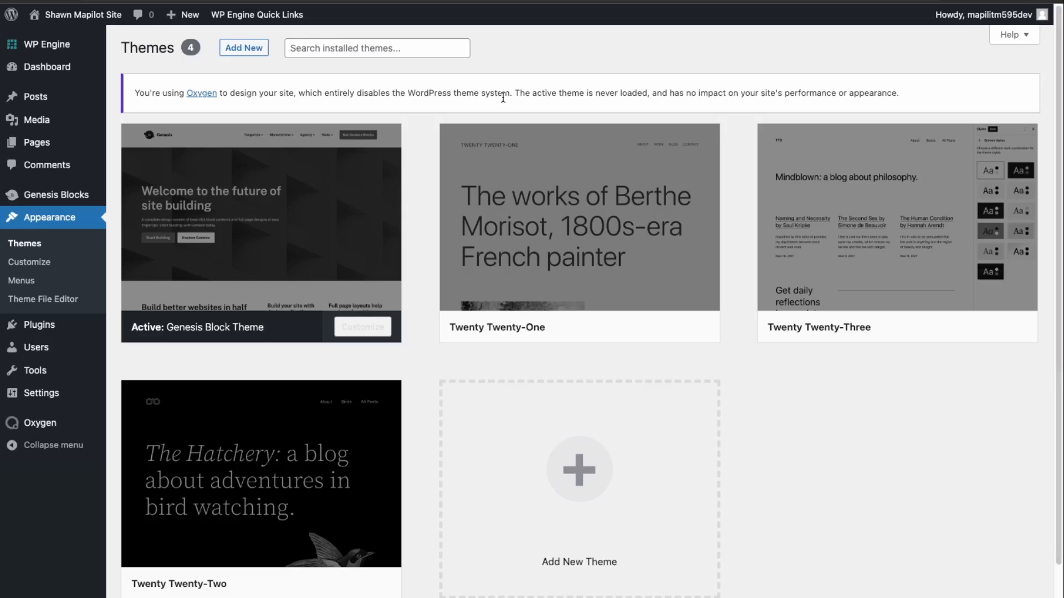
Step: Check the License tab in Oxygen Settings, then return to the Templates list
{"action": "mouse_move", "coordinate": [62, 428]}
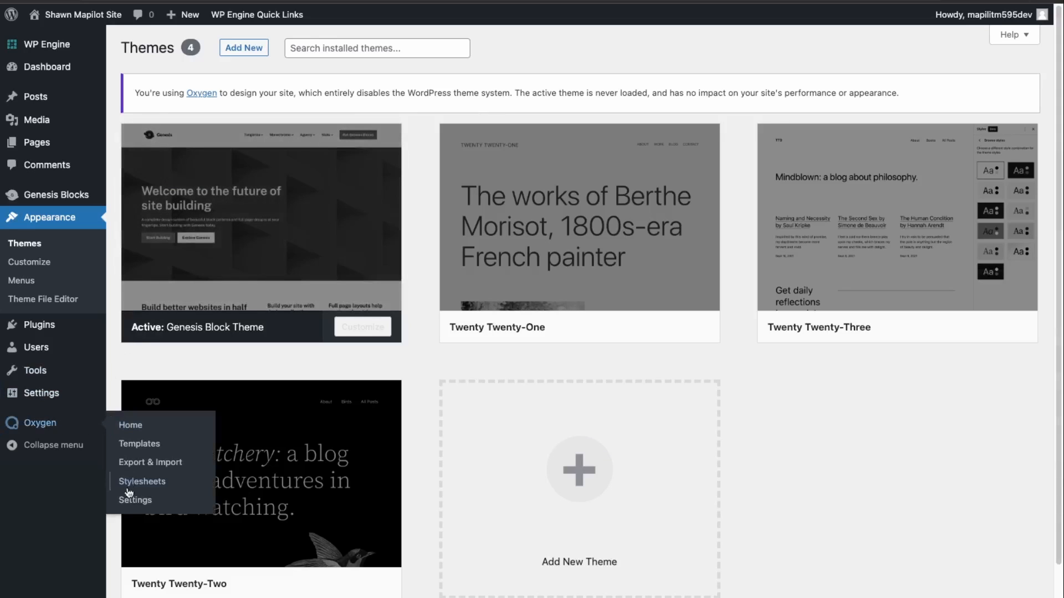
{"action": "left_click", "coordinate": [133, 505]}
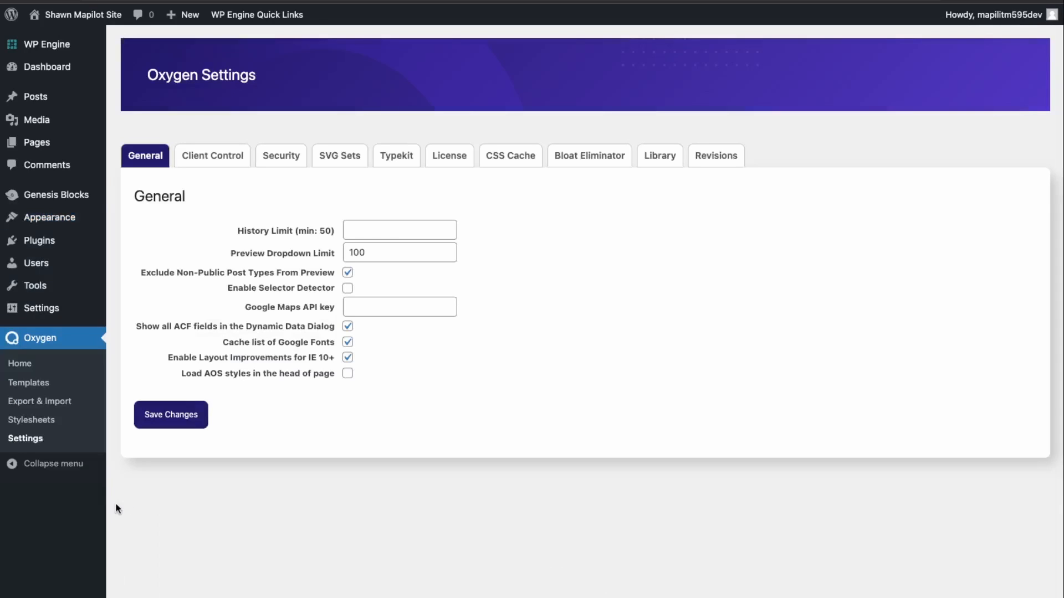
{"action": "left_click", "coordinate": [443, 162]}
{"action": "left_click", "coordinate": [282, 266]}
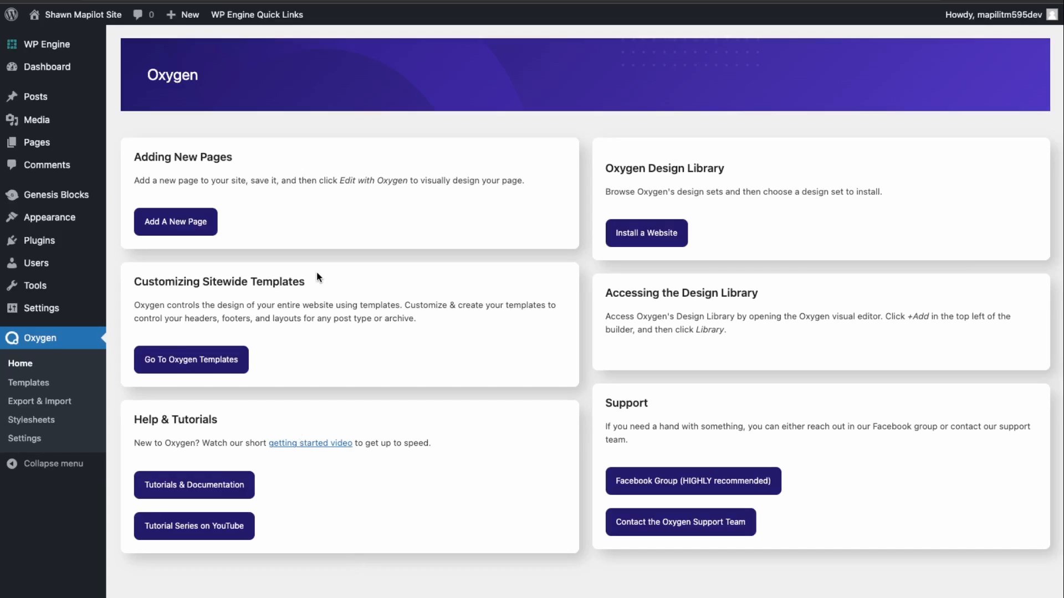
{"action": "left_click", "coordinate": [37, 388]}
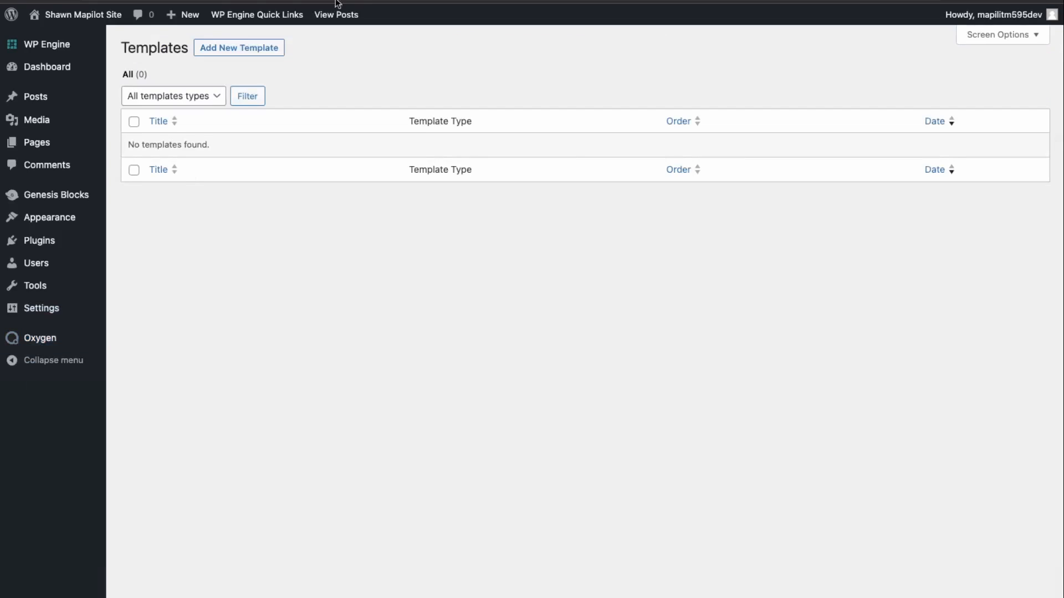
Step: Publish a template titled 'Main' set to Catch All and edit it with Oxygen
{"action": "left_click", "coordinate": [274, 46]}
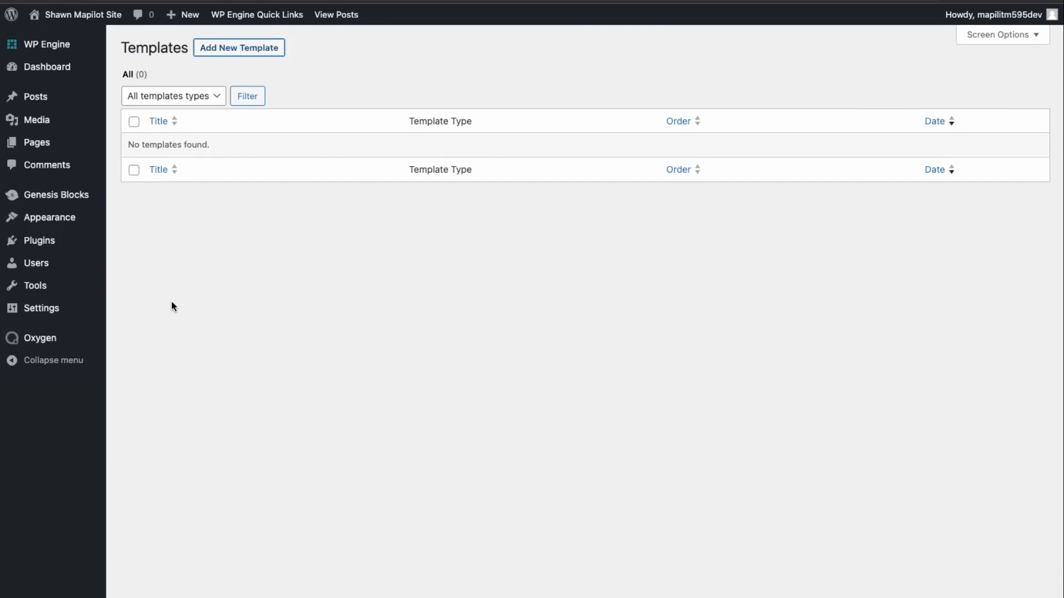
{"action": "type", "text": "Main"}
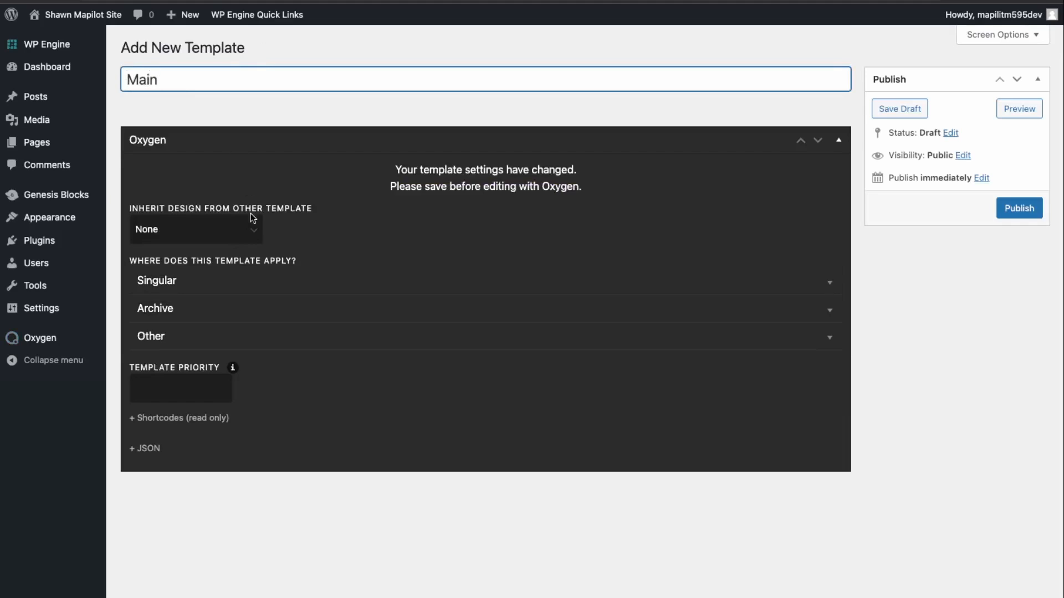
{"action": "left_click", "coordinate": [240, 336]}
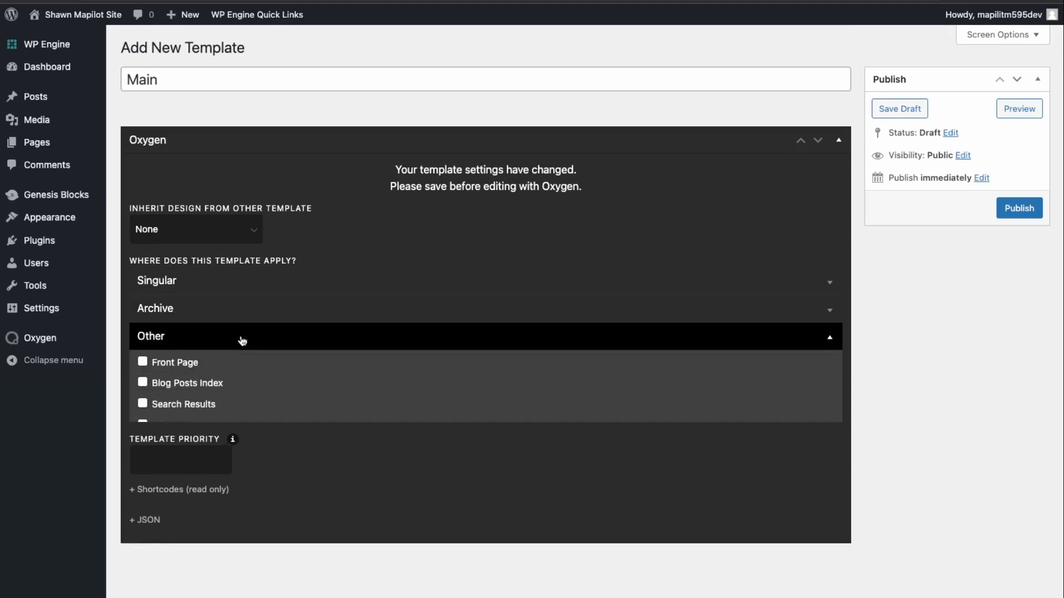
{"action": "left_click", "coordinate": [146, 471]}
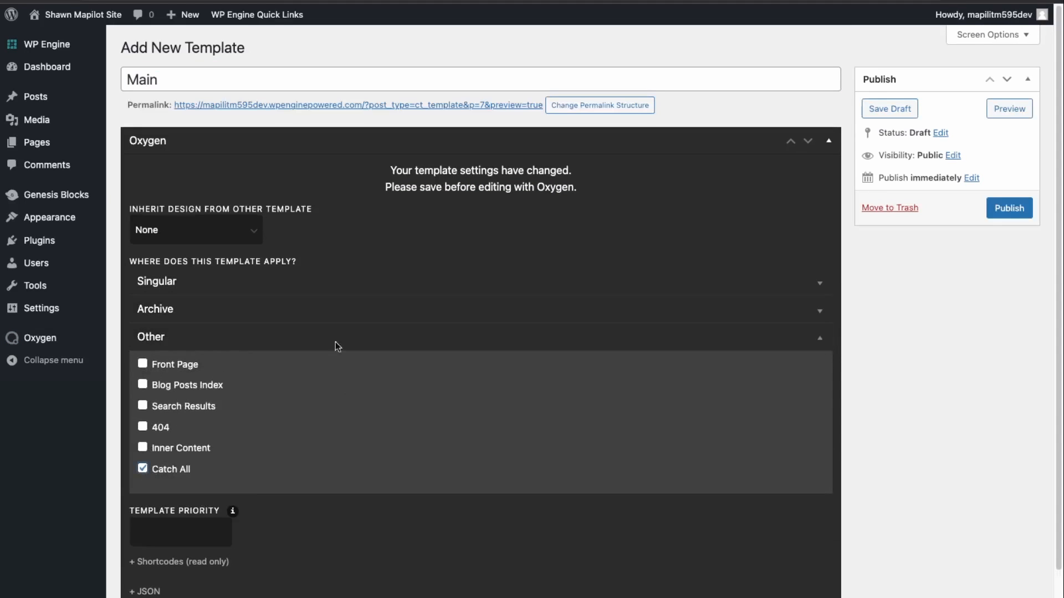
{"action": "scroll", "coordinate": [255, 571], "scroll_direction": "down", "scroll_amount": 1}
{"action": "scroll", "coordinate": [256, 560], "scroll_direction": "up", "scroll_amount": 1}
{"action": "left_click", "coordinate": [1009, 208]}
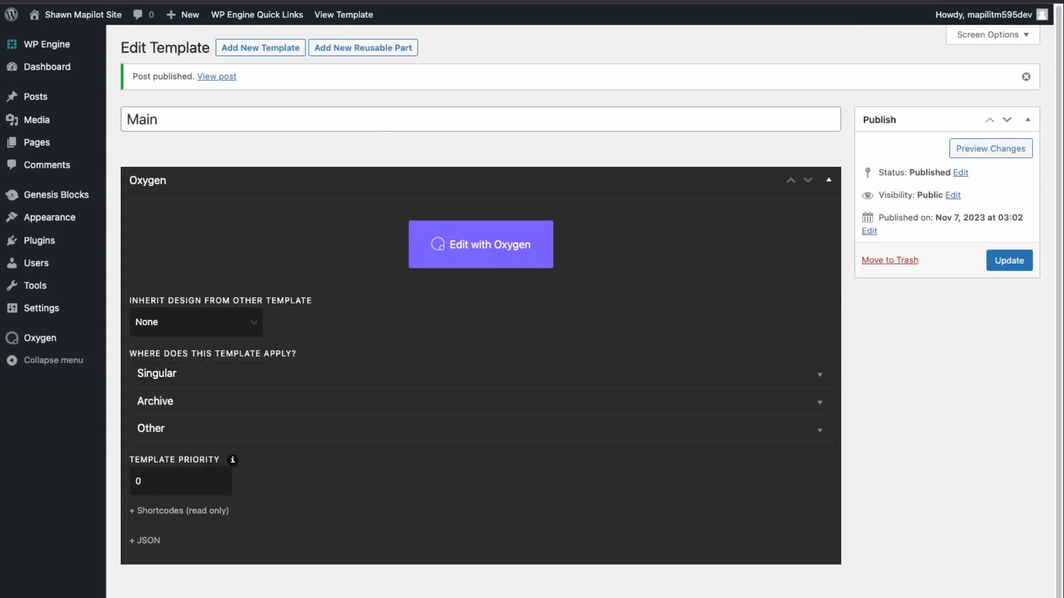
{"action": "left_click", "coordinate": [484, 254]}
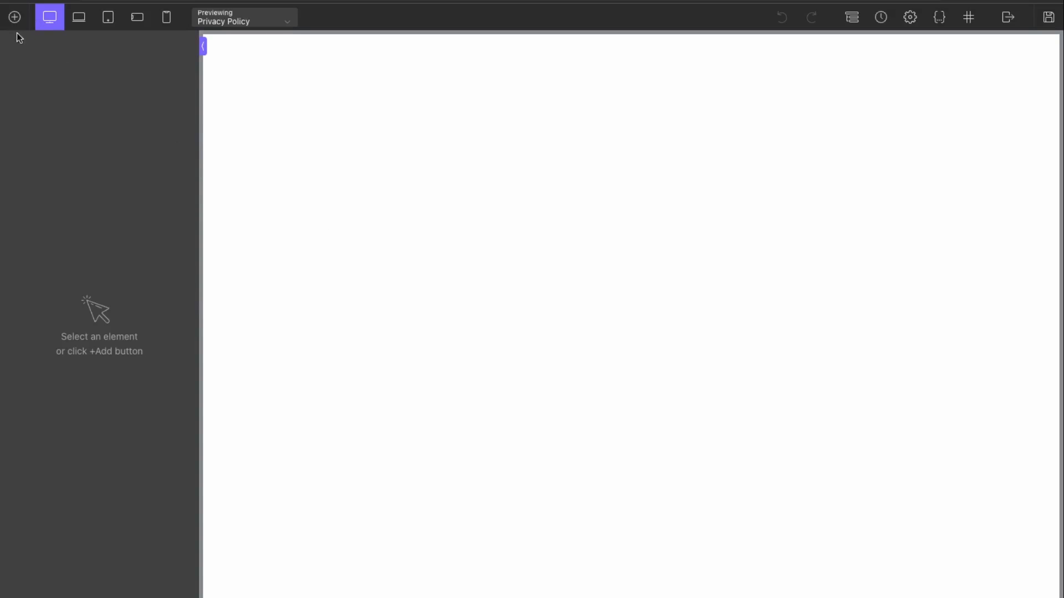
Step: Search 'nav' and add a Site Navigation element to the canvas
{"action": "left_click", "coordinate": [15, 17]}
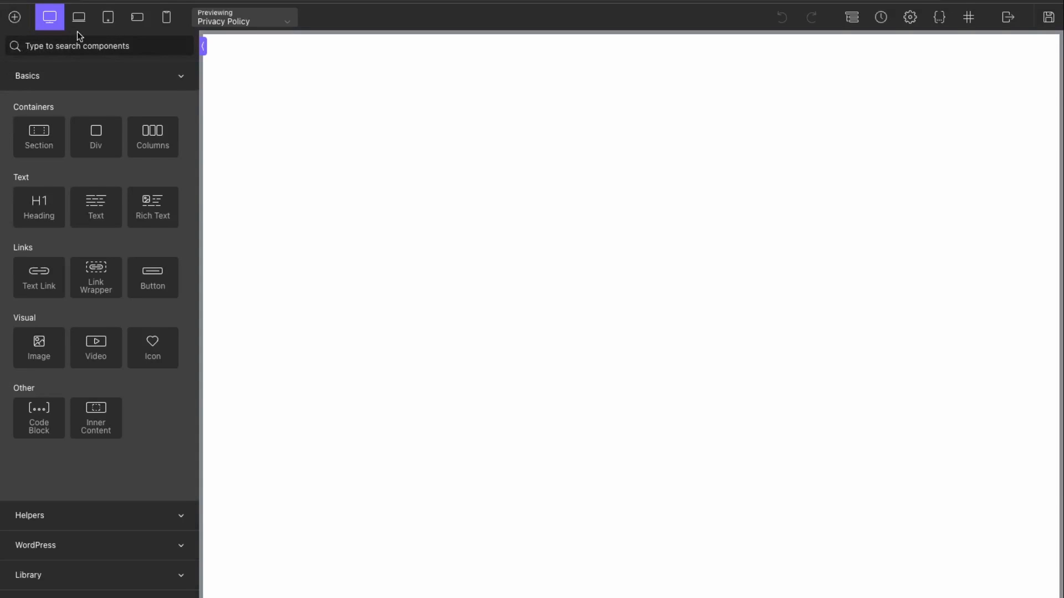
{"action": "type", "text": "navi"}
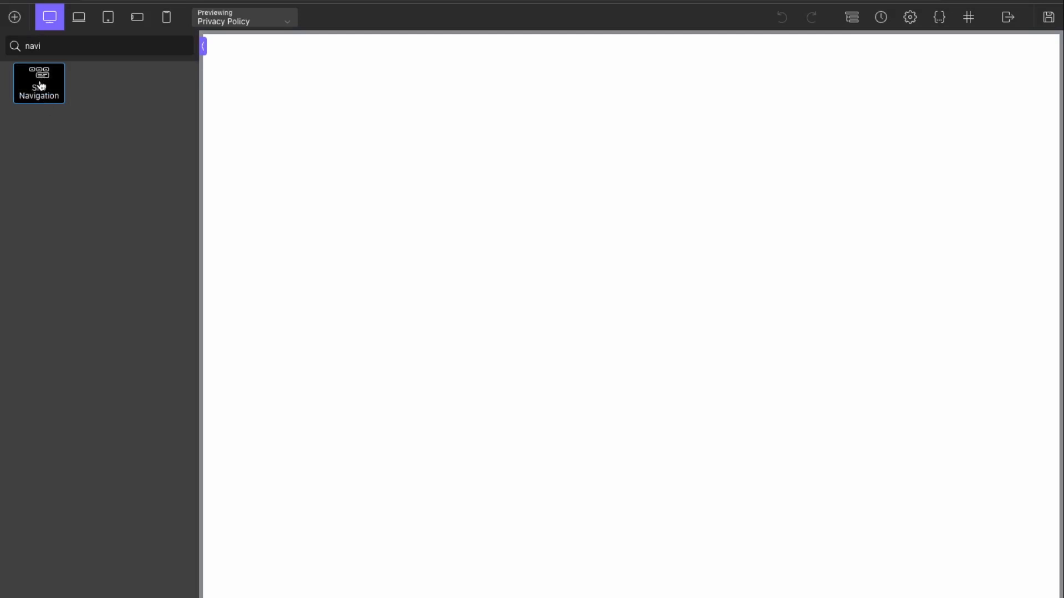
{"action": "left_click", "coordinate": [41, 87]}
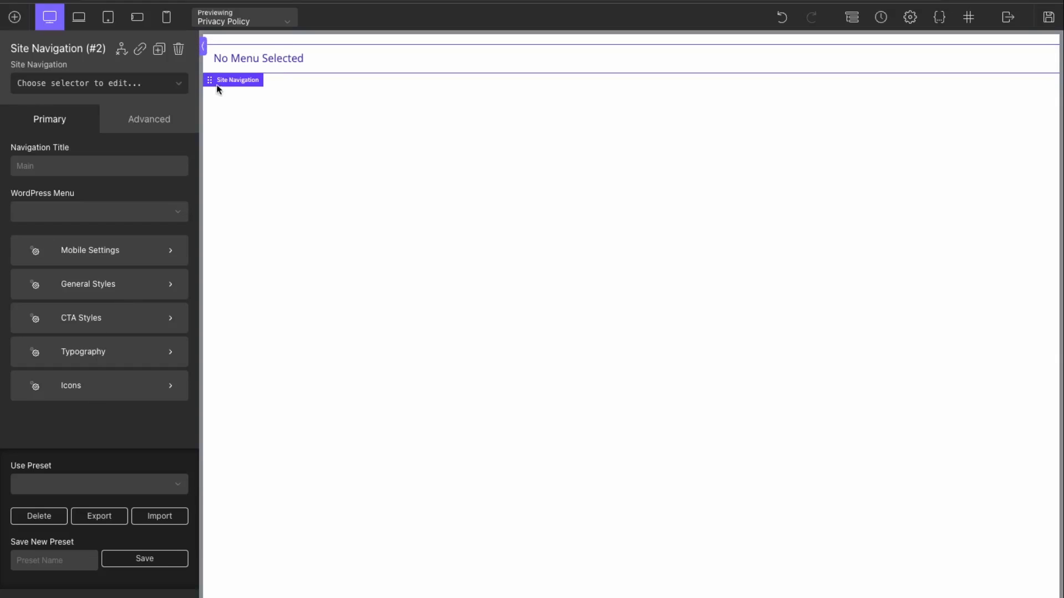
Step: Add a Section and move the Site Navigation element inside it
{"action": "left_click", "coordinate": [16, 17]}
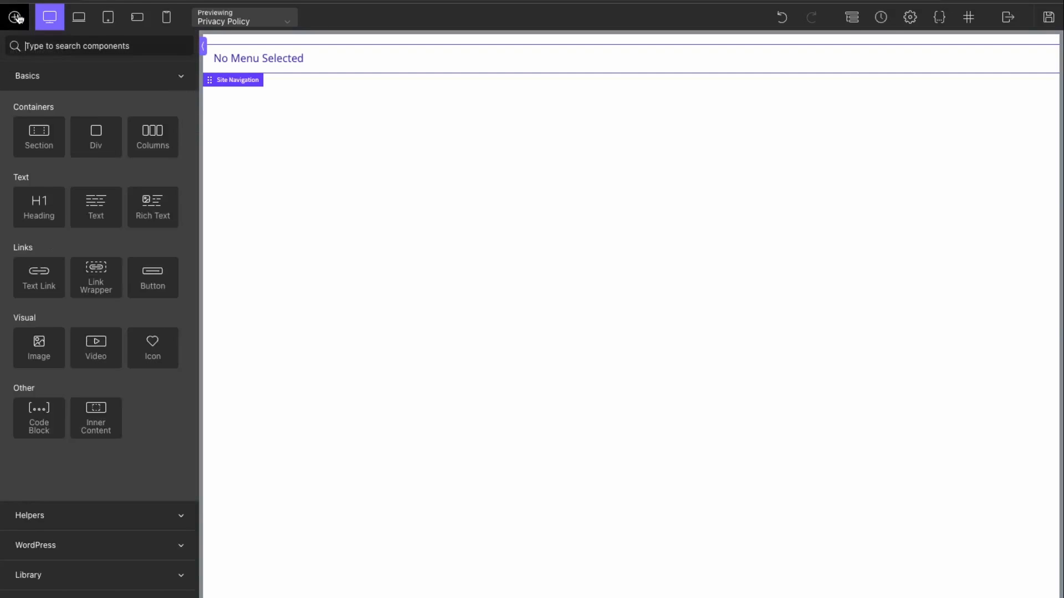
{"action": "left_click", "coordinate": [54, 146]}
{"action": "left_click", "coordinate": [268, 58]}
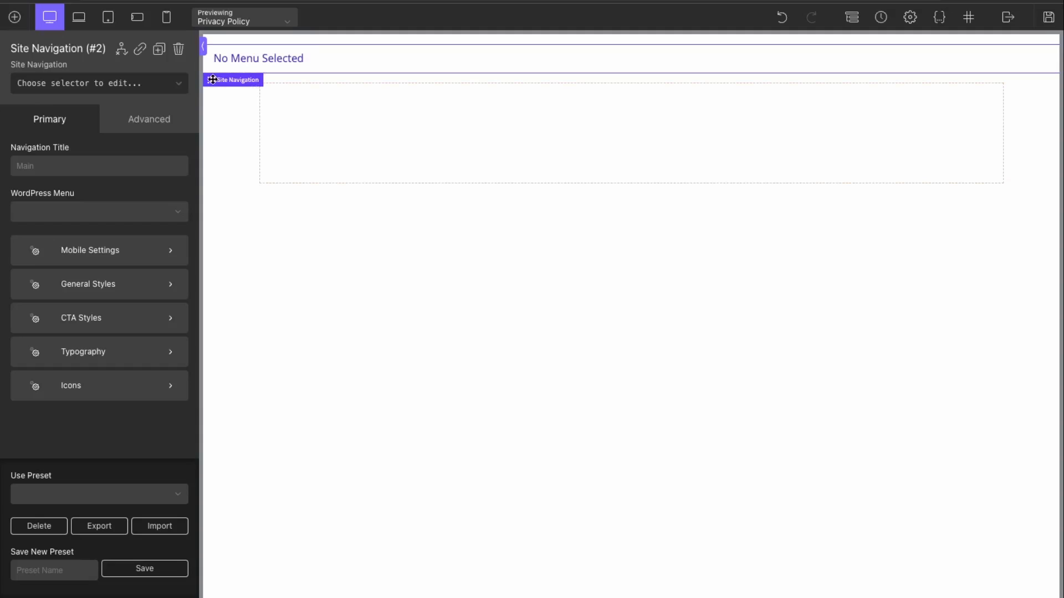
{"action": "left_click_drag", "start_coordinate": [208, 78], "coordinate": [351, 124]}
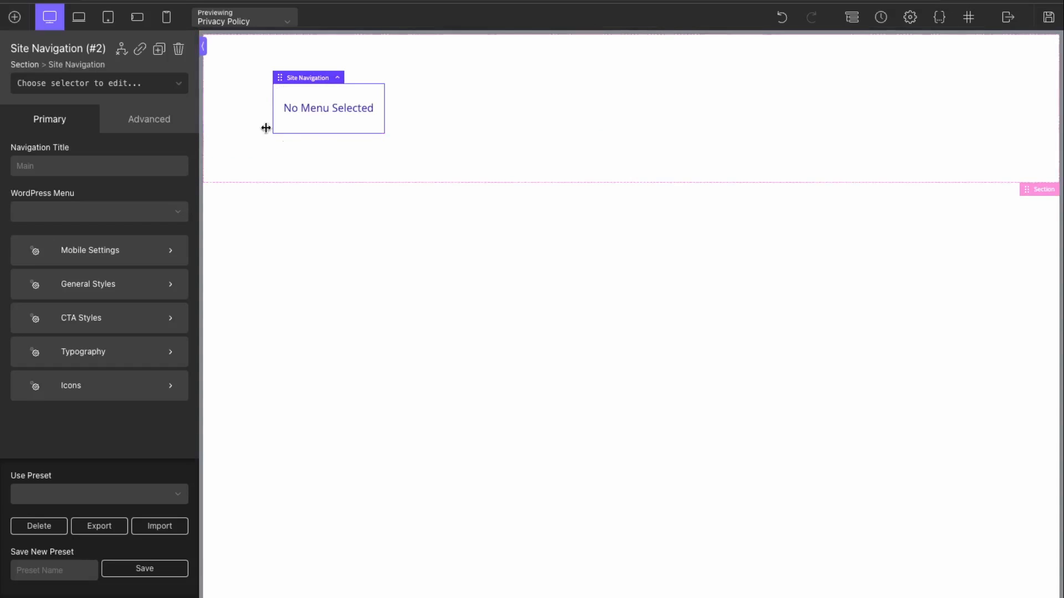
{"action": "left_click", "coordinate": [15, 17]}
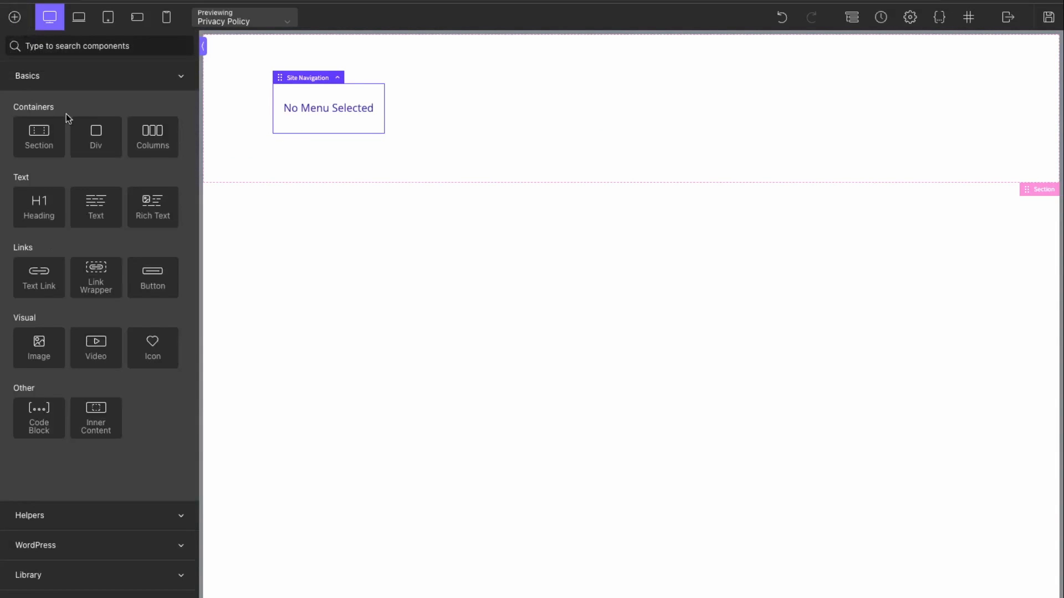
Step: Add an Image element with the Mapilit logo and set its size to thumbnail
{"action": "left_click", "coordinate": [32, 351]}
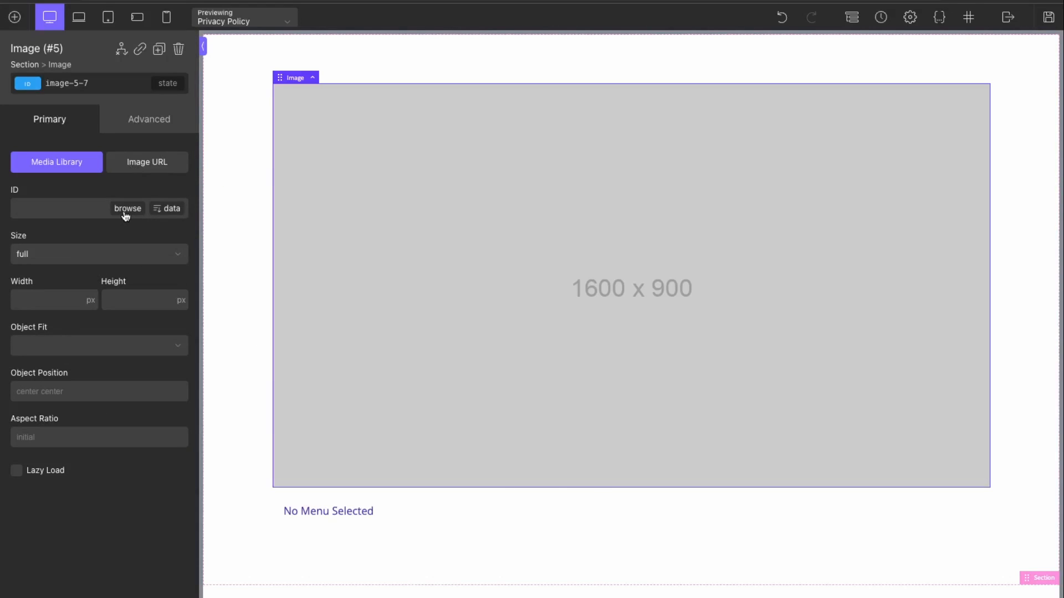
{"action": "left_click", "coordinate": [127, 209]}
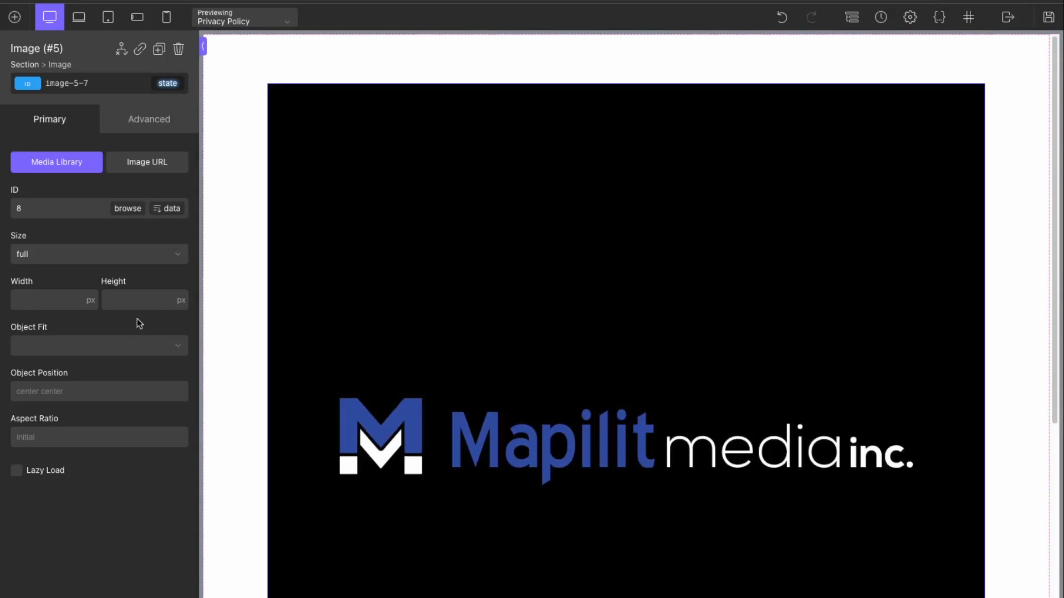
{"action": "left_click", "coordinate": [82, 255]}
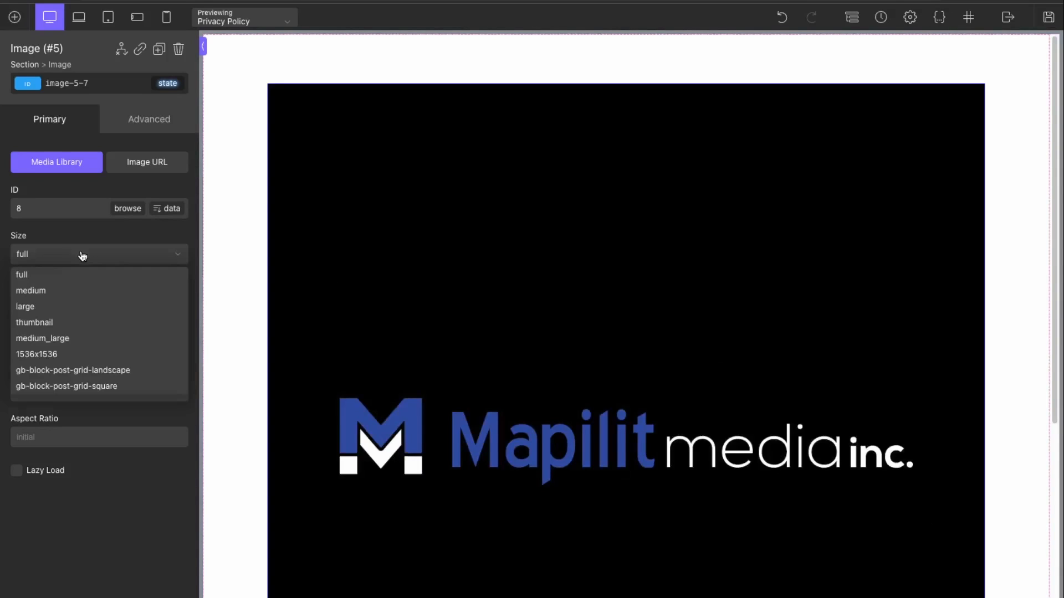
{"action": "left_click", "coordinate": [59, 324]}
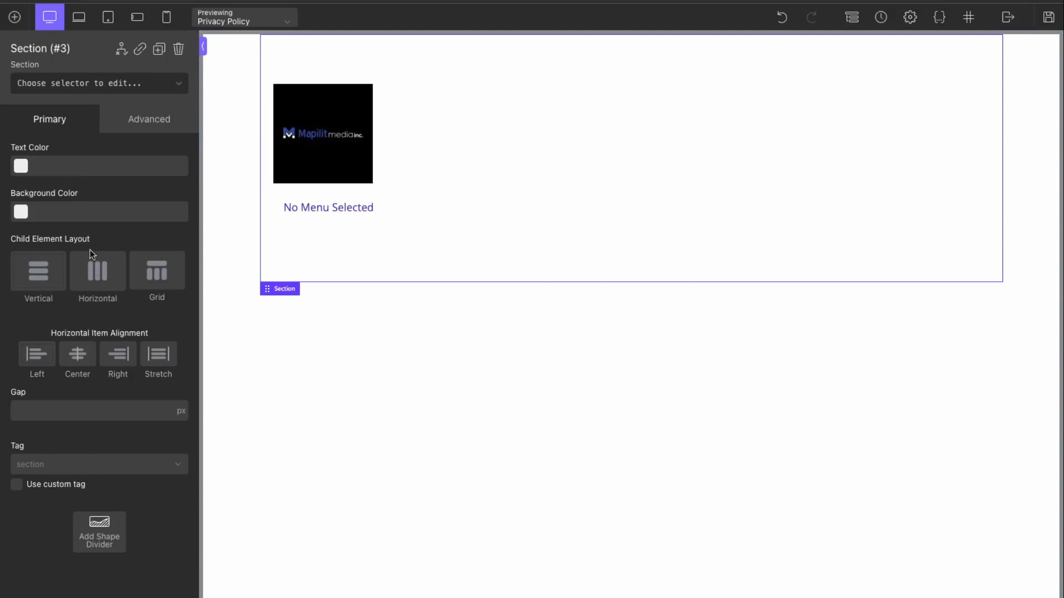
Step: Set the header section to Horizontal, Space Between layout with full-width container
{"action": "left_click", "coordinate": [95, 271]}
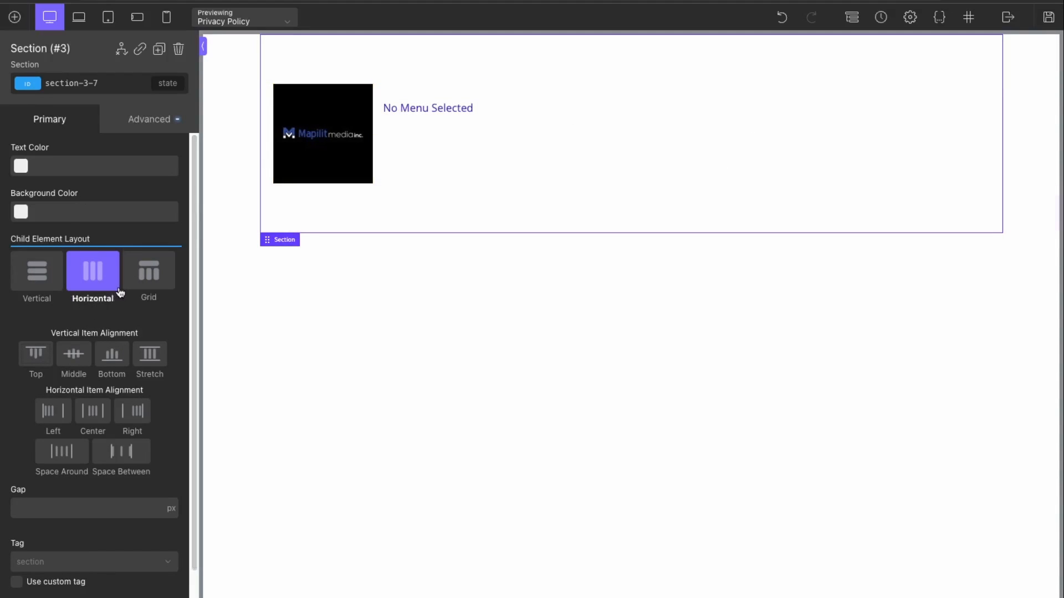
{"action": "left_click", "coordinate": [121, 451]}
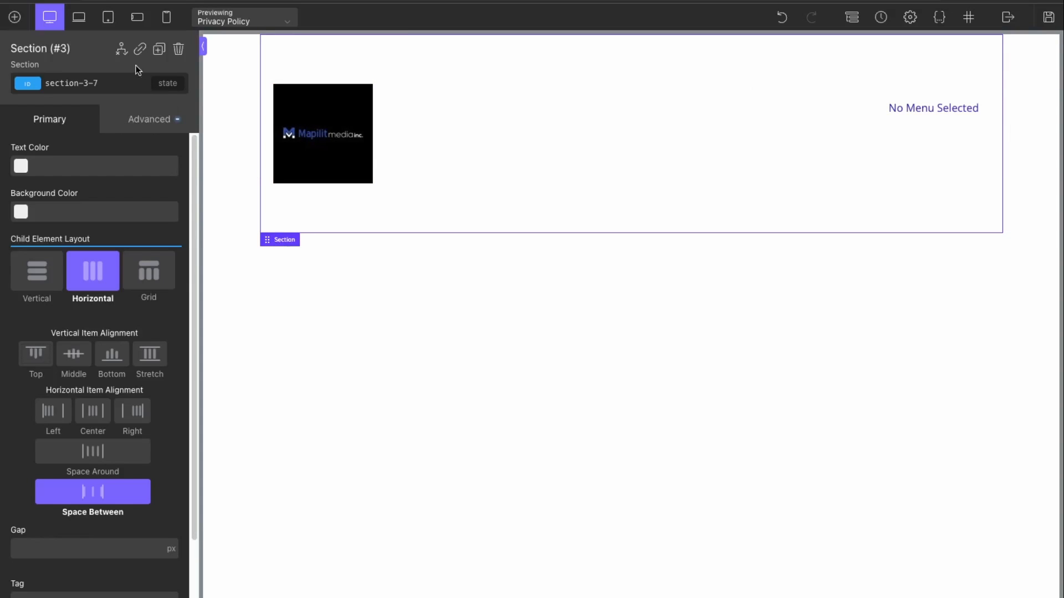
{"action": "left_click", "coordinate": [162, 119]}
{"action": "left_click", "coordinate": [83, 198]}
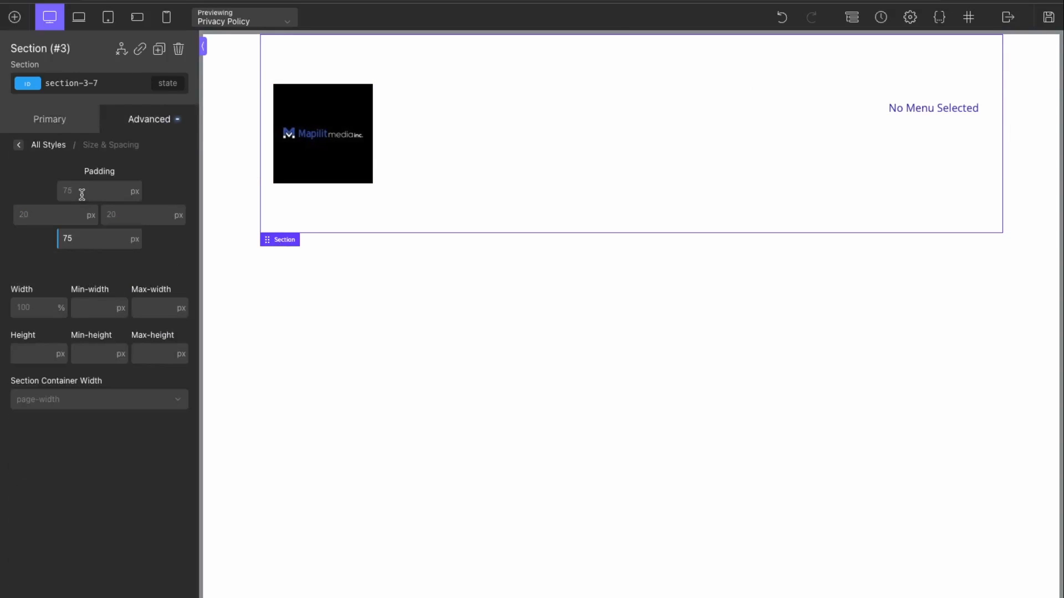
{"action": "left_click", "coordinate": [90, 402]}
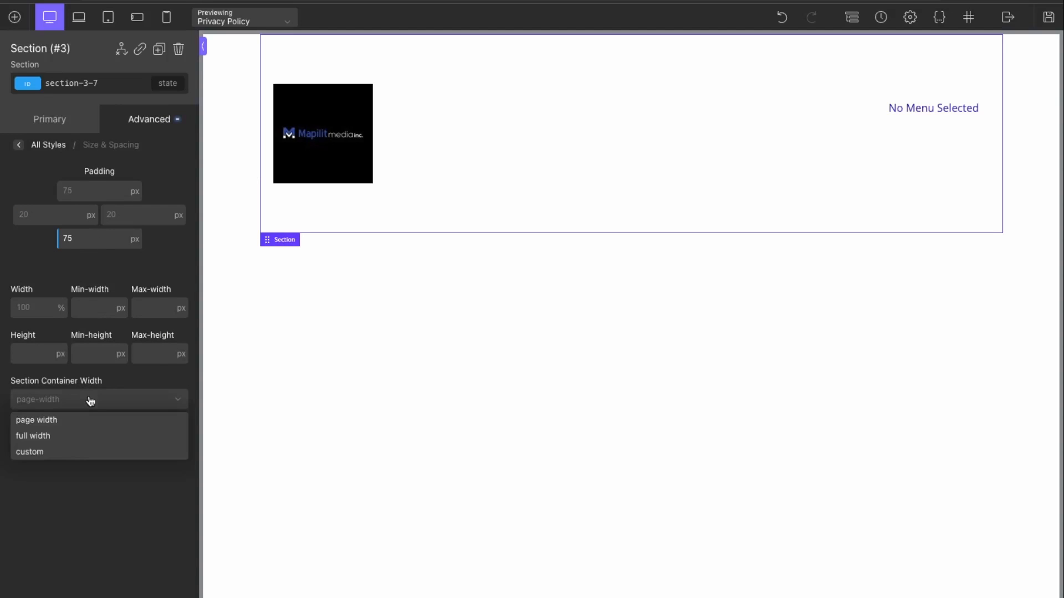
{"action": "left_click", "coordinate": [78, 440]}
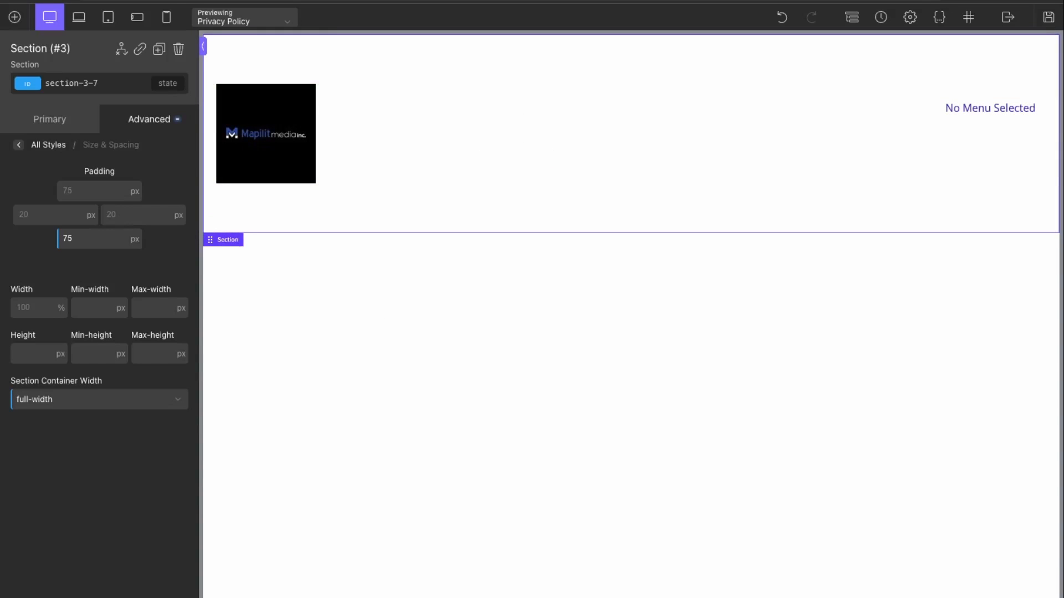
{"action": "left_click", "coordinate": [50, 132]}
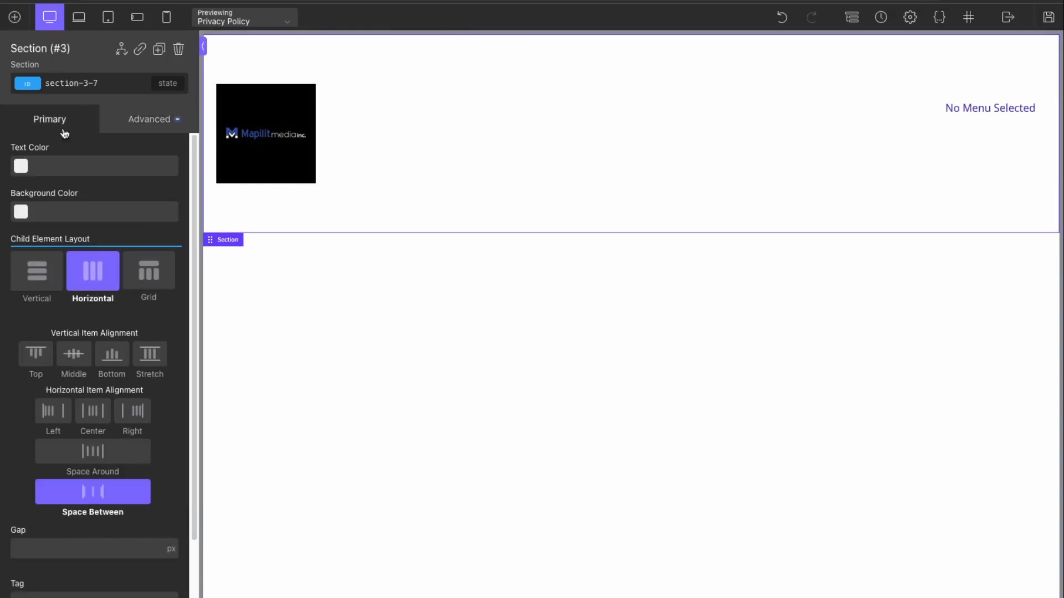
Step: Set the header section's background colour to #23699b
{"action": "left_click", "coordinate": [20, 211]}
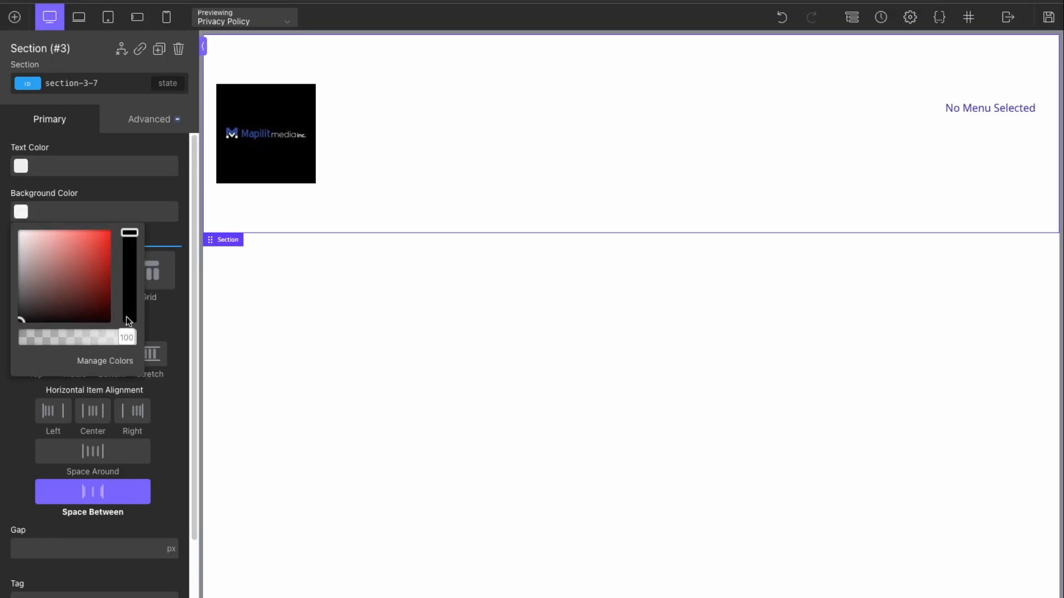
{"action": "left_click_drag", "start_coordinate": [125, 252], "coordinate": [128, 282]}
{"action": "left_click", "coordinate": [103, 237]}
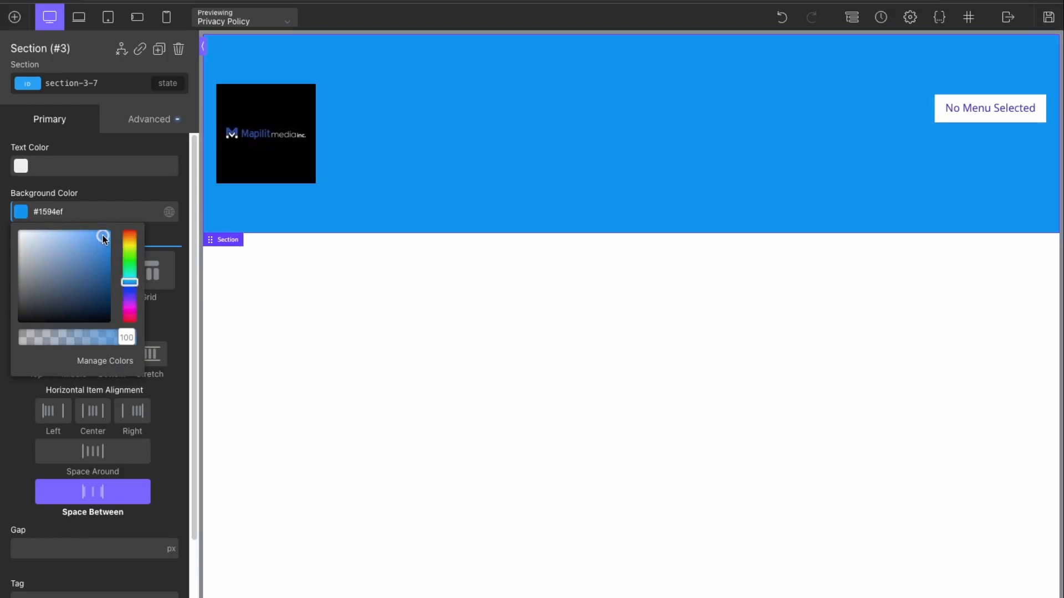
{"action": "left_click_drag", "start_coordinate": [104, 239], "coordinate": [89, 266]}
{"action": "left_click", "coordinate": [649, 374]}
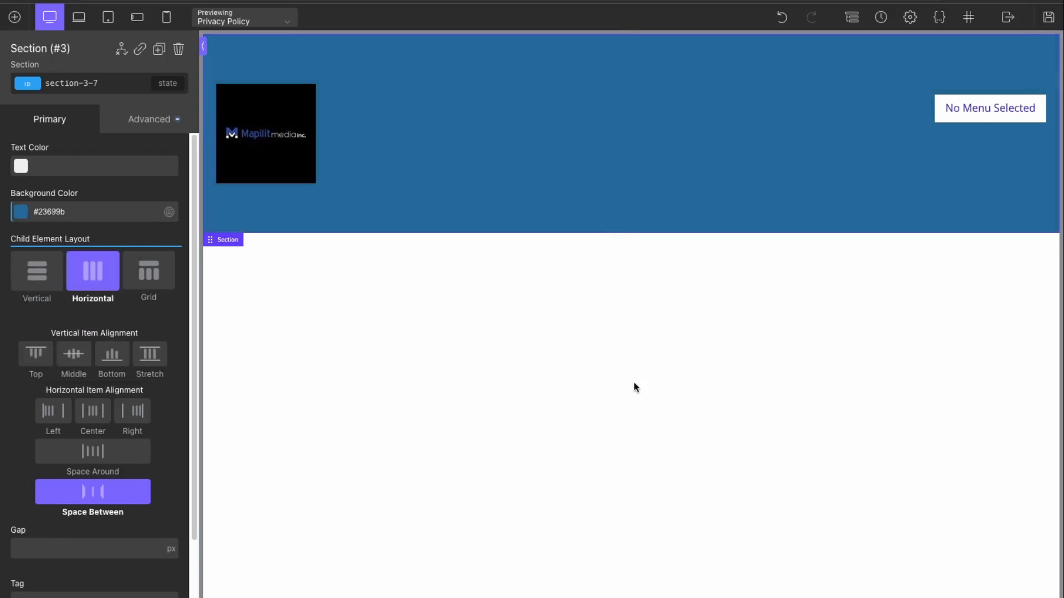
Step: Reduce the section's top and bottom padding from 75 to 20 px
{"action": "left_click", "coordinate": [150, 119]}
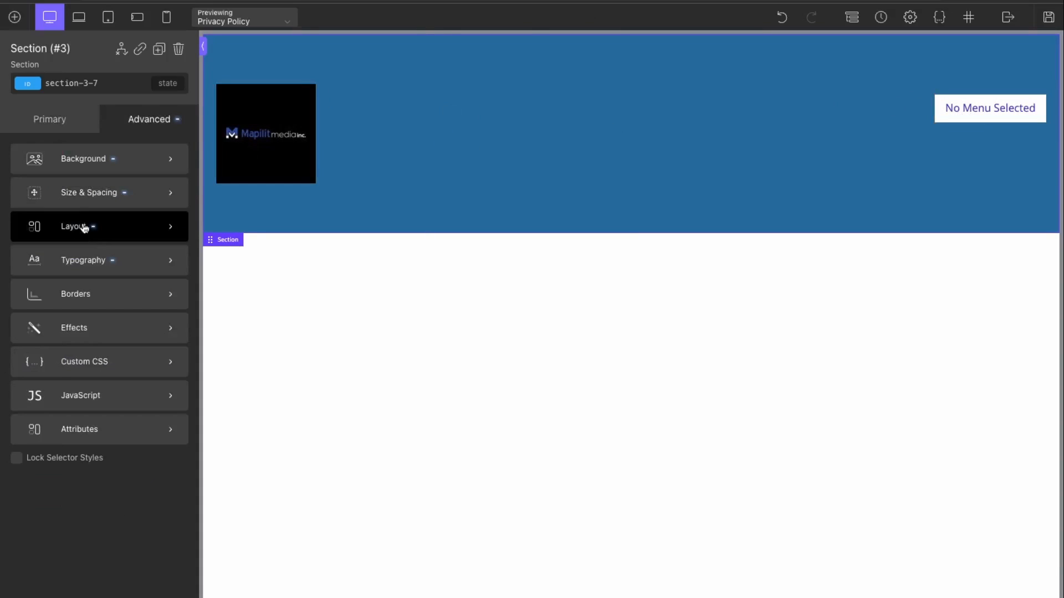
{"action": "left_click", "coordinate": [69, 203]}
{"action": "left_click", "coordinate": [86, 193]}
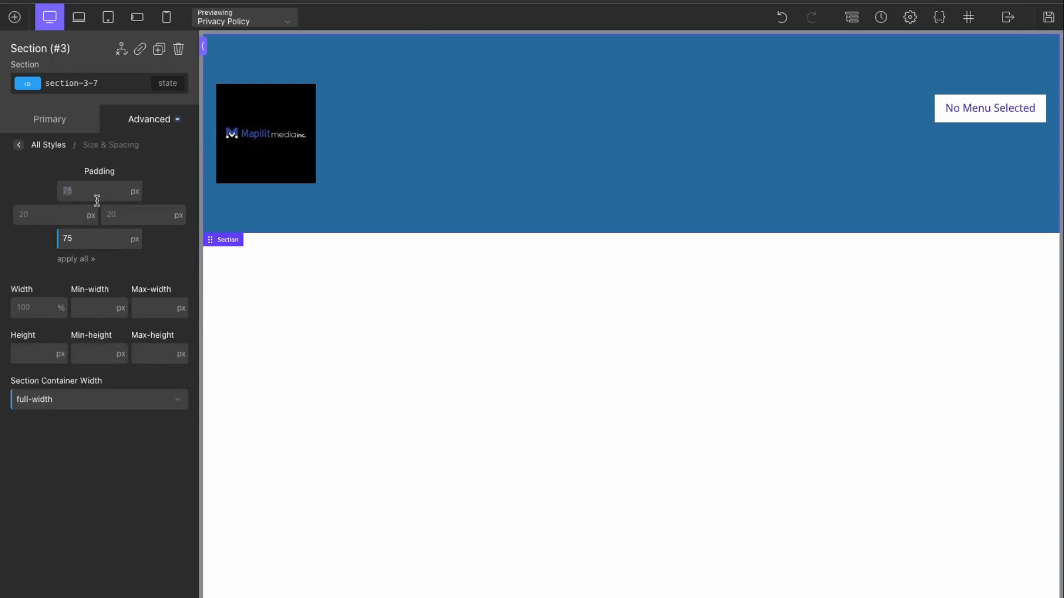
{"action": "type", "text": "20"}
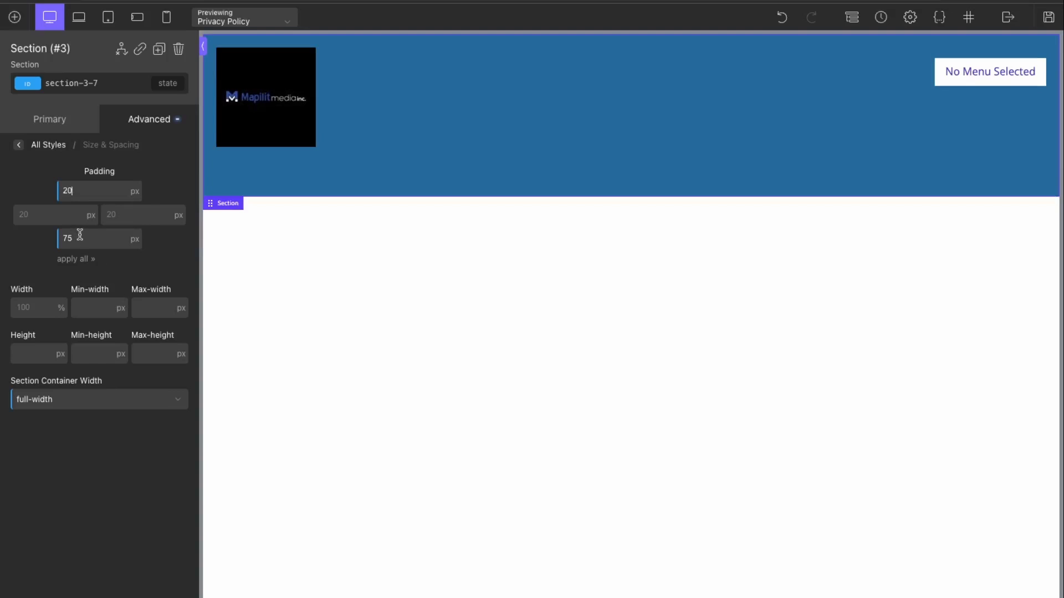
{"action": "type", "text": "20"}
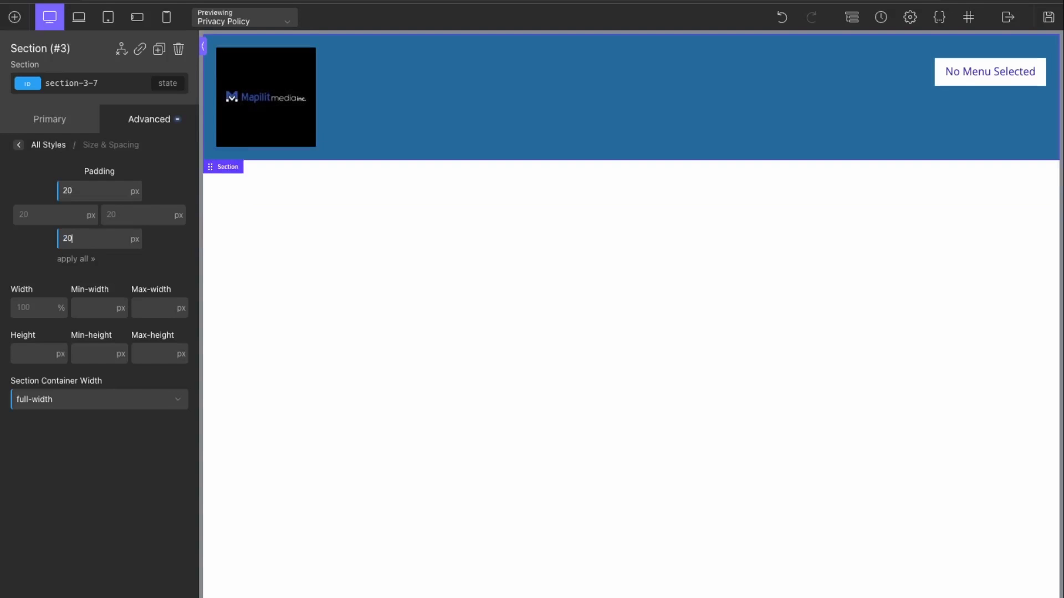
{"action": "left_click", "coordinate": [989, 72]}
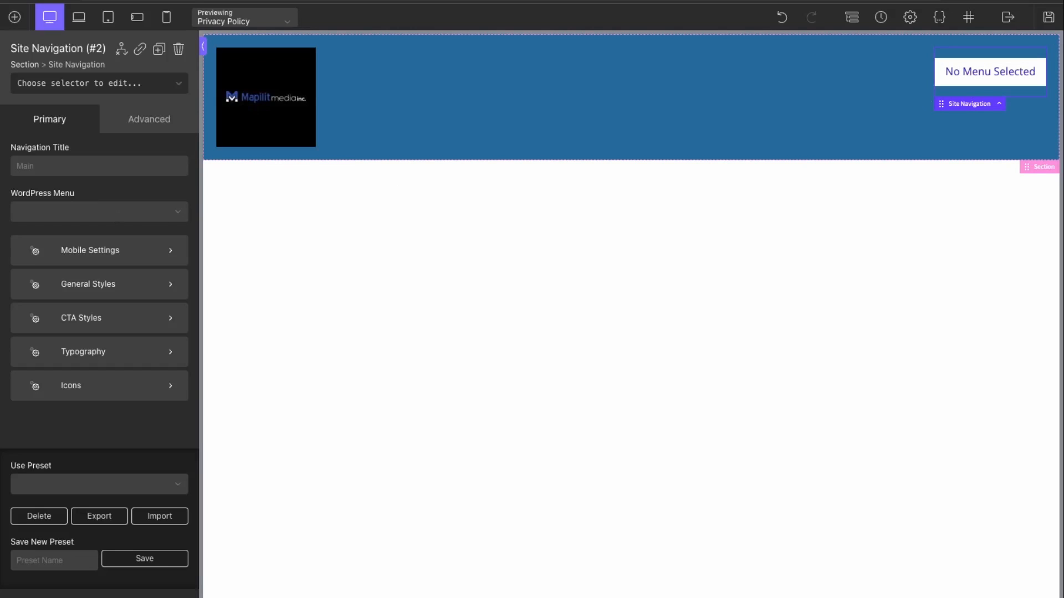
Step: Save the Main template's header changes
{"action": "left_click", "coordinate": [1049, 18]}
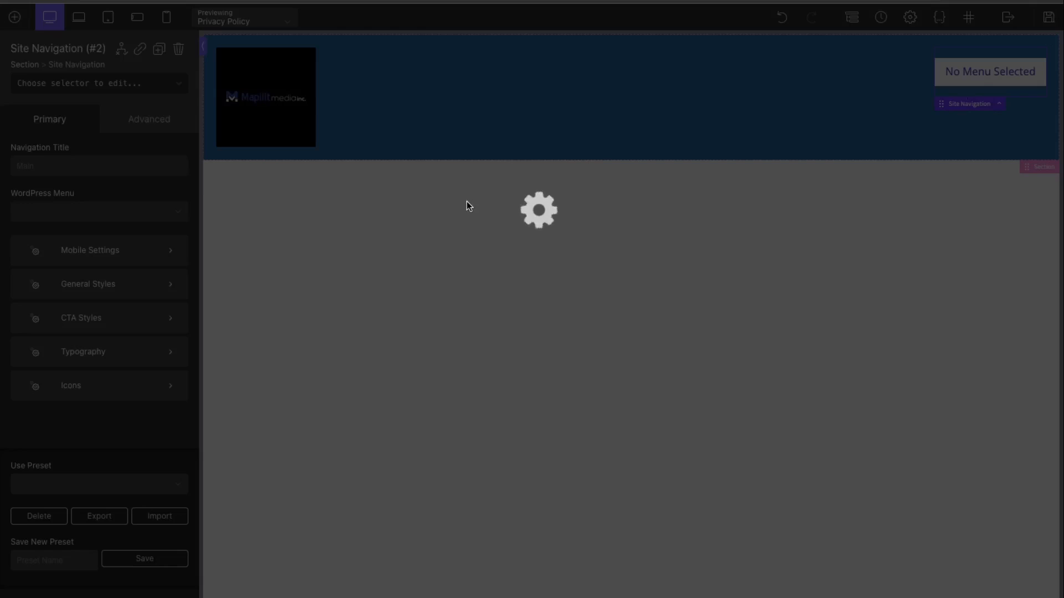
{"action": "mouse_move", "coordinate": [46, 217]}
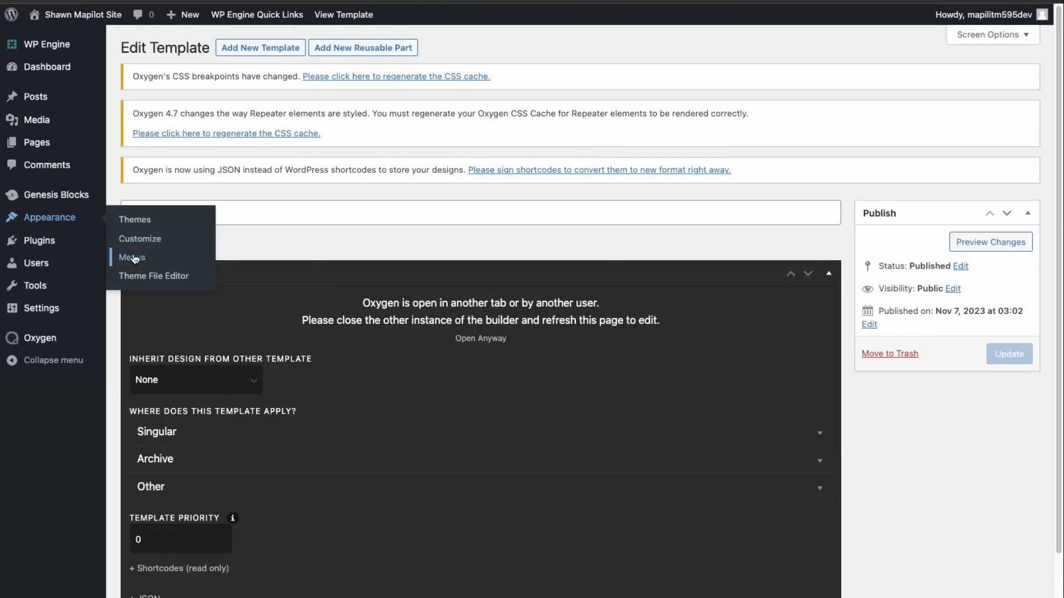
Step: Create a new WordPress menu named Main Menu
{"action": "left_click", "coordinate": [131, 258]}
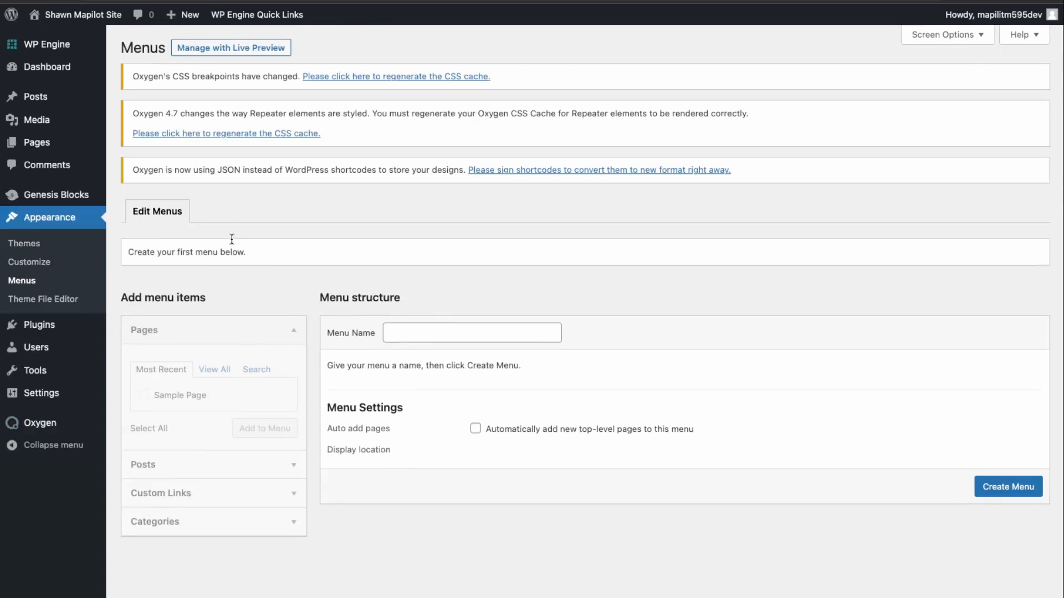
{"action": "left_click", "coordinate": [446, 330]}
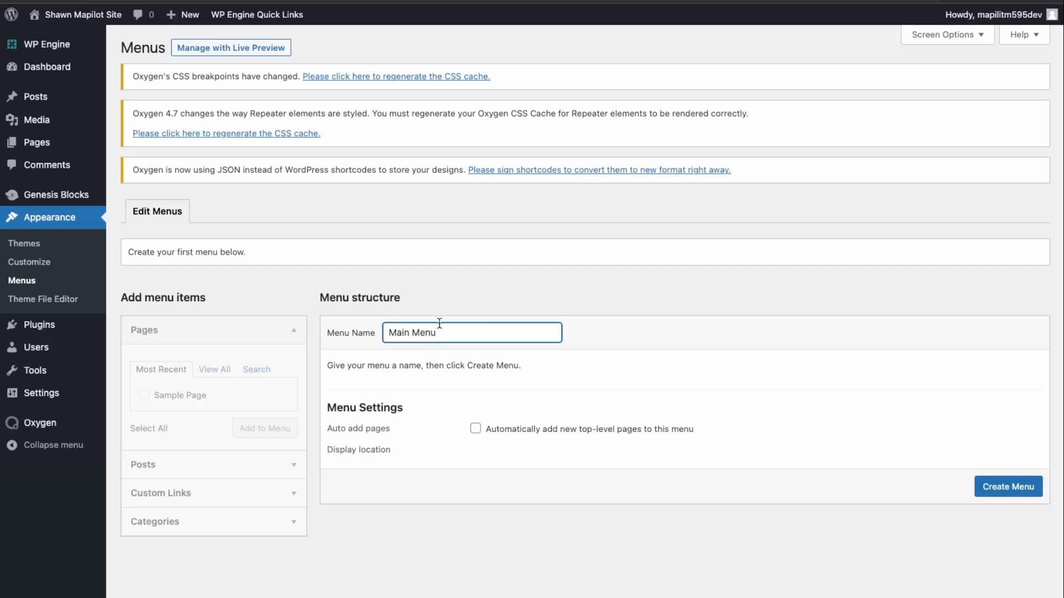
{"action": "left_click", "coordinate": [1009, 487]}
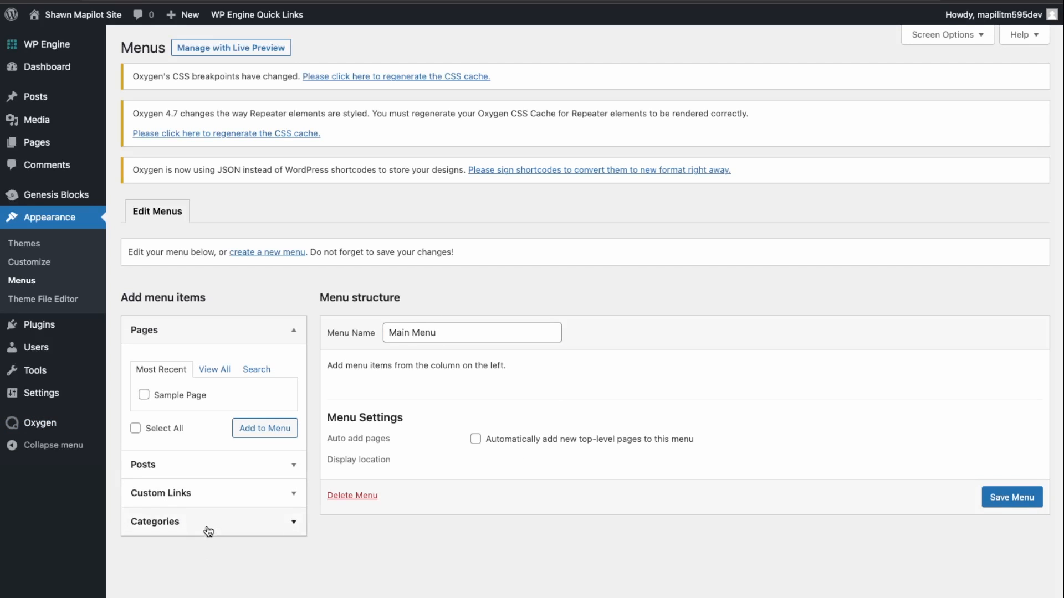
Step: Add Home, About and Contact custom links to the Main Menu
{"action": "left_click", "coordinate": [208, 494]}
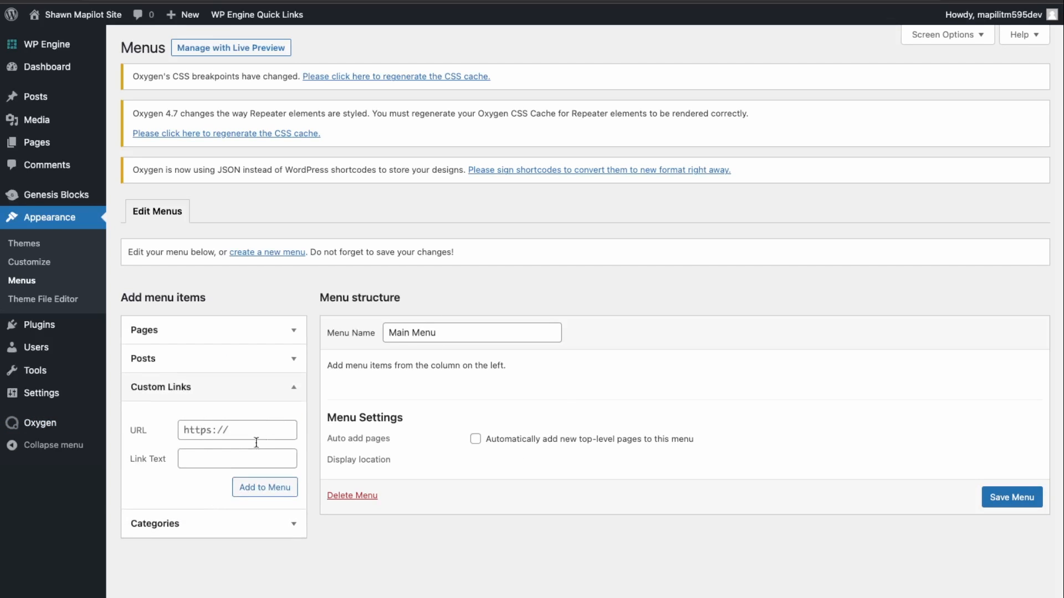
{"action": "left_click", "coordinate": [222, 456]}
{"action": "type", "text": "Home"}
{"action": "left_click", "coordinate": [227, 423]}
{"action": "key", "text": "Return"}
{"action": "key", "text": "Tab"}
{"action": "type", "text": "About"}
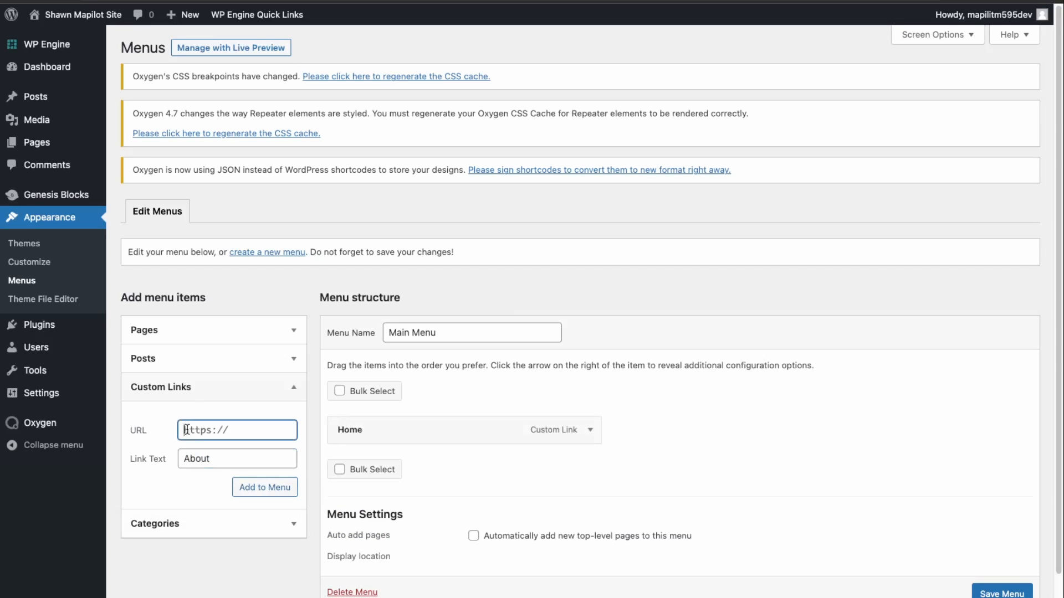
{"action": "key", "text": "Return"}
{"action": "type", "text": "Contact"}
{"action": "key", "text": "Return"}
{"action": "scroll", "coordinate": [919, 579], "scroll_direction": "down", "scroll_amount": 2}
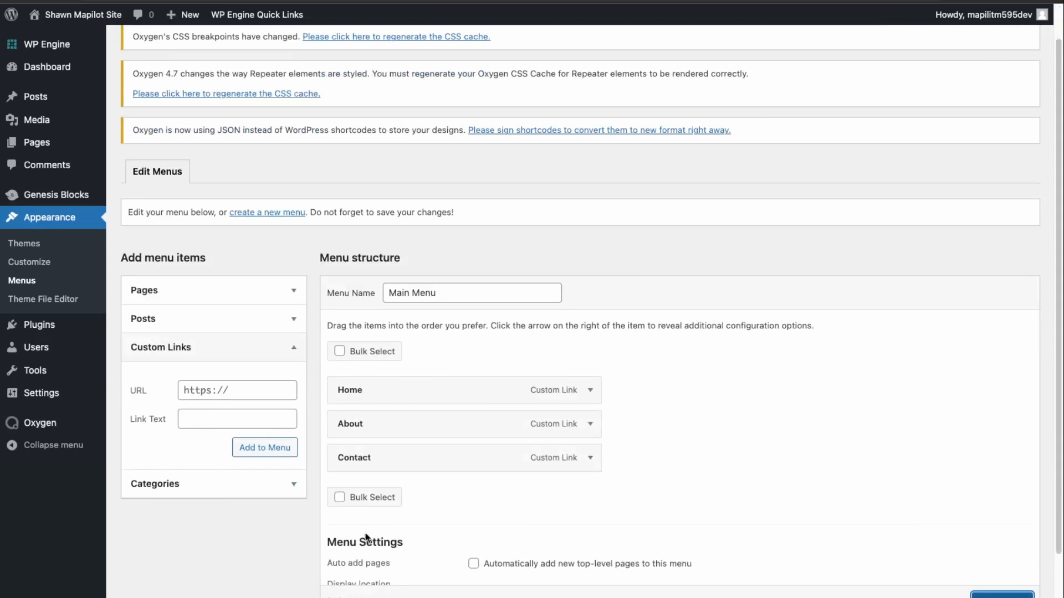
Step: Open the Main template in Oxygen from the Templates list
{"action": "mouse_move", "coordinate": [32, 417]}
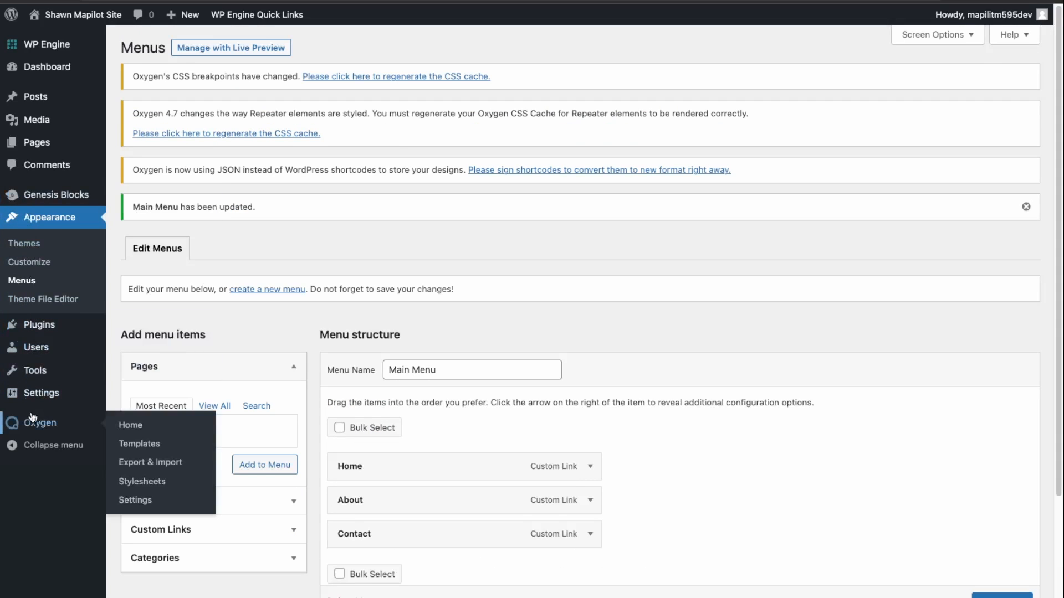
{"action": "left_click", "coordinate": [139, 444]}
{"action": "left_click", "coordinate": [310, 300]}
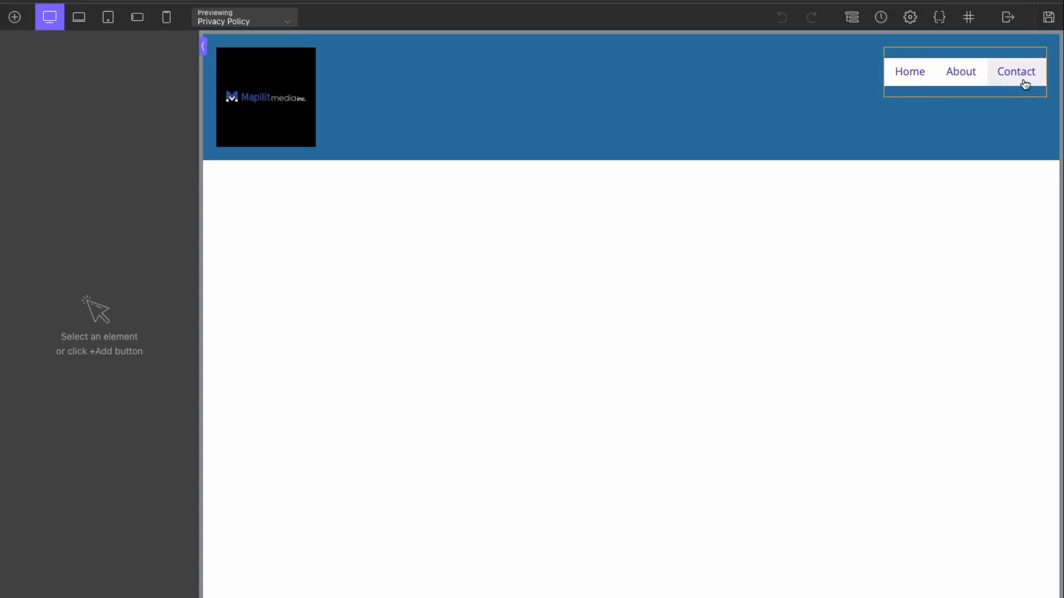
Step: Set the header Site Navigation's item spacing to 6 px instead of 8
{"action": "left_click", "coordinate": [979, 55]}
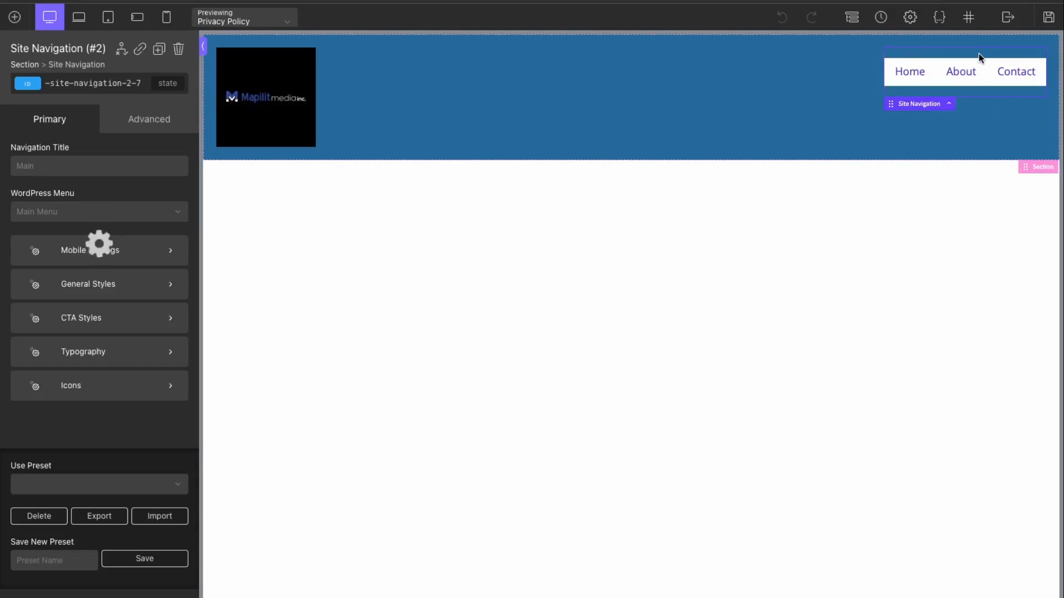
{"action": "left_click", "coordinate": [92, 284]}
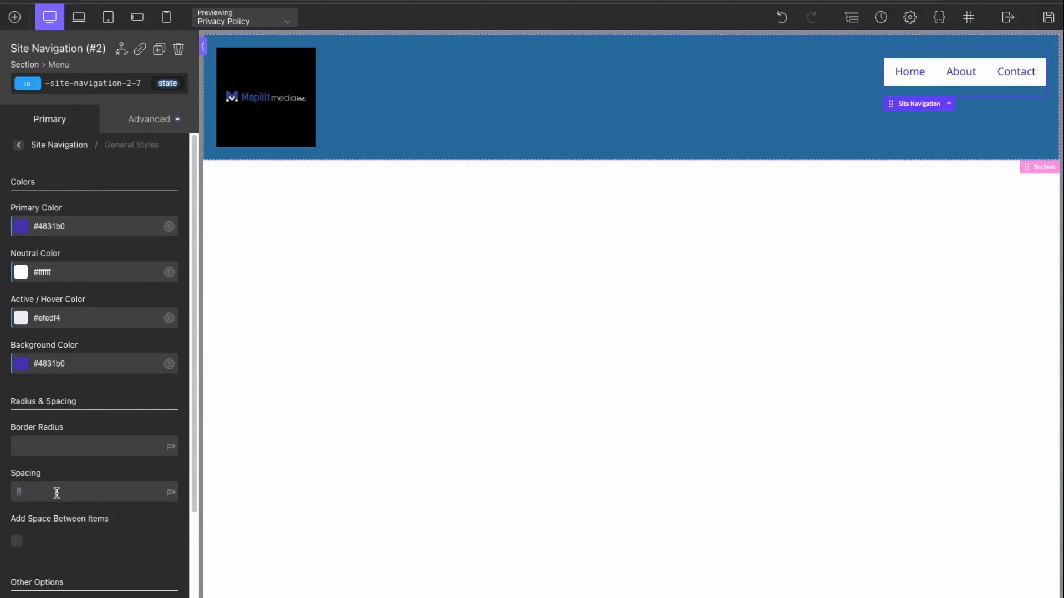
{"action": "type", "text": "6"}
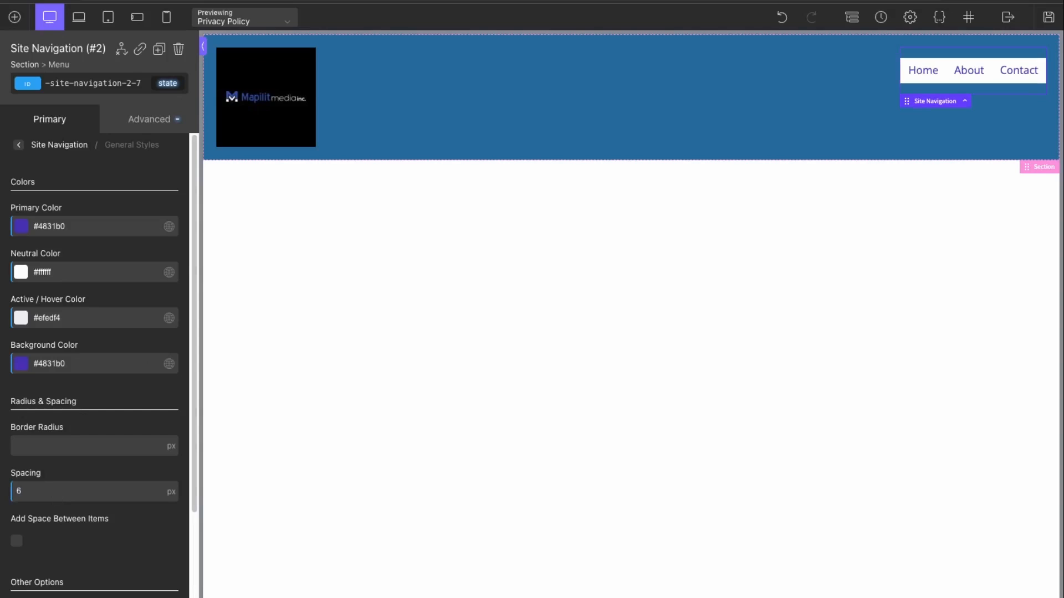
{"action": "scroll", "coordinate": [145, 527], "scroll_direction": "down", "scroll_amount": 2}
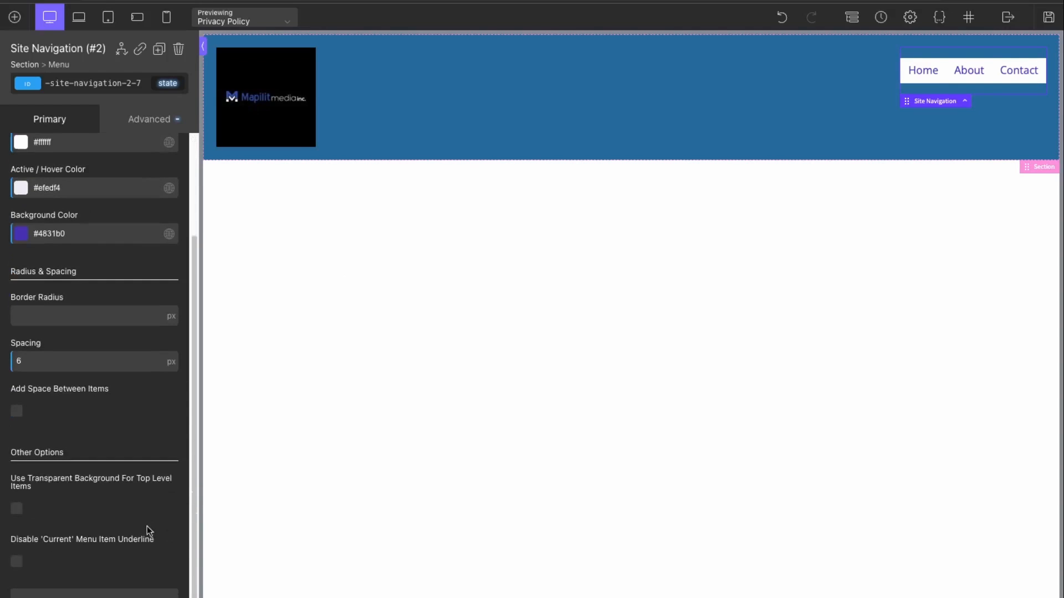
{"action": "left_click", "coordinate": [820, 118]}
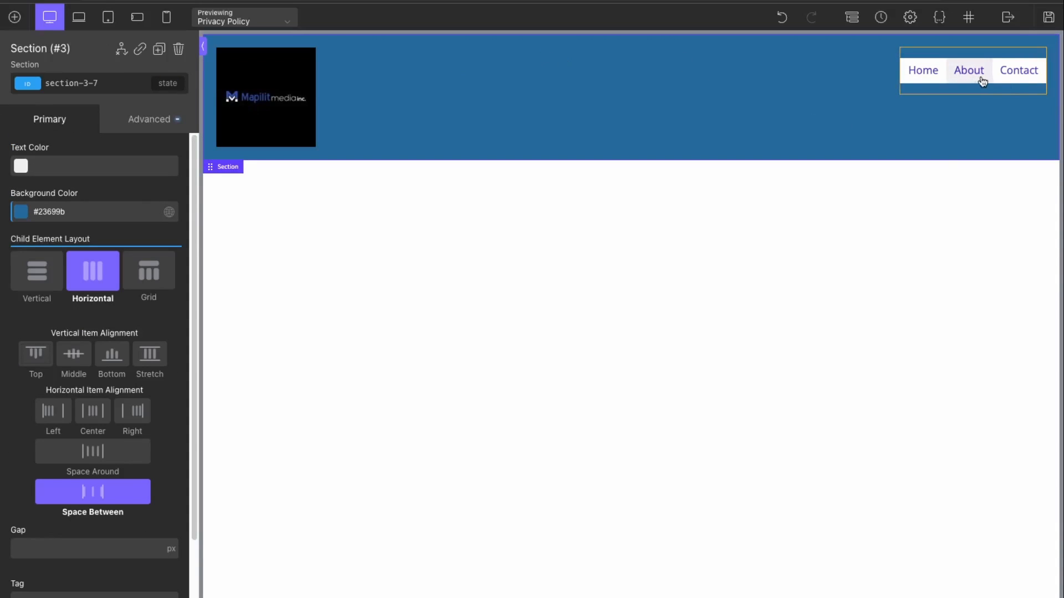
Step: Add a Social Icons element with Facebook, Instagram and Twitter to the header
{"action": "left_click", "coordinate": [17, 23]}
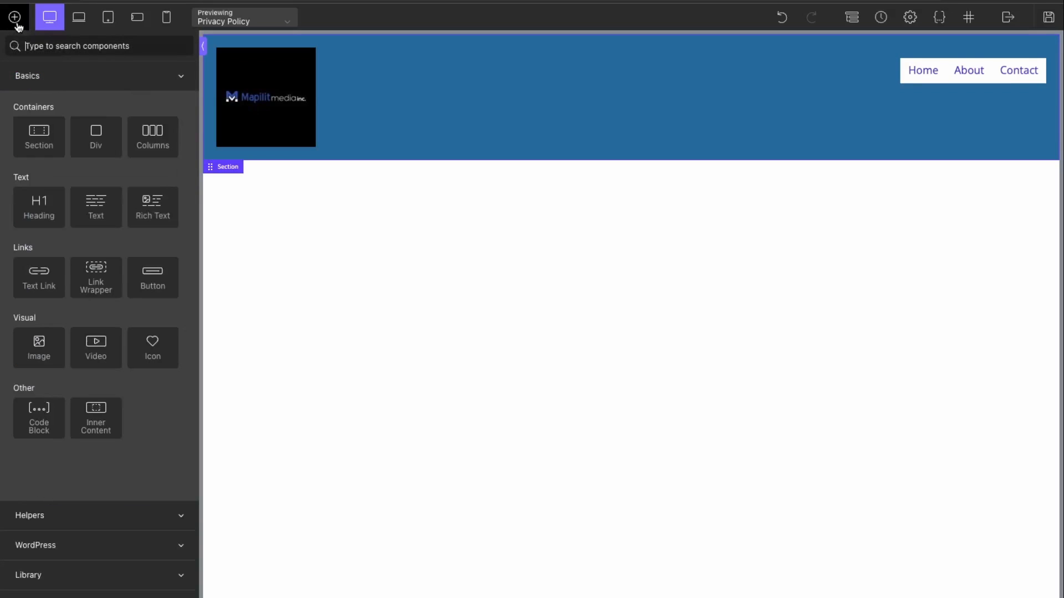
{"action": "type", "text": "social"}
{"action": "left_click", "coordinate": [39, 83]}
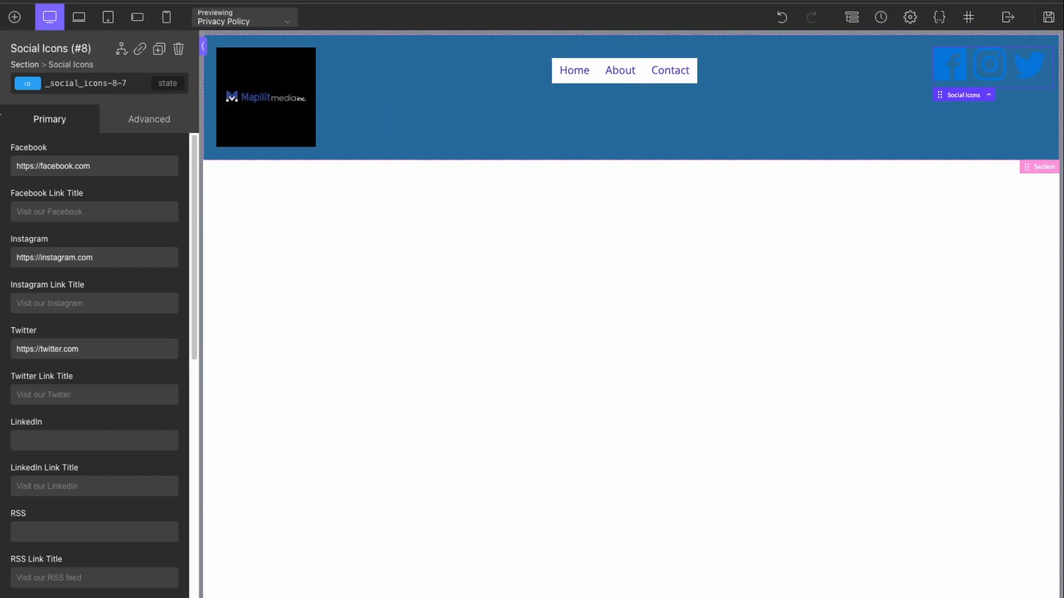
Step: Add an empty Div to the header, with navigation followed by social icons on the right
{"action": "left_click", "coordinate": [15, 16]}
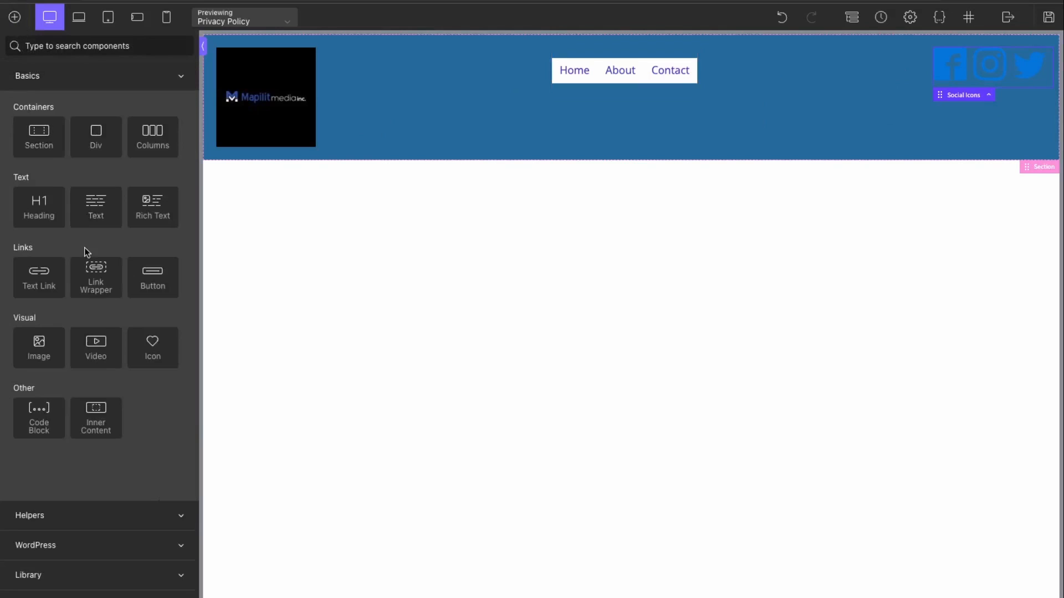
{"action": "left_click", "coordinate": [101, 139]}
{"action": "left_click", "coordinate": [633, 64]}
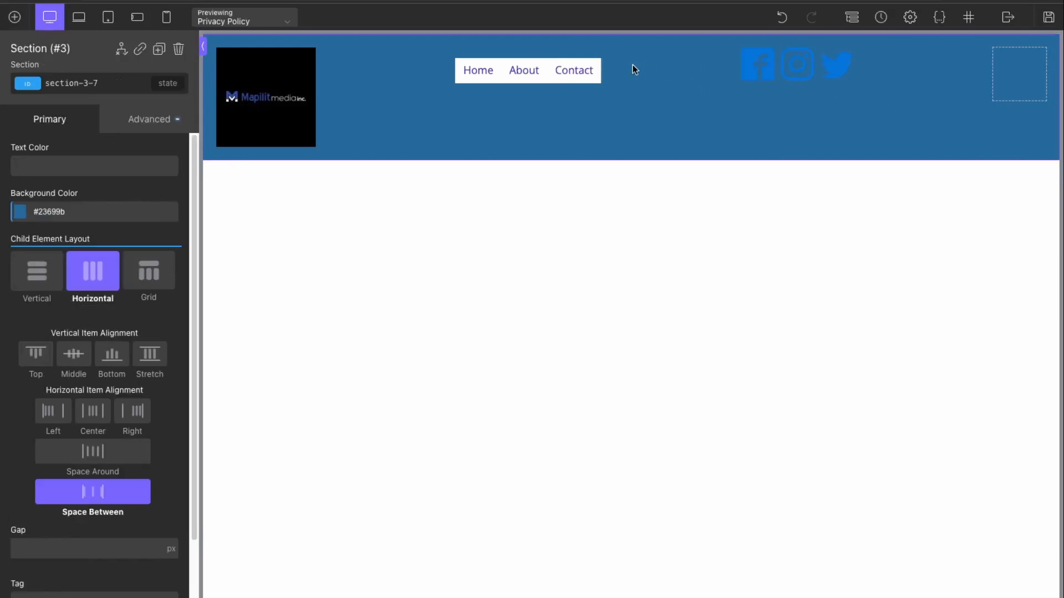
{"action": "left_click", "coordinate": [557, 82]}
{"action": "left_click_drag", "start_coordinate": [527, 99], "coordinate": [985, 74]}
{"action": "left_click_drag", "start_coordinate": [612, 79], "coordinate": [1019, 72]}
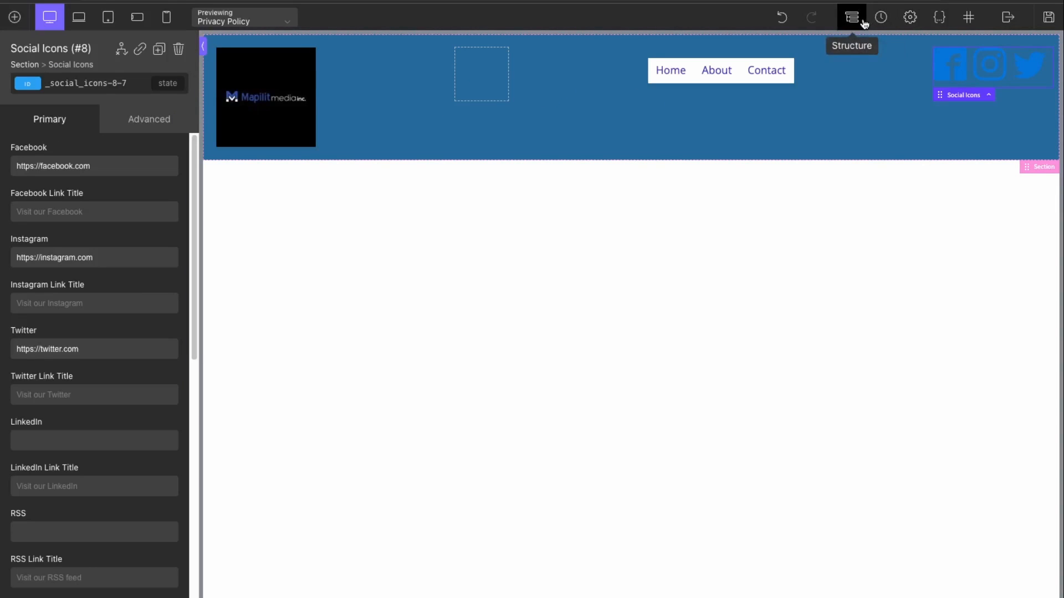
Step: Nest the Site Navigation inside Div #12 and set its layout to Horizontal
{"action": "left_click", "coordinate": [863, 22]}
{"action": "left_click_drag", "start_coordinate": [905, 170], "coordinate": [932, 188]}
{"action": "left_click", "coordinate": [94, 191]}
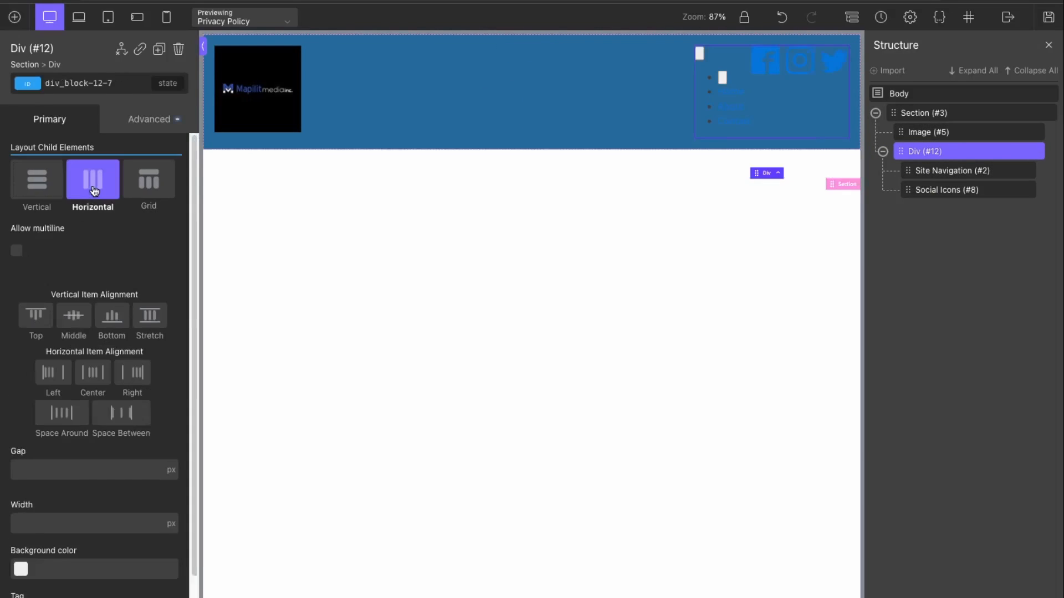
Step: Middle-align the div's contents and set Section #3 alignment to Middle
{"action": "left_click", "coordinate": [756, 44]}
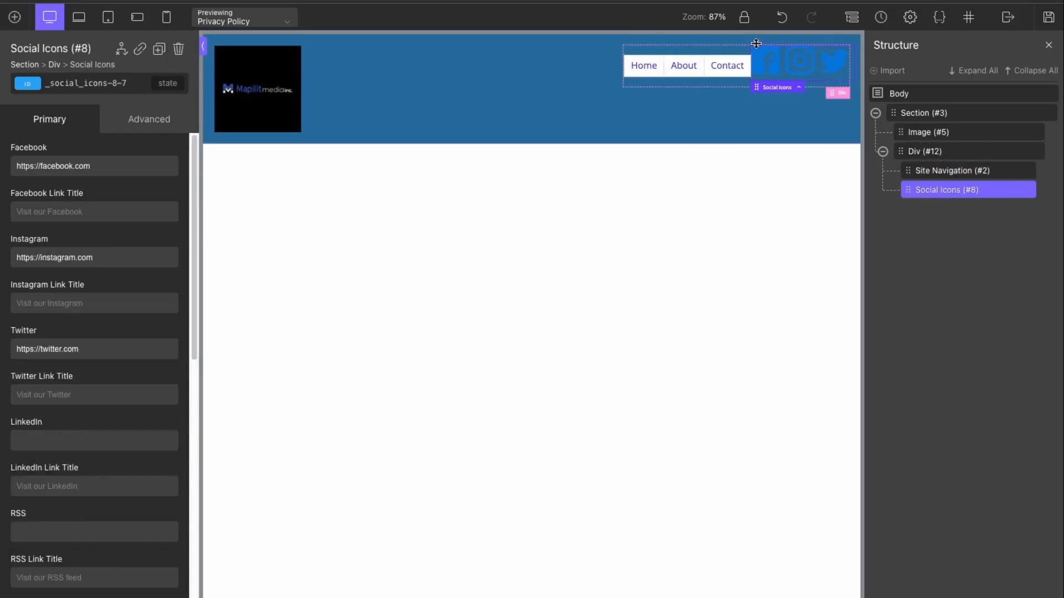
{"action": "left_click", "coordinate": [737, 80]}
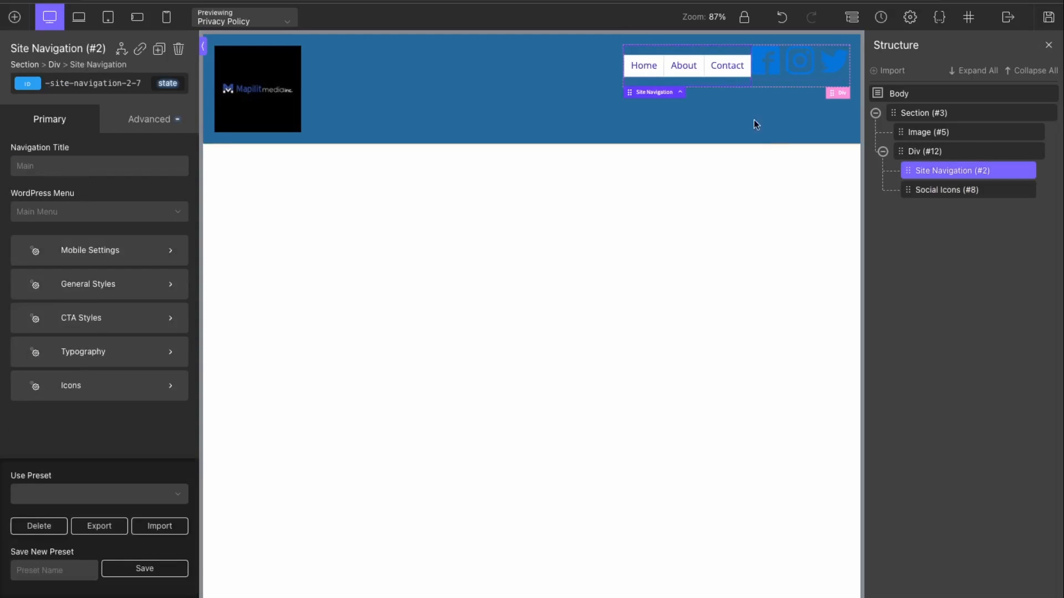
{"action": "left_click", "coordinate": [981, 152]}
{"action": "left_click", "coordinate": [74, 316]}
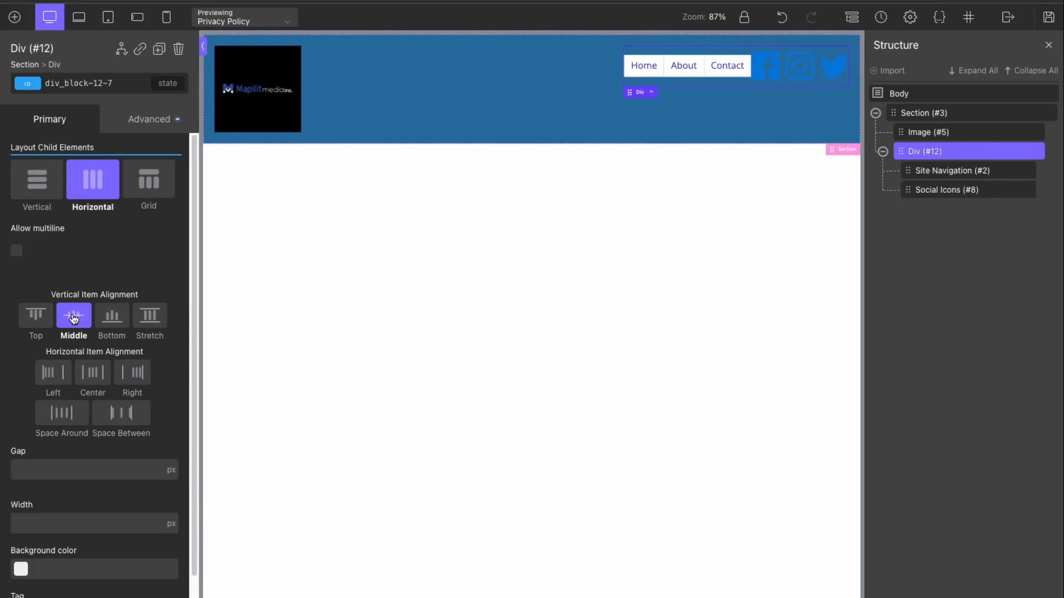
{"action": "left_click", "coordinate": [79, 355]}
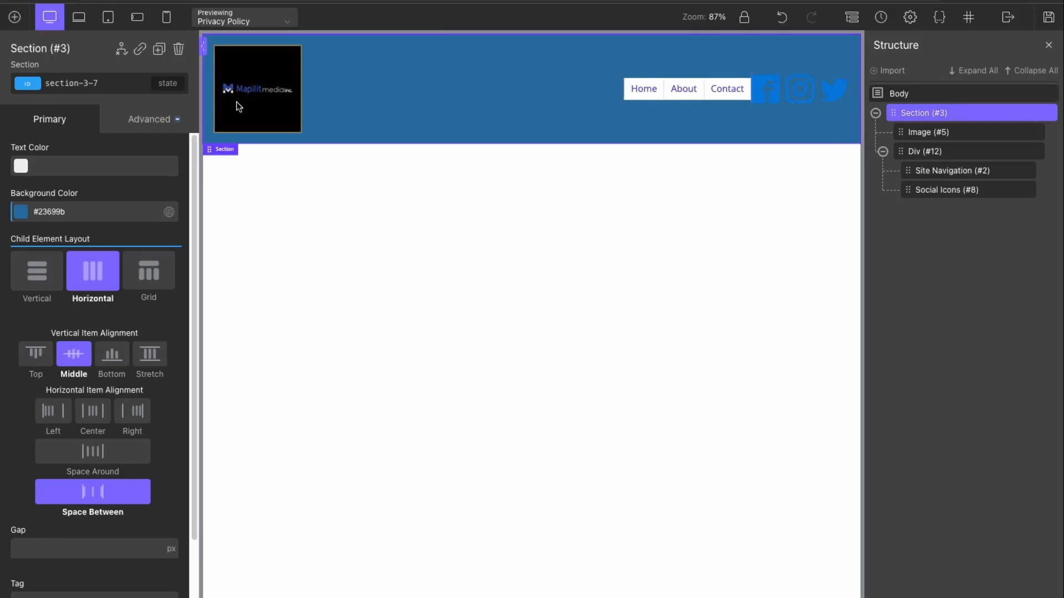
{"action": "left_click", "coordinate": [791, 100]}
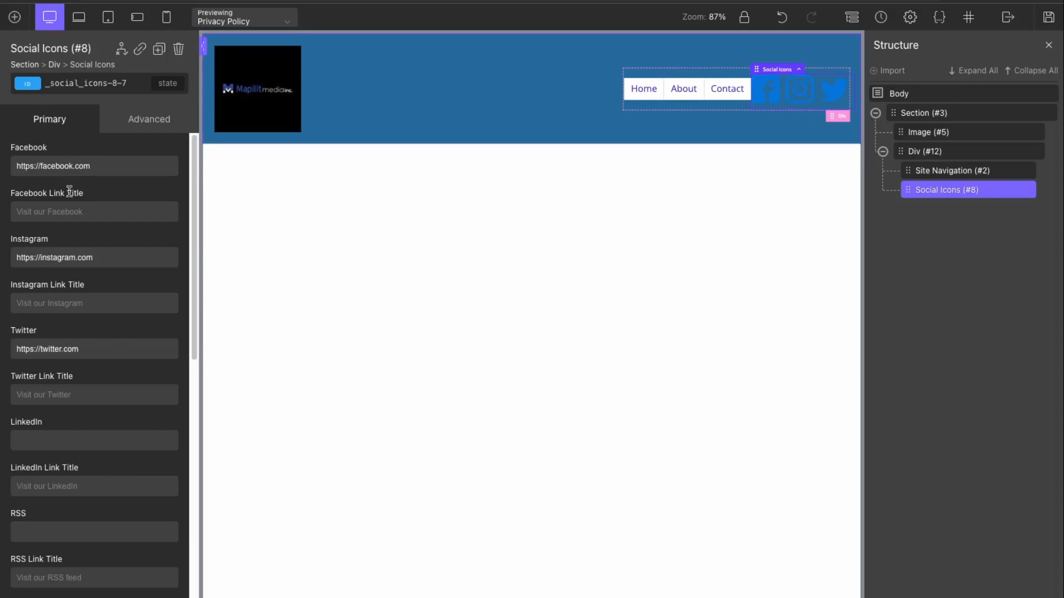
Step: Shrink the header social icons to 22 px icon size
{"action": "left_click", "coordinate": [135, 118]}
{"action": "left_click", "coordinate": [135, 192]}
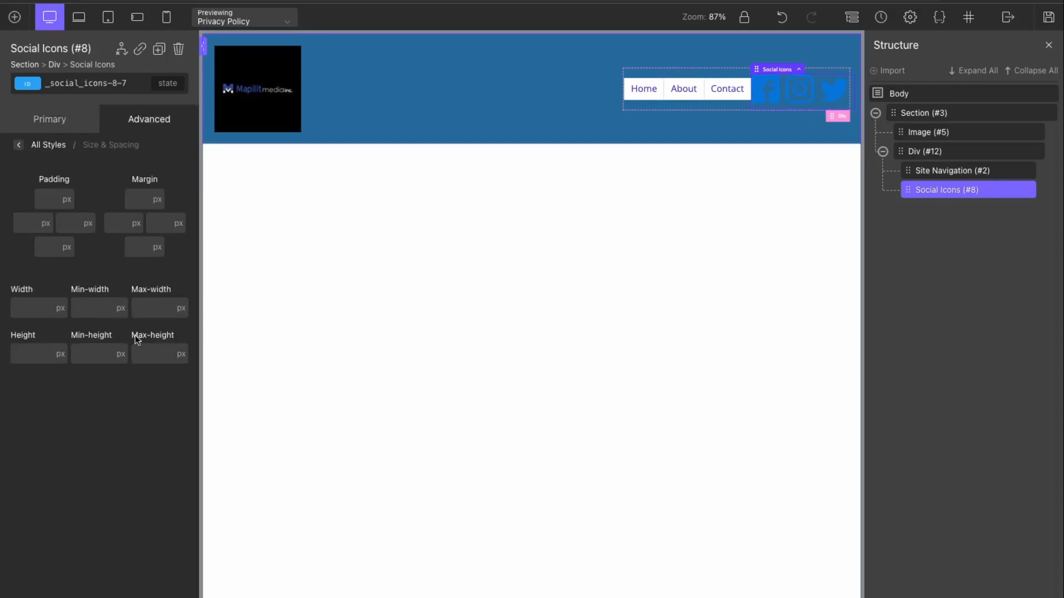
{"action": "left_click", "coordinate": [54, 121]}
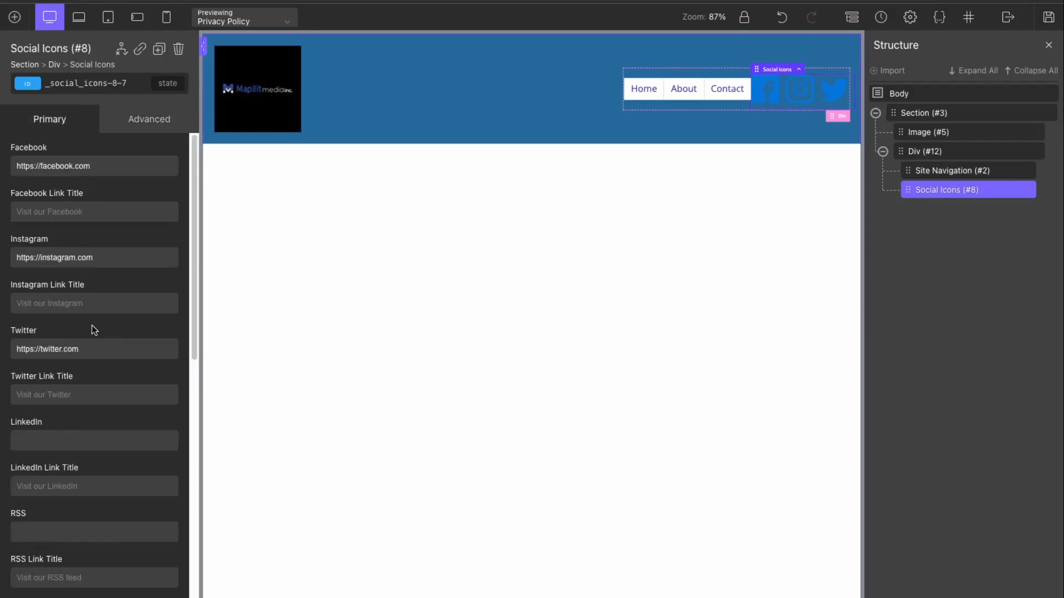
{"action": "scroll", "coordinate": [94, 327], "scroll_direction": "down", "scroll_amount": 10}
{"action": "left_click_drag", "start_coordinate": [122, 258], "coordinate": [89, 255]}
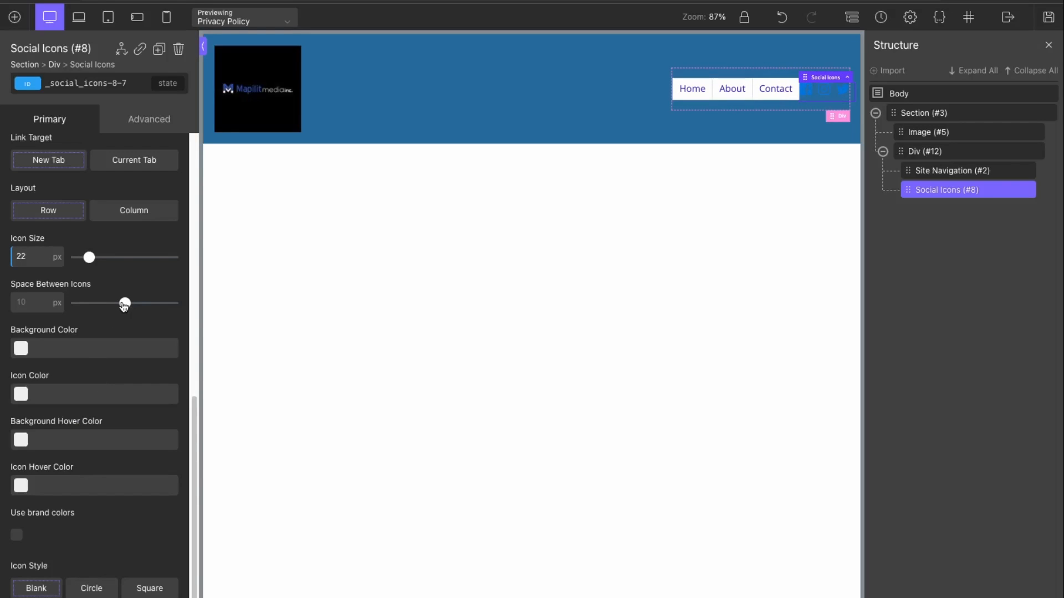
Step: Give the social icons 20 px left padding
{"action": "left_click", "coordinate": [950, 176]}
{"action": "left_click", "coordinate": [951, 190]}
{"action": "left_click", "coordinate": [149, 119]}
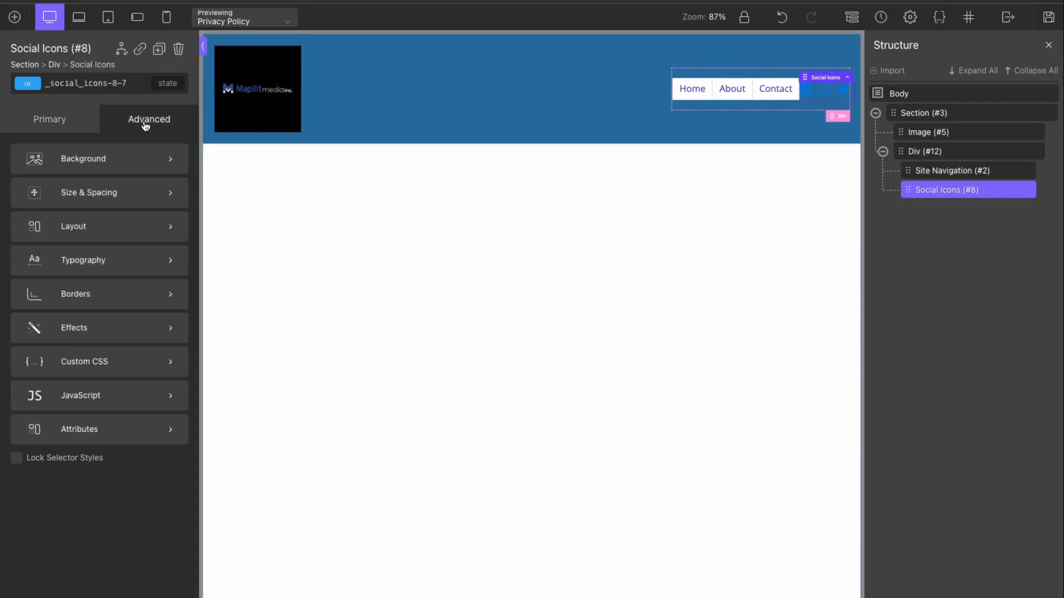
{"action": "left_click", "coordinate": [95, 193]}
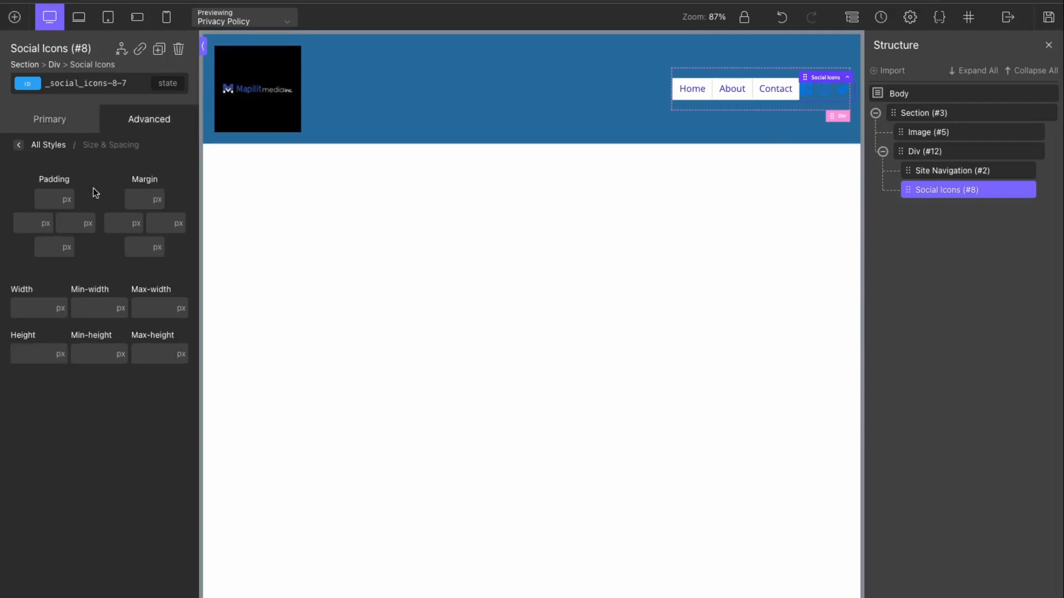
{"action": "left_click", "coordinate": [29, 226]}
{"action": "type", "text": "20"}
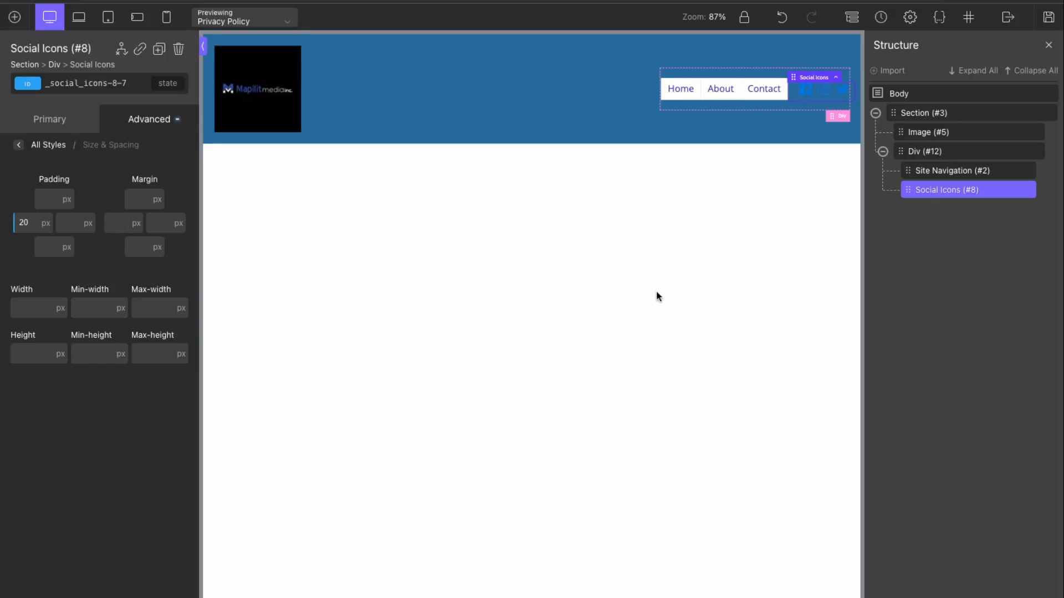
Step: Set the social icons' colour to light #ede1e1
{"action": "left_click", "coordinate": [656, 48]}
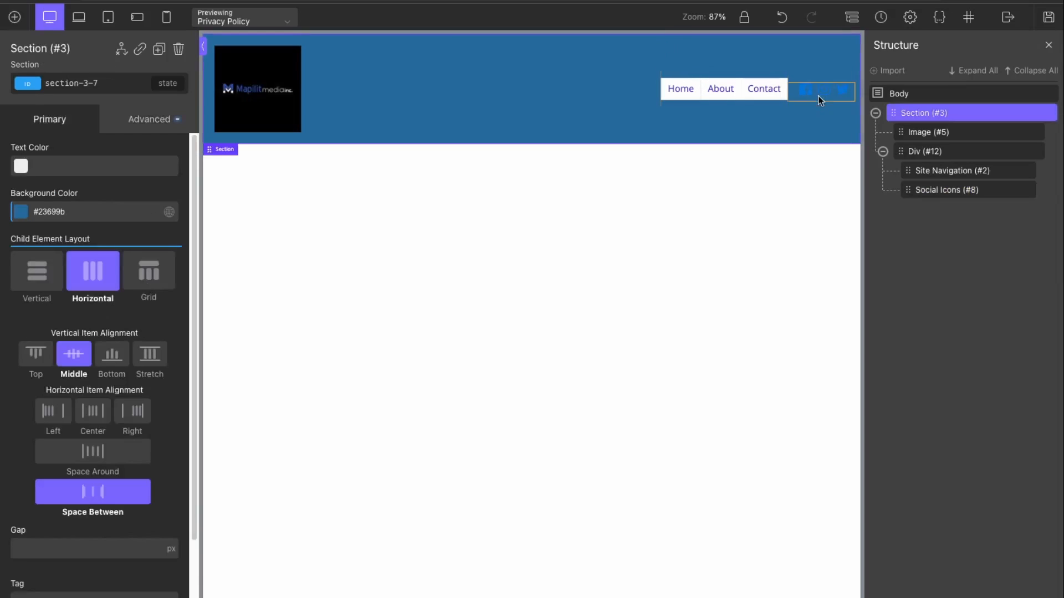
{"action": "left_click", "coordinate": [818, 94]}
{"action": "left_click", "coordinate": [145, 122]}
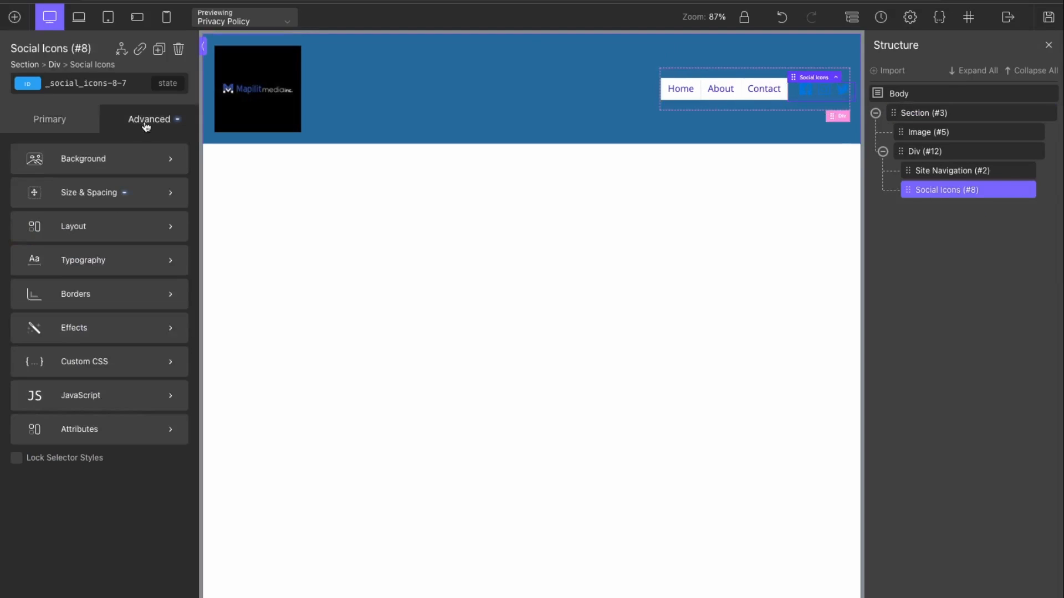
{"action": "left_click", "coordinate": [51, 119]}
{"action": "scroll", "coordinate": [70, 335], "scroll_direction": "down", "scroll_amount": 5}
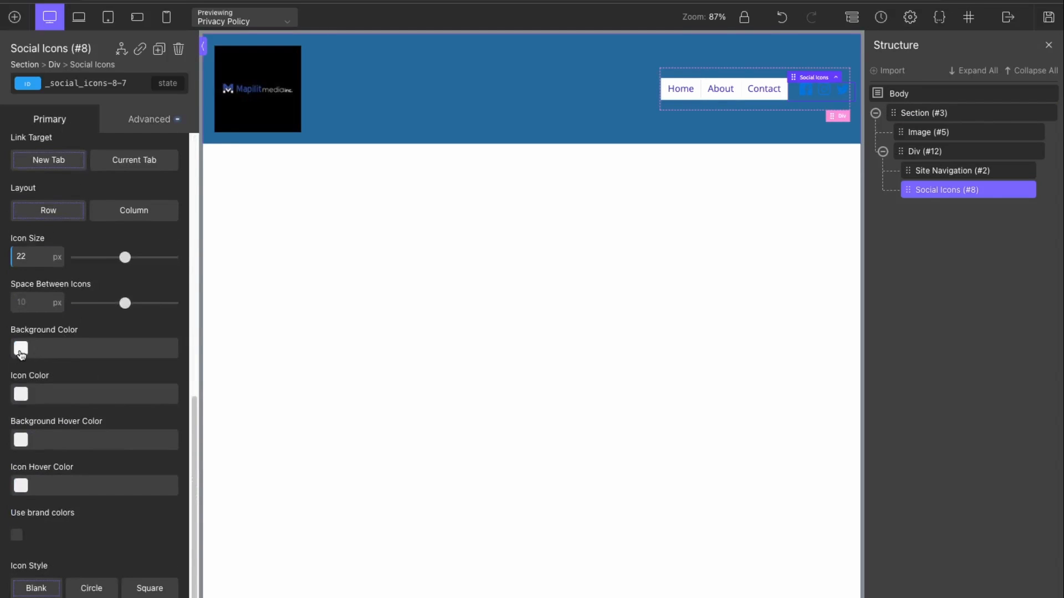
{"action": "left_click", "coordinate": [21, 395]}
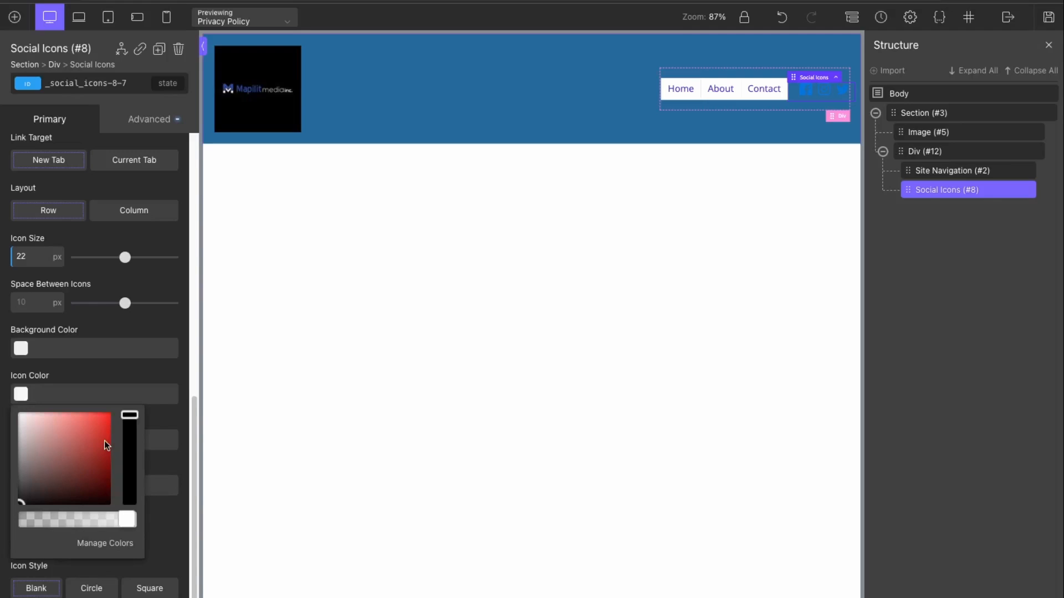
{"action": "left_click", "coordinate": [24, 421]}
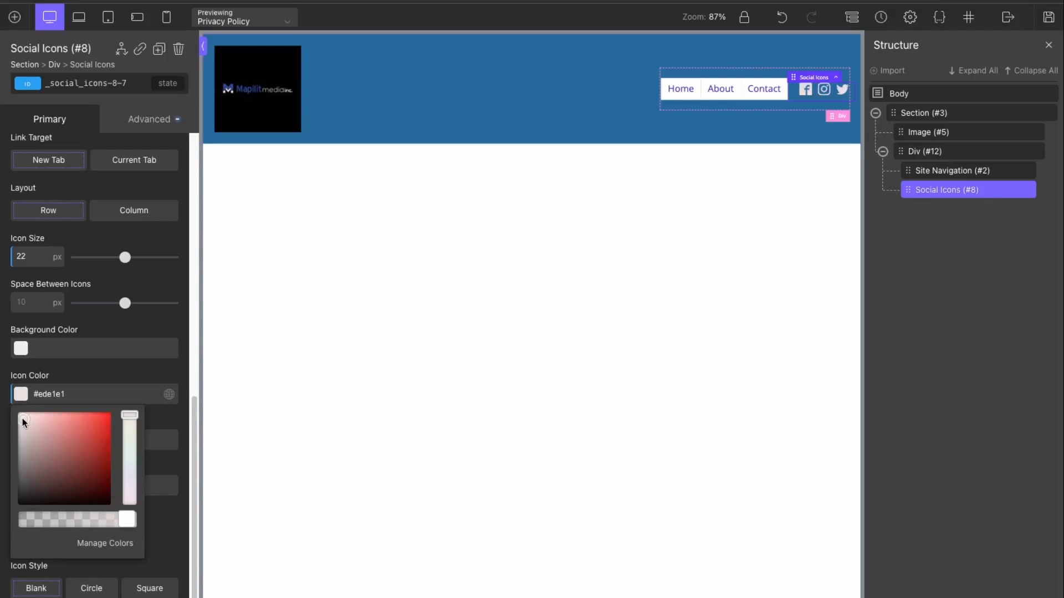
{"action": "left_click", "coordinate": [651, 354]}
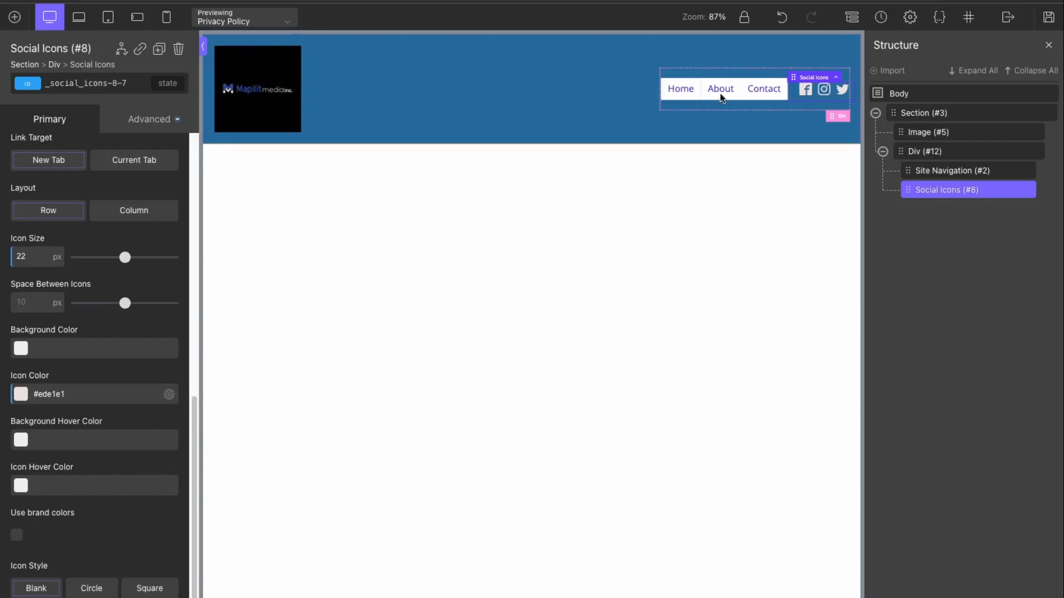
{"action": "left_click", "coordinate": [928, 132]}
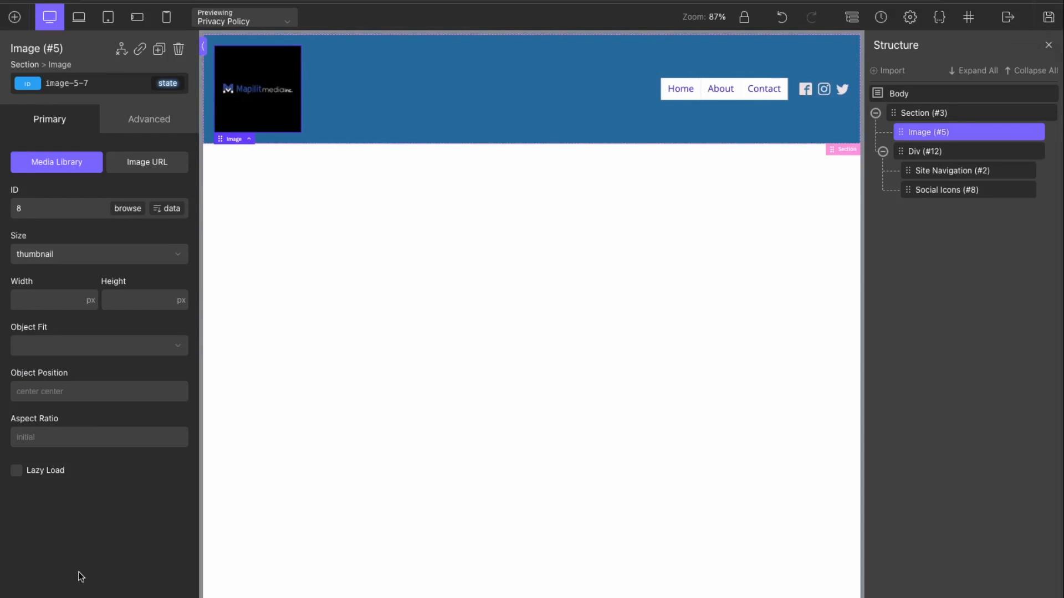
Step: Save the header changes, then add empty Section #17 below the header
{"action": "left_click", "coordinate": [1050, 17]}
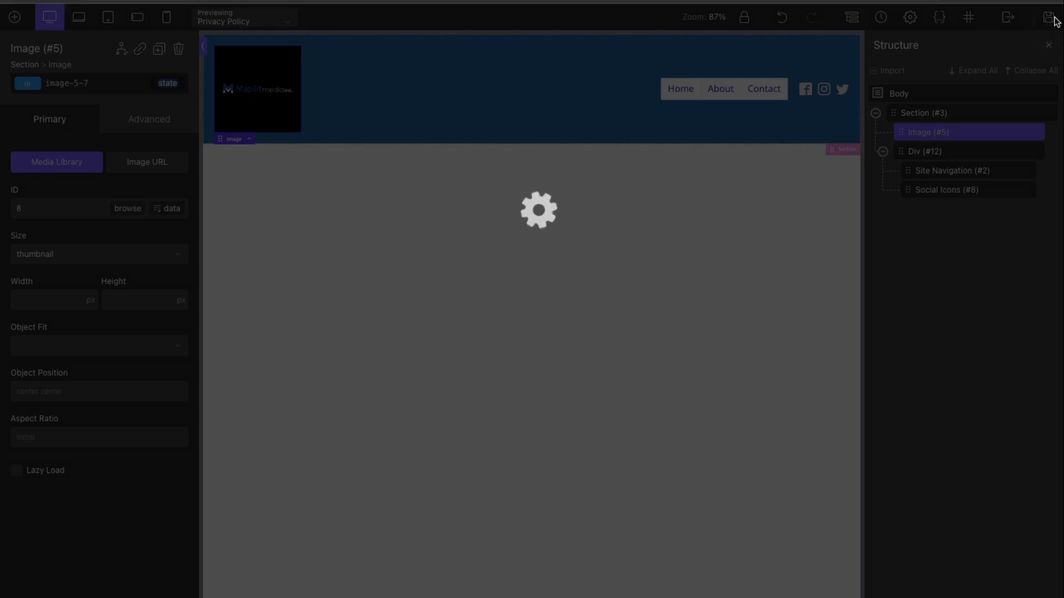
{"action": "left_click", "coordinate": [14, 17]}
{"action": "left_click", "coordinate": [39, 143]}
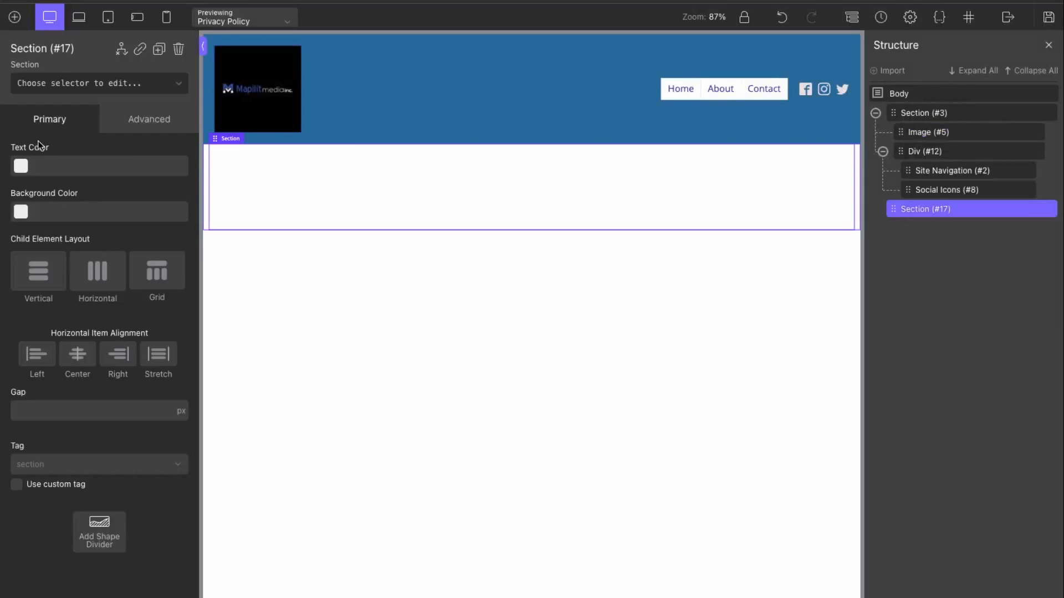
{"action": "left_click", "coordinate": [13, 17]}
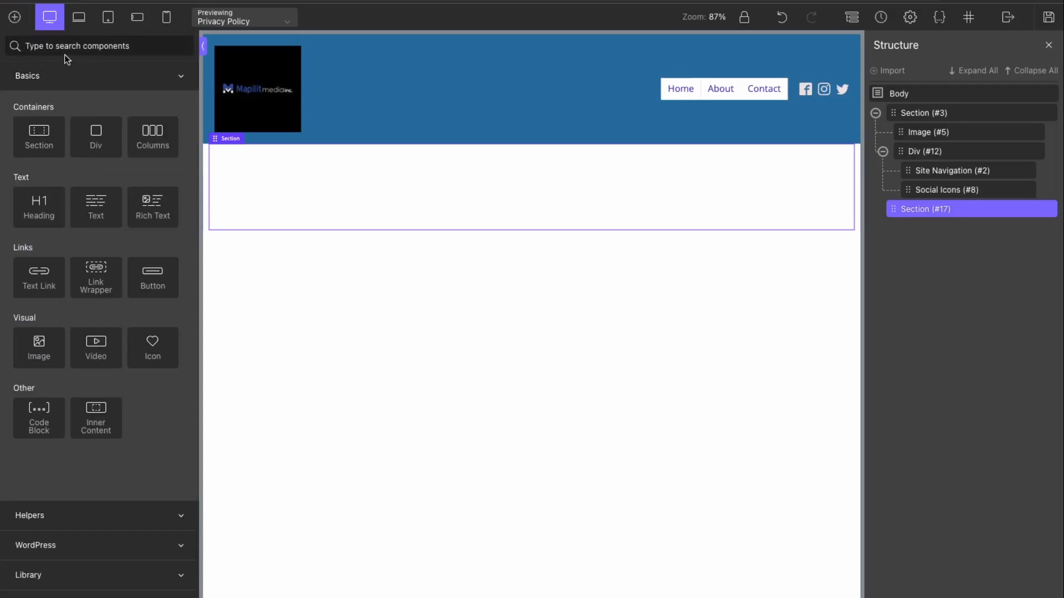
Step: Place an Inner Content element inside Section #17 to show the Privacy Policy text
{"action": "type", "text": "inner"}
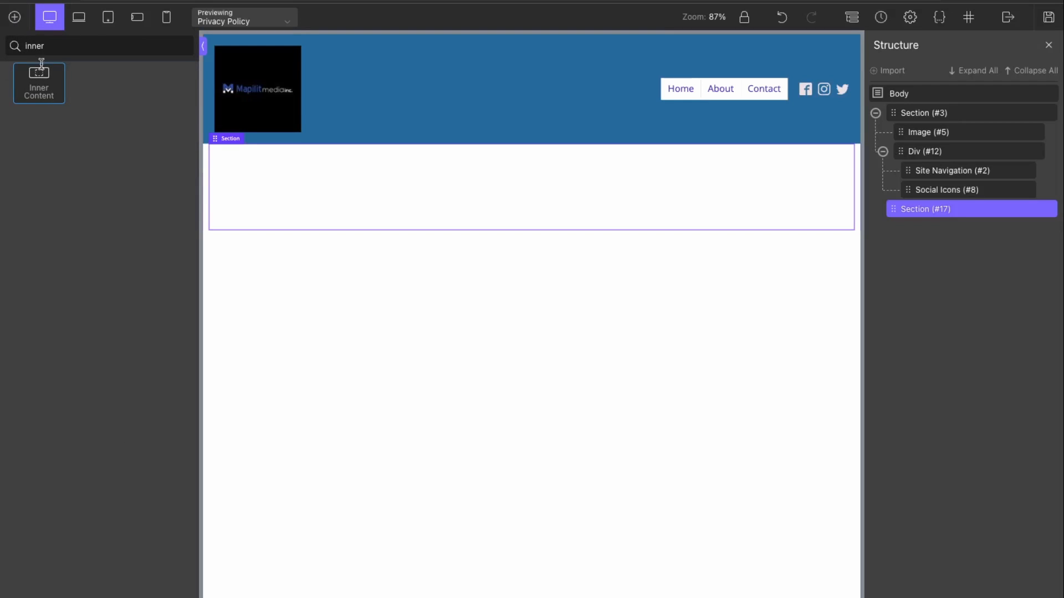
{"action": "left_click", "coordinate": [39, 82]}
{"action": "left_click_drag", "start_coordinate": [58, 99], "coordinate": [444, 191]}
{"action": "left_click_drag", "start_coordinate": [899, 226], "coordinate": [934, 224]}
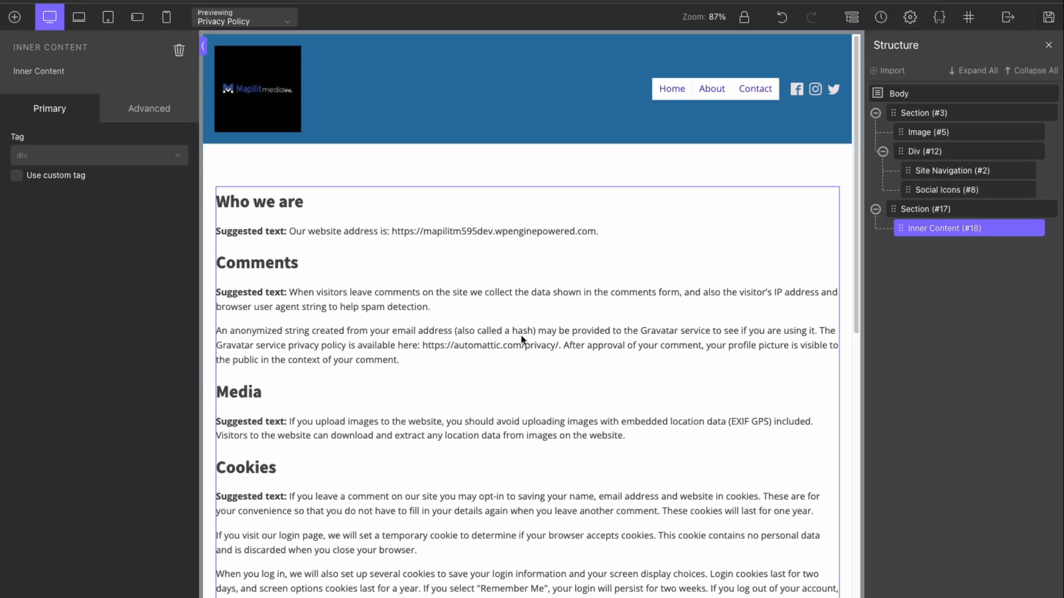
{"action": "scroll", "coordinate": [521, 335], "scroll_direction": "down", "scroll_amount": 2}
{"action": "left_click", "coordinate": [278, 326]}
{"action": "scroll", "coordinate": [579, 410], "scroll_direction": "down", "scroll_amount": 5}
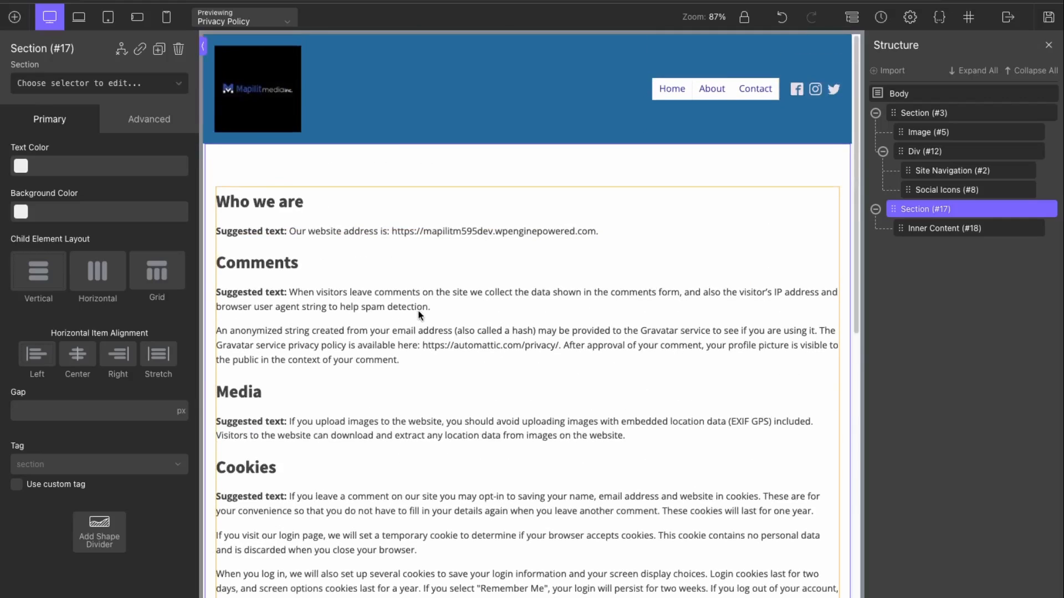
Step: Add Section #20 at the page bottom with a full-width container
{"action": "left_click", "coordinate": [14, 16]}
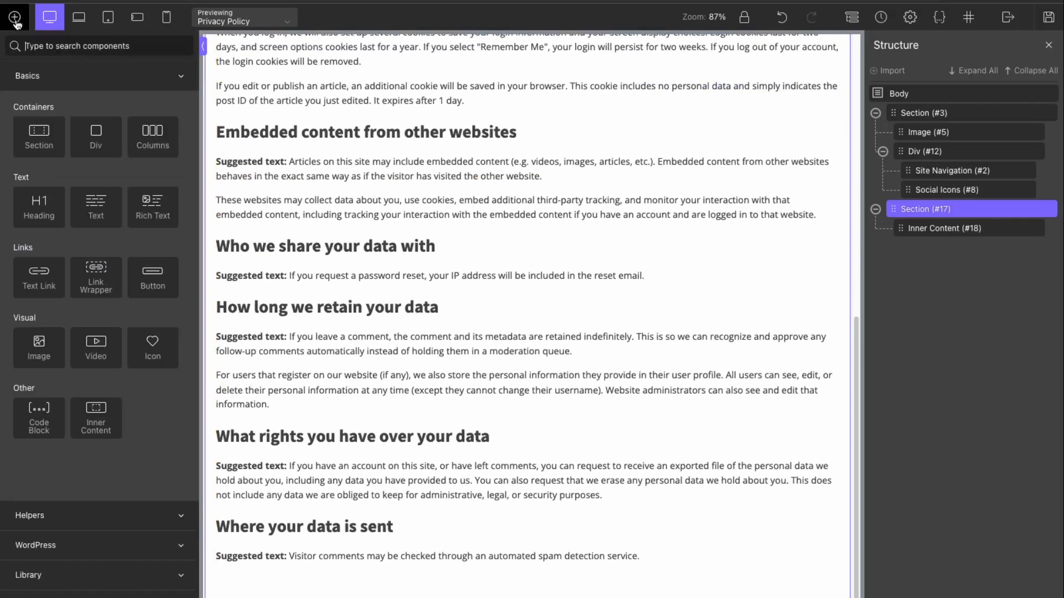
{"action": "left_click", "coordinate": [31, 145]}
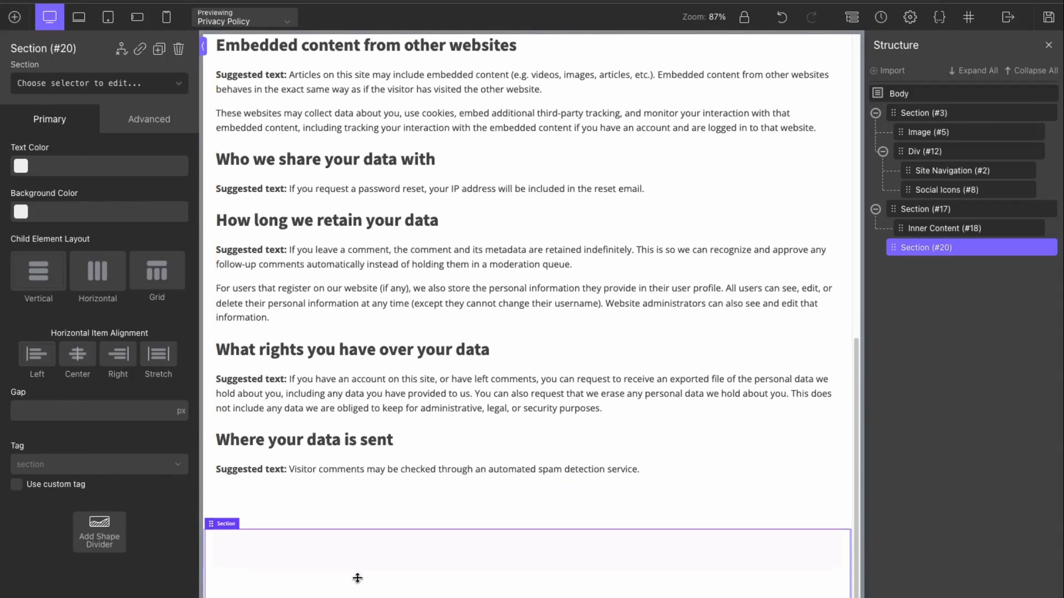
{"action": "left_click", "coordinate": [220, 523]}
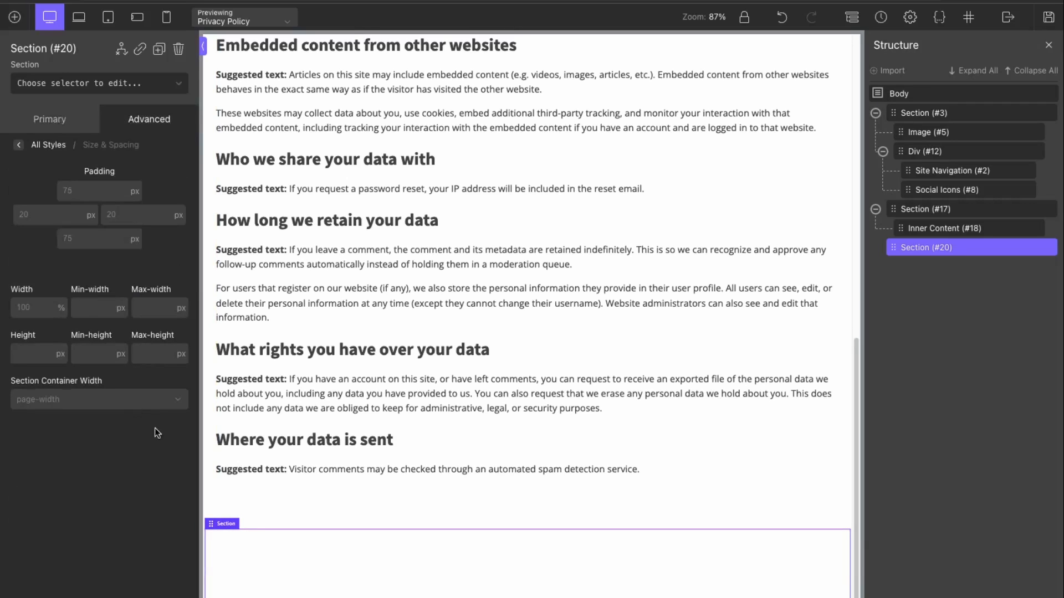
{"action": "left_click", "coordinate": [138, 399]}
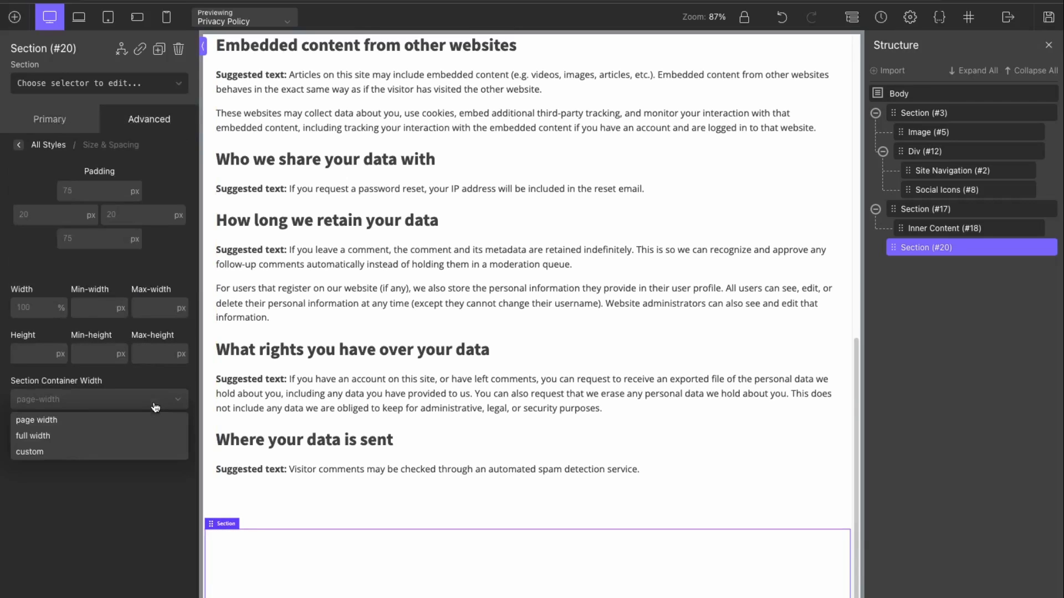
{"action": "left_click", "coordinate": [117, 437]}
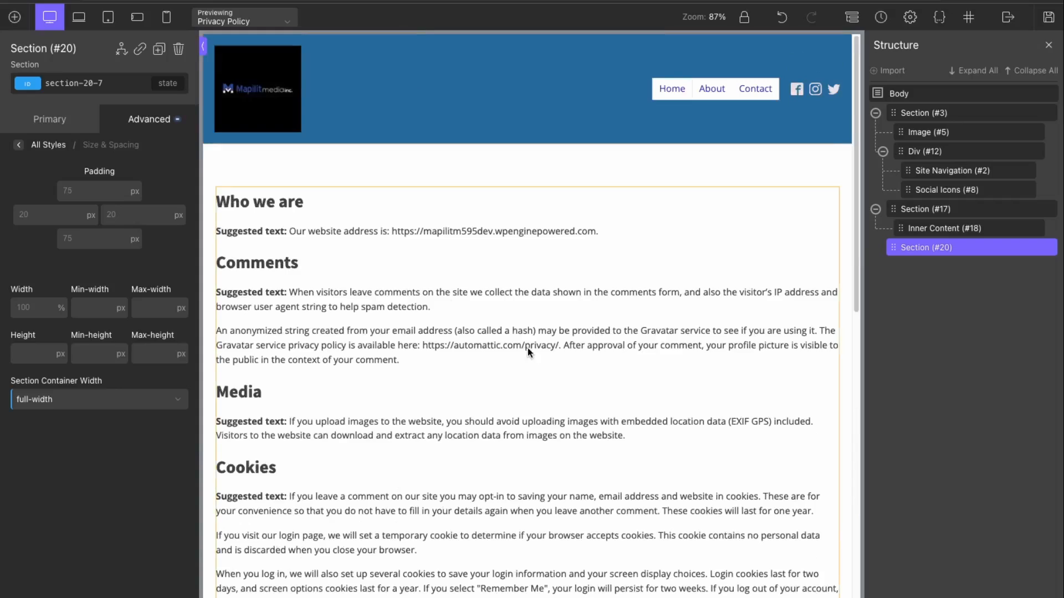
Step: Copy the header's #23699b background colour for the bottom section
{"action": "scroll", "coordinate": [528, 348], "scroll_direction": "down", "scroll_amount": 20}
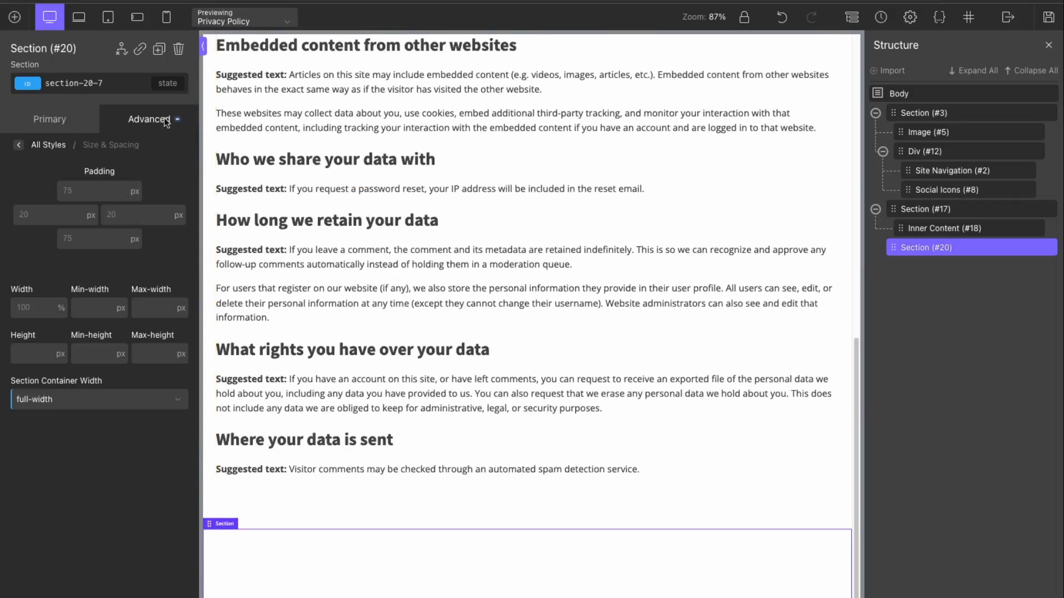
{"action": "scroll", "coordinate": [696, 333], "scroll_direction": "up", "scroll_amount": 10}
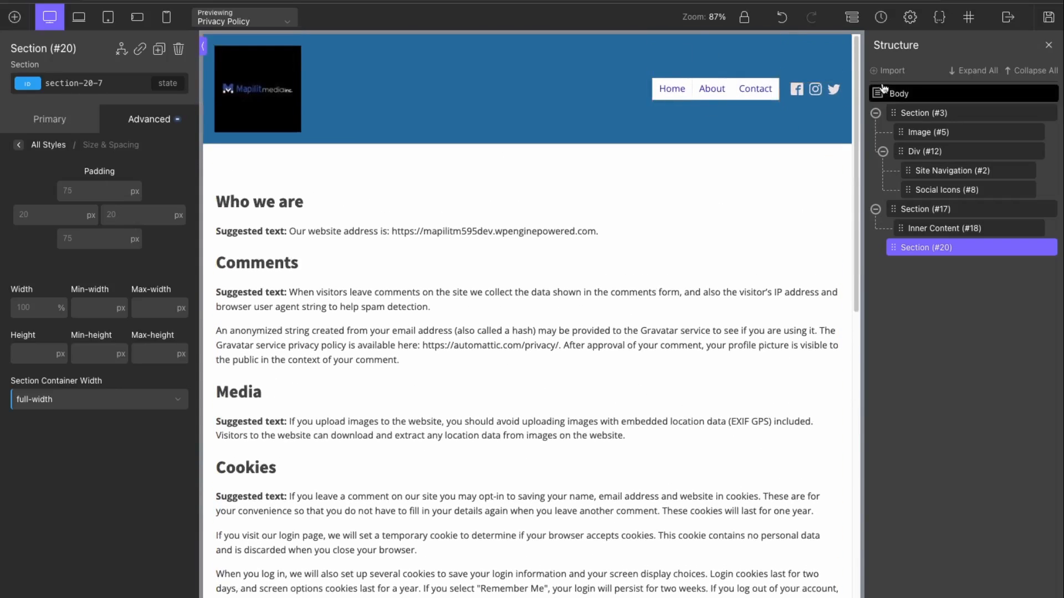
{"action": "scroll", "coordinate": [305, 591], "scroll_direction": "down", "scroll_amount": 15}
{"action": "scroll", "coordinate": [304, 591], "scroll_direction": "up", "scroll_amount": 15}
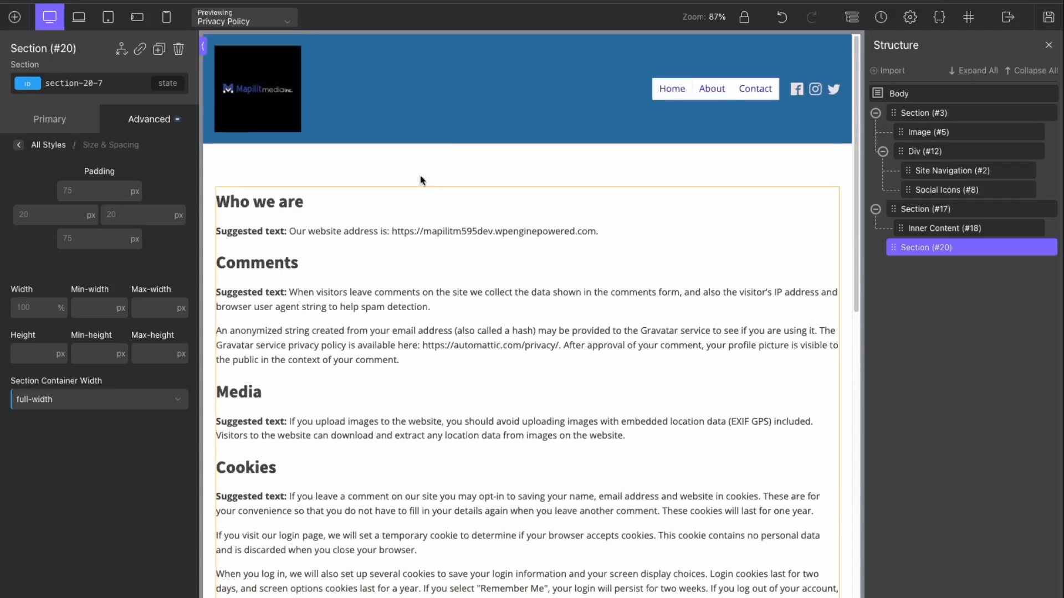
{"action": "left_click", "coordinate": [451, 107]}
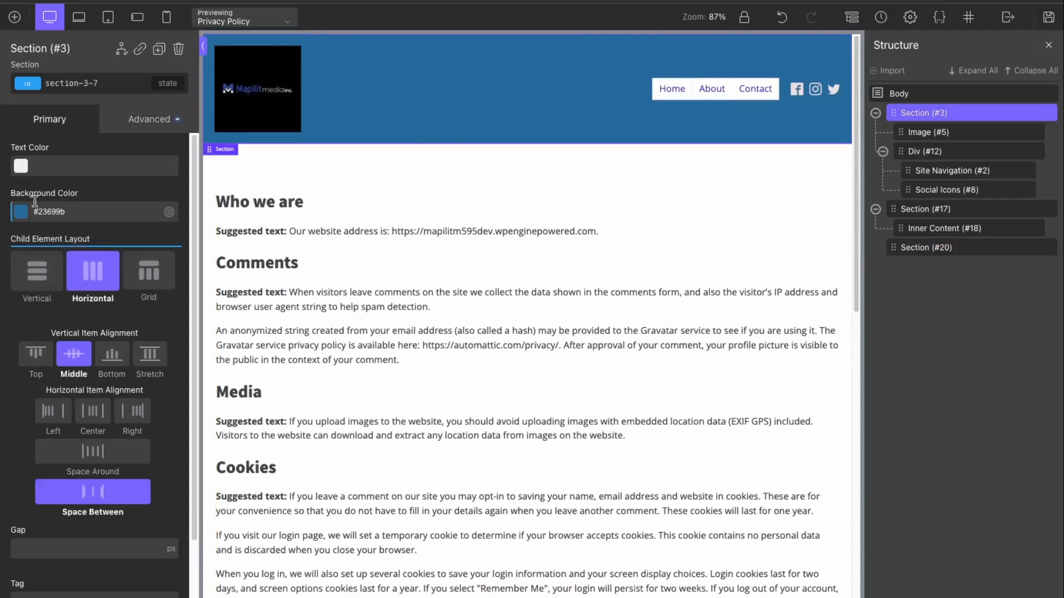
{"action": "left_click_drag", "start_coordinate": [75, 212], "coordinate": [35, 210]}
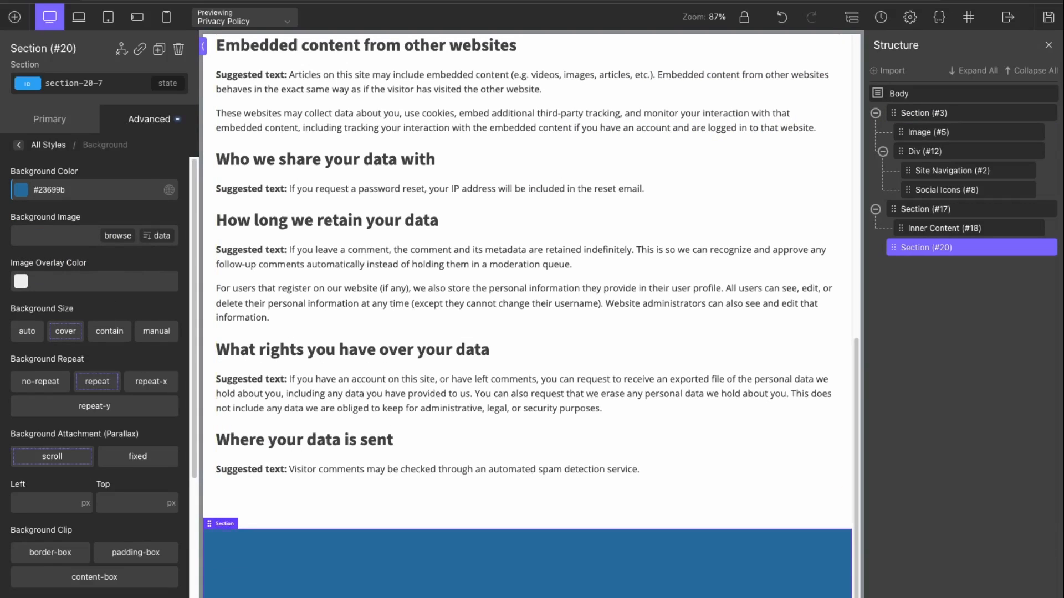
{"action": "left_click", "coordinate": [20, 147]}
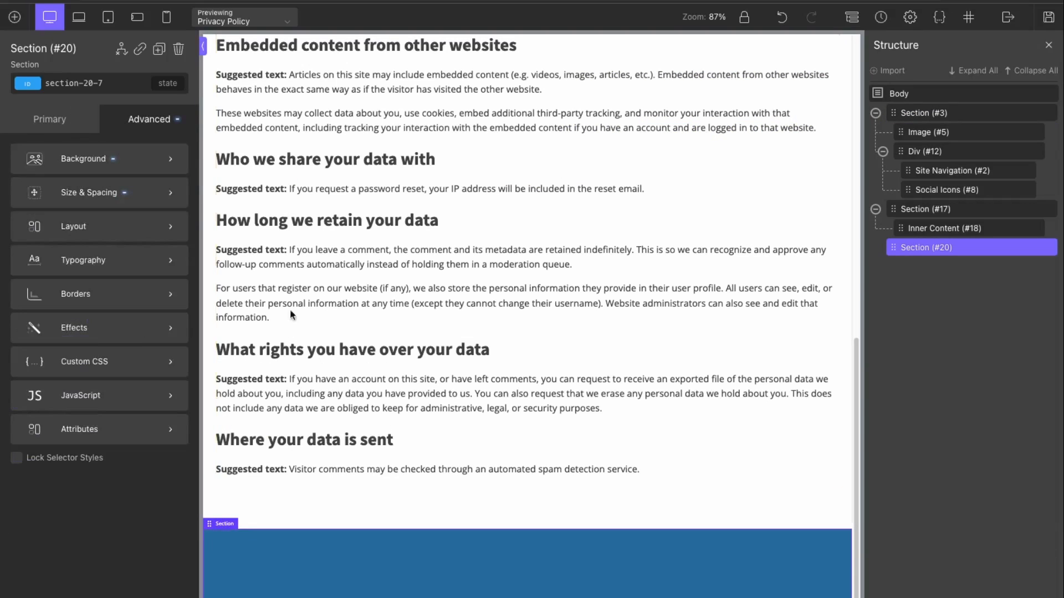
{"action": "scroll", "coordinate": [452, 239], "scroll_direction": "up", "scroll_amount": 4}
{"action": "scroll", "coordinate": [452, 240], "scroll_direction": "down", "scroll_amount": 4}
Step: Add a 33/33/33 columns row to the blue footer, with site navigation in column one
{"action": "left_click", "coordinate": [15, 17]}
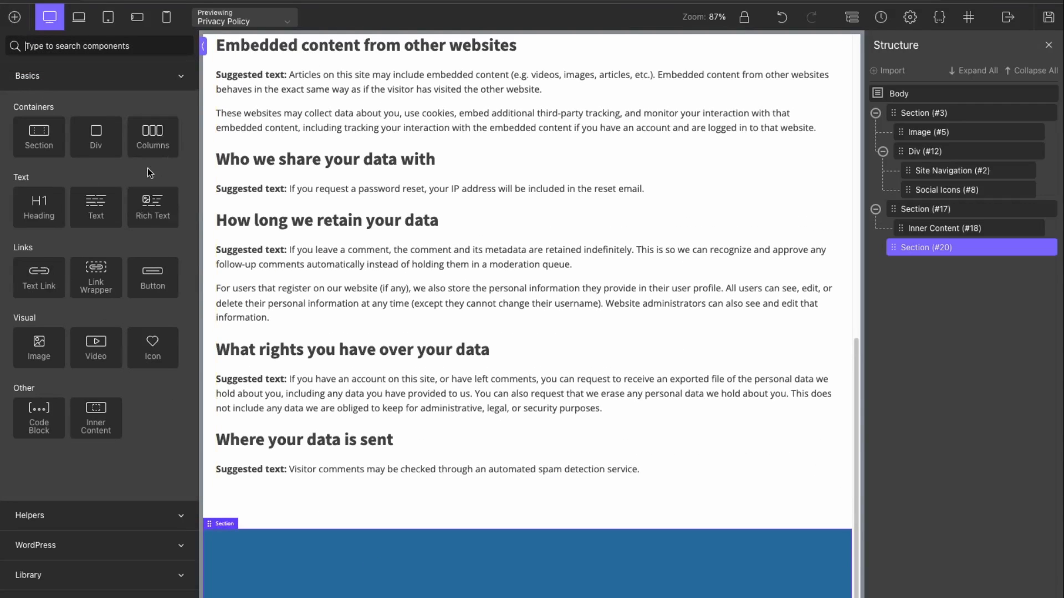
{"action": "left_click_drag", "start_coordinate": [147, 146], "coordinate": [368, 536]}
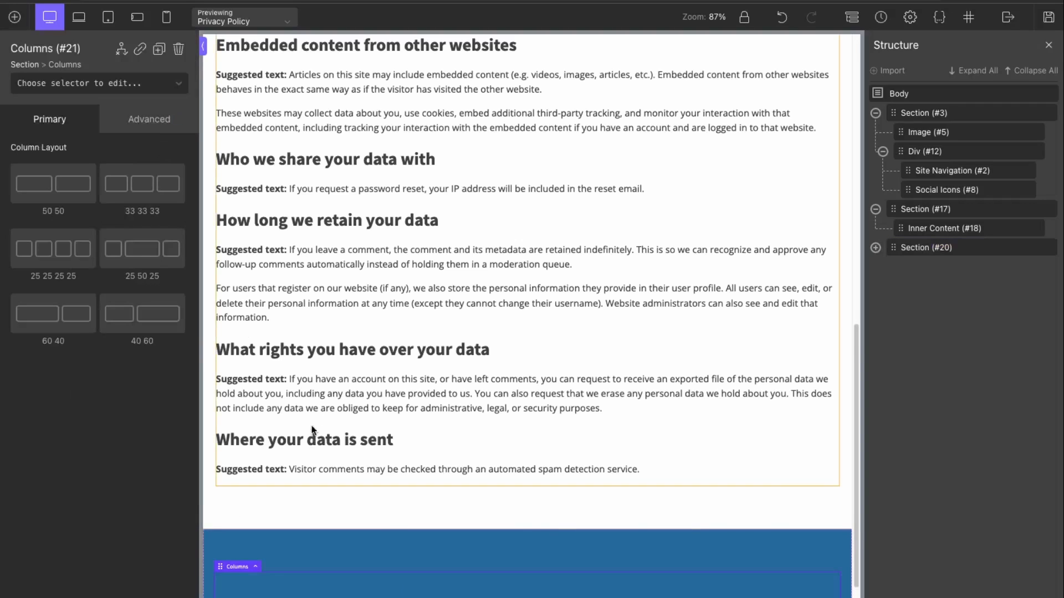
{"action": "scroll", "coordinate": [370, 550], "scroll_direction": "down", "scroll_amount": 1}
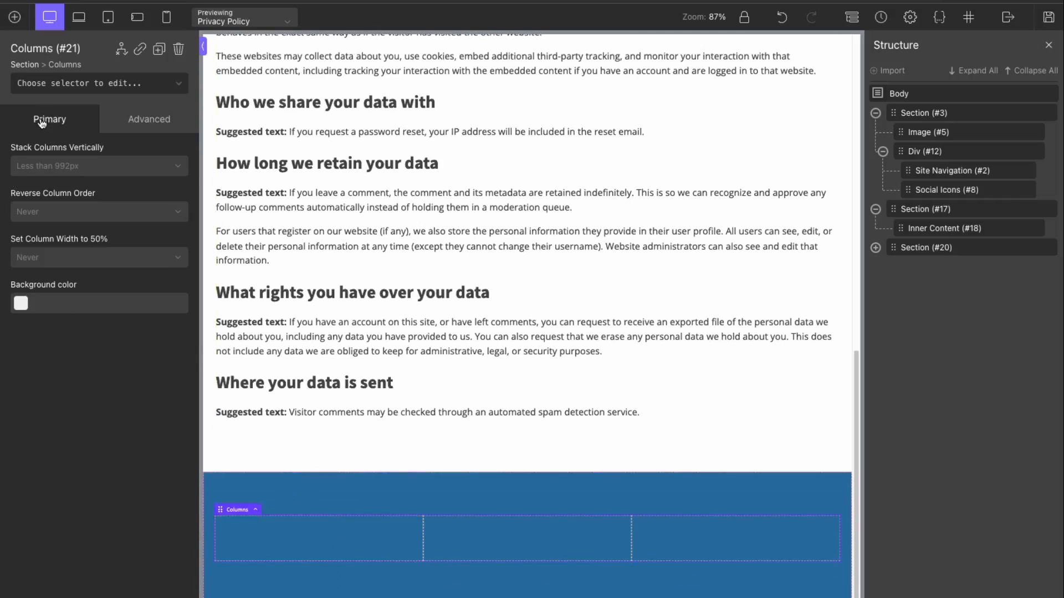
{"action": "left_click", "coordinate": [15, 16]}
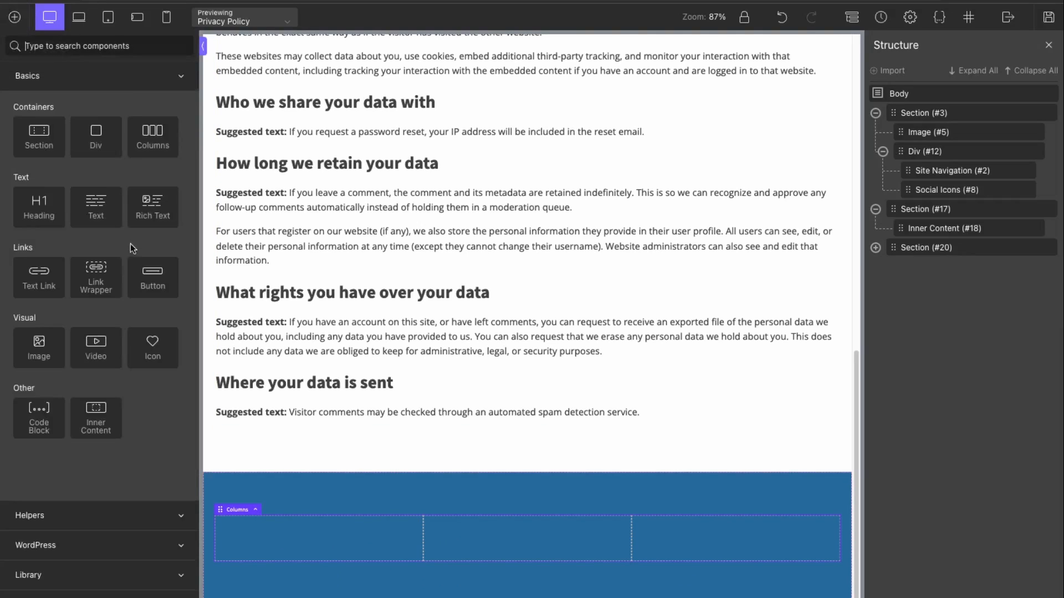
{"action": "type", "text": "s"}
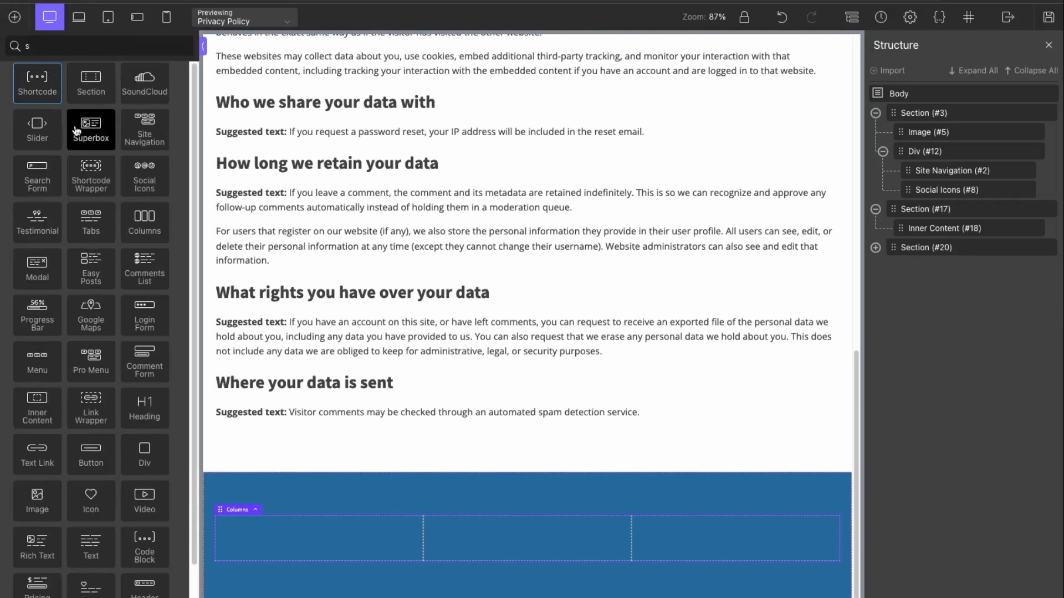
{"action": "left_click", "coordinate": [144, 129]}
Step: Add the text 'MapilitMedia is a Web Design & SEO Agency' beneath the footer navigation
{"action": "left_click", "coordinate": [504, 534]}
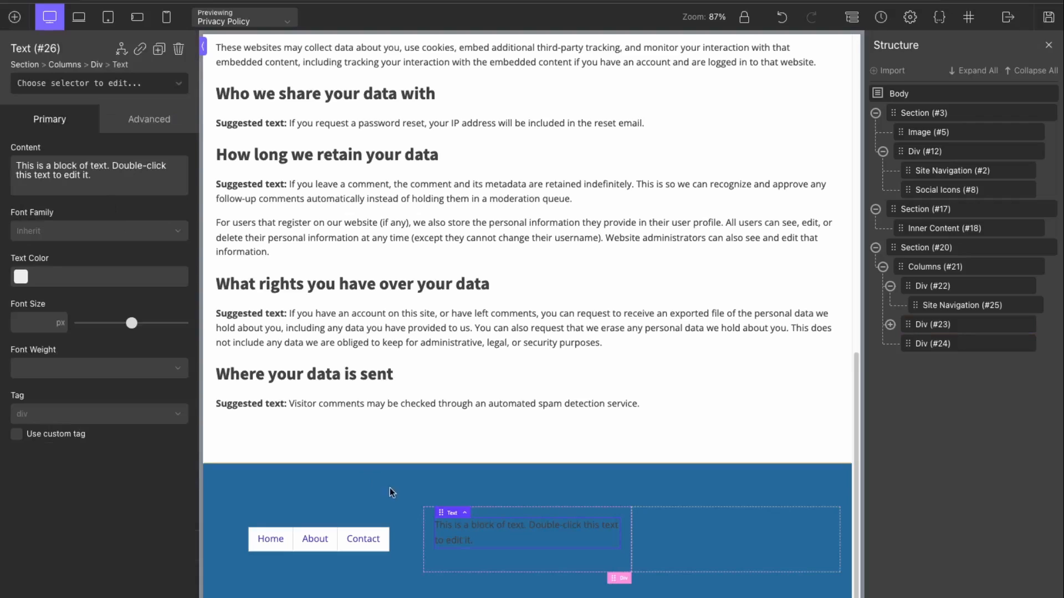
{"action": "double_click", "coordinate": [481, 535]}
{"action": "left_click_drag", "start_coordinate": [481, 535], "coordinate": [407, 524]}
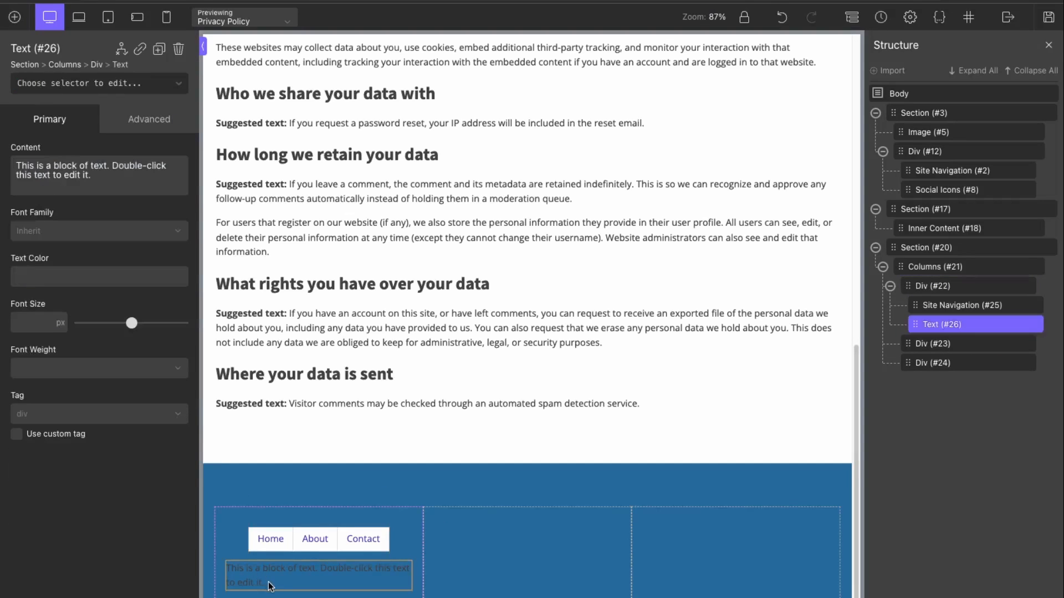
{"action": "key", "text": "ctrl+a"}
{"action": "type", "text": "MapilitMedia is a Web Desig"}
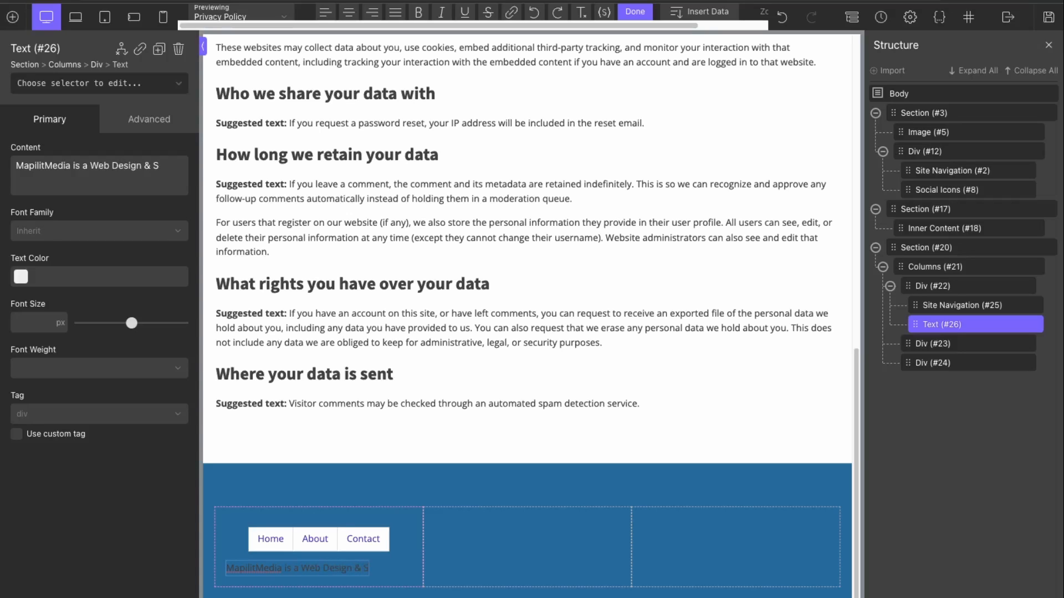
{"action": "type", "text": "n & SEO Agency"}
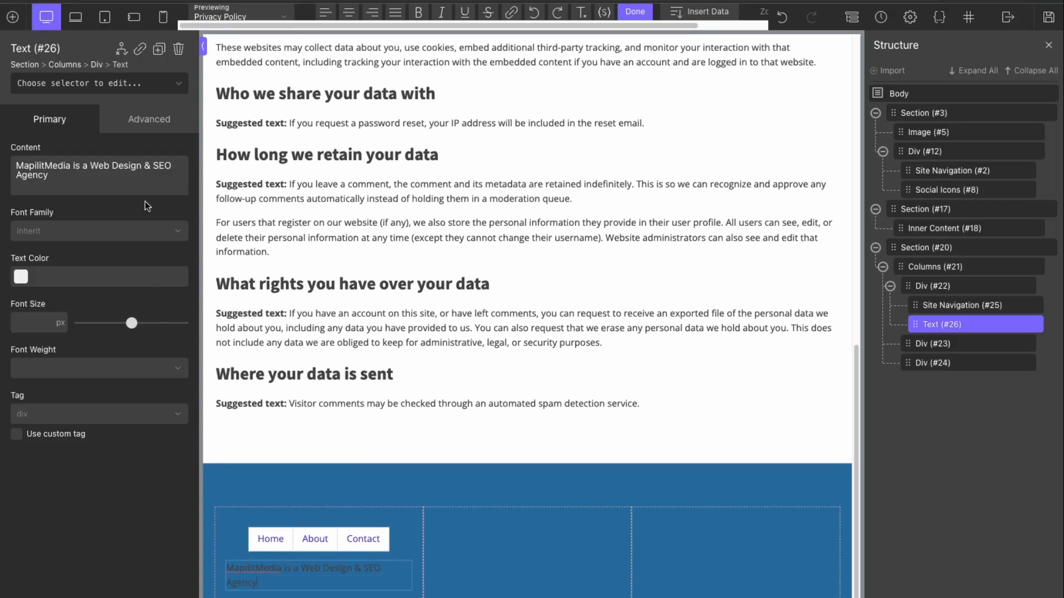
{"action": "left_click", "coordinate": [20, 277]}
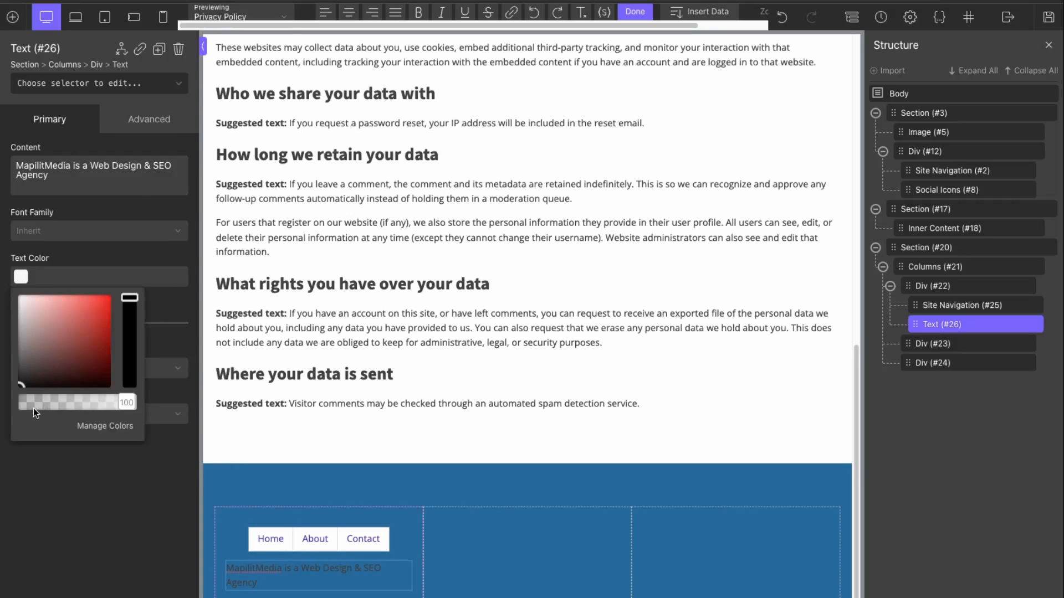
{"action": "left_click", "coordinate": [526, 549]}
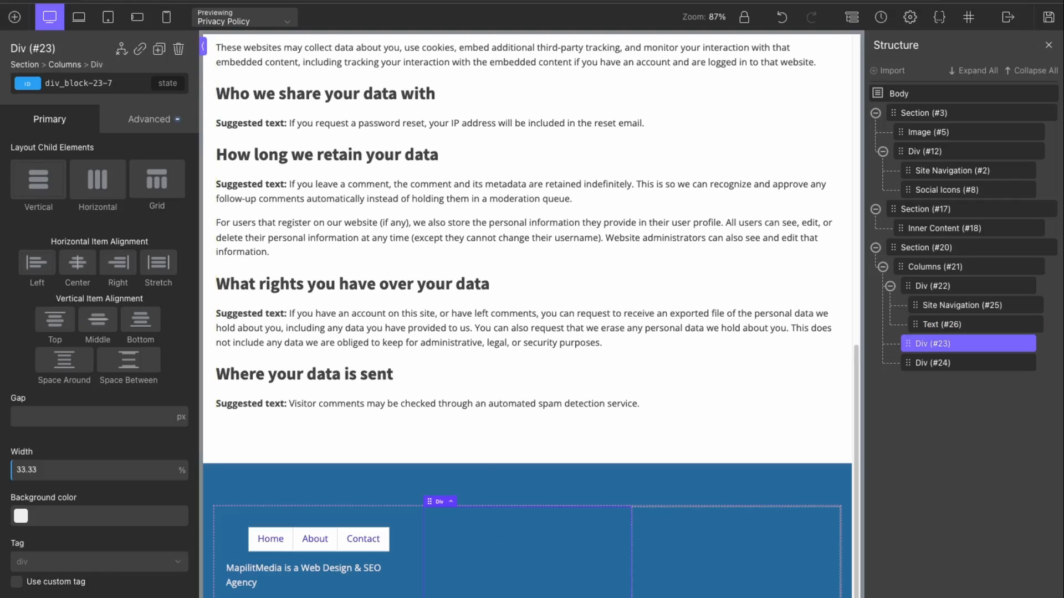
{"action": "left_click", "coordinate": [15, 16]}
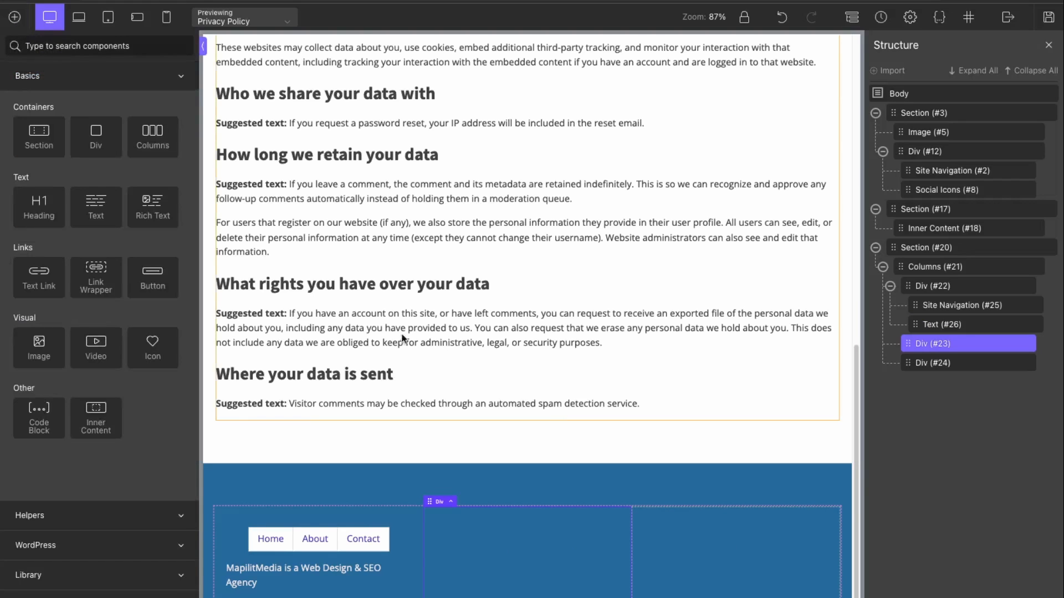
Step: Duplicate Social Icons #8 and drop the copy into the footer's third column, Div #24
{"action": "scroll", "coordinate": [510, 350], "scroll_direction": "up", "scroll_amount": 8}
{"action": "scroll", "coordinate": [511, 350], "scroll_direction": "up", "scroll_amount": 4}
{"action": "left_click", "coordinate": [822, 92]}
{"action": "mouse_move", "coordinate": [1013, 191]}
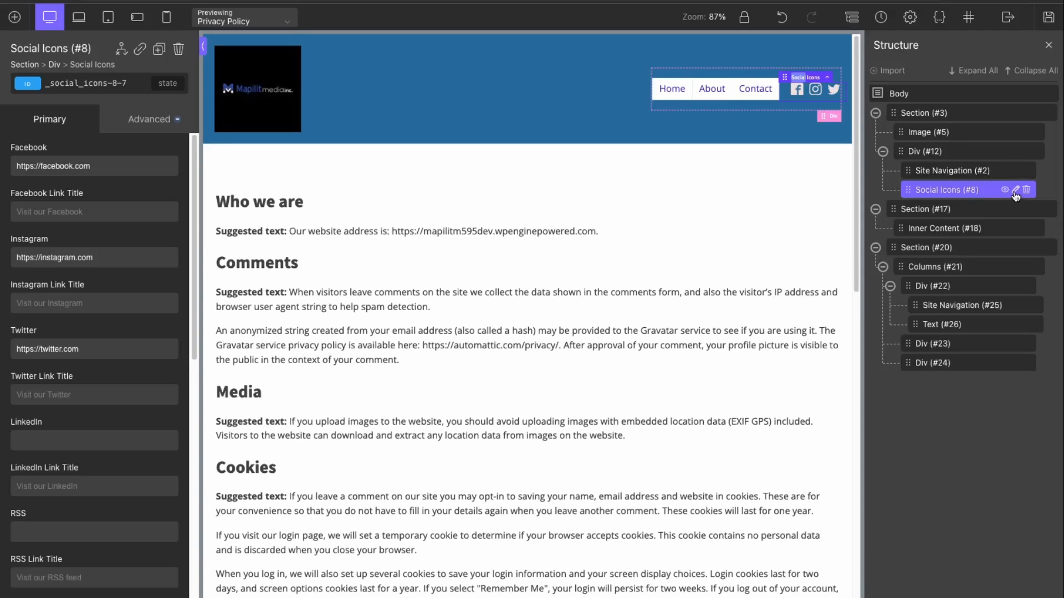
{"action": "left_click", "coordinate": [1015, 192]}
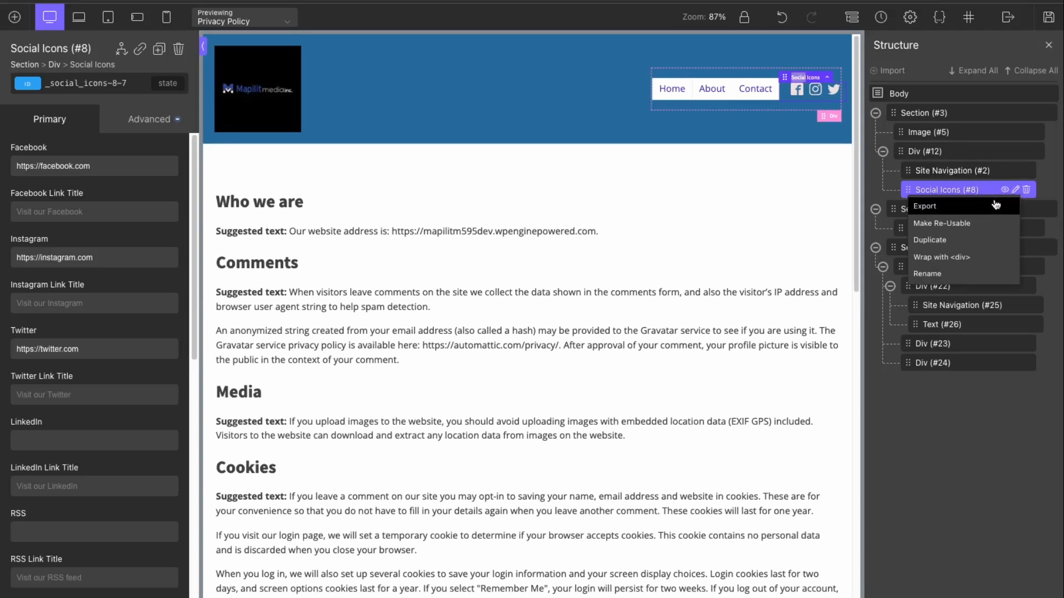
{"action": "left_click", "coordinate": [963, 245]}
{"action": "left_click_drag", "start_coordinate": [942, 209], "coordinate": [924, 351]}
{"action": "left_click_drag", "start_coordinate": [936, 393], "coordinate": [927, 376]}
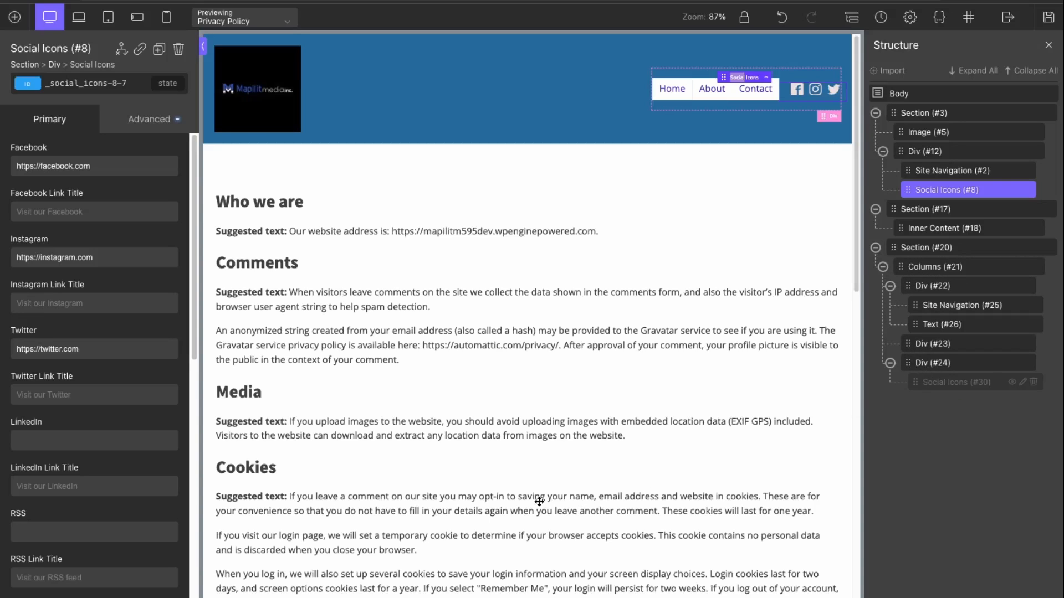
Step: Set the third column's vertical item alignment to Bottom
{"action": "scroll", "coordinate": [537, 500], "scroll_direction": "down", "scroll_amount": 15}
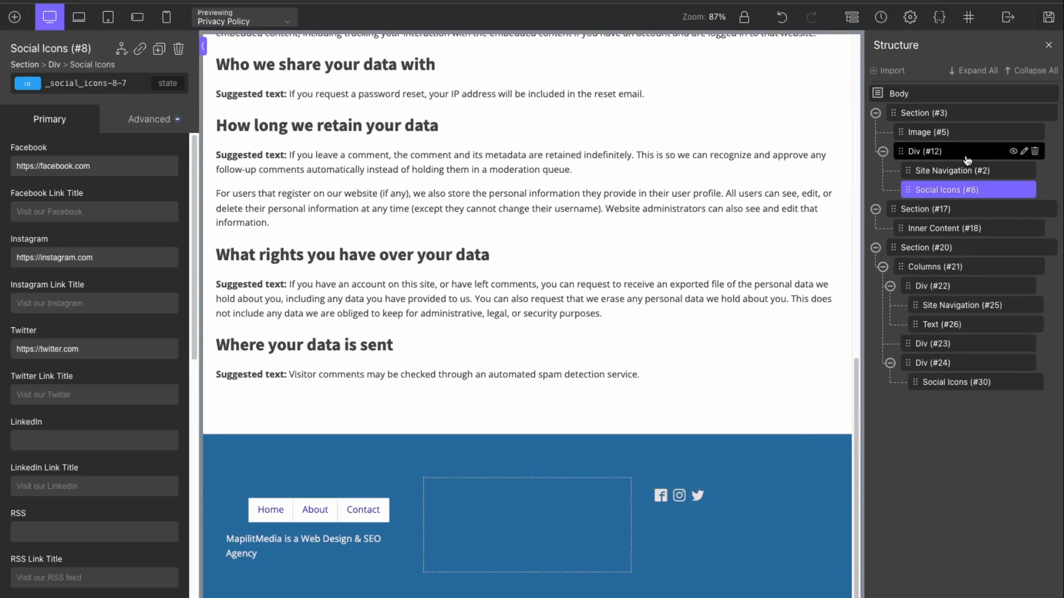
{"action": "left_click", "coordinate": [966, 363]}
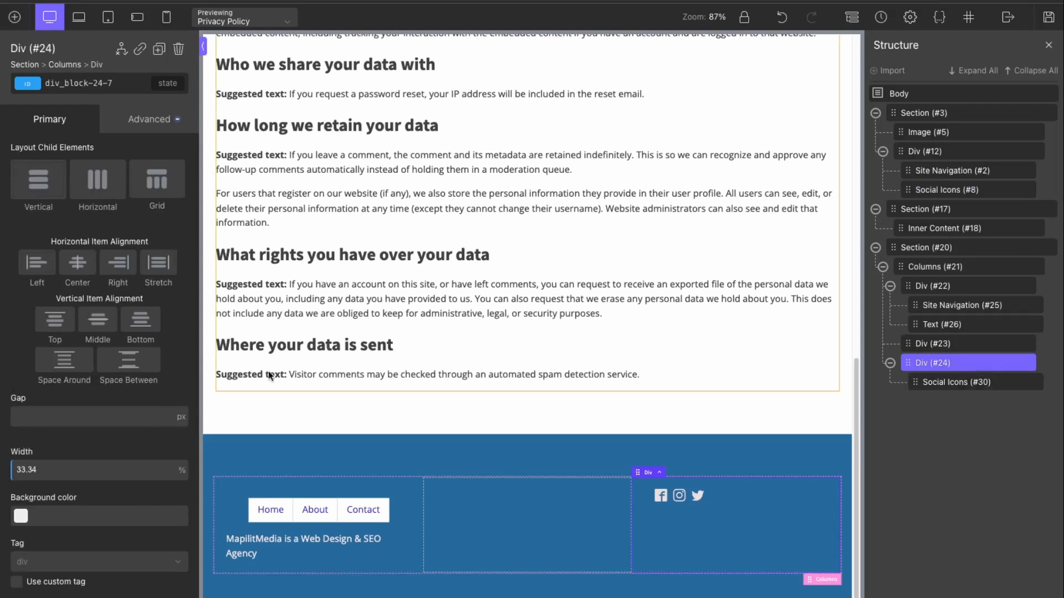
{"action": "left_click", "coordinate": [137, 330]}
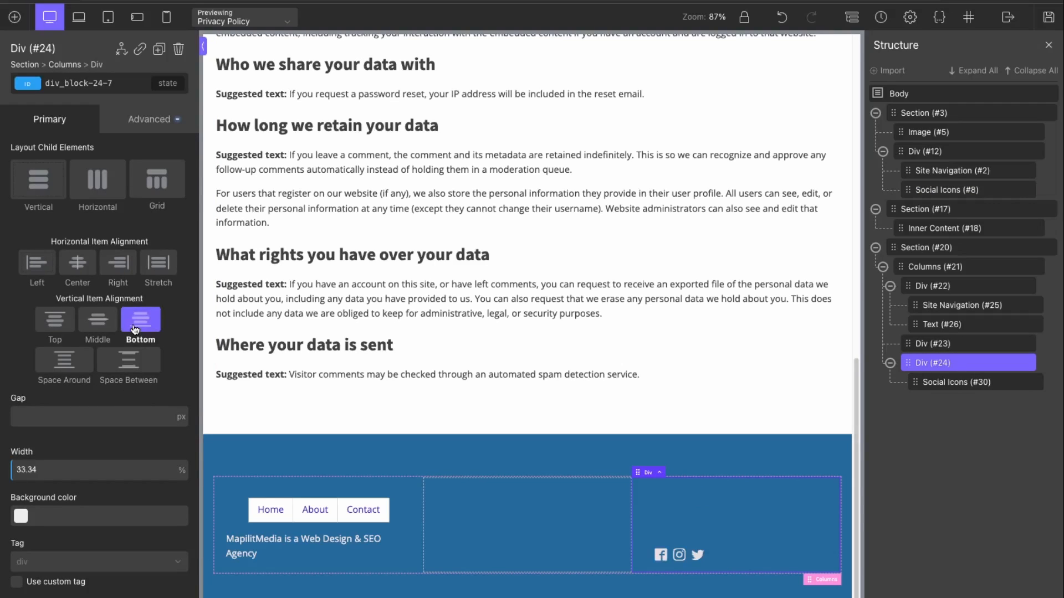
Step: Swap the middle footer column's Text element for a Rich Text element
{"action": "left_click", "coordinate": [510, 521]}
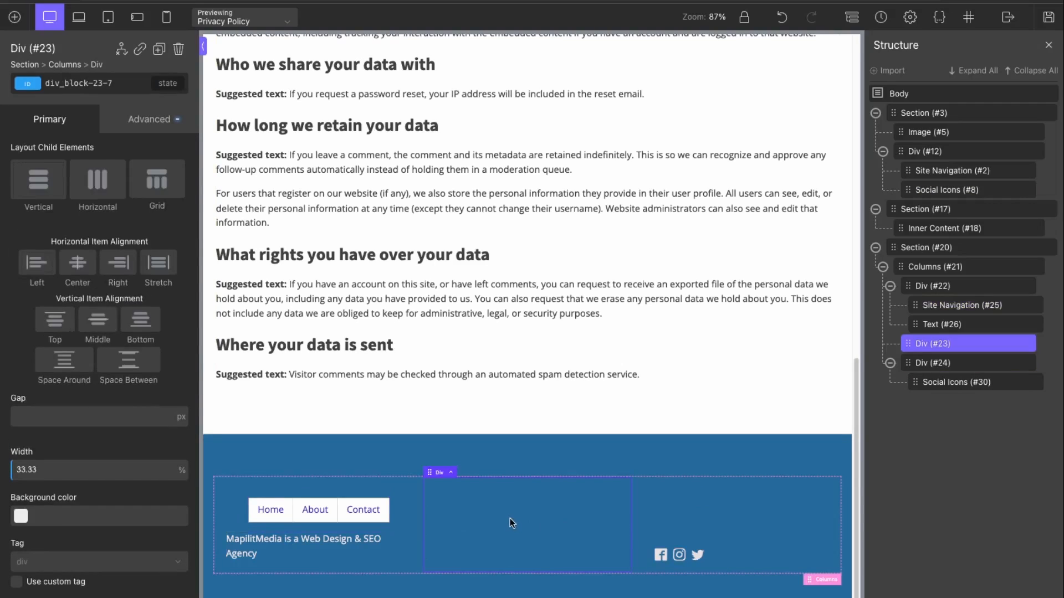
{"action": "left_click", "coordinate": [15, 17]}
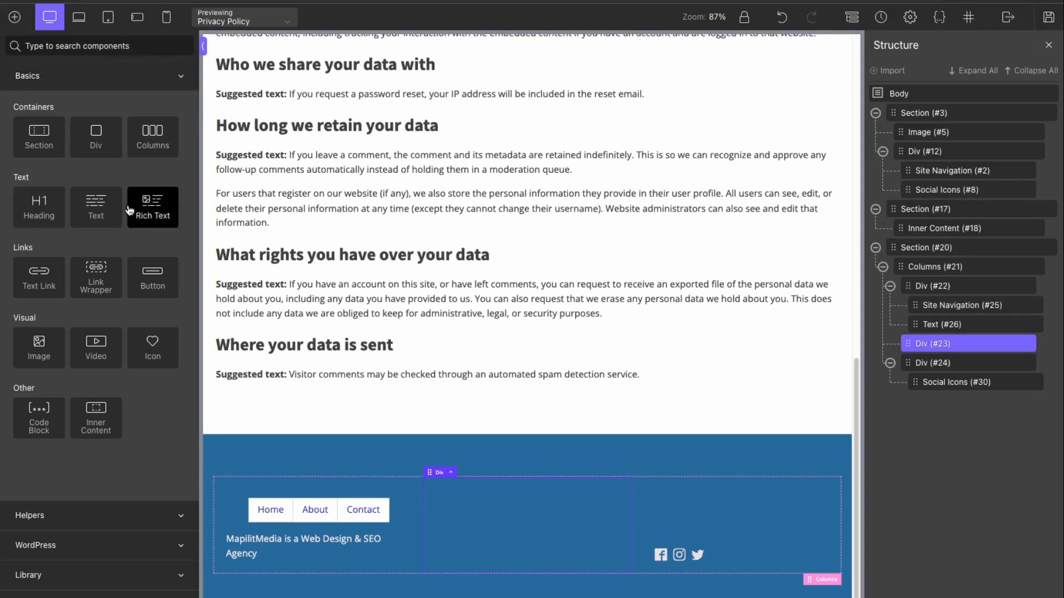
{"action": "left_click", "coordinate": [111, 207]}
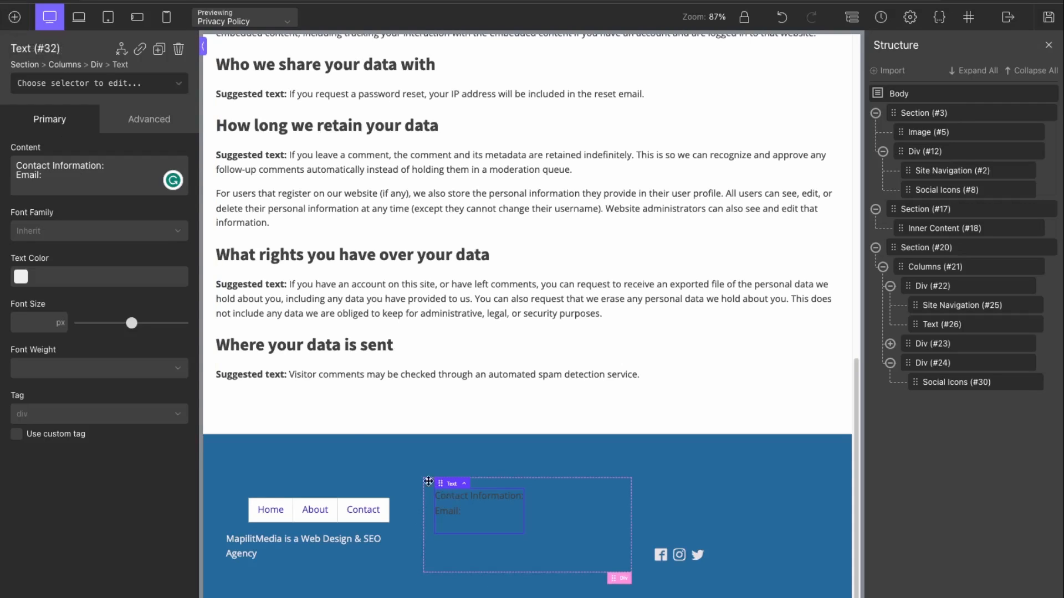
{"action": "left_click", "coordinate": [179, 50]}
{"action": "left_click", "coordinate": [18, 23]}
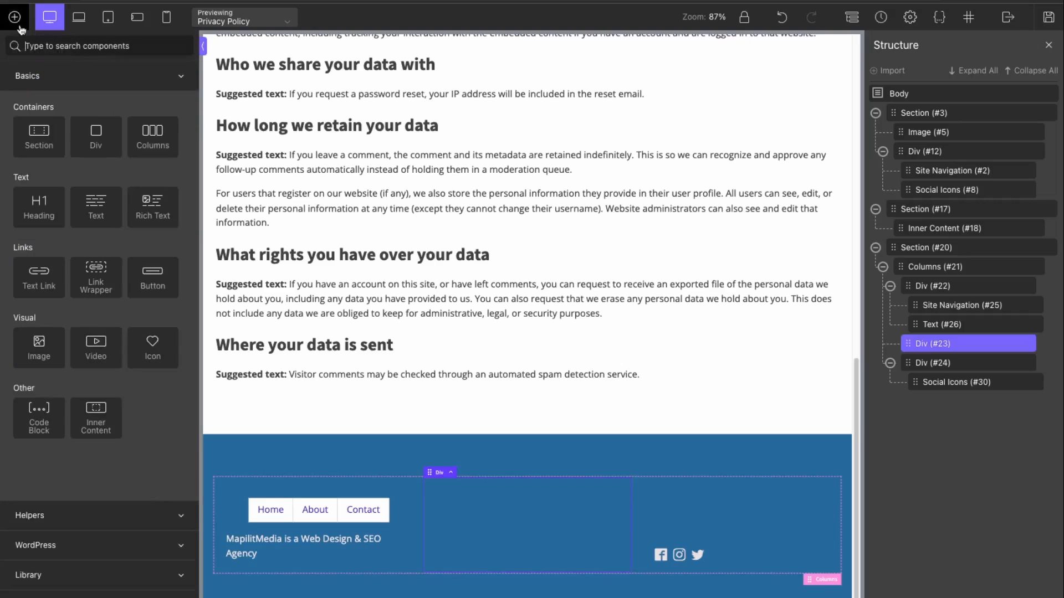
{"action": "left_click", "coordinate": [158, 204]}
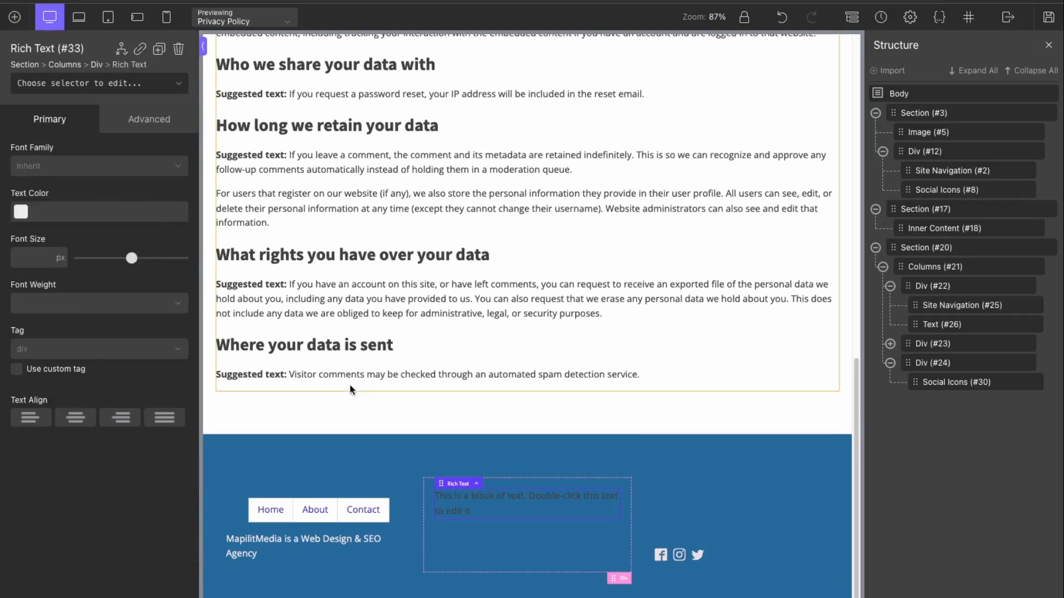
Step: Replace the placeholder with a bold Heading 4 reading 'Contact Information:'
{"action": "double_click", "coordinate": [472, 504]}
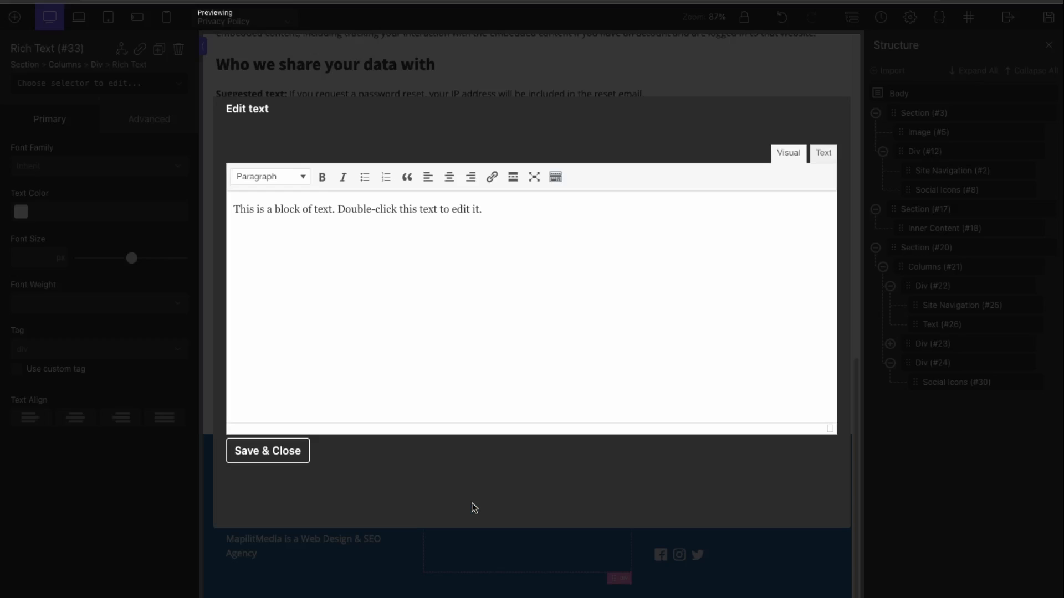
{"action": "left_click_drag", "start_coordinate": [500, 209], "coordinate": [235, 209]}
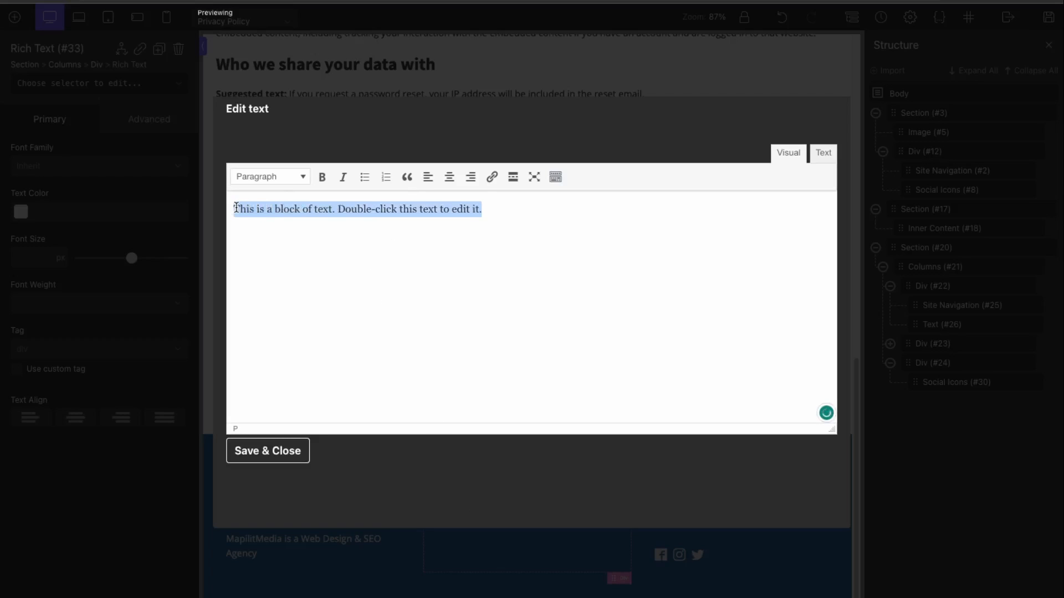
{"action": "type", "text": "coONTA"}
{"action": "key", "text": "BackSpace"}
{"action": "key", "text": "BackSpace"}
{"action": "key", "text": "BackSpace"}
{"action": "key", "text": "BackSpace"}
{"action": "type", "text": "Contact Information:"}
{"action": "left_click_drag", "start_coordinate": [339, 210], "coordinate": [221, 208]}
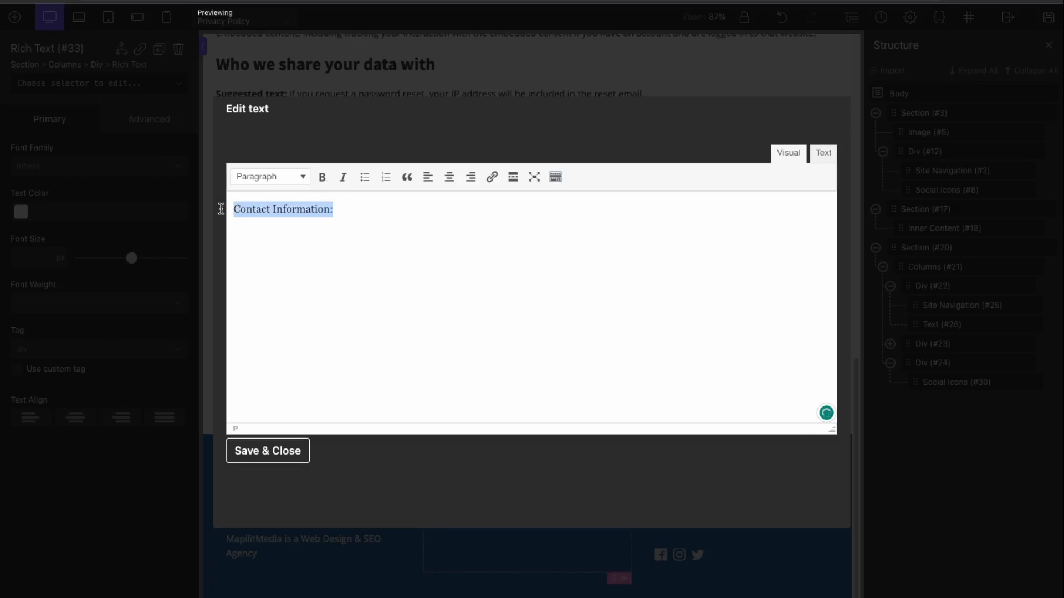
{"action": "left_click", "coordinate": [253, 180]}
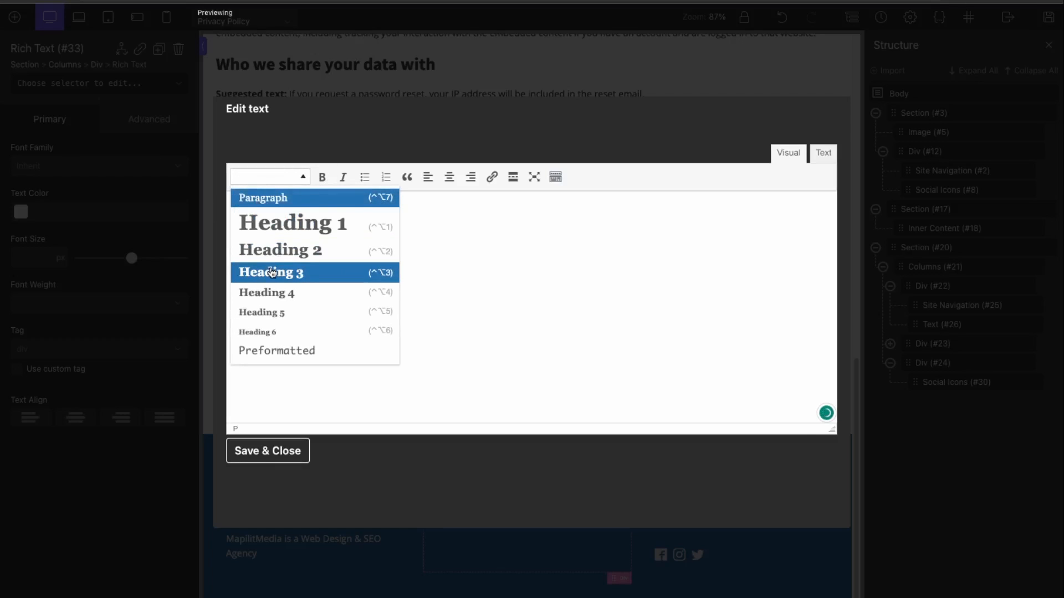
{"action": "left_click", "coordinate": [269, 292]}
{"action": "left_click", "coordinate": [327, 179]}
Step: Add an 'Email:' line with the email address and a 'Phone Number:' line below the heading
{"action": "left_click", "coordinate": [374, 225]}
{"action": "key", "text": "Return"}
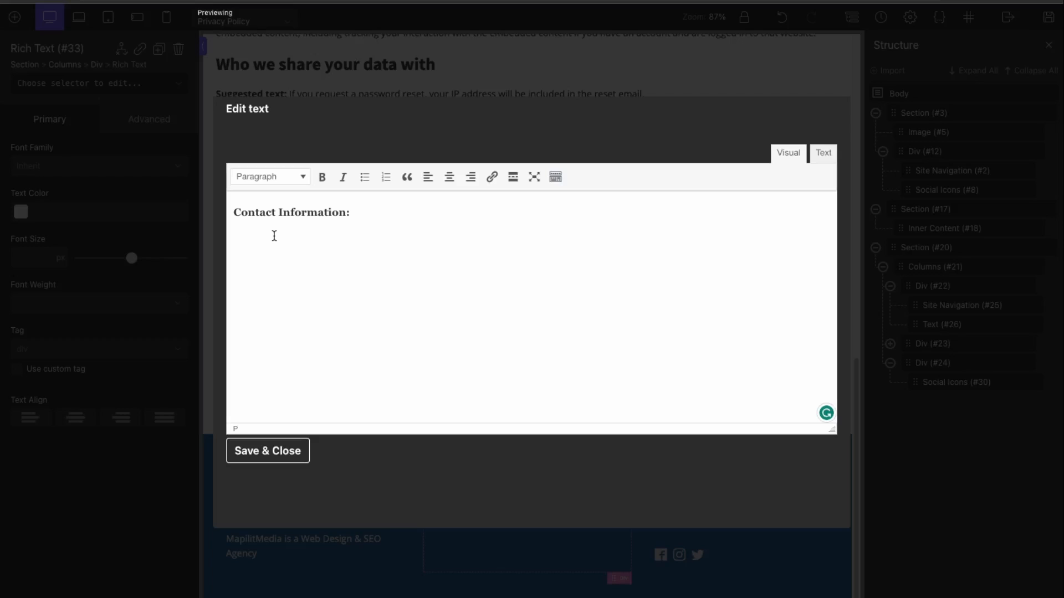
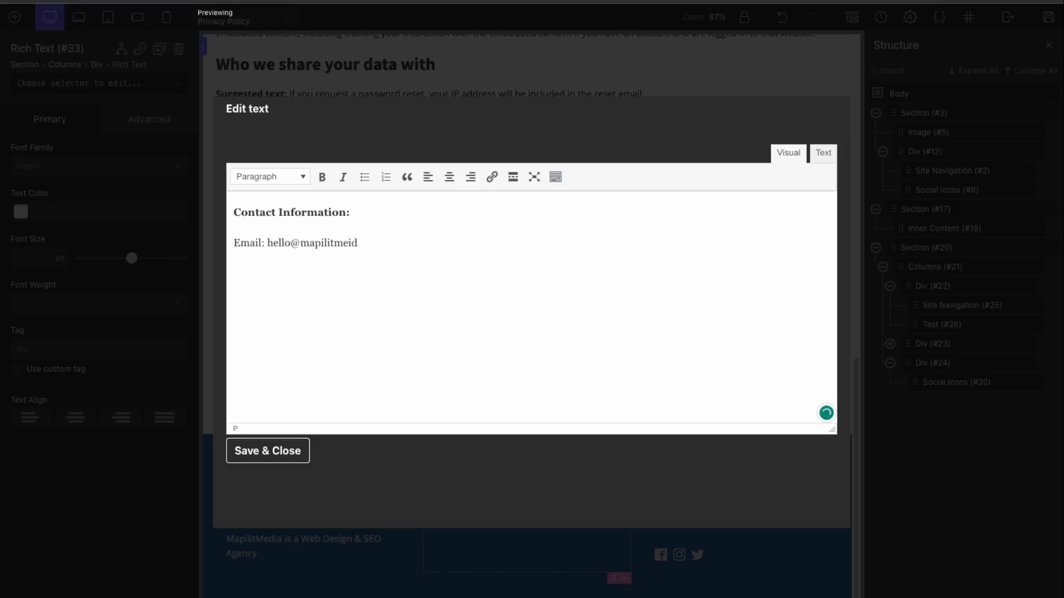
{"action": "key", "text": "Return"}
{"action": "type", "text": "Phone Number: 12345678"}
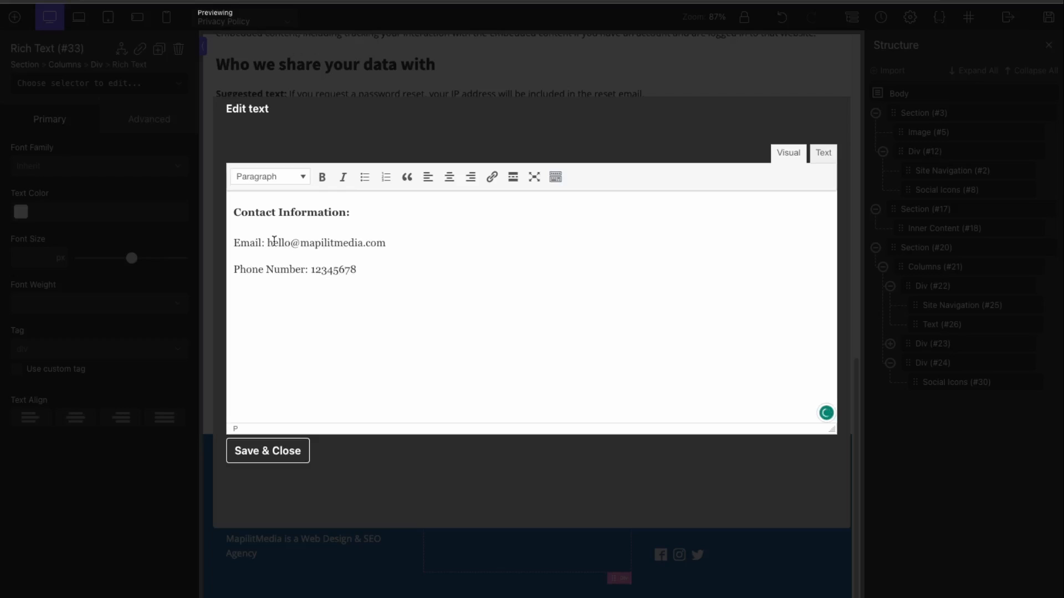
Step: Link the email address with a mailto: link and the phone number with a tel: link
{"action": "left_click_drag", "start_coordinate": [268, 242], "coordinate": [399, 241]}
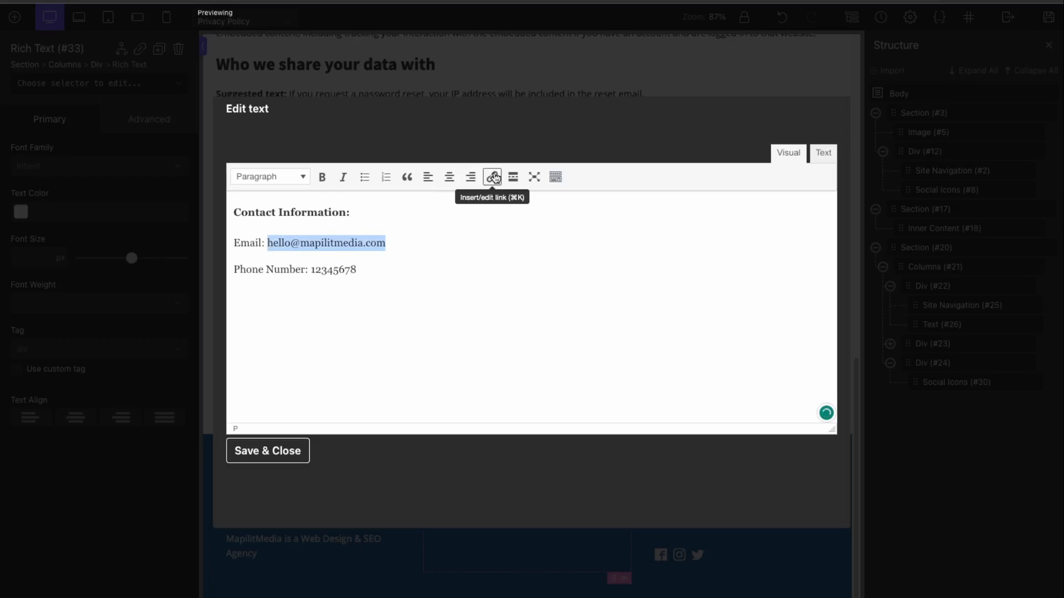
{"action": "left_click", "coordinate": [491, 177]}
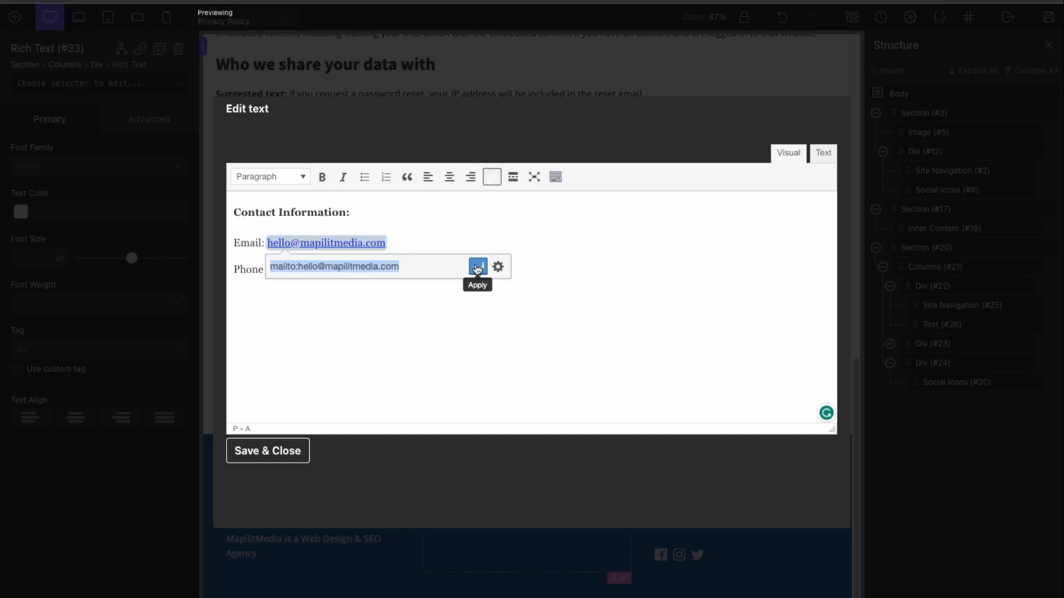
{"action": "left_click", "coordinate": [477, 267]}
{"action": "left_click", "coordinate": [349, 331]}
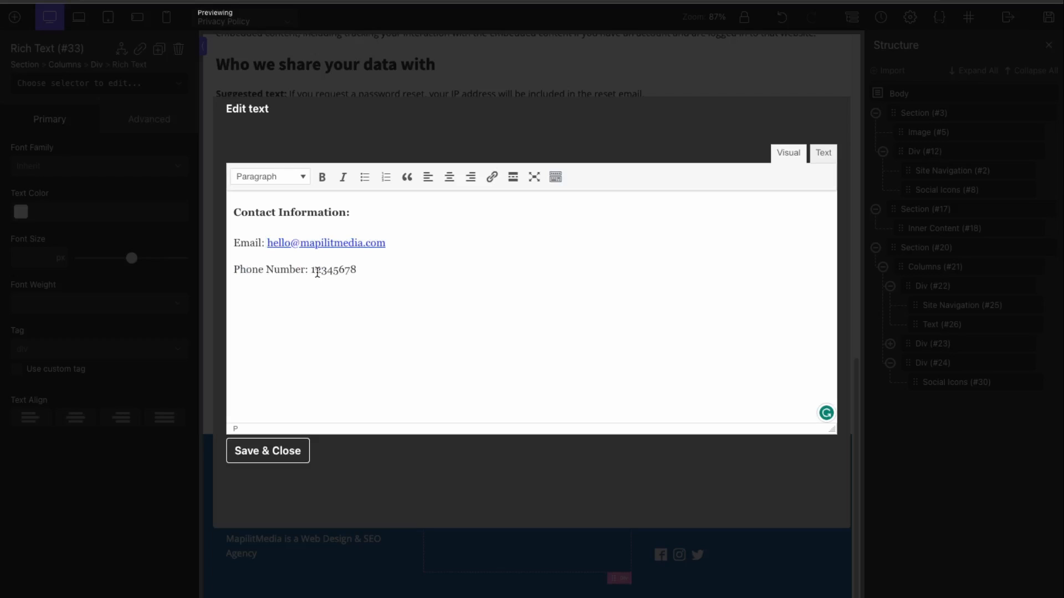
{"action": "left_click_drag", "start_coordinate": [312, 270], "coordinate": [363, 273]}
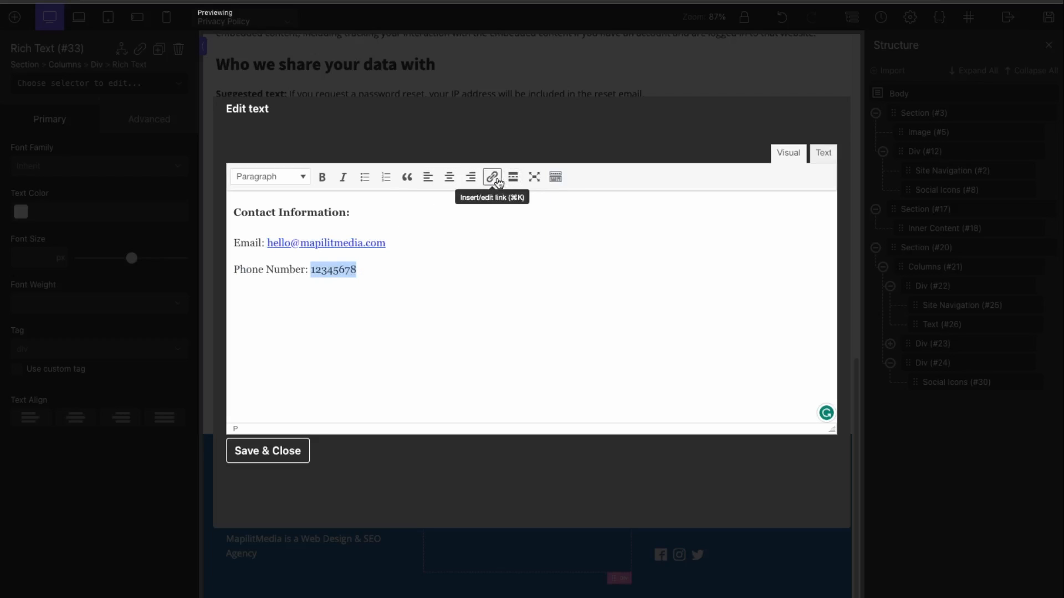
{"action": "left_click", "coordinate": [492, 178]}
{"action": "type", "text": "tel:+"}
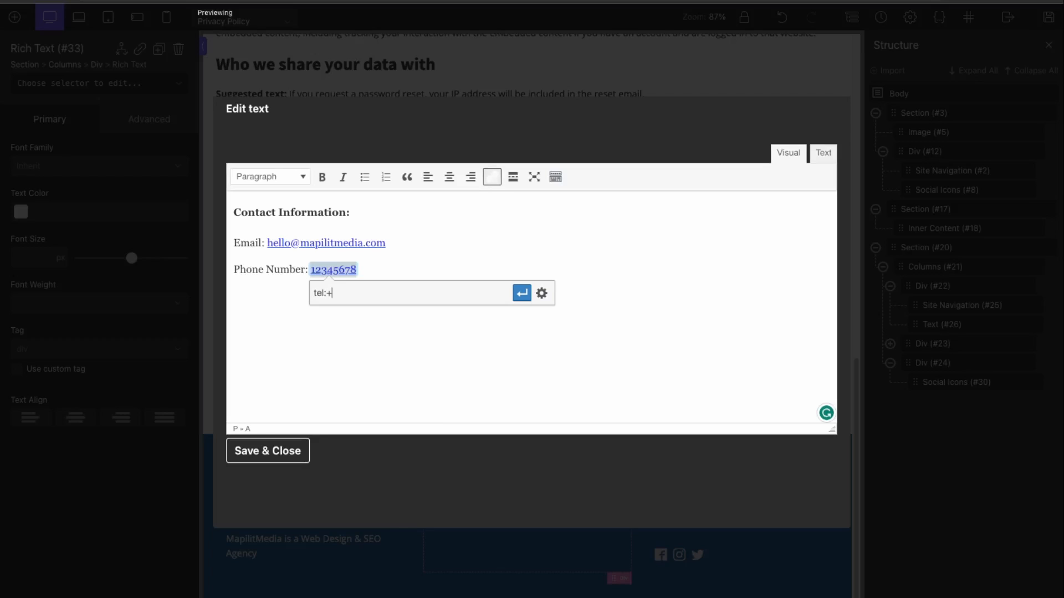
{"action": "type", "text": "1223456"}
{"action": "left_click", "coordinate": [521, 293]}
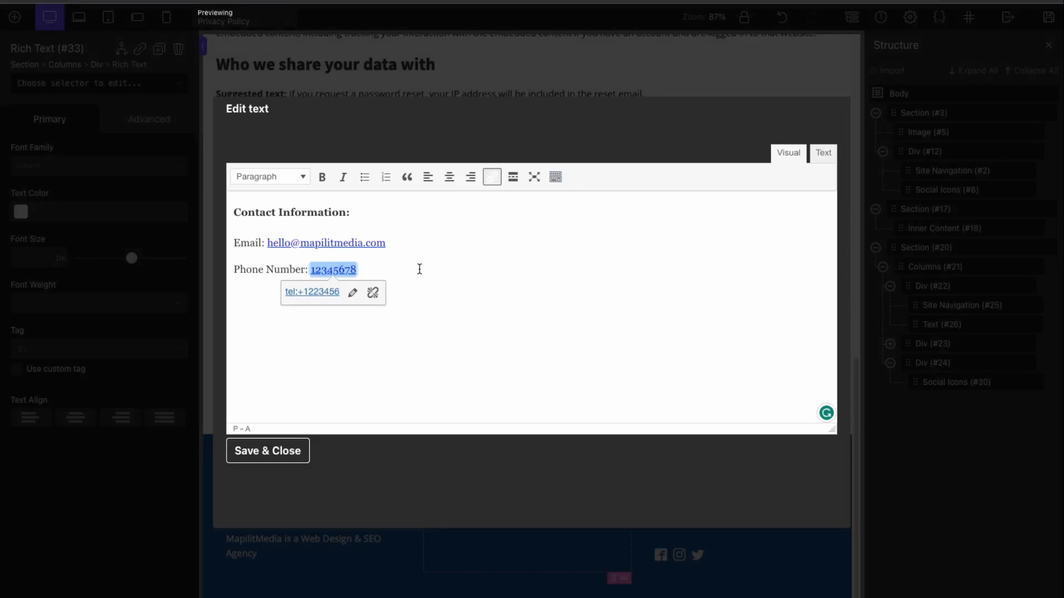
Step: Save the footer Rich Text and set its text colour to #efdede
{"action": "left_click", "coordinate": [254, 459]}
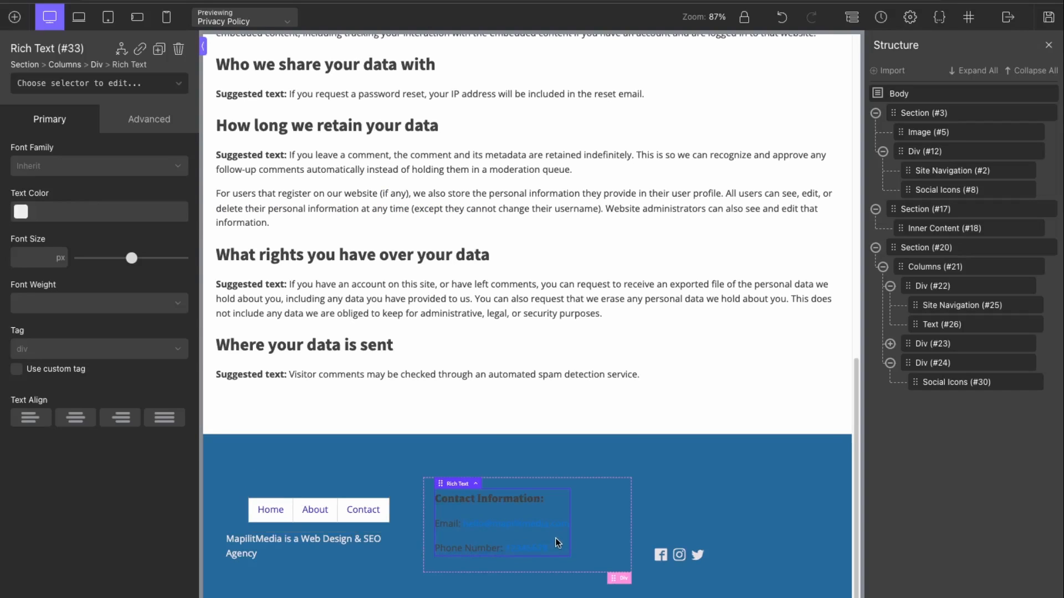
{"action": "left_click", "coordinate": [21, 211]}
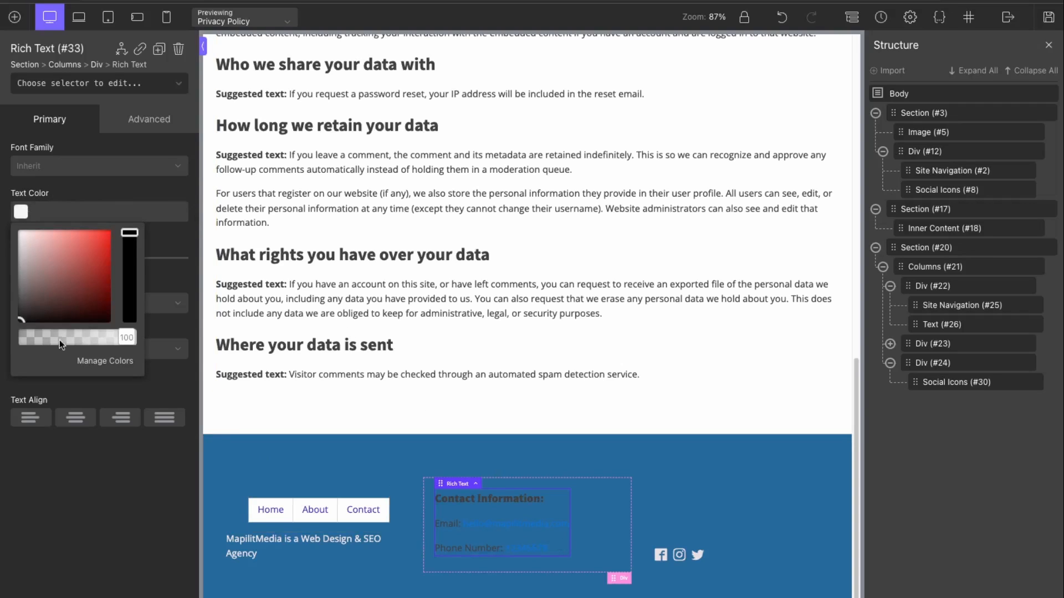
{"action": "left_click", "coordinate": [26, 232]}
{"action": "left_click", "coordinate": [526, 529]}
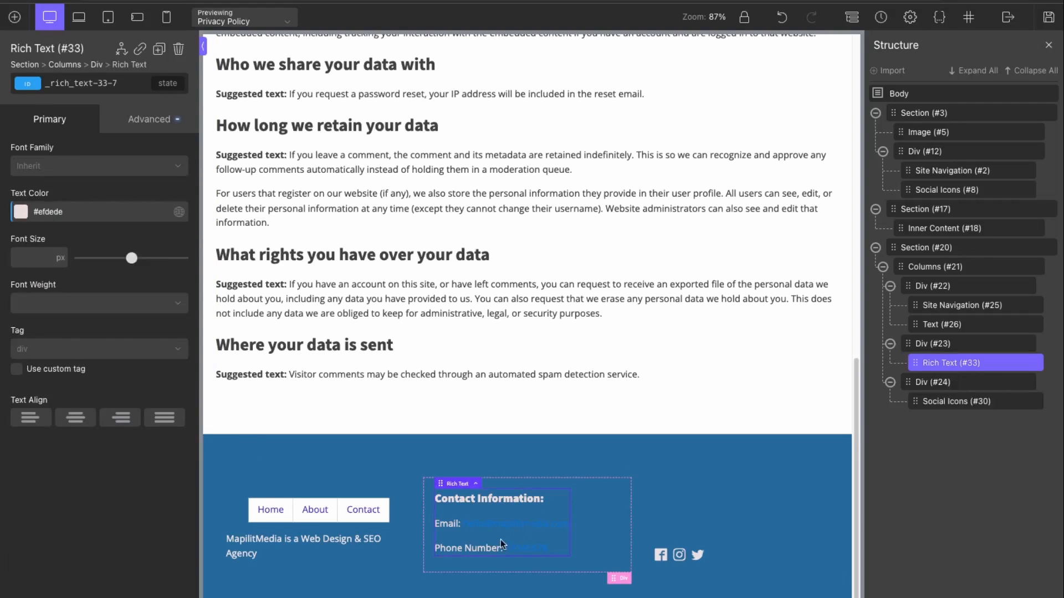
{"action": "left_click", "coordinate": [139, 123]}
{"action": "left_click", "coordinate": [63, 291]}
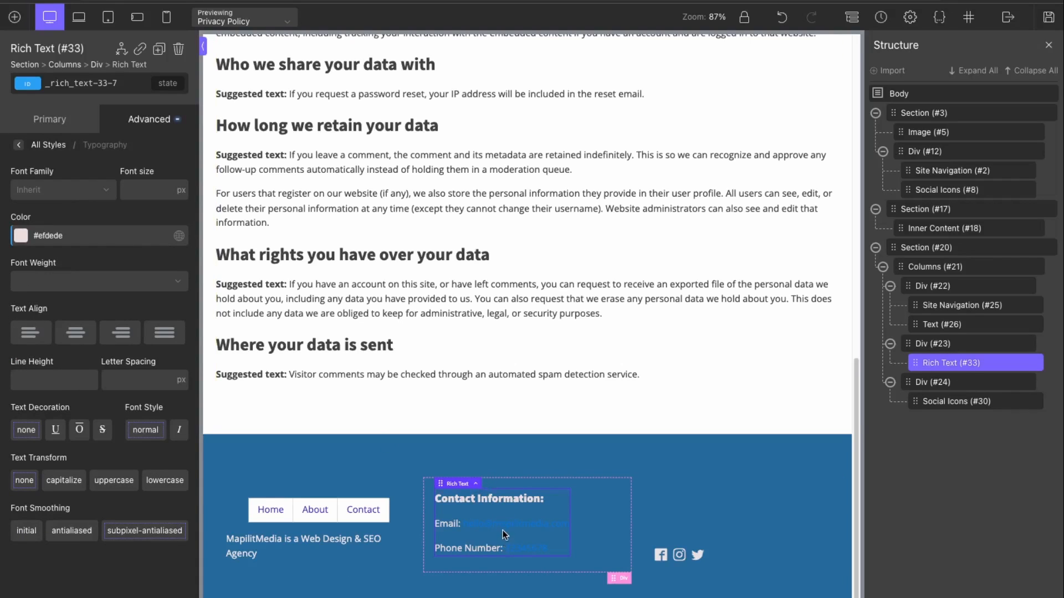
Step: Add style="color:white;" to the email and phone <a> tags in the Rich Text HTML
{"action": "left_click", "coordinate": [485, 543]}
{"action": "double_click", "coordinate": [485, 543]}
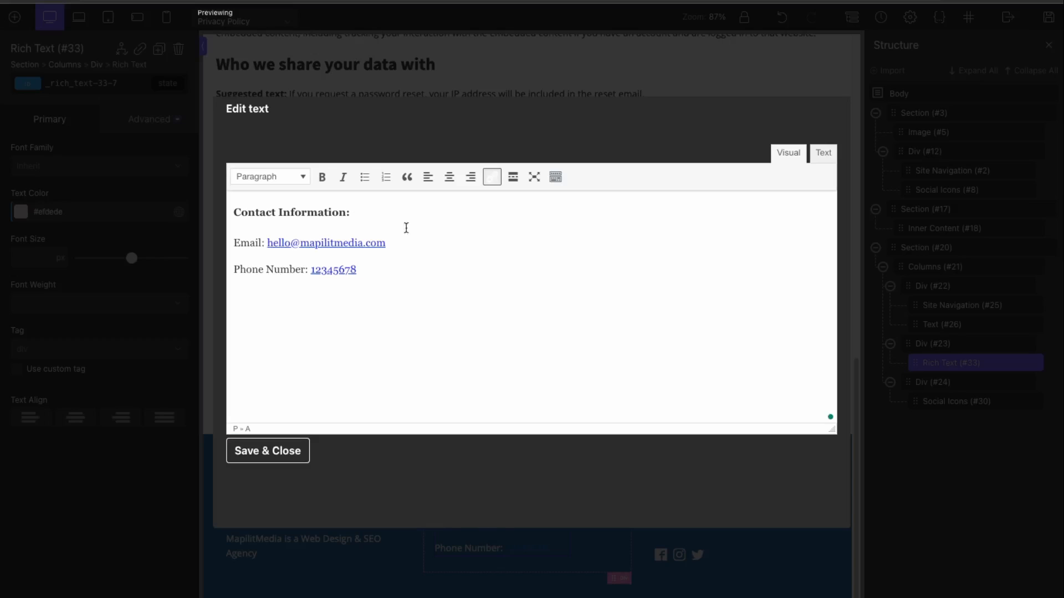
{"action": "left_click", "coordinate": [815, 158]}
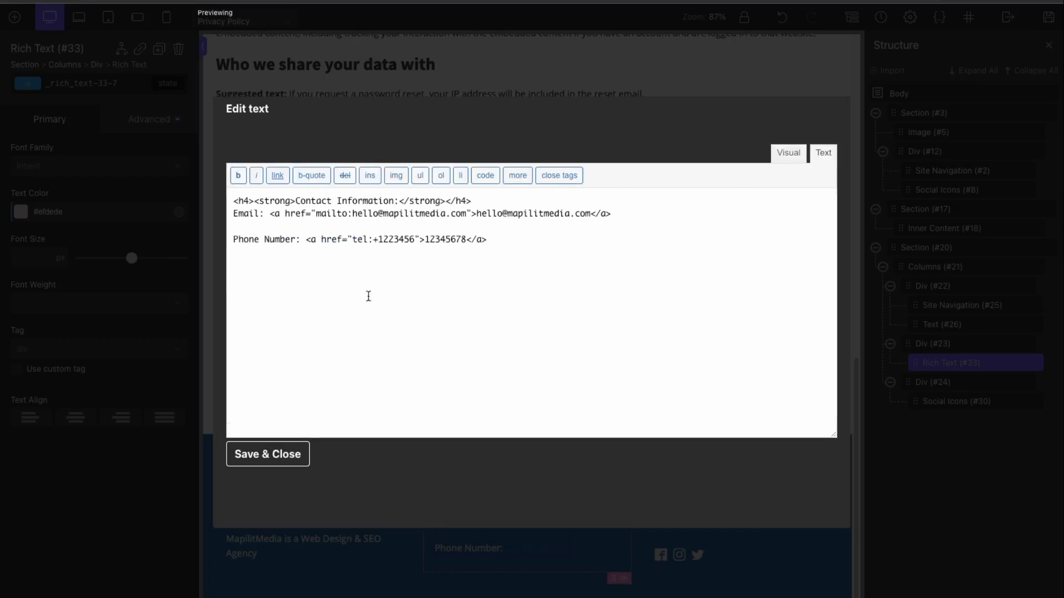
{"action": "left_click", "coordinate": [305, 242]}
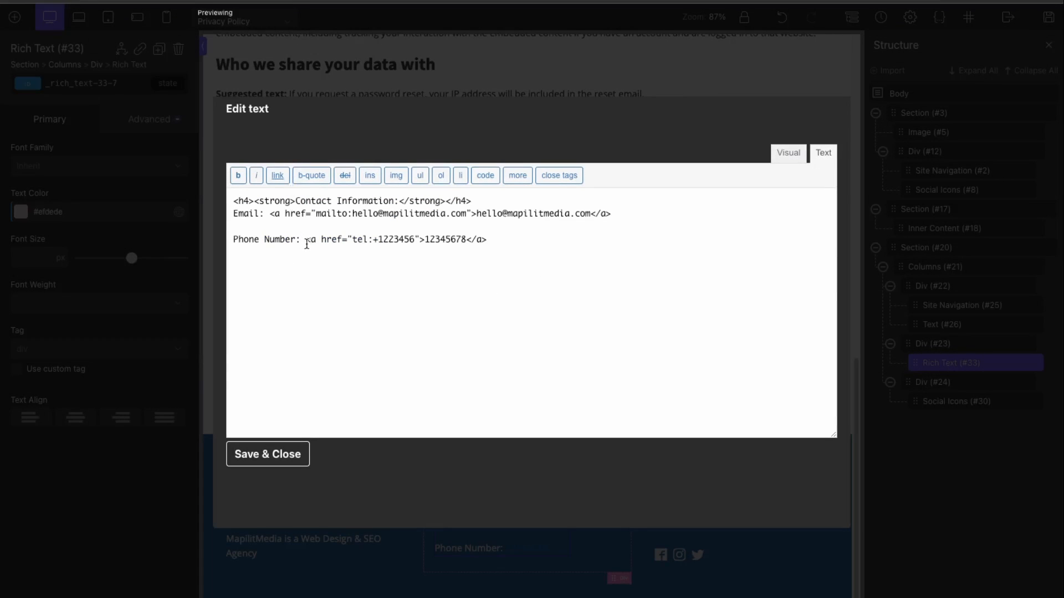
{"action": "type", "text": "style=\""}
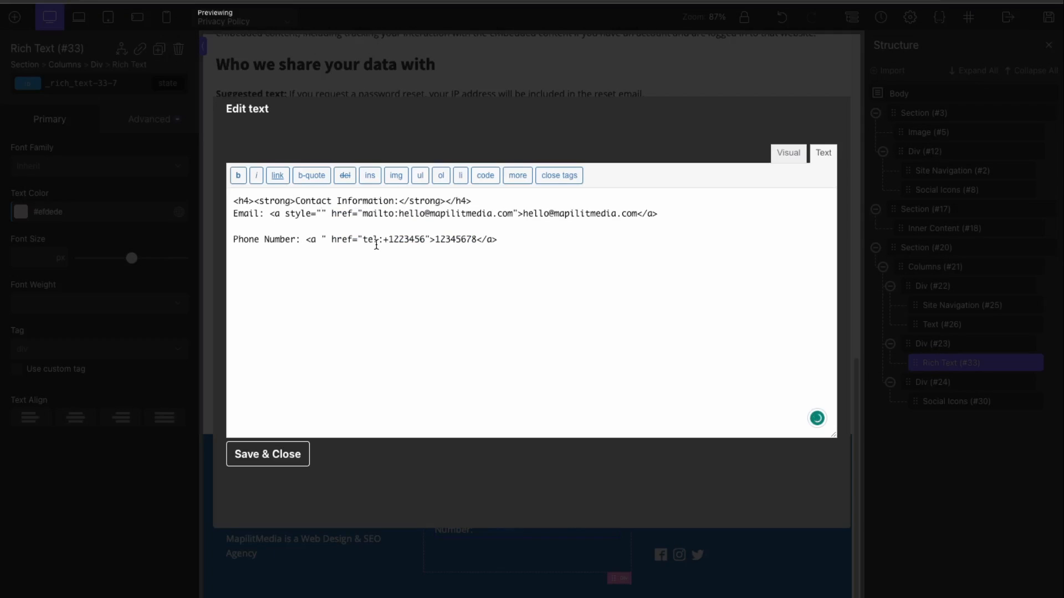
{"action": "type", "text": "color:white;"}
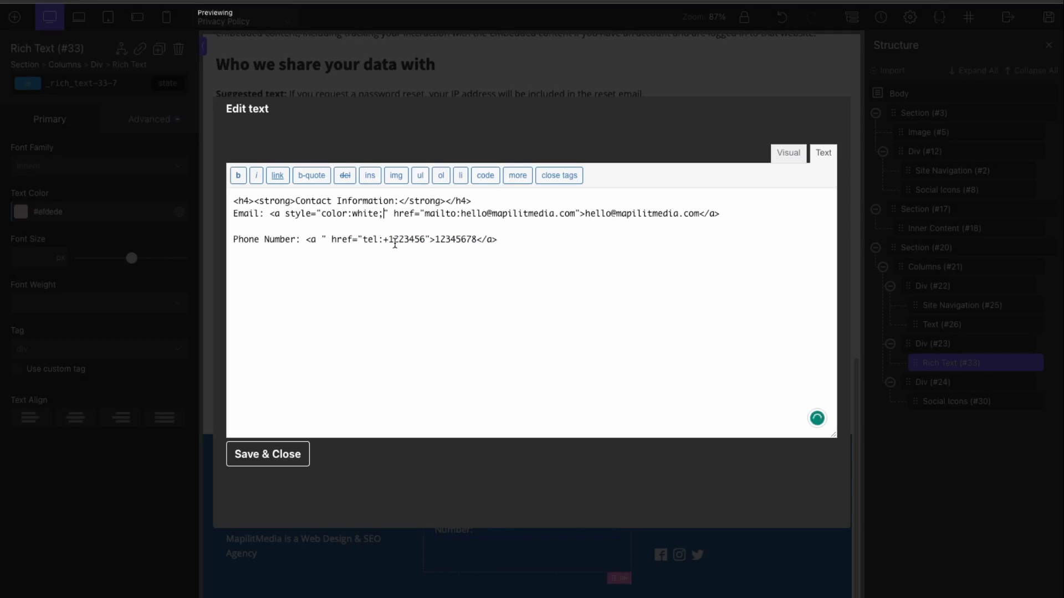
{"action": "double_click", "coordinate": [326, 239]}
{"action": "type", "text": "style=\"color:white;"}
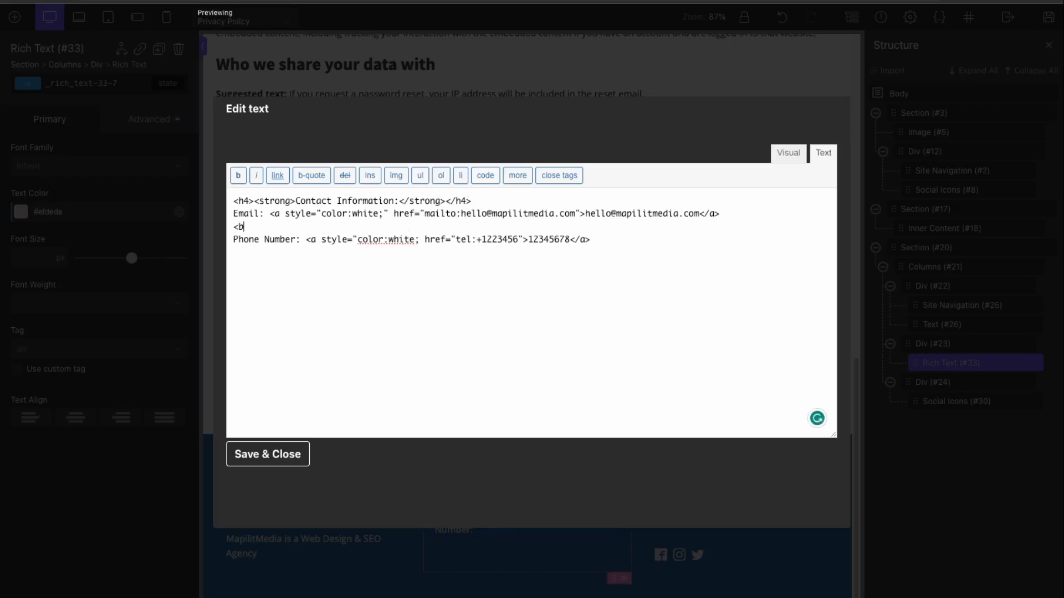
Step: Set the contact column Div #23's Vertical Item Alignment to Bottom
{"action": "left_click", "coordinate": [288, 457]}
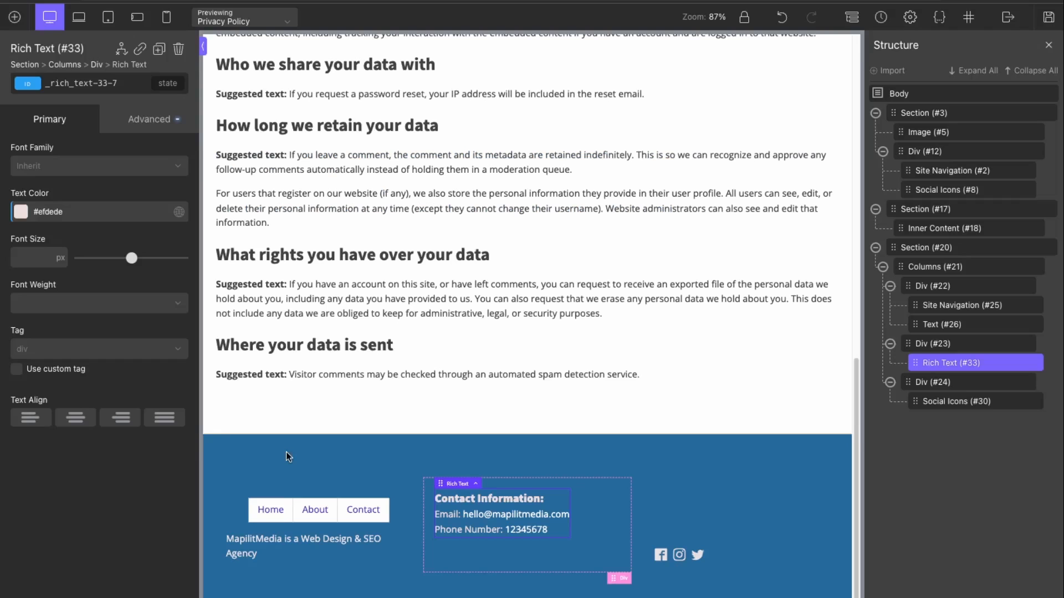
{"action": "left_click", "coordinate": [519, 594]}
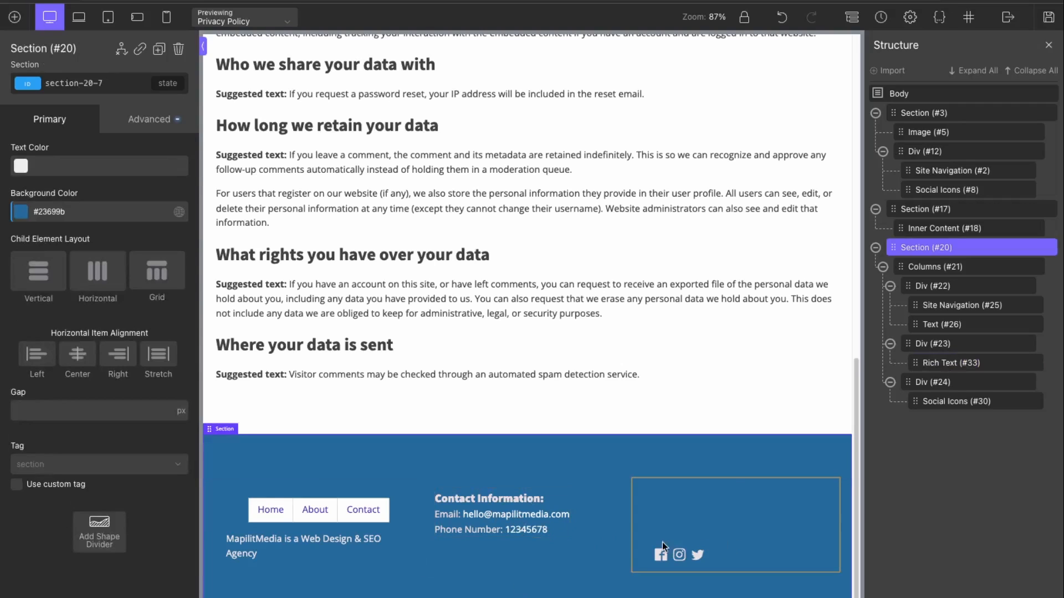
{"action": "left_click", "coordinate": [451, 514]}
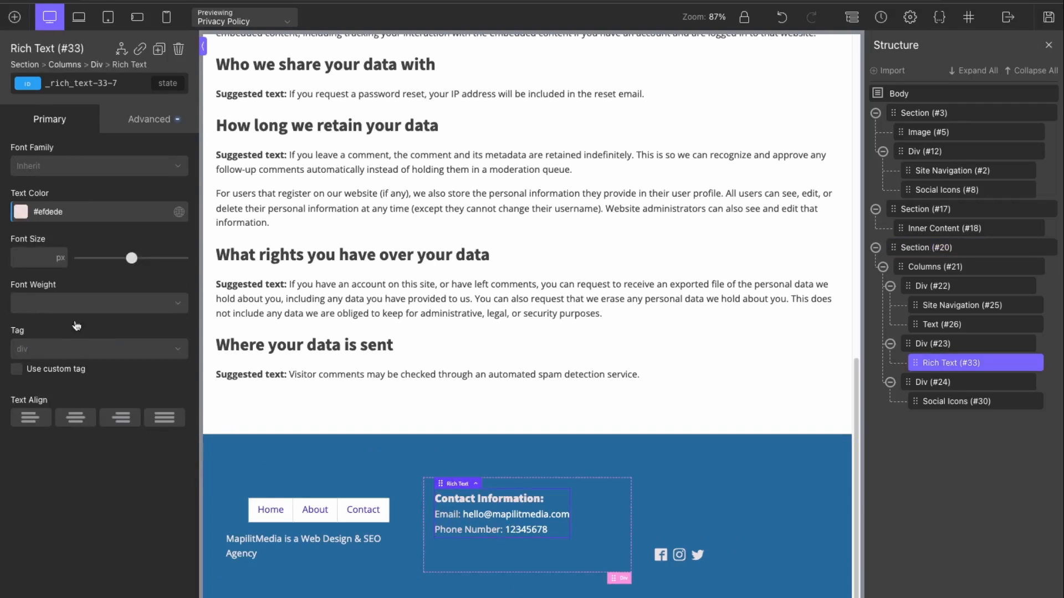
{"action": "left_click", "coordinate": [617, 536]}
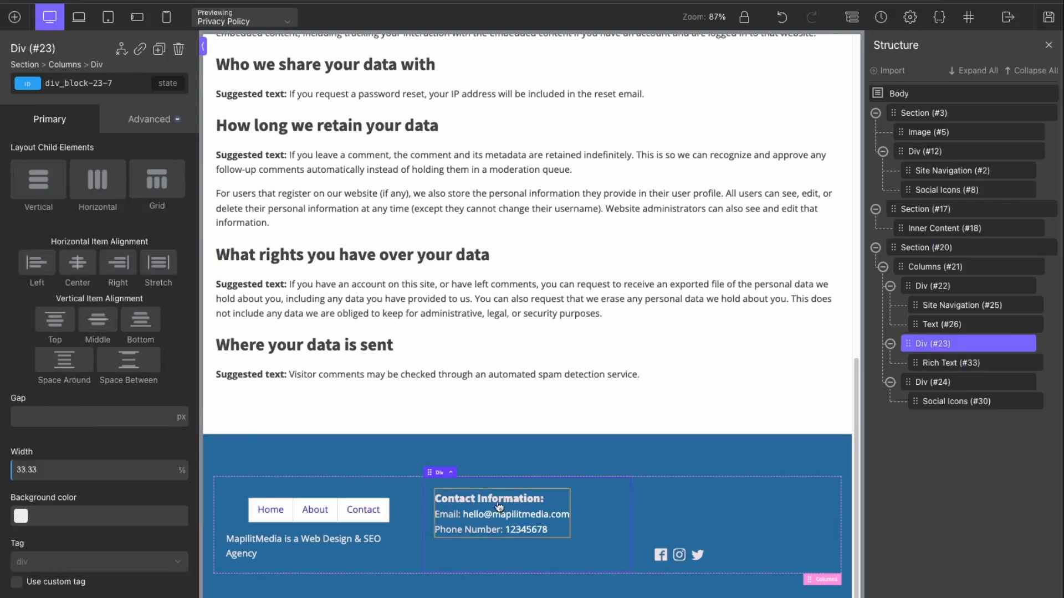
{"action": "left_click", "coordinate": [142, 321]}
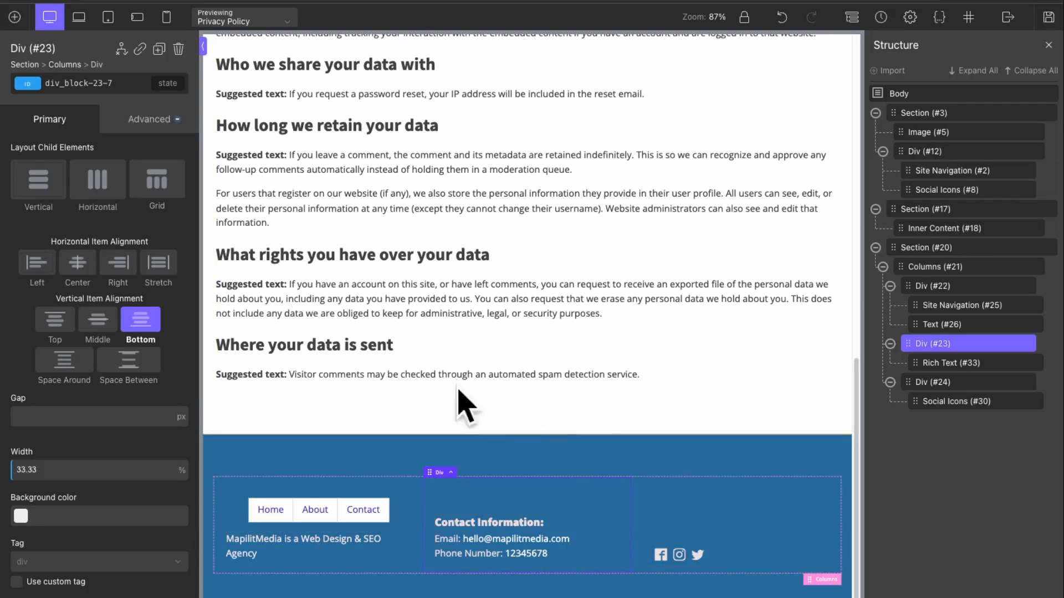
Step: Save the Main template changes in Oxygen
{"action": "left_click", "coordinate": [1049, 17]}
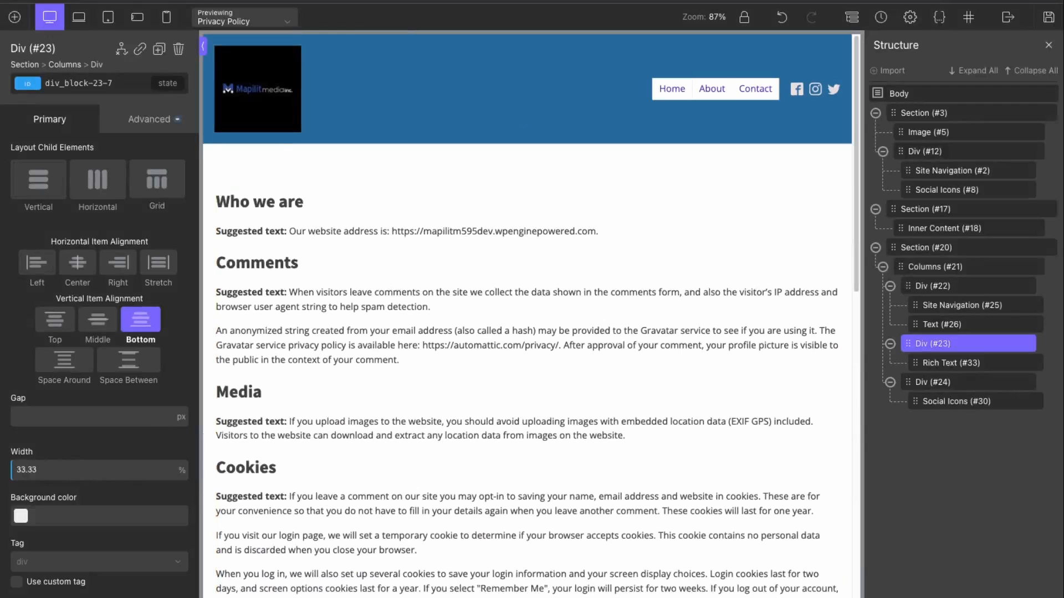
{"action": "scroll", "coordinate": [426, 554], "scroll_direction": "down", "scroll_amount": 15}
{"action": "scroll", "coordinate": [425, 577], "scroll_direction": "up", "scroll_amount": 5}
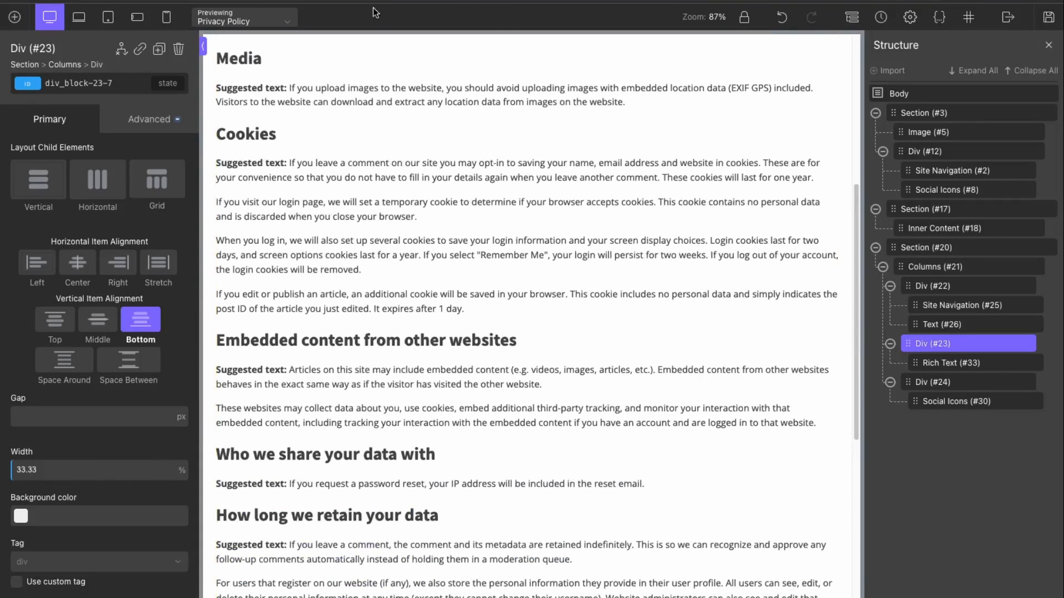
{"action": "left_click", "coordinate": [1008, 17]}
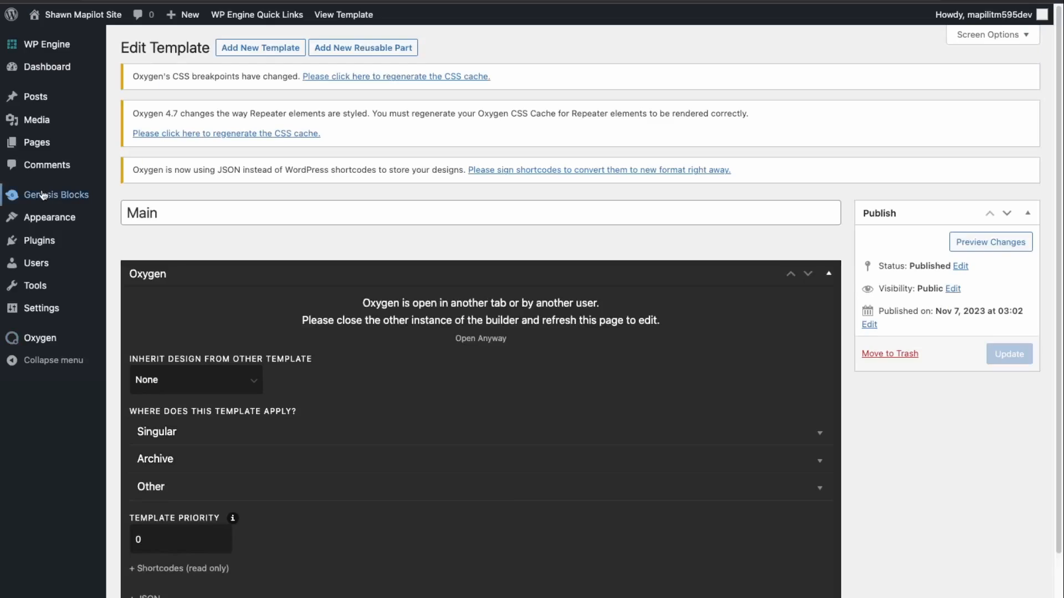
Step: Create a new page titled 'Homepage'
{"action": "mouse_move", "coordinate": [37, 143]}
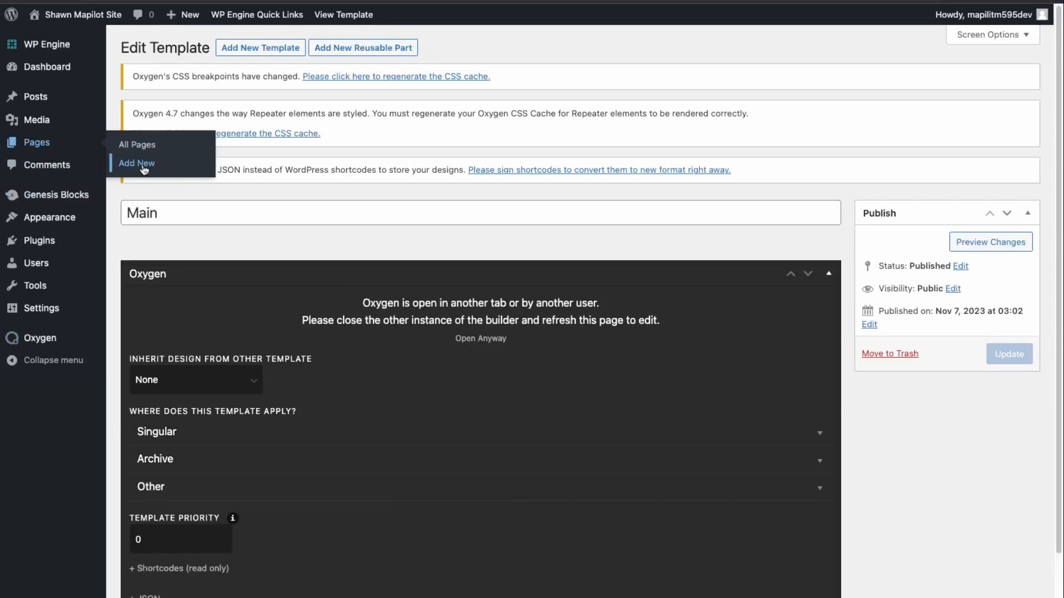
{"action": "left_click", "coordinate": [184, 172]}
{"action": "type", "text": "Homepage"}
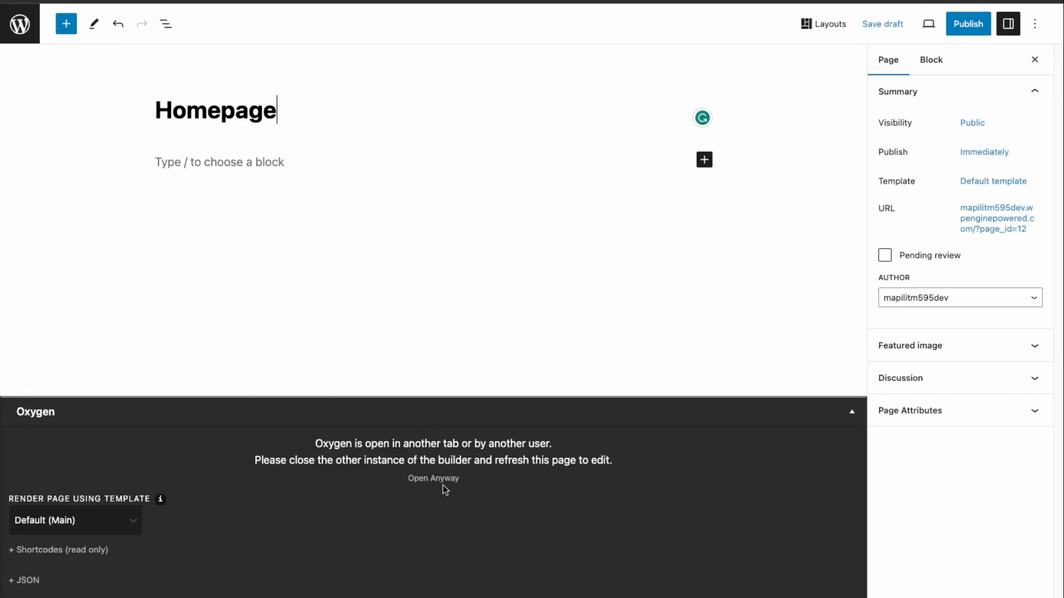
Step: Publish the Homepage, view it live, and open it in Oxygen
{"action": "left_click", "coordinate": [971, 25]}
{"action": "left_click", "coordinate": [927, 23]}
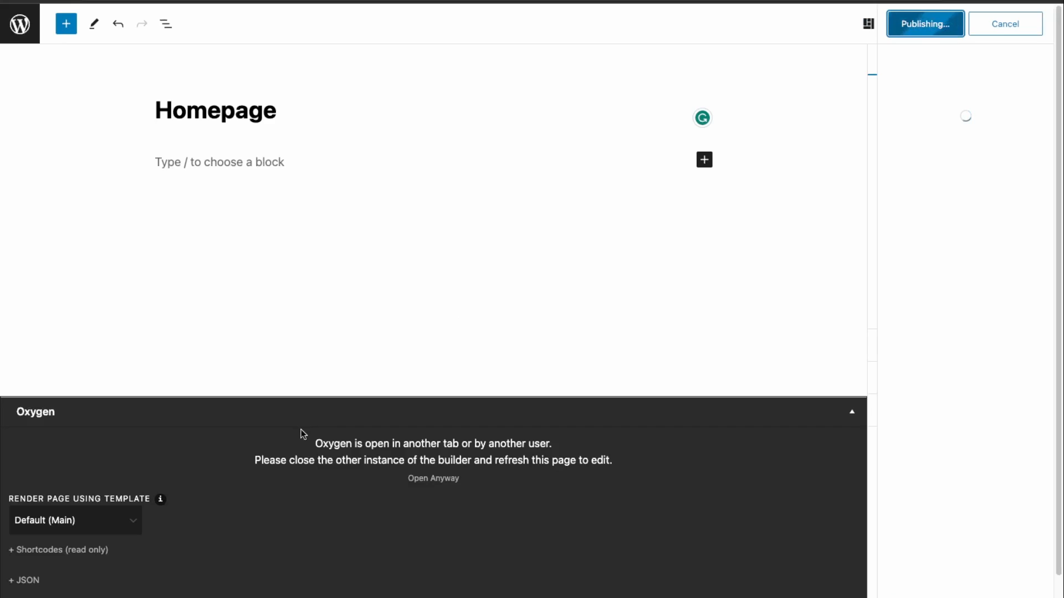
{"action": "left_click", "coordinate": [940, 171]}
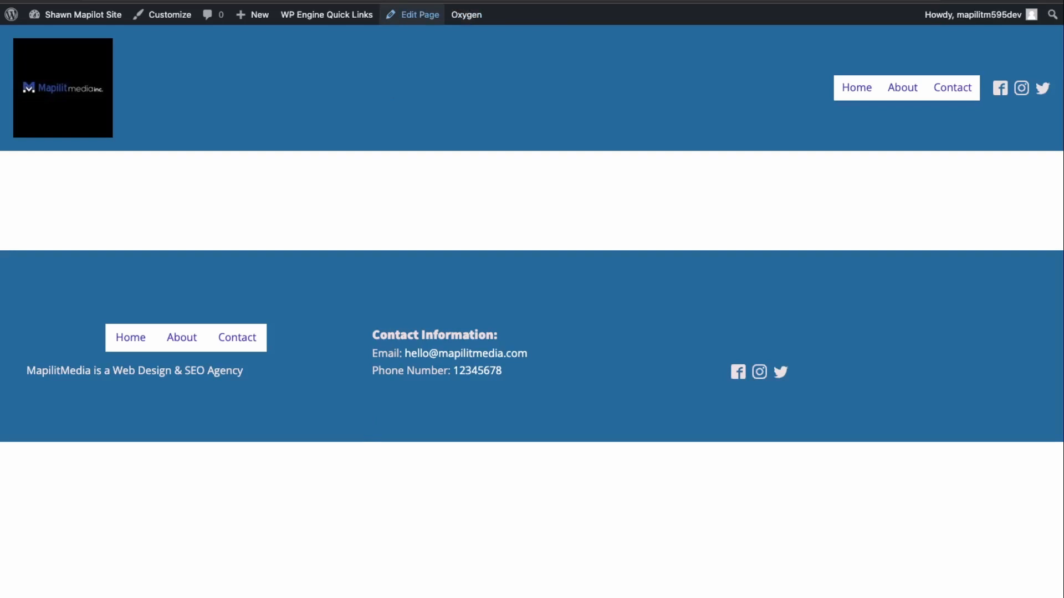
{"action": "left_click", "coordinate": [414, 14]}
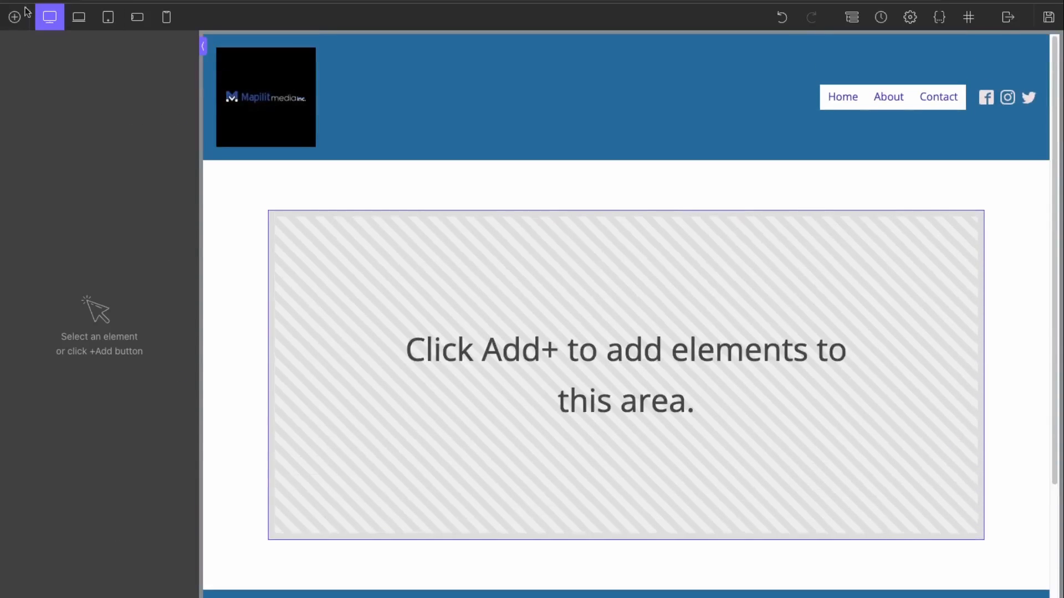
Step: Insert the Video Play Hero from Marketing Agency B's Heros & Titles library category
{"action": "left_click", "coordinate": [24, 20]}
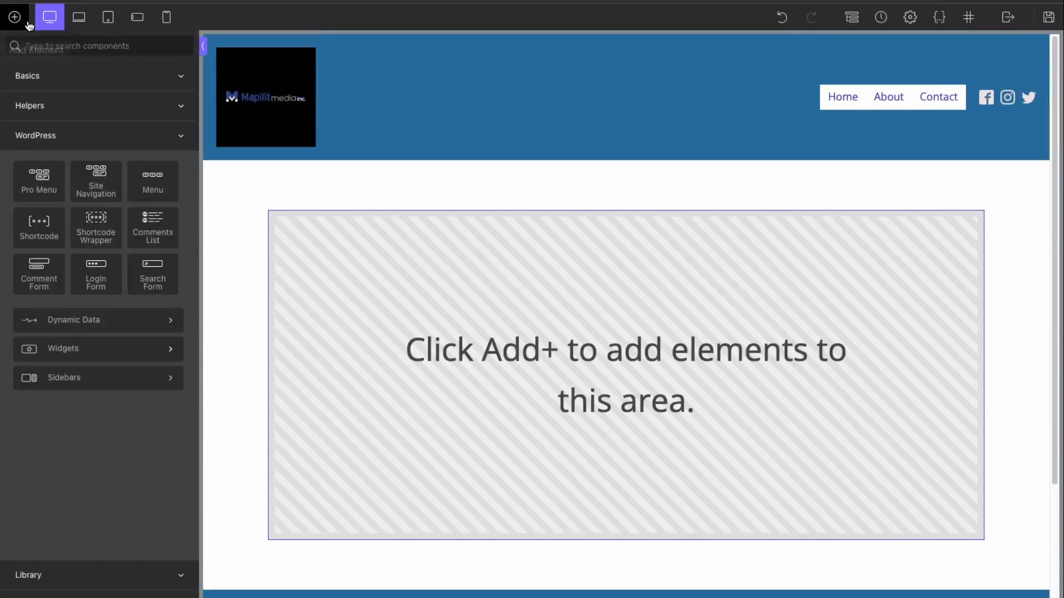
{"action": "left_click", "coordinate": [28, 78]}
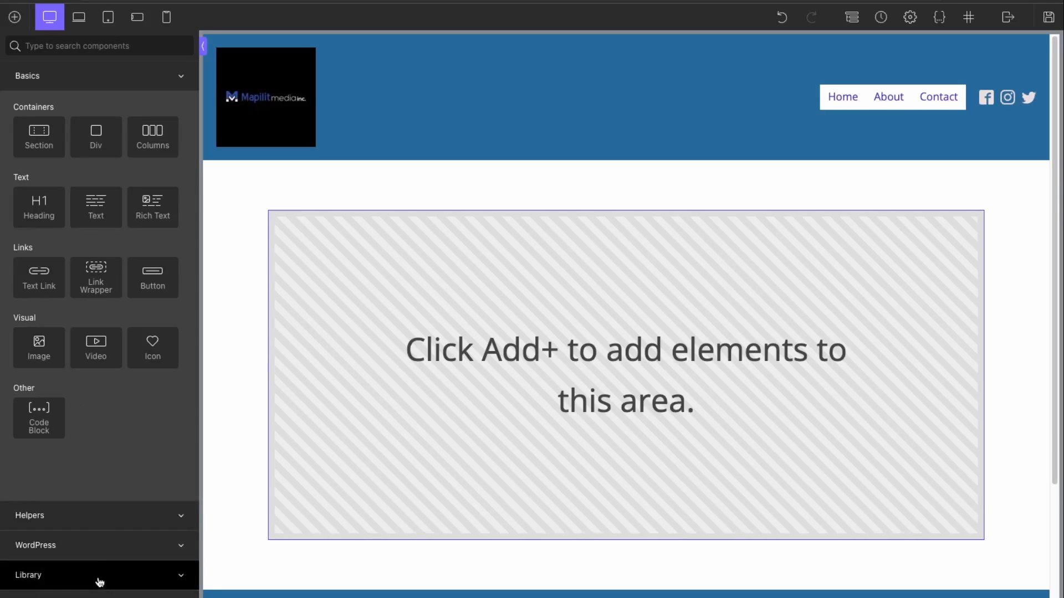
{"action": "left_click", "coordinate": [71, 570]}
{"action": "left_click", "coordinate": [105, 207]}
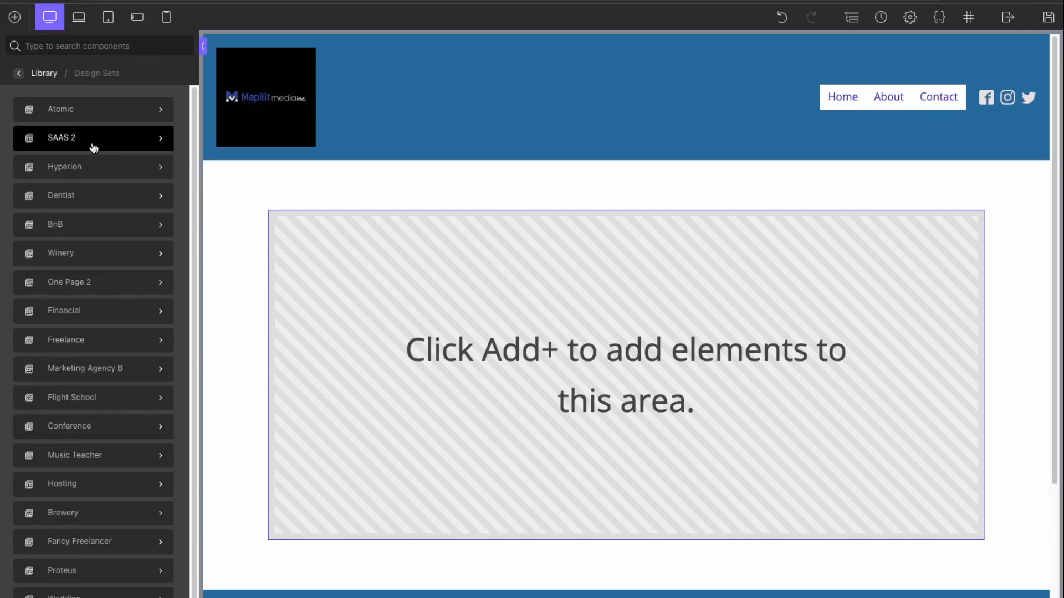
{"action": "left_click", "coordinate": [101, 375]}
{"action": "left_click", "coordinate": [119, 156]}
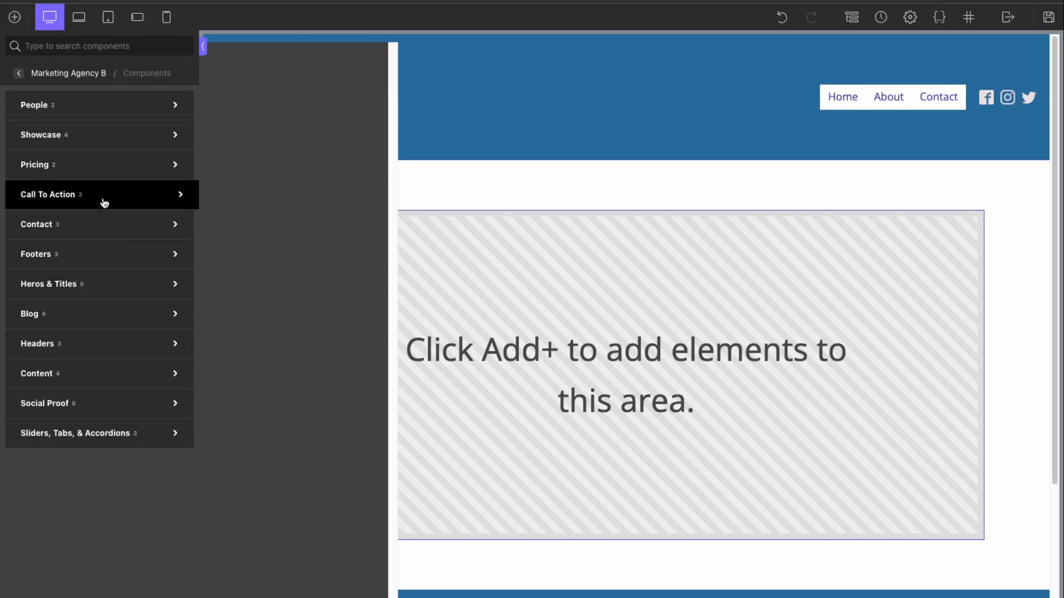
{"action": "mouse_move", "coordinate": [108, 147]}
{"action": "mouse_move", "coordinate": [116, 116]}
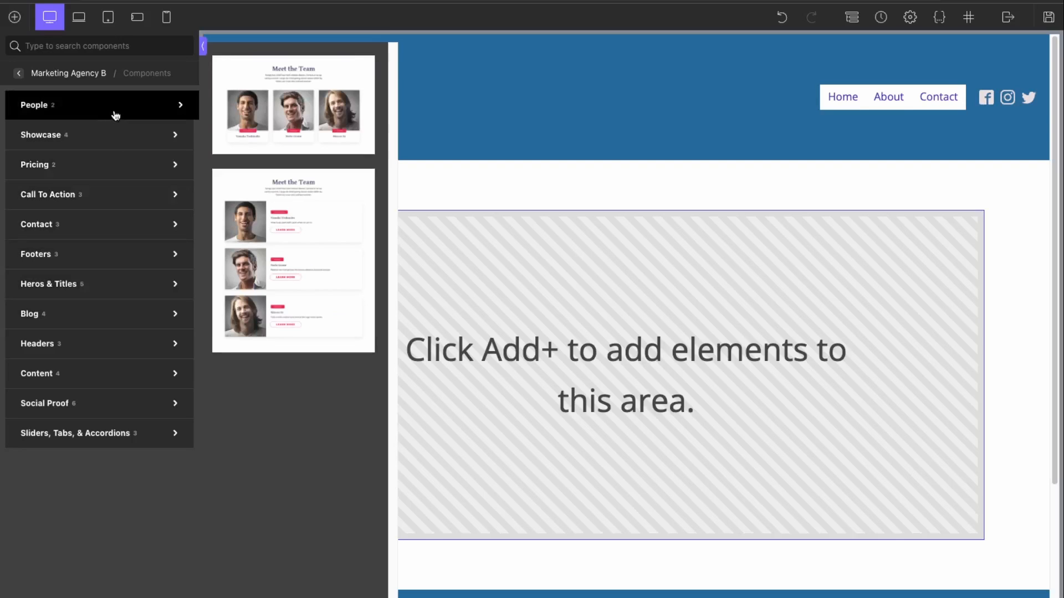
{"action": "mouse_move", "coordinate": [118, 294]}
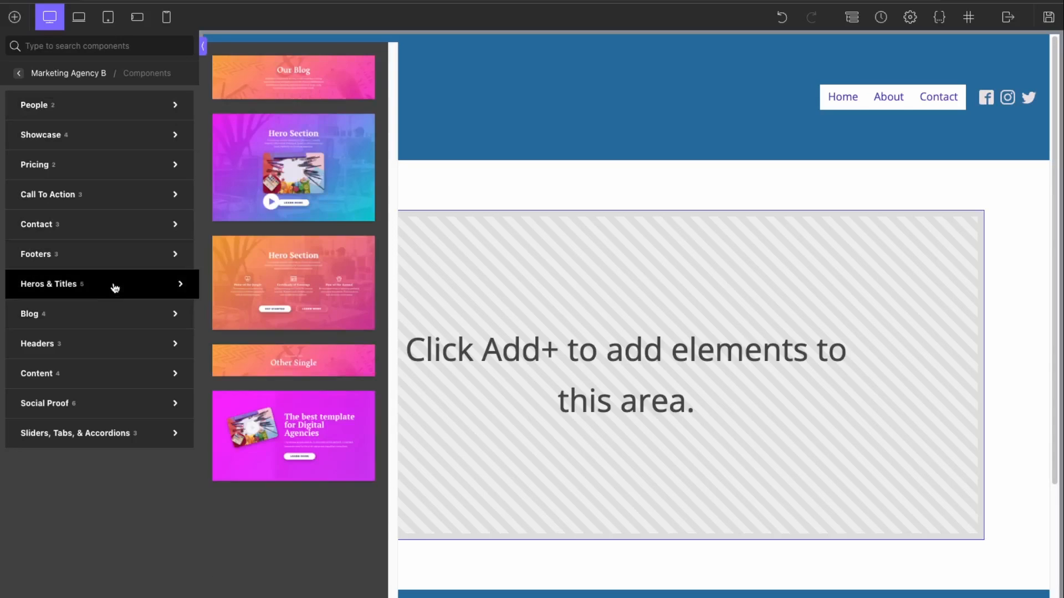
{"action": "left_click", "coordinate": [306, 432]}
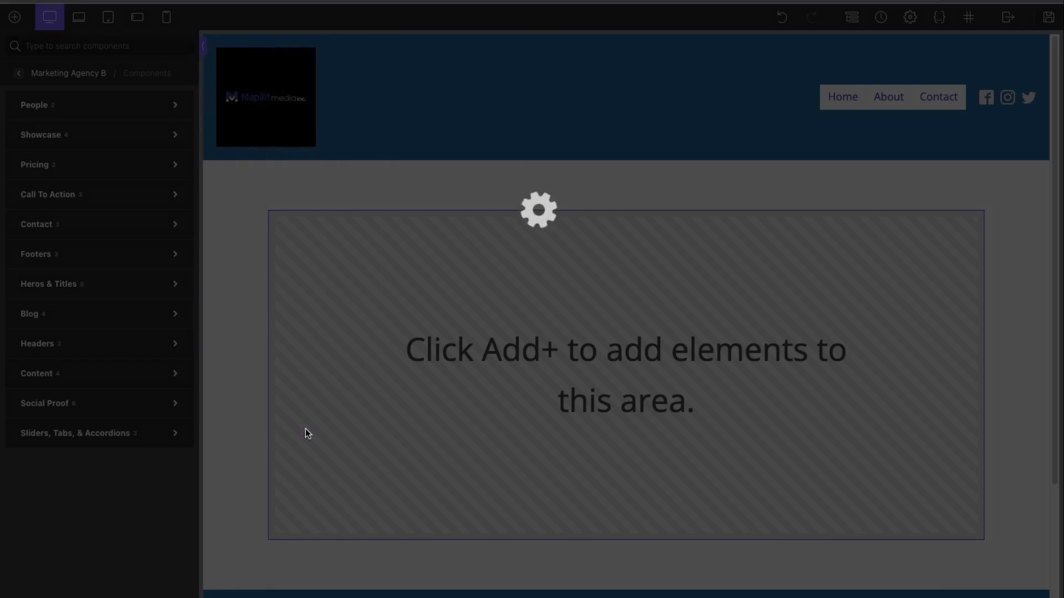
Step: Insert the first three-person Meet the Team design from Marketing Agency B's People category
{"action": "scroll", "coordinate": [491, 395], "scroll_direction": "down", "scroll_amount": 5}
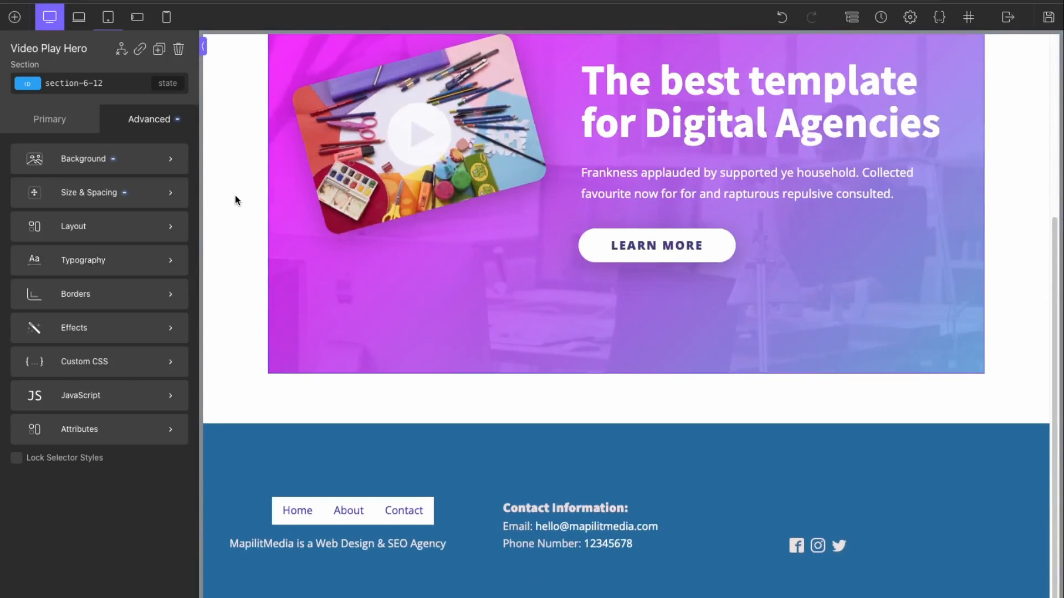
{"action": "left_click", "coordinate": [234, 195]}
{"action": "left_click", "coordinate": [413, 268]}
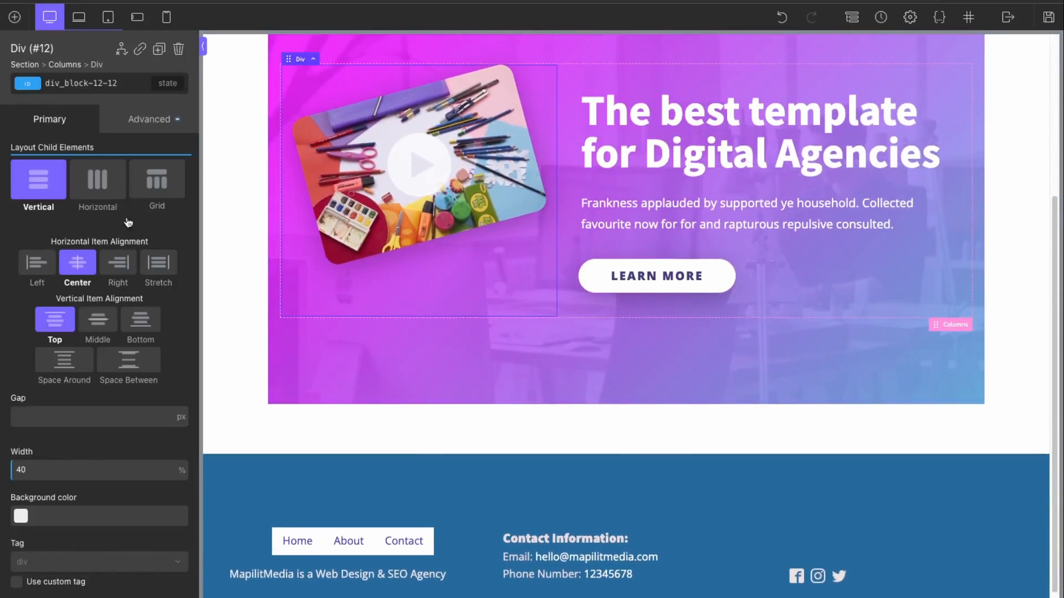
{"action": "left_click", "coordinate": [15, 18]}
{"action": "mouse_move", "coordinate": [73, 291]}
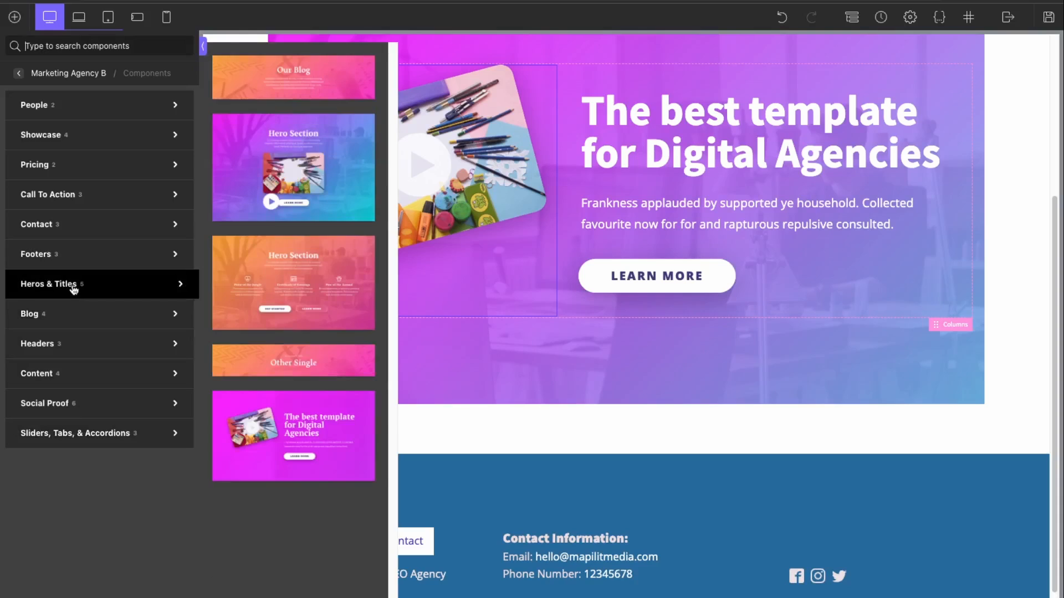
{"action": "mouse_move", "coordinate": [92, 187]}
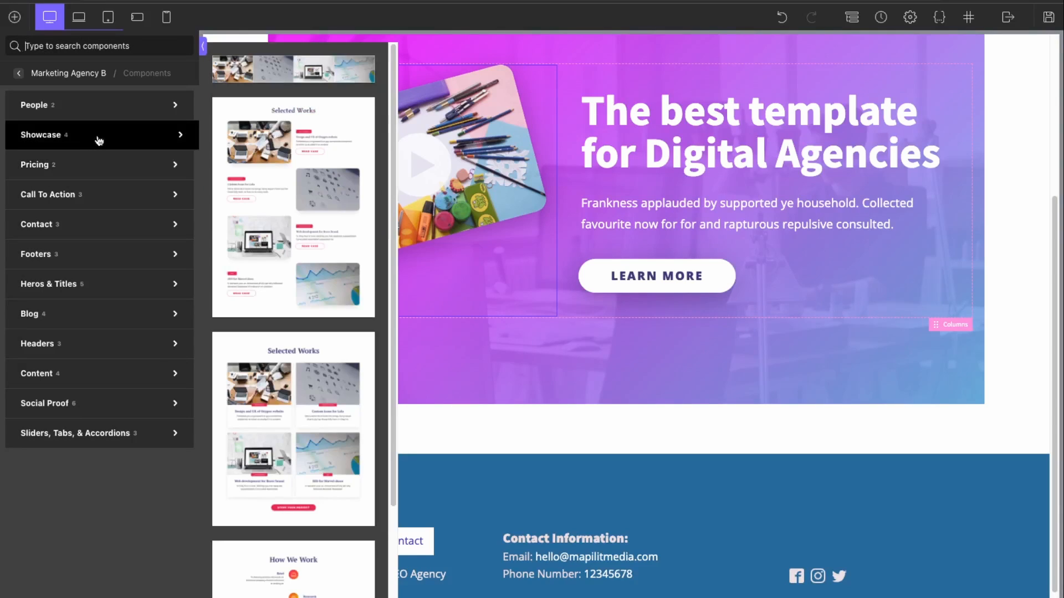
{"action": "scroll", "coordinate": [290, 332], "scroll_direction": "down", "scroll_amount": 3}
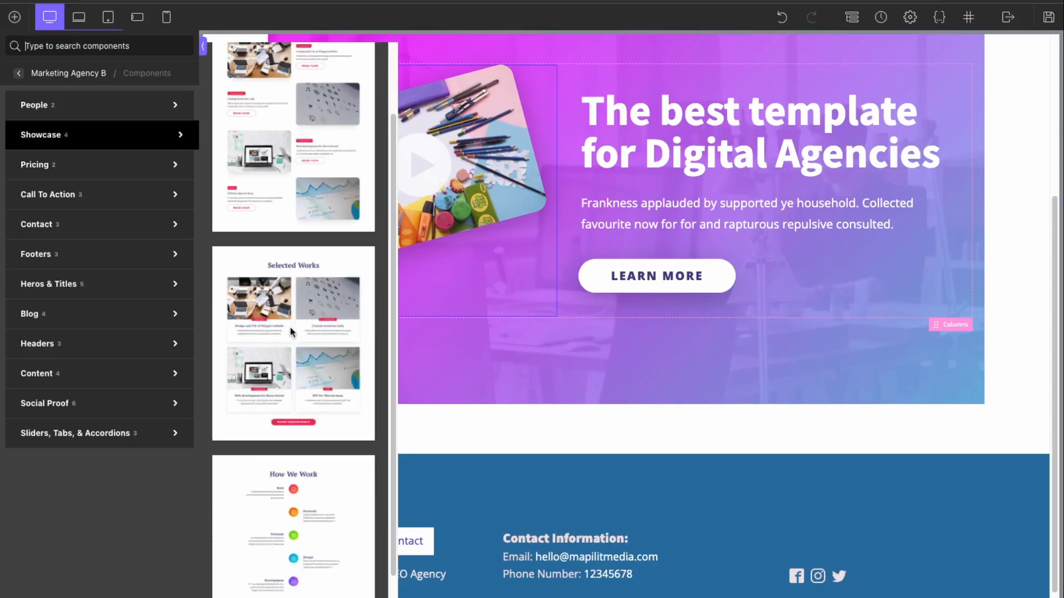
{"action": "scroll", "coordinate": [291, 331], "scroll_direction": "up", "scroll_amount": 3}
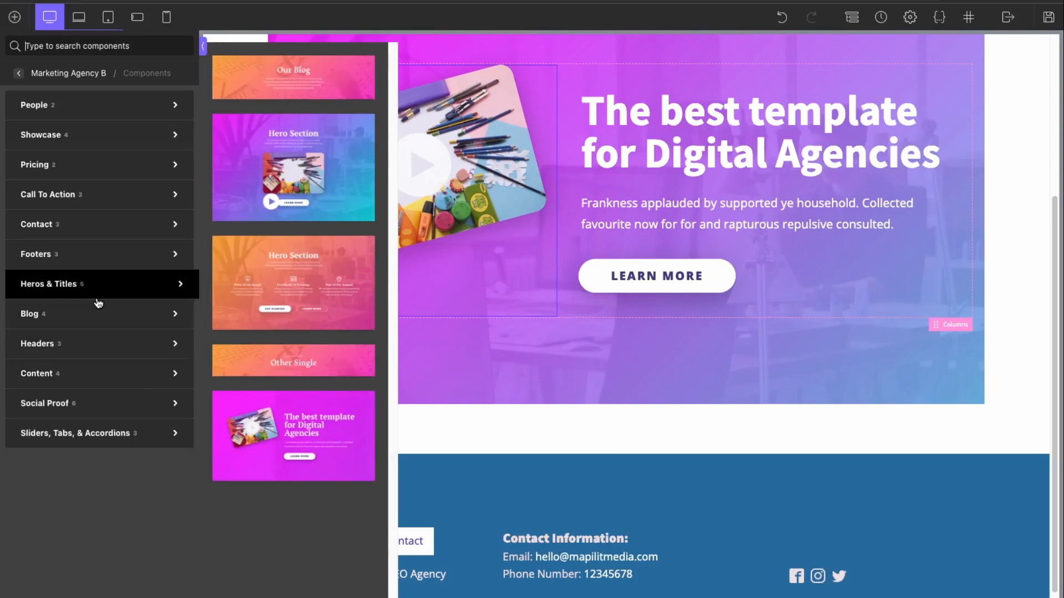
{"action": "mouse_move", "coordinate": [101, 254]}
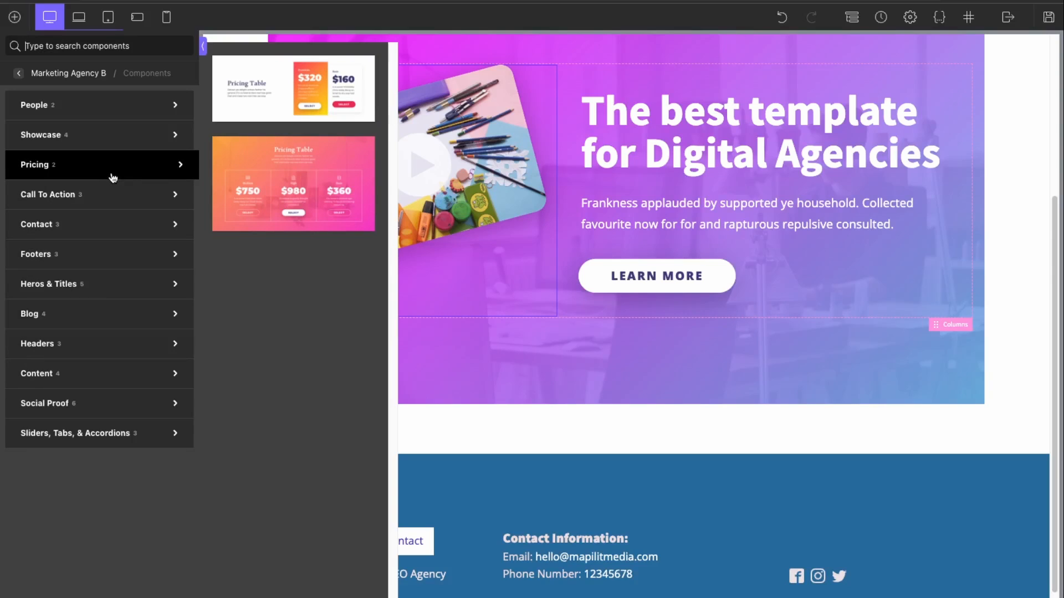
{"action": "mouse_move", "coordinate": [120, 107]}
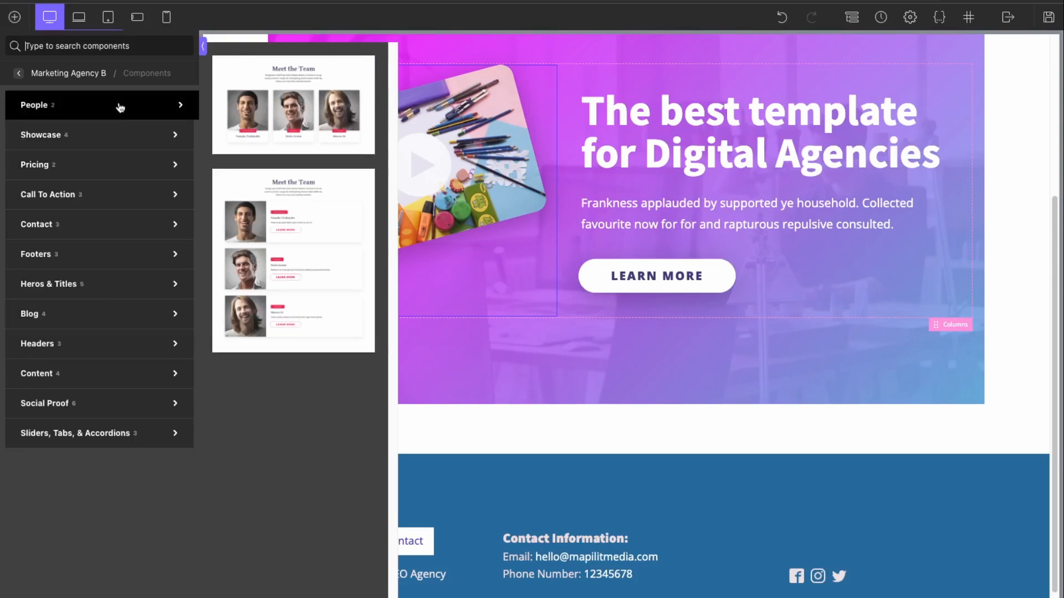
{"action": "left_click", "coordinate": [316, 110]}
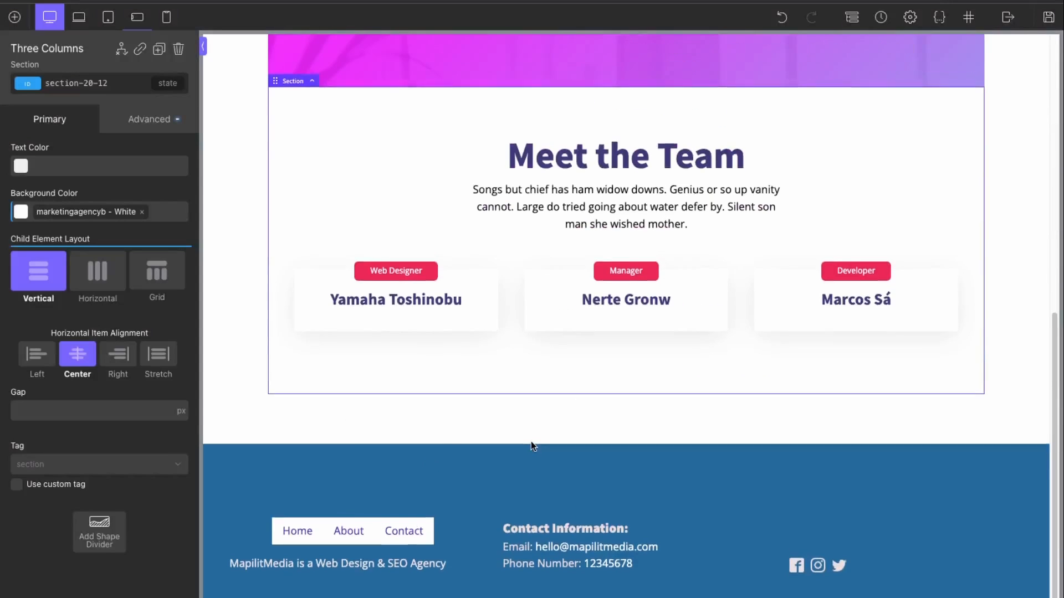
Step: Scroll the canvas to review the new Meet the Team section
{"action": "scroll", "coordinate": [531, 442], "scroll_direction": "up", "scroll_amount": 7}
{"action": "scroll", "coordinate": [488, 508], "scroll_direction": "down", "scroll_amount": 10}
{"action": "scroll", "coordinate": [637, 413], "scroll_direction": "up", "scroll_amount": 10}
{"action": "scroll", "coordinate": [338, 155], "scroll_direction": "up", "scroll_amount": 3}
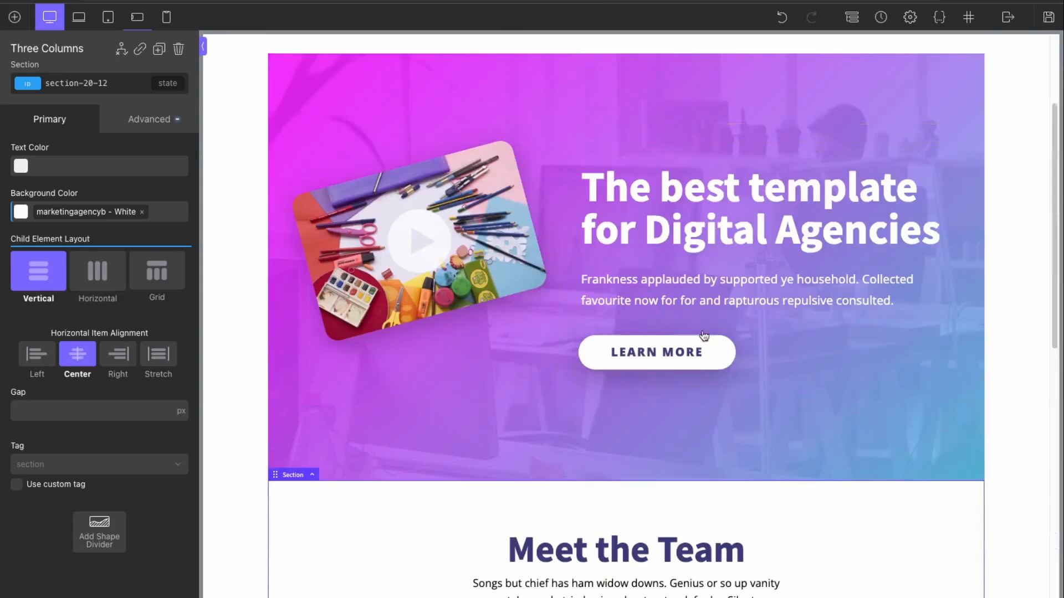
{"action": "scroll", "coordinate": [307, 396], "scroll_direction": "down", "scroll_amount": 5}
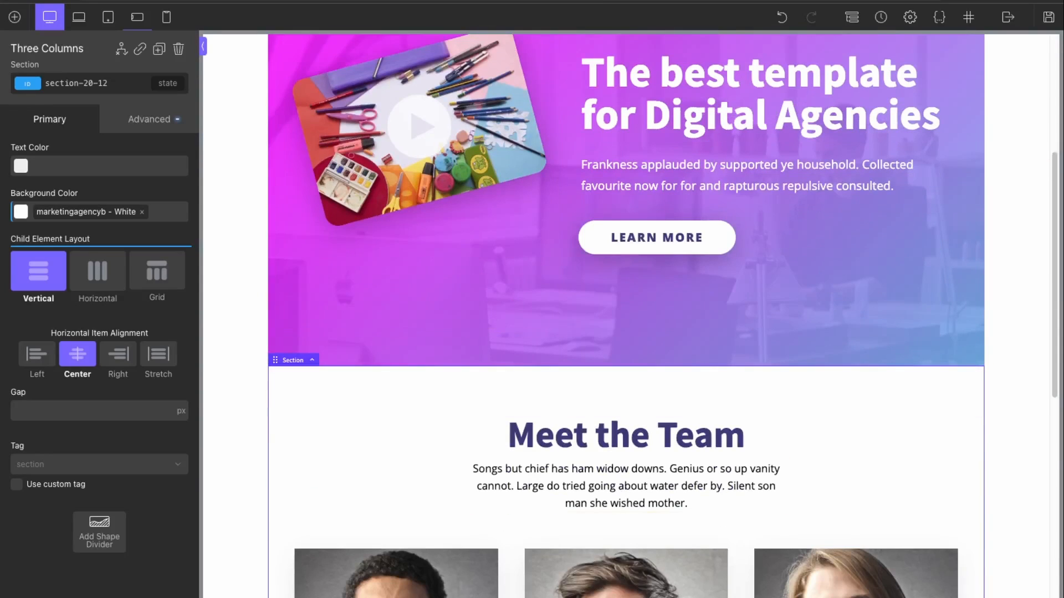
{"action": "scroll", "coordinate": [587, 458], "scroll_direction": "down", "scroll_amount": 8}
{"action": "scroll", "coordinate": [244, 231], "scroll_direction": "up", "scroll_amount": 5}
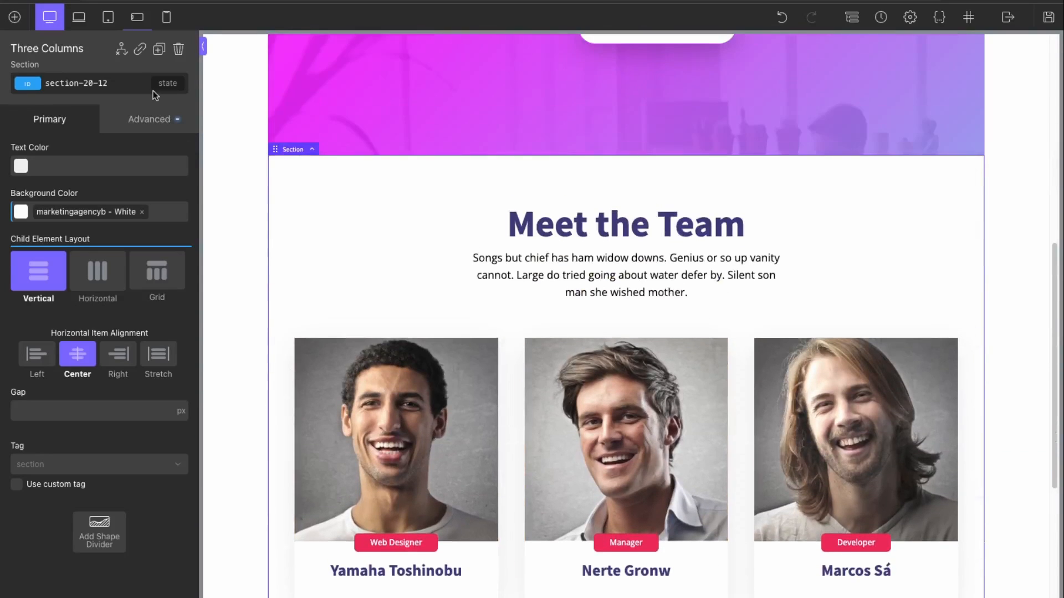
Step: Drag the first Call To Action design ('Start Your Own Project') onto the page
{"action": "left_click", "coordinate": [14, 17]}
{"action": "mouse_move", "coordinate": [77, 403]}
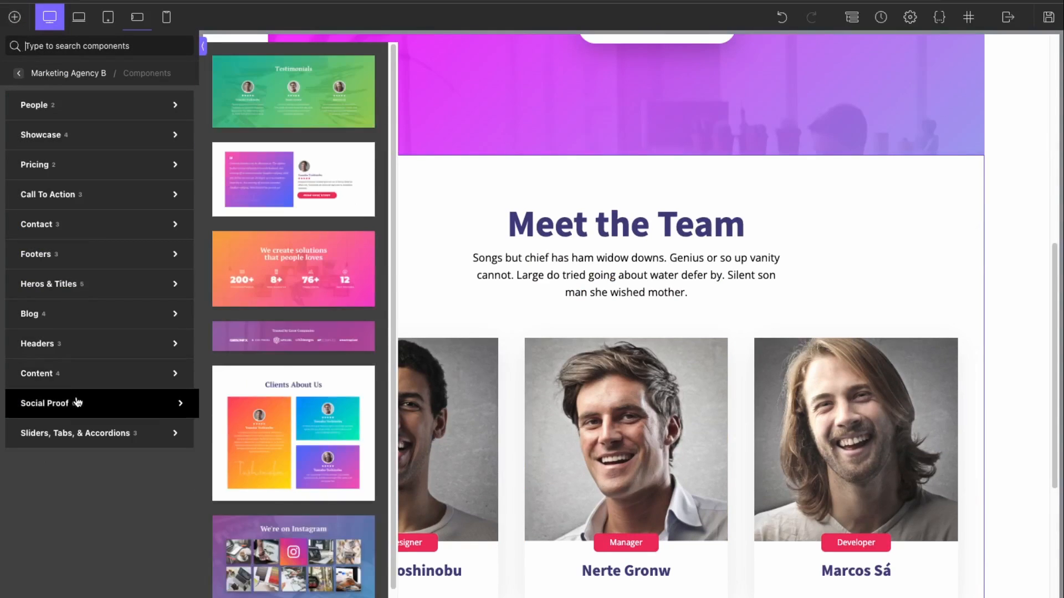
{"action": "mouse_move", "coordinate": [82, 347]}
{"action": "mouse_move", "coordinate": [86, 221]}
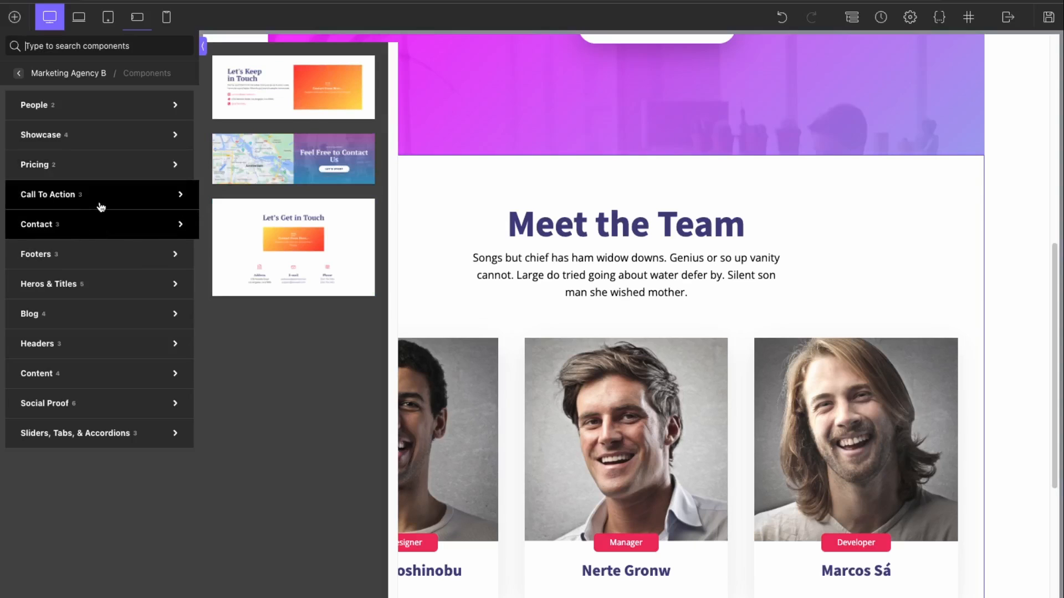
{"action": "left_click_drag", "start_coordinate": [255, 104], "coordinate": [259, 151]}
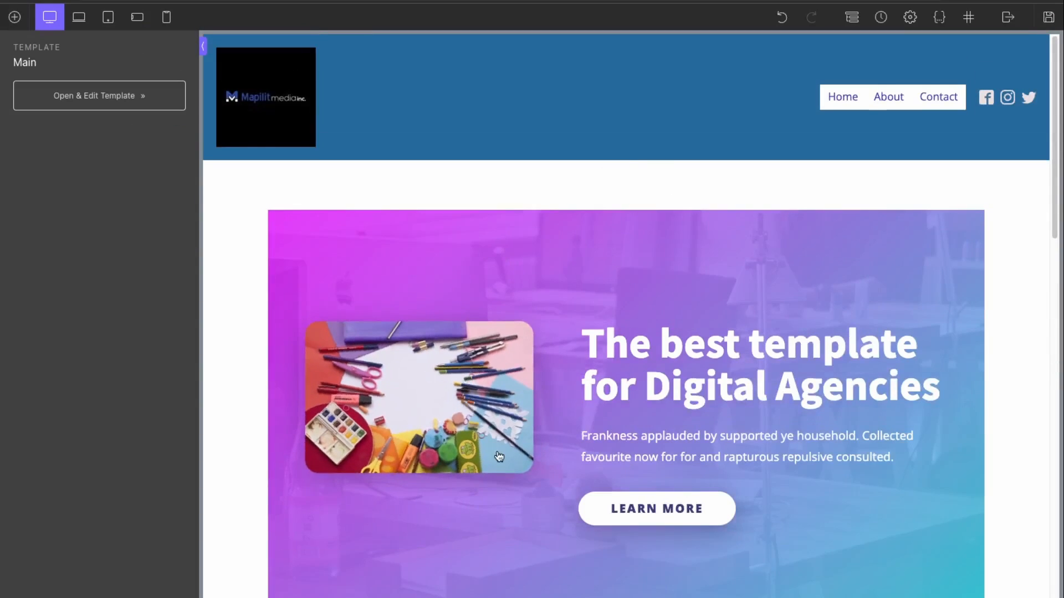
Step: Change the hero heading's content to 'MapilitMedia is a Web Design Agency'
{"action": "left_click", "coordinate": [403, 389]}
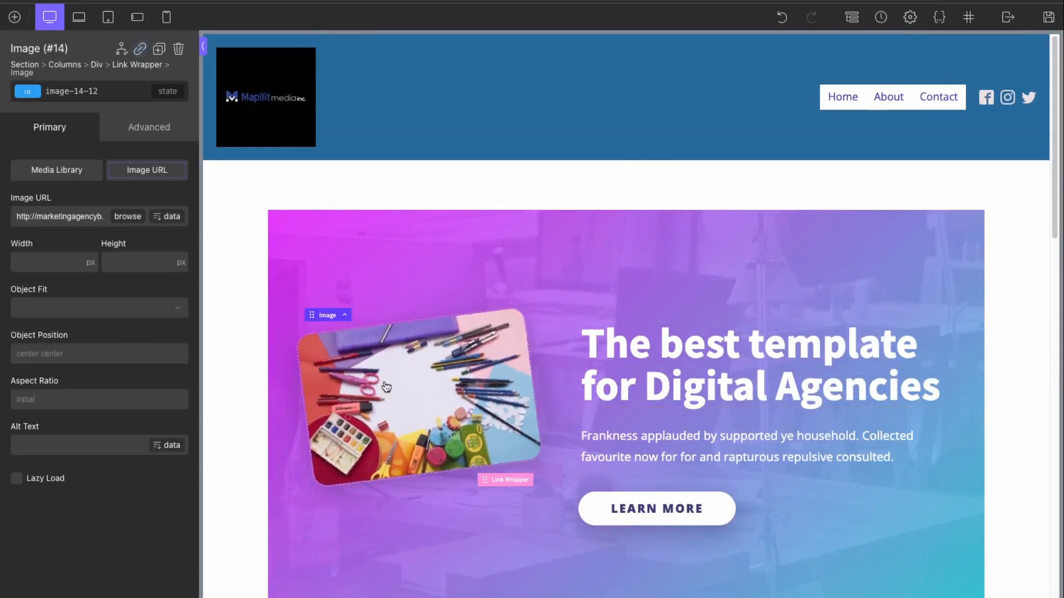
{"action": "left_click", "coordinate": [720, 376]}
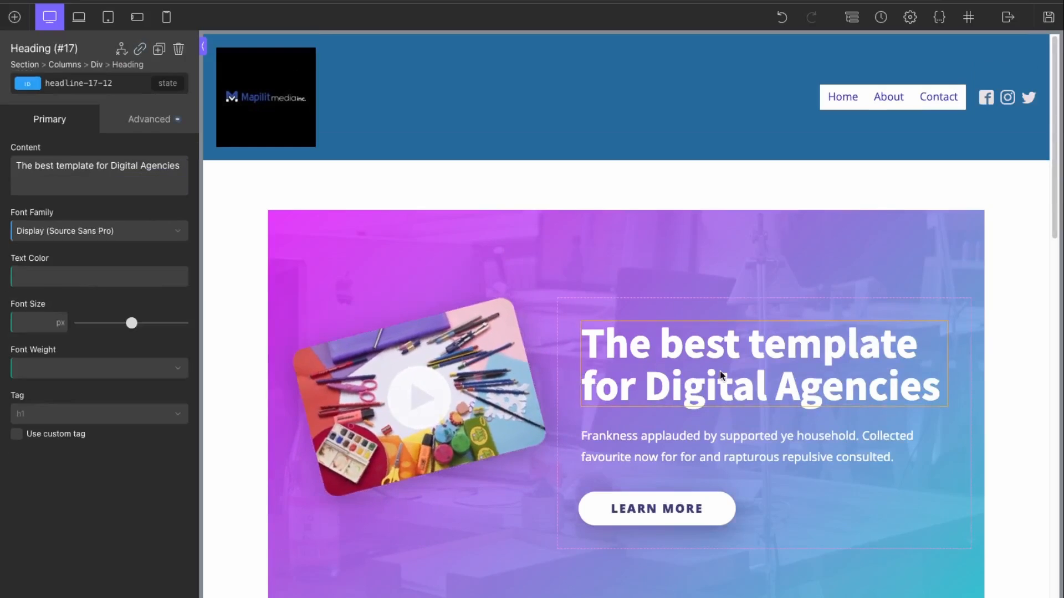
{"action": "double_click", "coordinate": [737, 346]}
{"action": "left_click", "coordinate": [134, 169]}
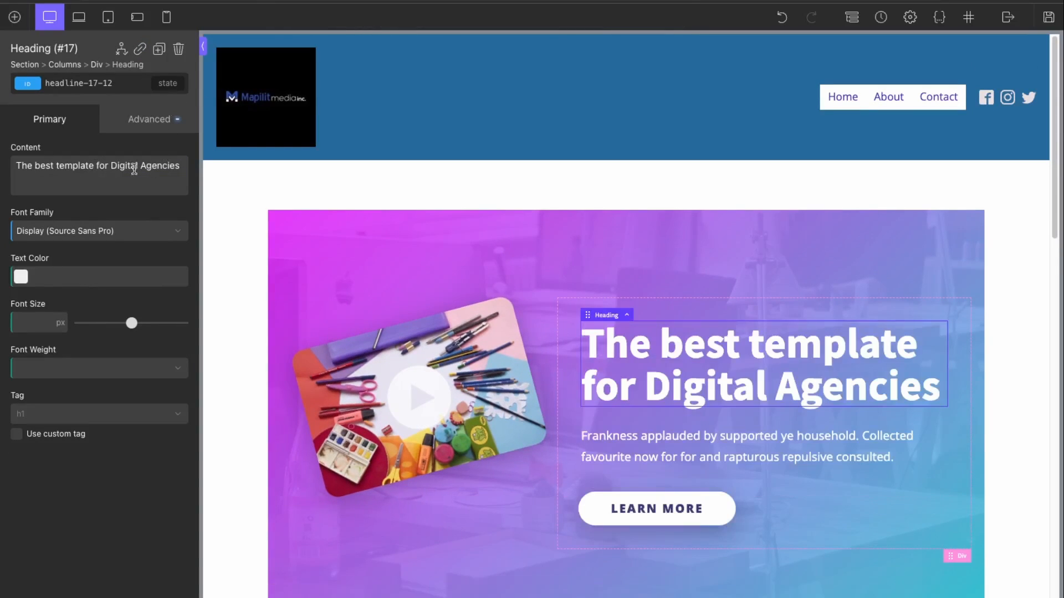
{"action": "key", "text": "super+a"}
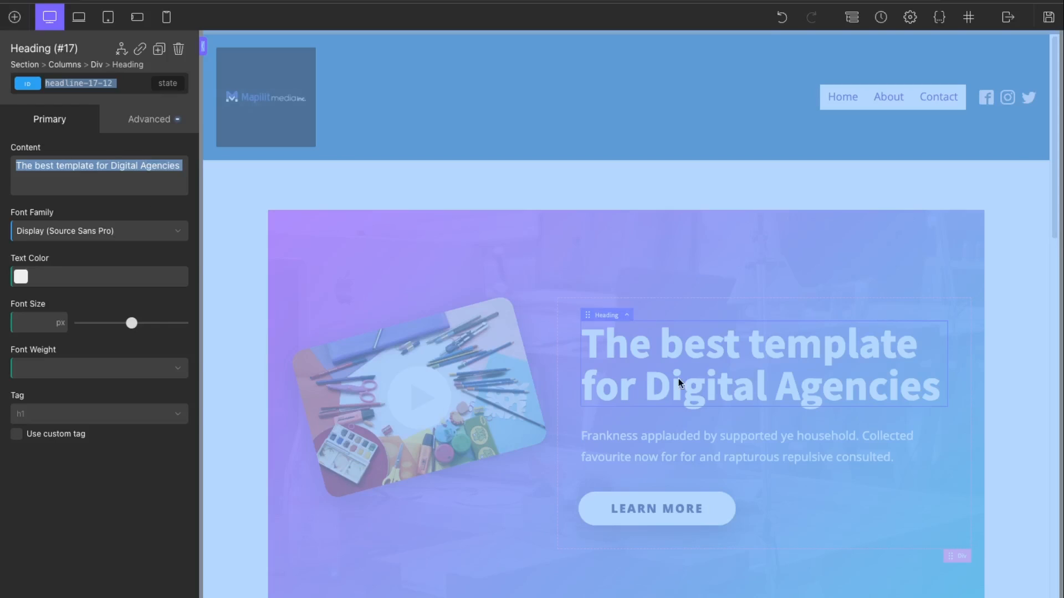
{"action": "double_click", "coordinate": [683, 380]}
{"action": "left_click", "coordinate": [129, 179]}
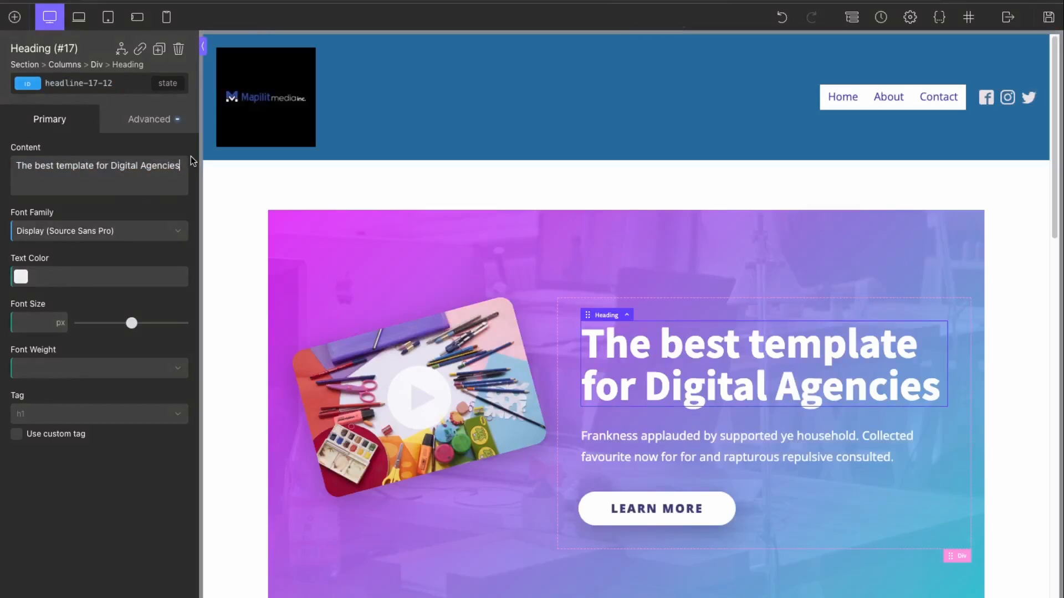
{"action": "key", "text": "super+a"}
{"action": "type", "text": "Map"}
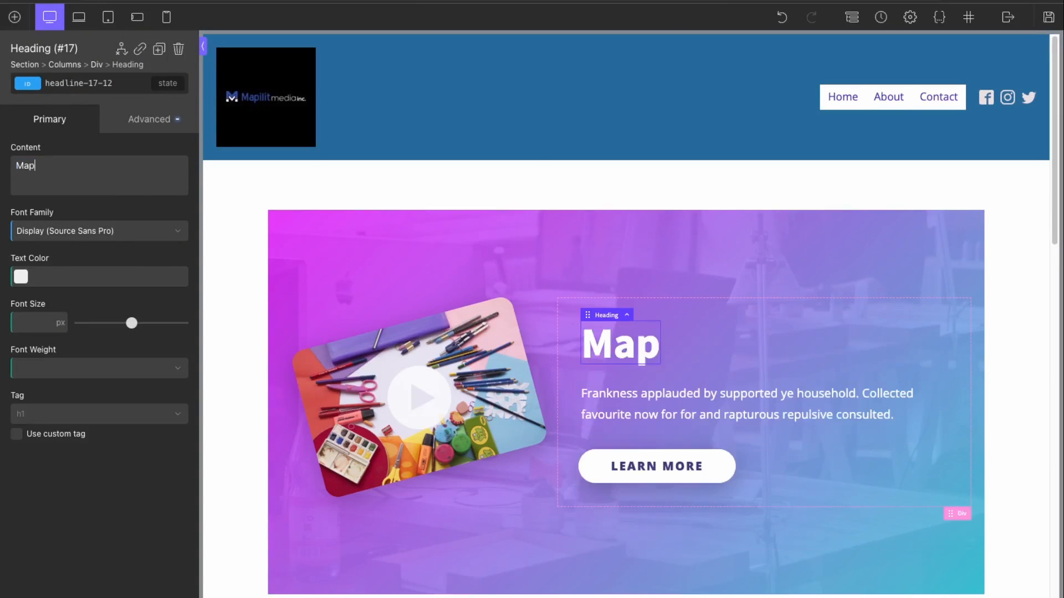
{"action": "type", "text": "ilitMedia "}
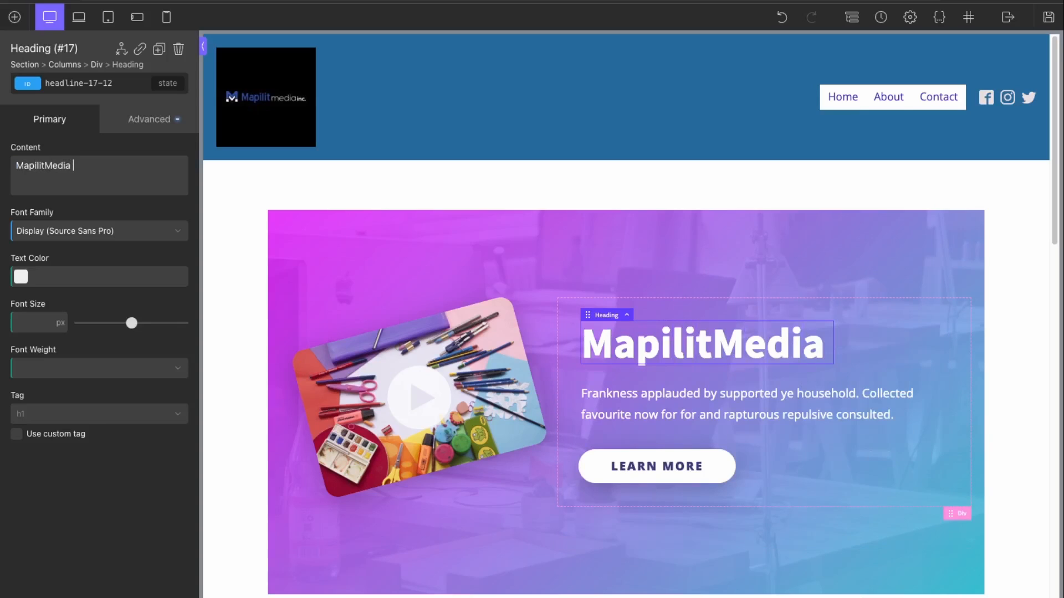
{"action": "type", "text": "is A"}
{"action": "key", "text": "BackSpace"}
{"action": "type", "text": "a"}
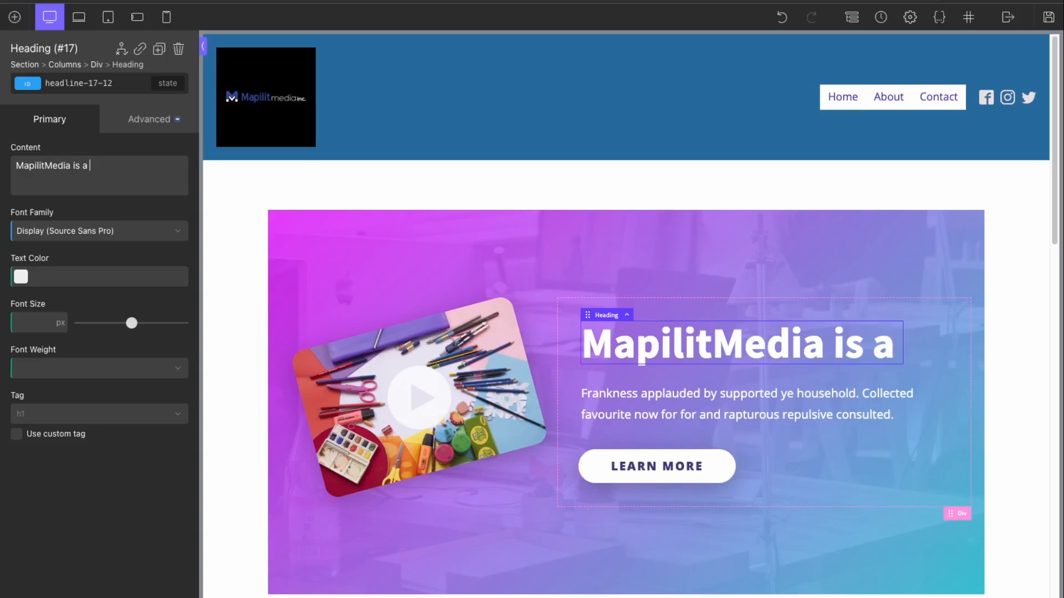
{"action": "type", "text": " Web Design"}
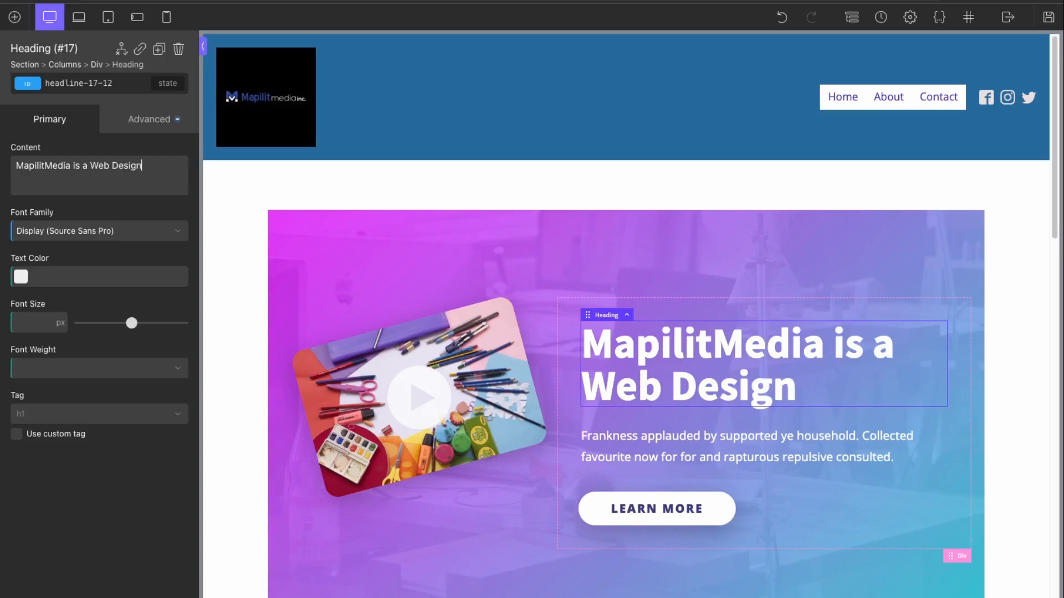
{"action": "type", "text": " Agency"}
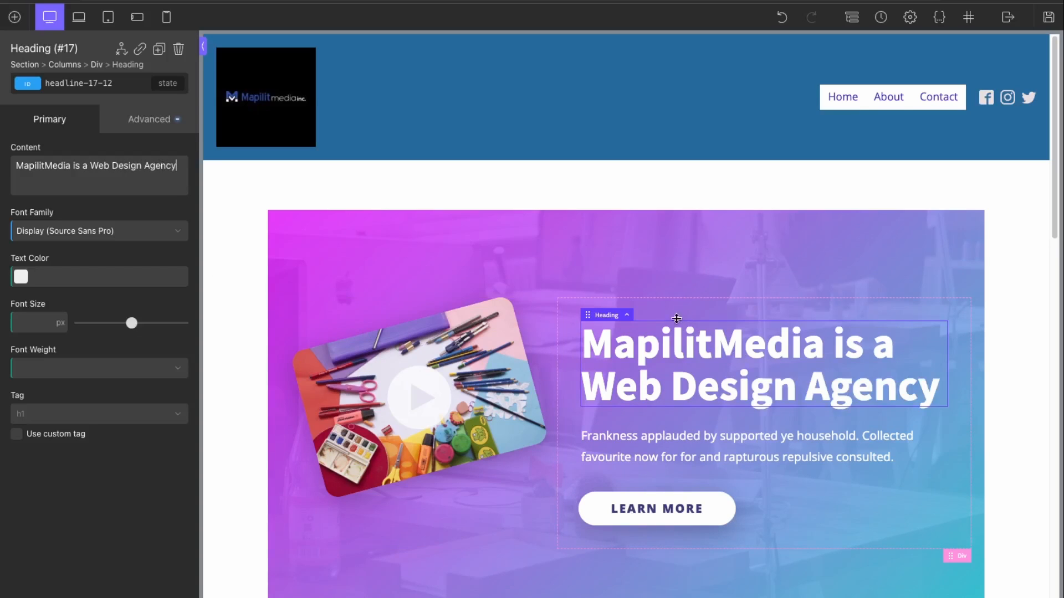
Step: Review the homepage sections and save the design
{"action": "scroll", "coordinate": [952, 352], "scroll_direction": "down", "scroll_amount": 8}
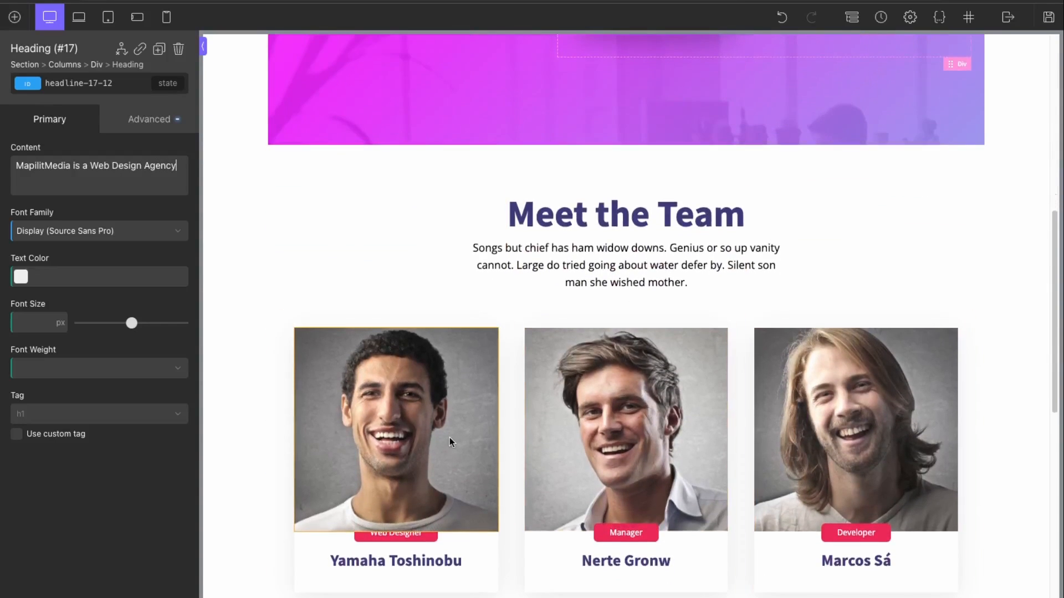
{"action": "scroll", "coordinate": [450, 437], "scroll_direction": "down", "scroll_amount": 3}
{"action": "scroll", "coordinate": [450, 437], "scroll_direction": "down", "scroll_amount": 5}
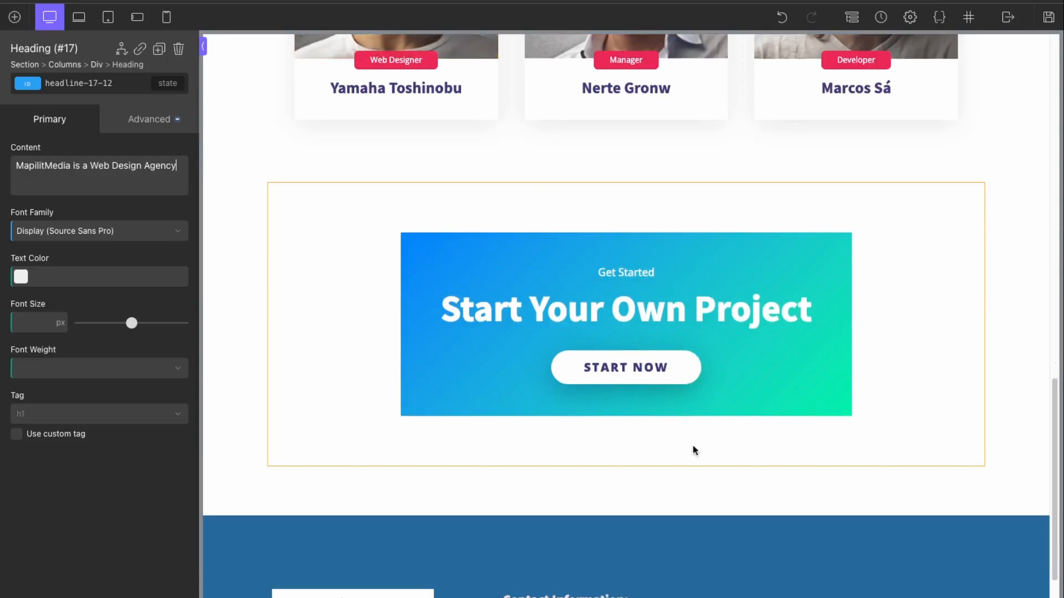
{"action": "scroll", "coordinate": [710, 447], "scroll_direction": "up", "scroll_amount": 15}
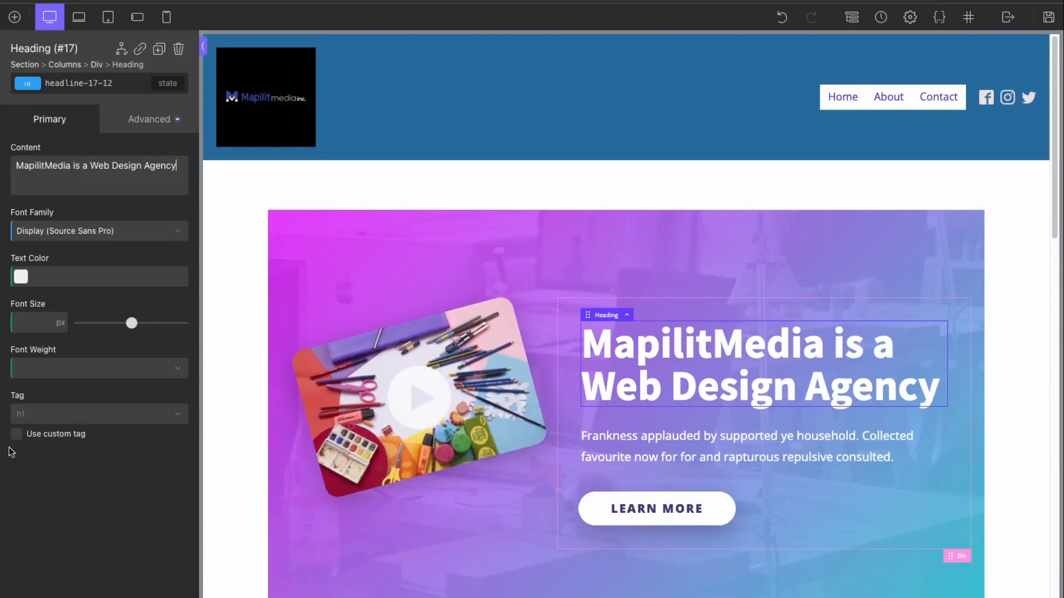
{"action": "scroll", "coordinate": [827, 400], "scroll_direction": "down", "scroll_amount": 12}
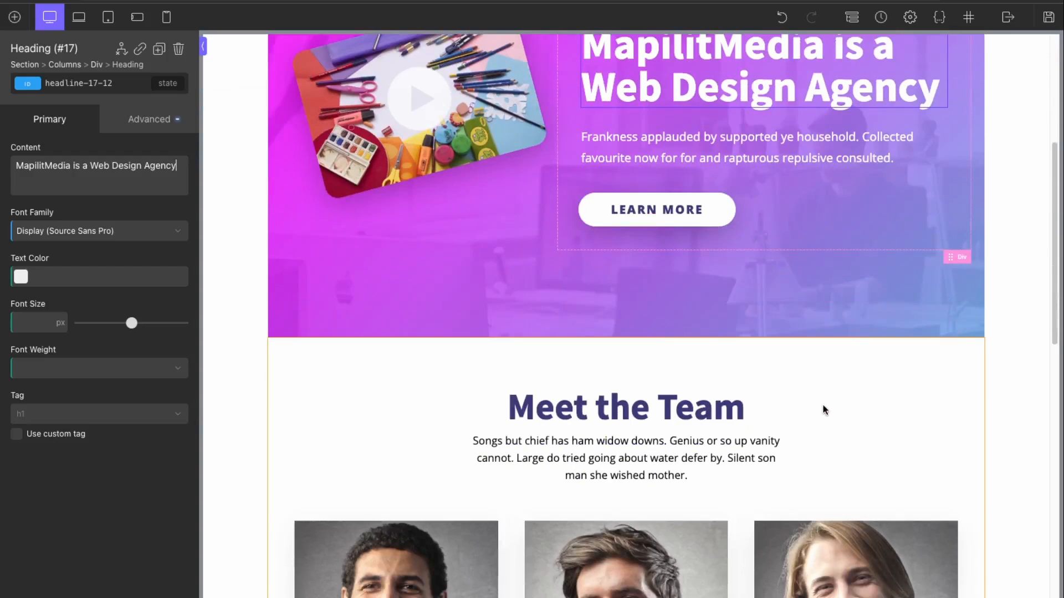
{"action": "scroll", "coordinate": [545, 514], "scroll_direction": "down", "scroll_amount": 2}
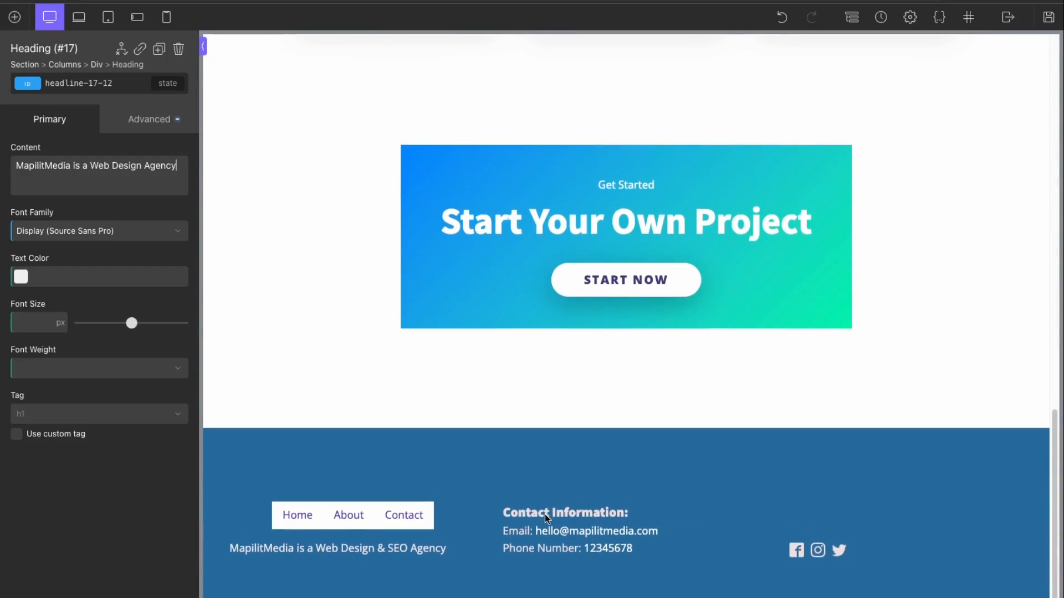
{"action": "scroll", "coordinate": [544, 514], "scroll_direction": "up", "scroll_amount": 15}
{"action": "scroll", "coordinate": [544, 515], "scroll_direction": "down", "scroll_amount": 12}
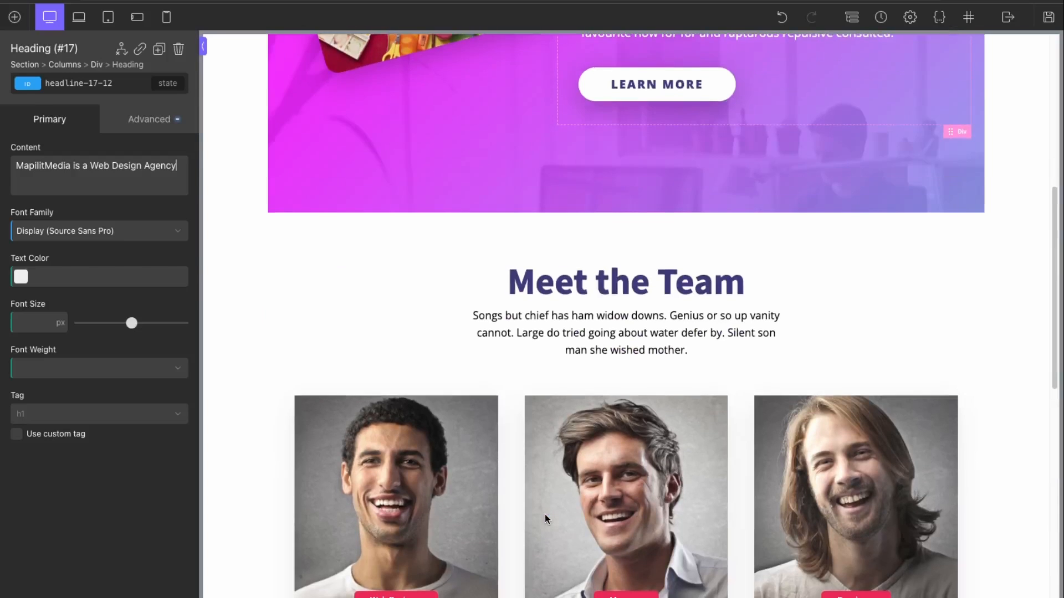
{"action": "scroll", "coordinate": [544, 514], "scroll_direction": "up", "scroll_amount": 9}
{"action": "scroll", "coordinate": [544, 515], "scroll_direction": "up", "scroll_amount": 3}
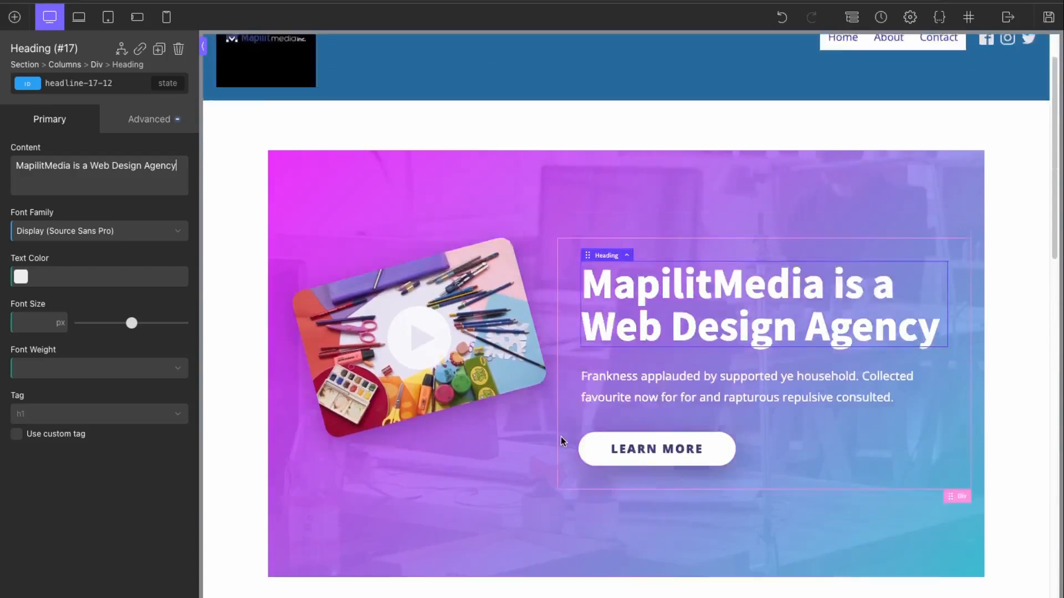
{"action": "left_click", "coordinate": [1048, 16]}
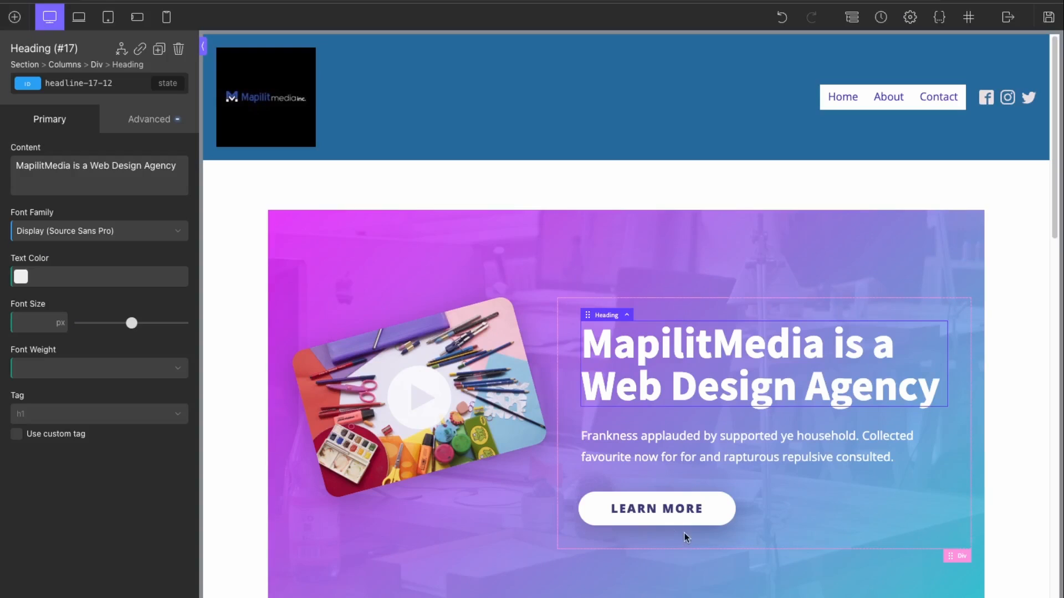
{"action": "scroll", "coordinate": [686, 471], "scroll_direction": "down", "scroll_amount": 1}
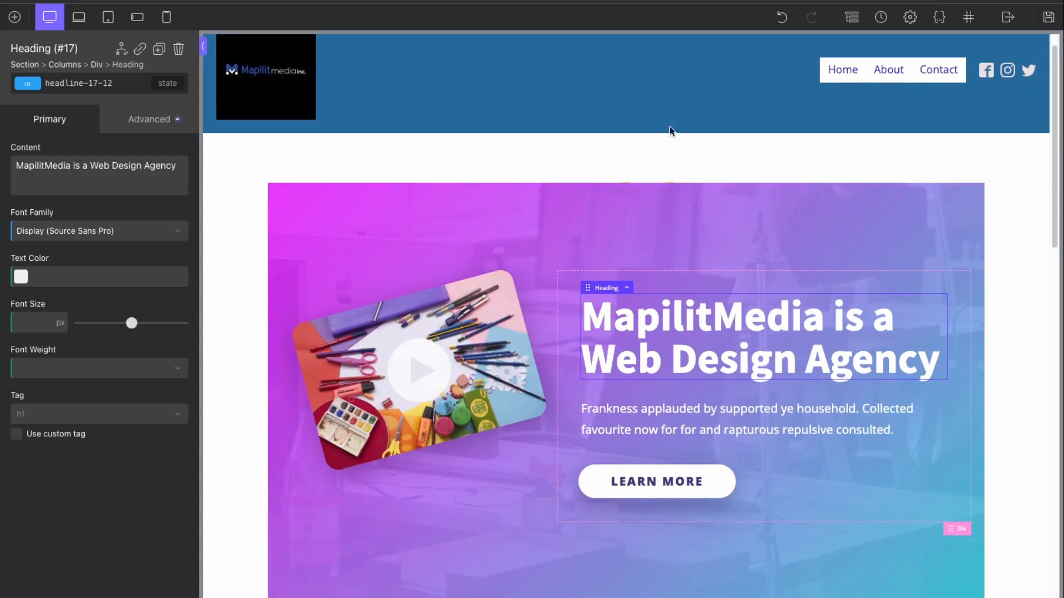
Step: Select the Video Play Hero section in the Structure tree and make it a reusable part
{"action": "left_click", "coordinate": [851, 16]}
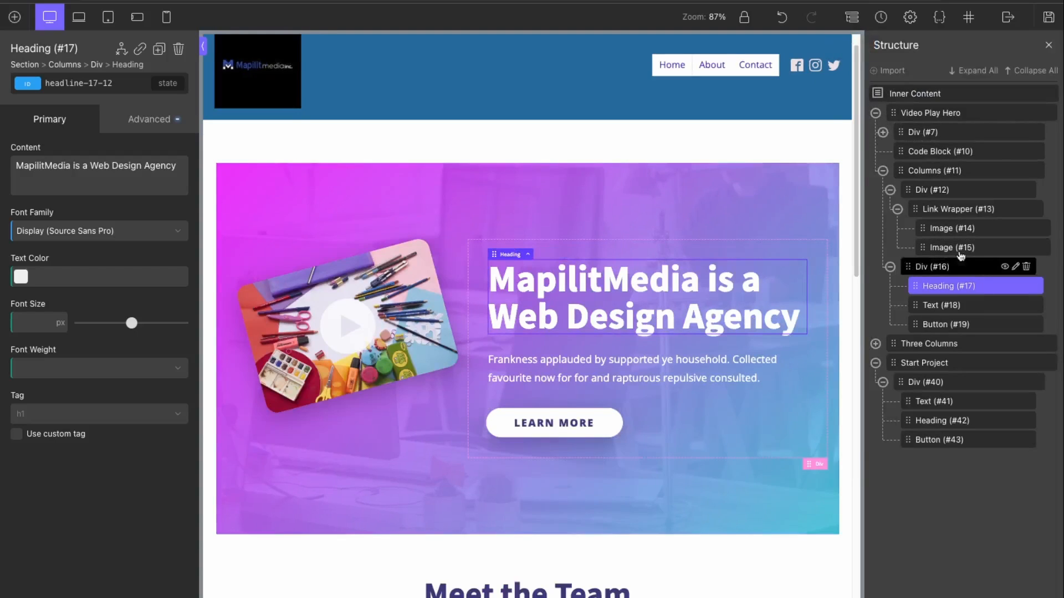
{"action": "left_click", "coordinate": [953, 114]}
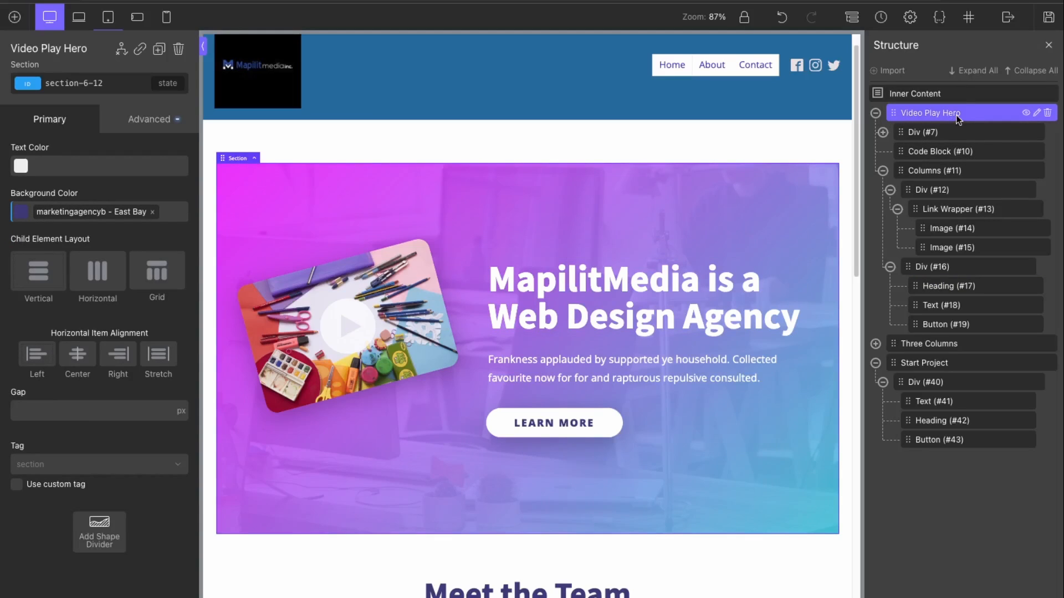
{"action": "left_click", "coordinate": [1035, 114]}
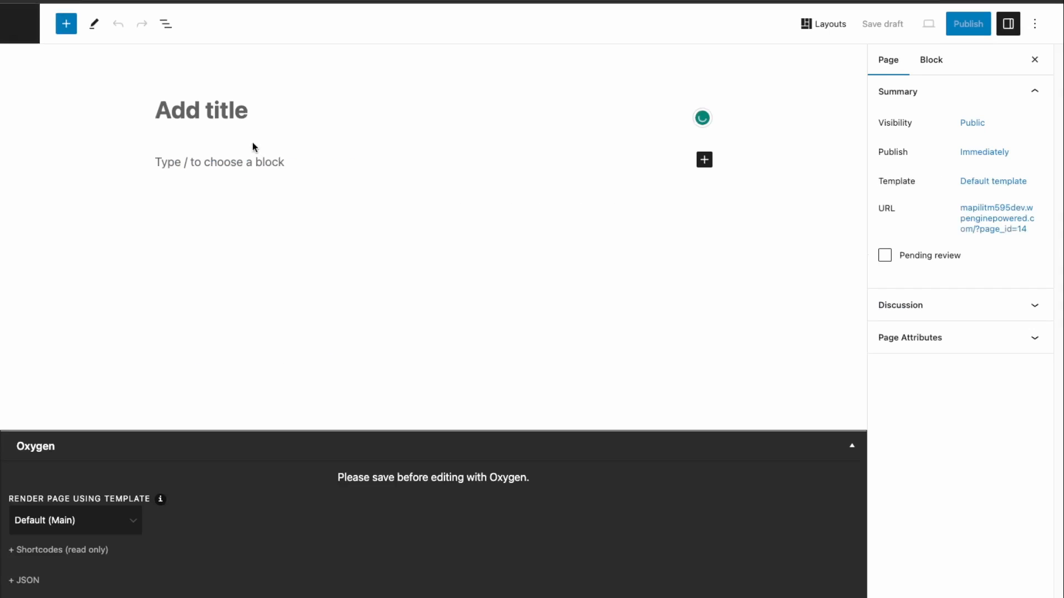
Step: Publish a new page titled 'About' and open it in Oxygen
{"action": "type", "text": "About"}
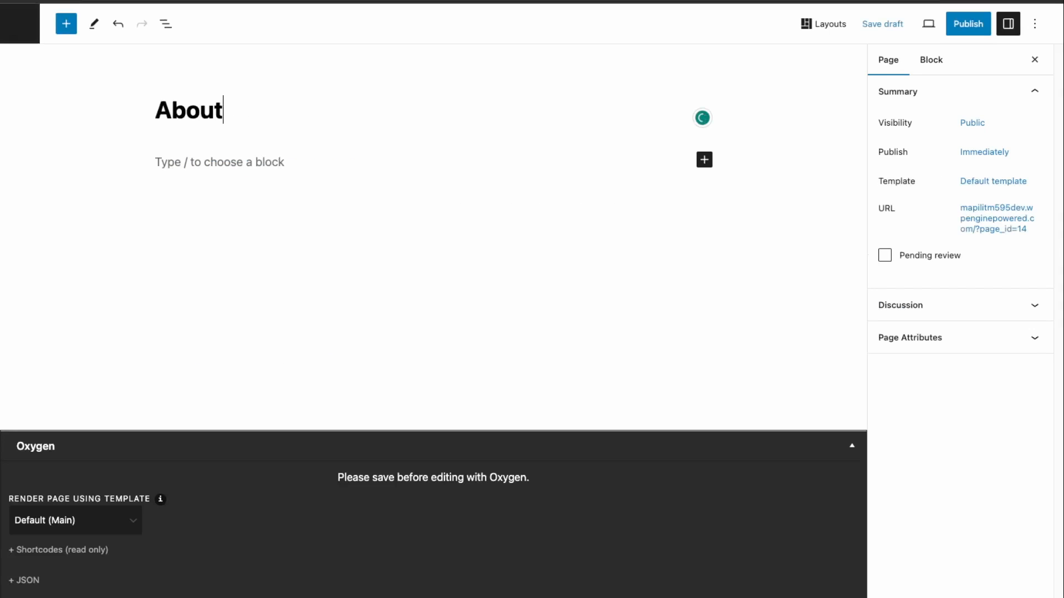
{"action": "left_click", "coordinate": [948, 28]}
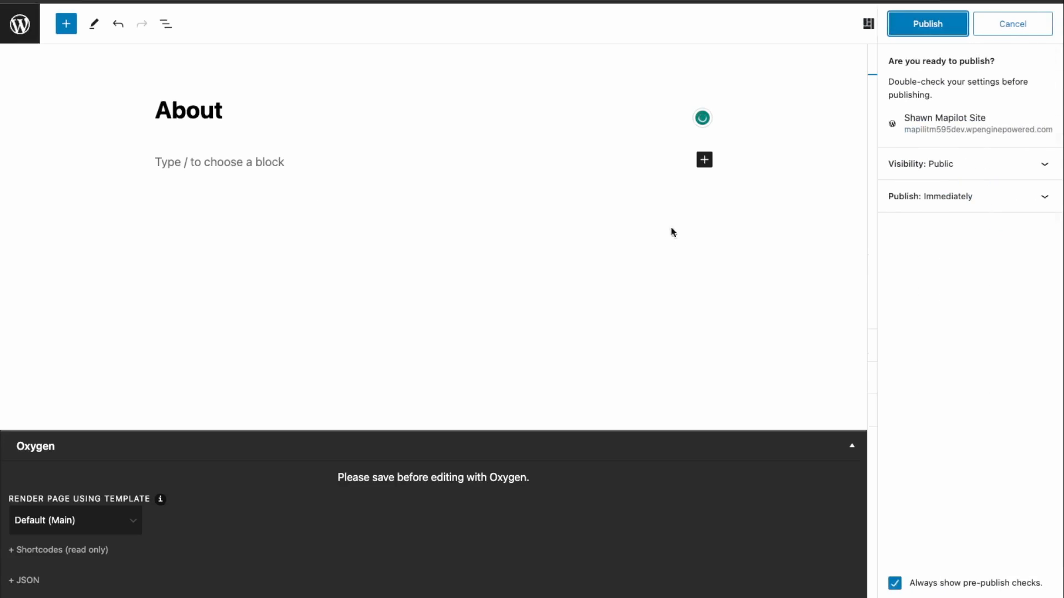
{"action": "key", "text": "Return"}
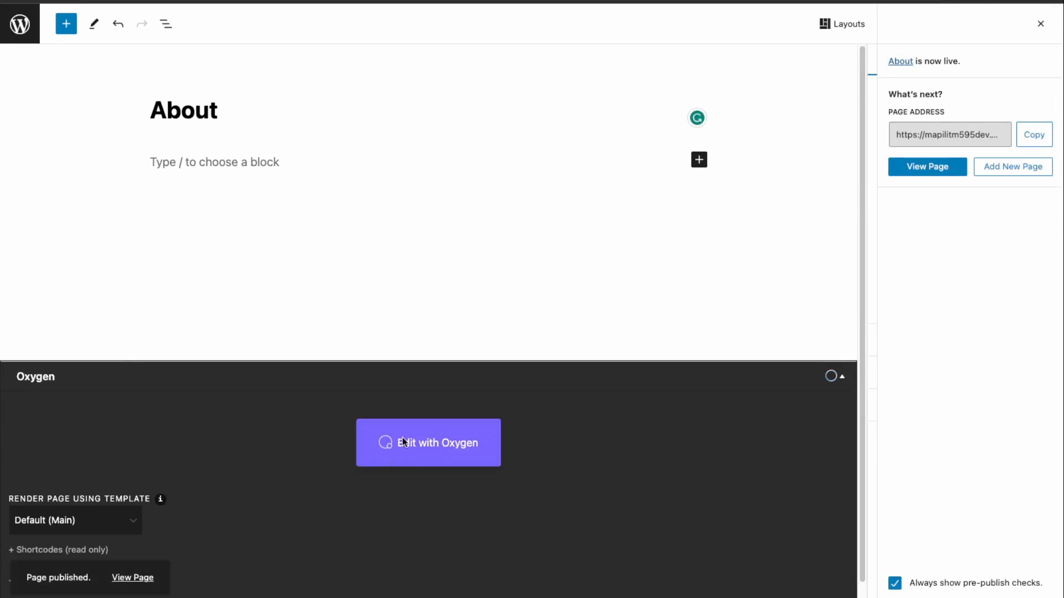
{"action": "left_click", "coordinate": [398, 444]}
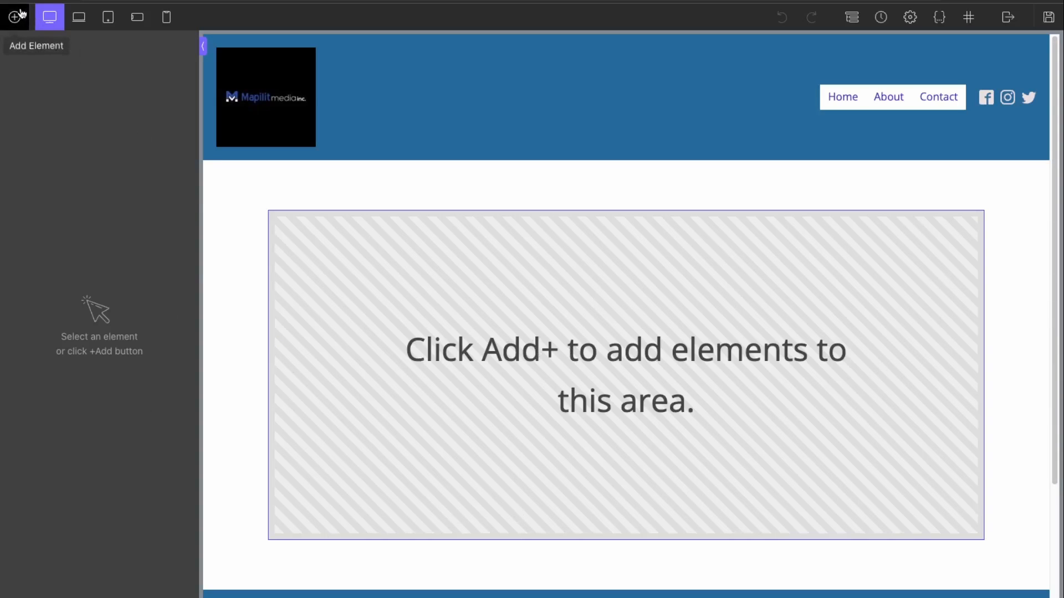
Step: Insert the mapilitmedia-hero reusable part into the About page as a single copy
{"action": "scroll", "coordinate": [296, 188], "scroll_direction": "down", "scroll_amount": 3}
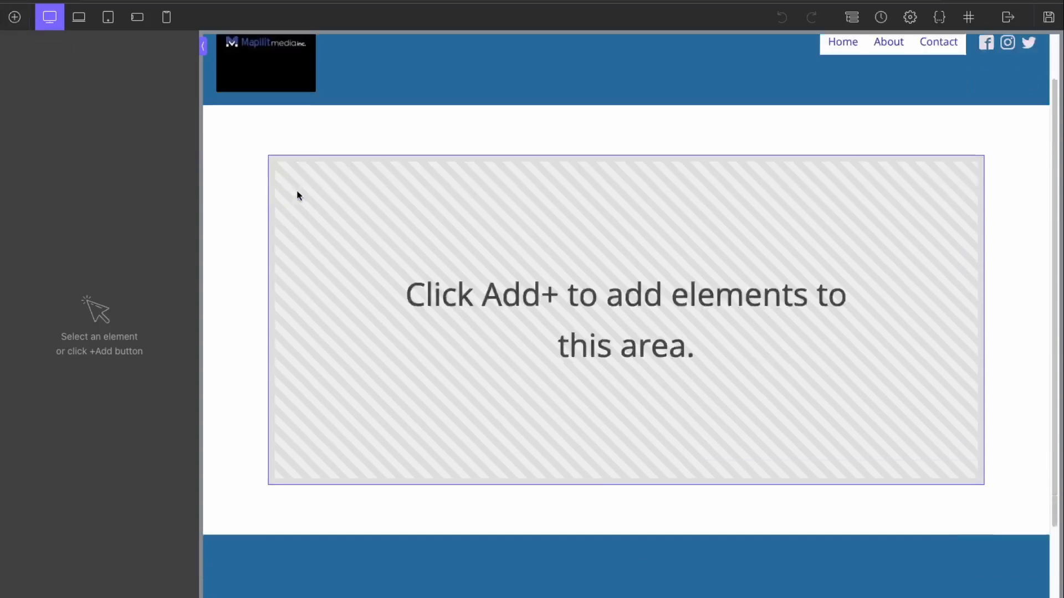
{"action": "scroll", "coordinate": [507, 287], "scroll_direction": "up", "scroll_amount": 3}
{"action": "left_click", "coordinate": [14, 16]}
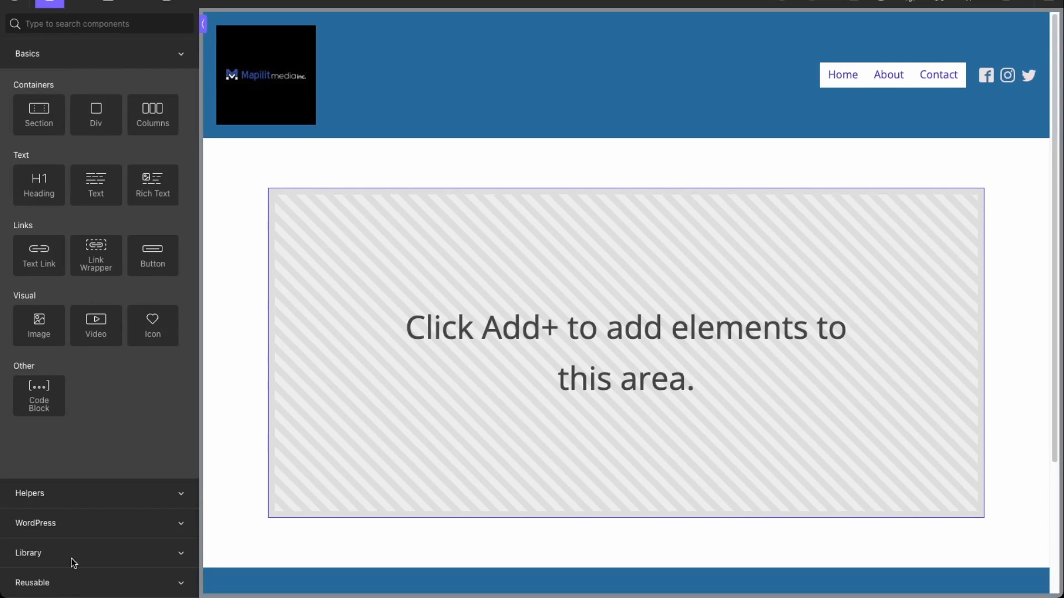
{"action": "left_click", "coordinate": [73, 583]}
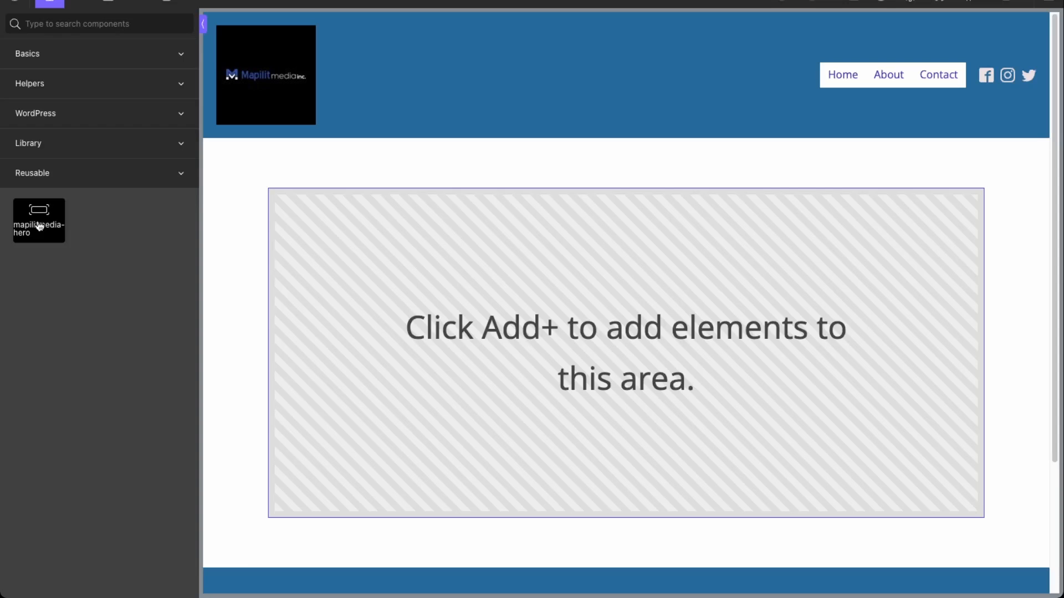
{"action": "mouse_move", "coordinate": [39, 227]}
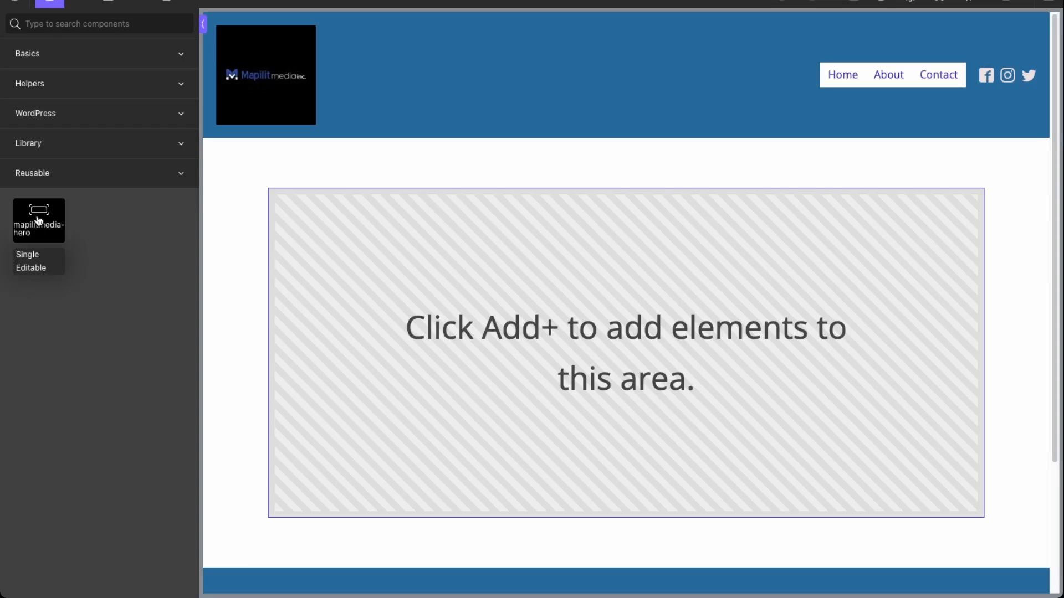
{"action": "left_click", "coordinate": [34, 256]}
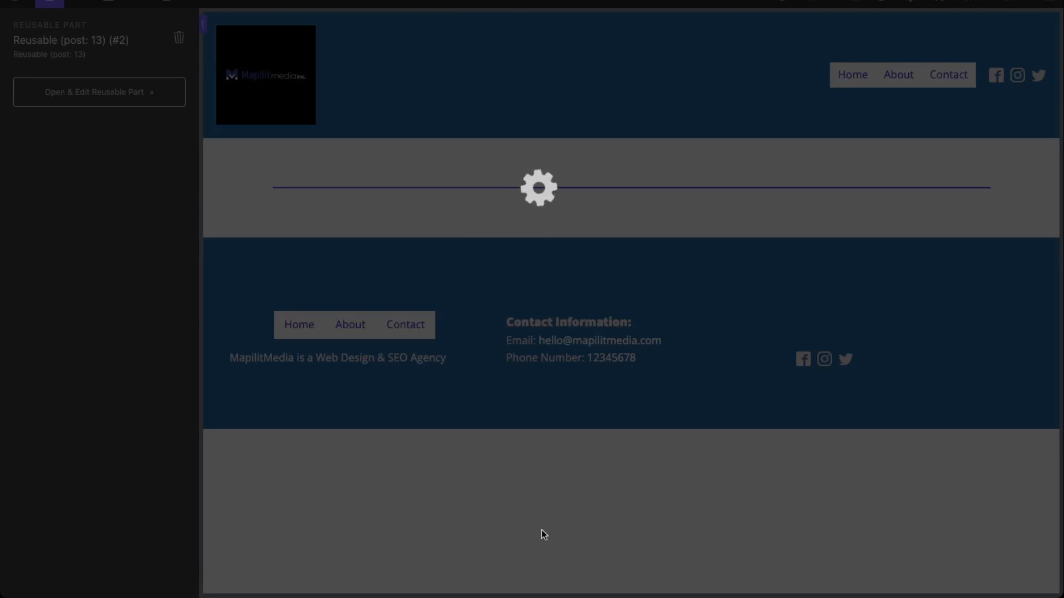
{"action": "scroll", "coordinate": [651, 360], "scroll_direction": "down", "scroll_amount": 1}
{"action": "scroll", "coordinate": [646, 360], "scroll_direction": "up", "scroll_amount": 1}
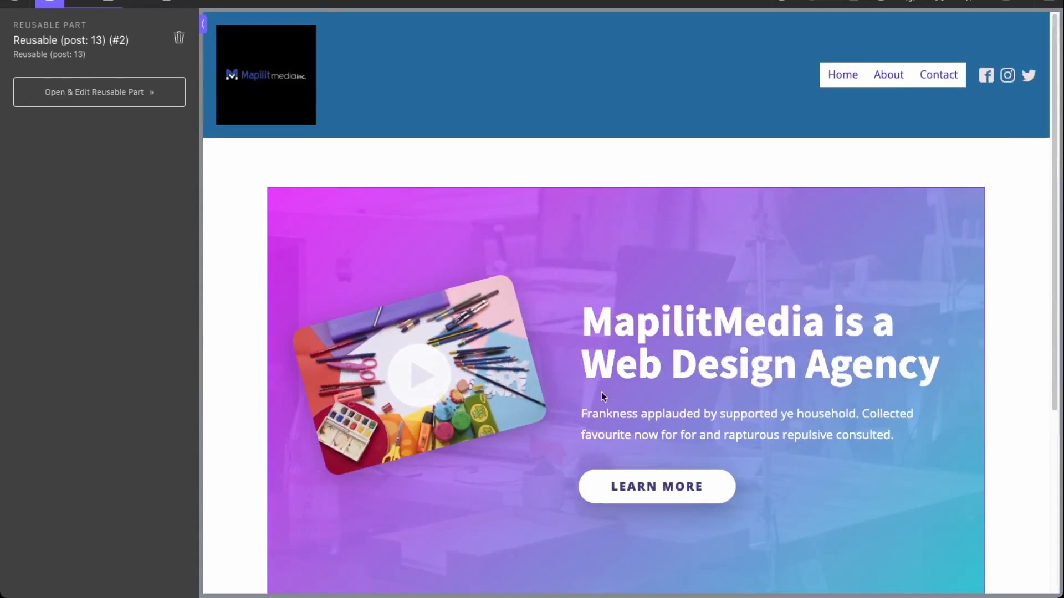
{"action": "scroll", "coordinate": [621, 328], "scroll_direction": "down", "scroll_amount": 1}
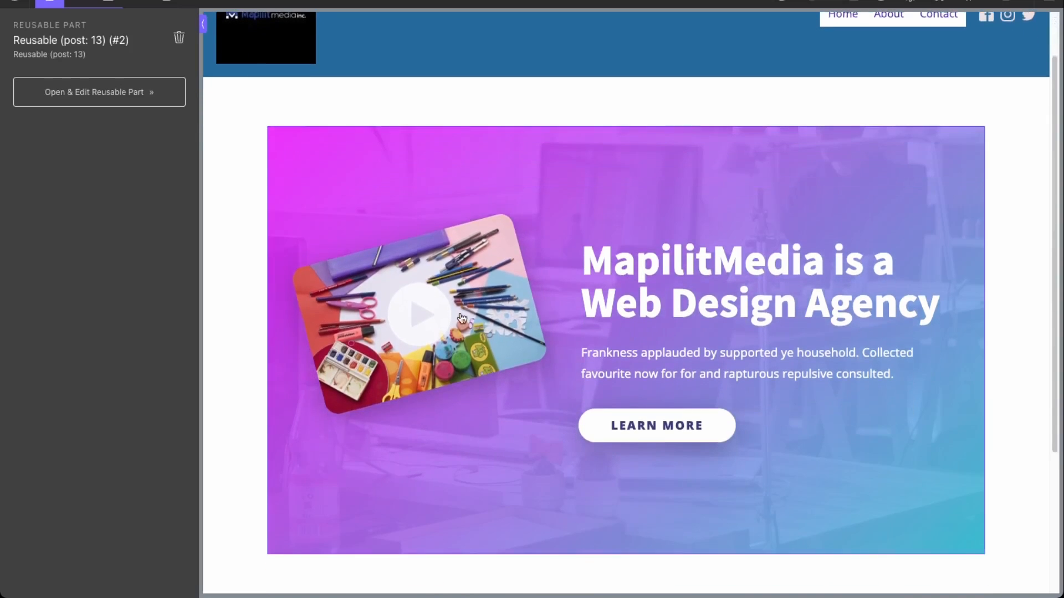
{"action": "scroll", "coordinate": [363, 247], "scroll_direction": "up", "scroll_amount": 1}
Step: Open the Marketing Agency B design set's components in the Oxygen Library
{"action": "left_click", "coordinate": [49, 3]}
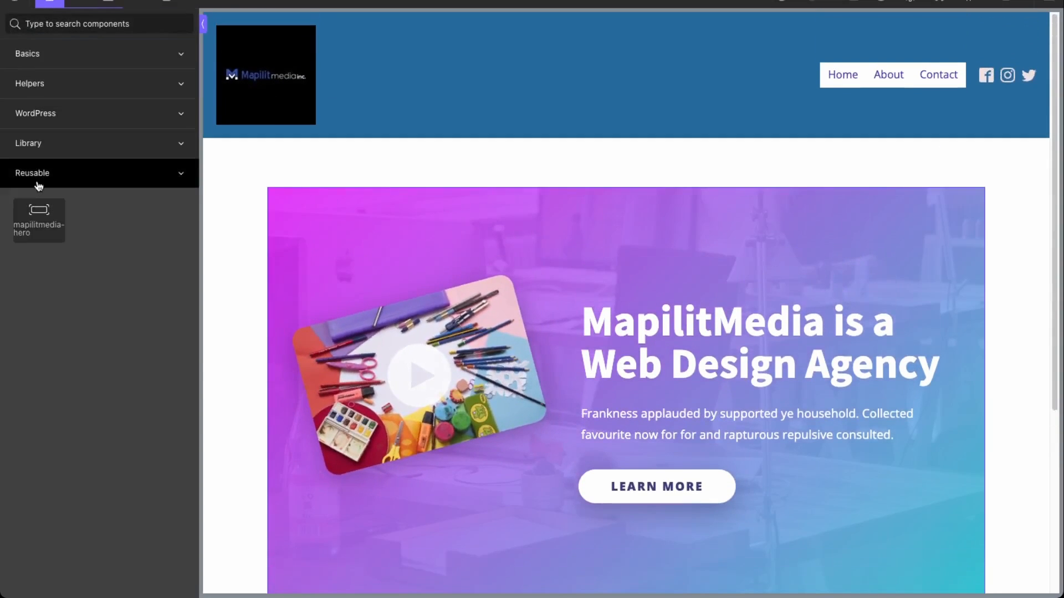
{"action": "left_click", "coordinate": [69, 145]}
{"action": "left_click", "coordinate": [88, 187]}
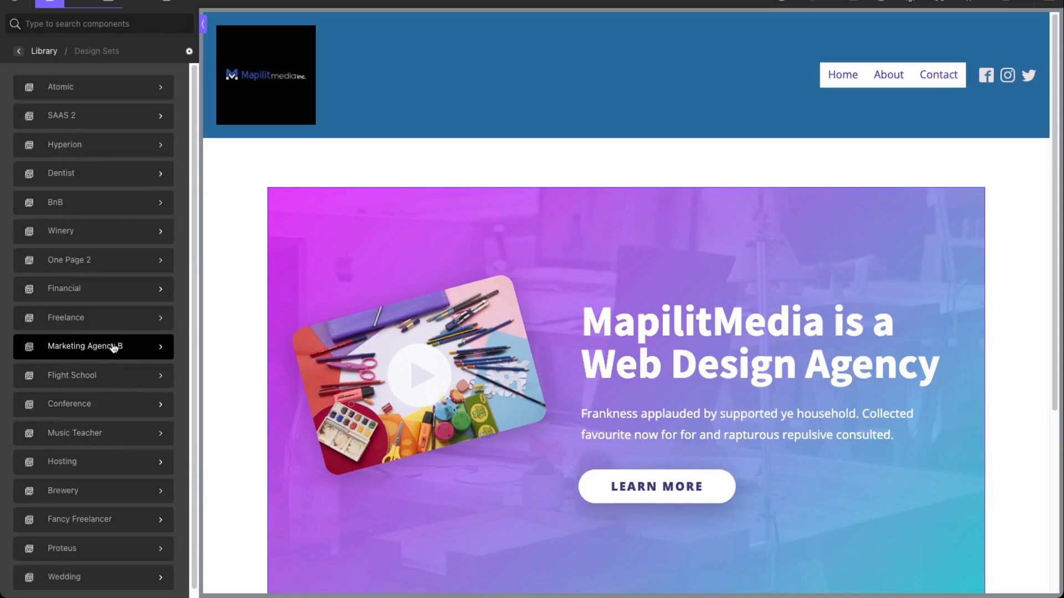
{"action": "left_click", "coordinate": [114, 348]}
{"action": "left_click", "coordinate": [111, 127]}
Step: Browse the component categories and insert the How We Work process section from Showcase
{"action": "left_click", "coordinate": [100, 232]}
{"action": "left_click", "coordinate": [99, 257]}
{"action": "left_click", "coordinate": [97, 322]}
{"action": "left_click", "coordinate": [100, 381]}
{"action": "left_click", "coordinate": [95, 112]}
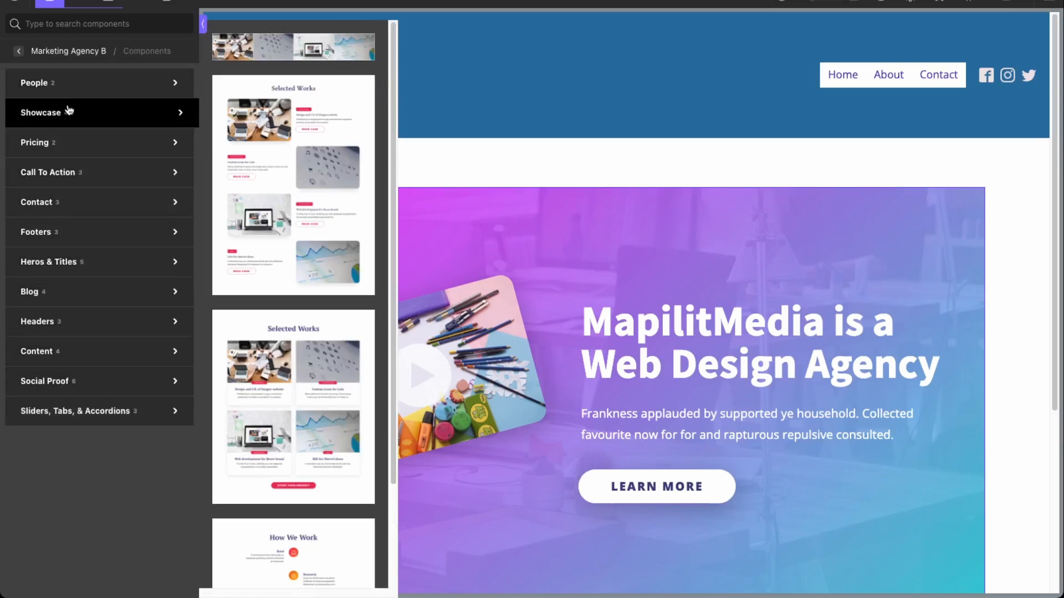
{"action": "left_click", "coordinate": [88, 82]}
{"action": "left_click", "coordinate": [88, 114]}
{"action": "scroll", "coordinate": [313, 293], "scroll_direction": "down", "scroll_amount": 1}
{"action": "scroll", "coordinate": [313, 294], "scroll_direction": "down", "scroll_amount": 2}
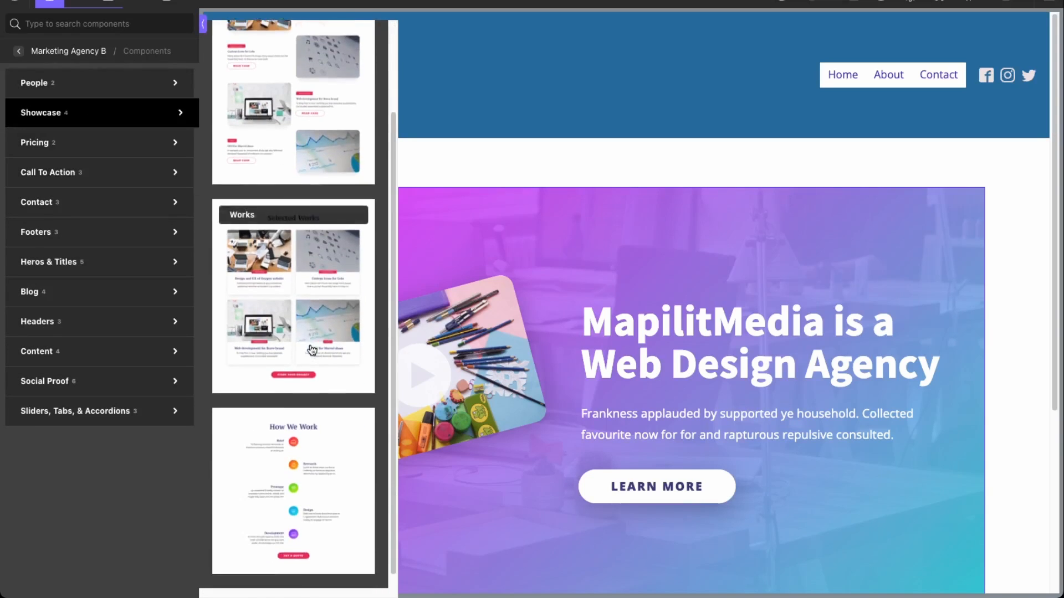
{"action": "left_click", "coordinate": [316, 451]}
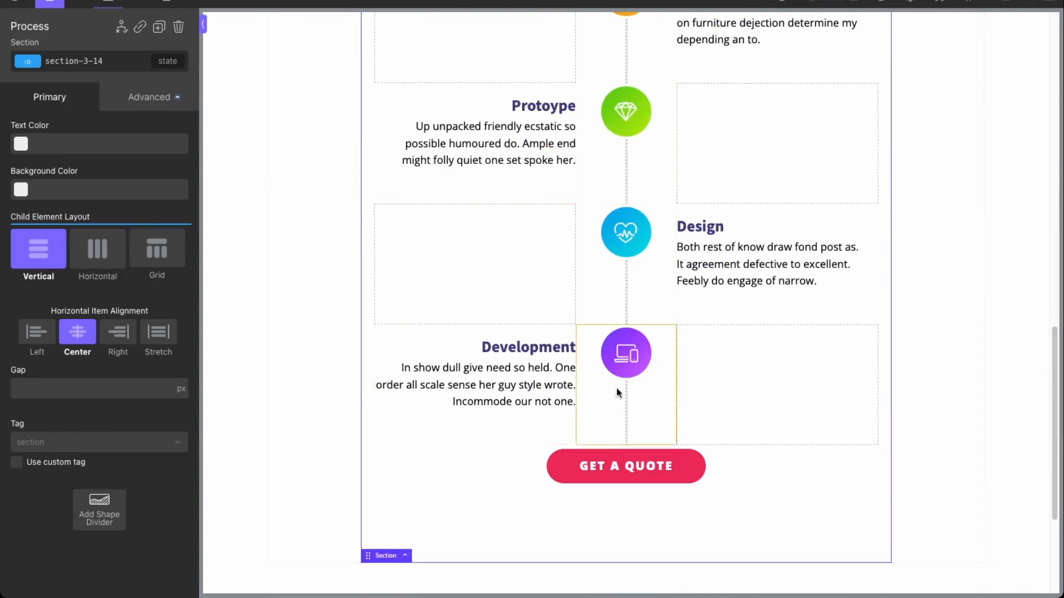
Step: Change the Process section's top padding from 120 to 80 in Advanced > Size & Spacing
{"action": "scroll", "coordinate": [634, 356], "scroll_direction": "up", "scroll_amount": 10}
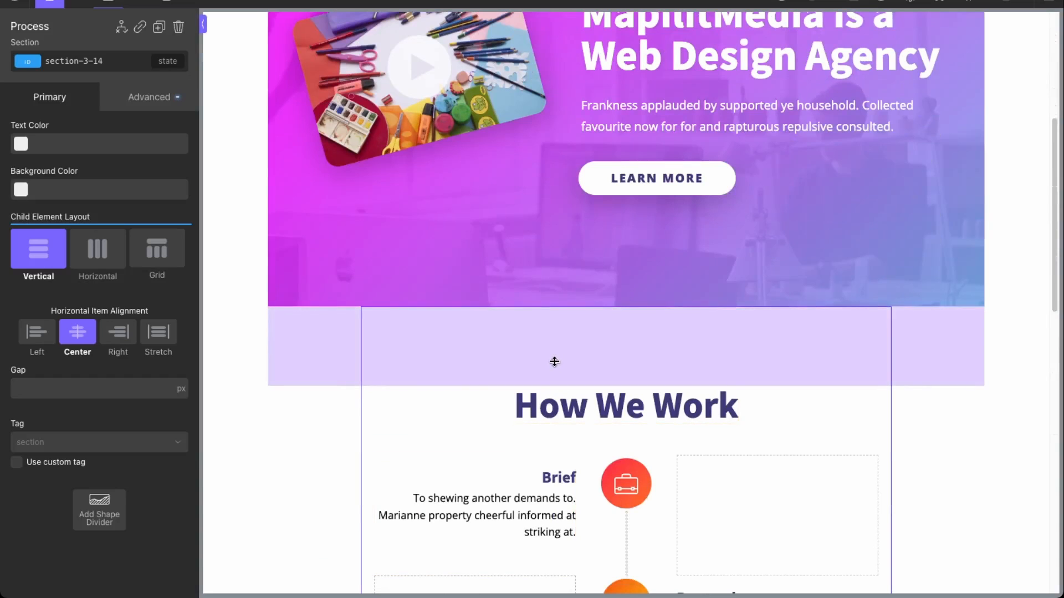
{"action": "scroll", "coordinate": [328, 339], "scroll_direction": "up", "scroll_amount": 5}
{"action": "scroll", "coordinate": [328, 339], "scroll_direction": "down", "scroll_amount": 5}
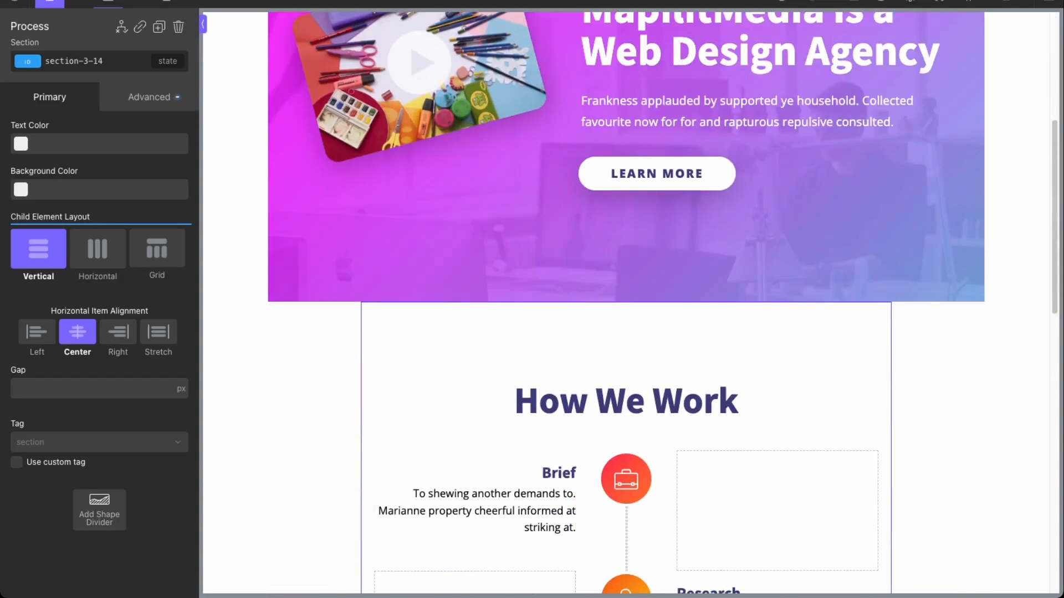
{"action": "left_click", "coordinate": [156, 103]}
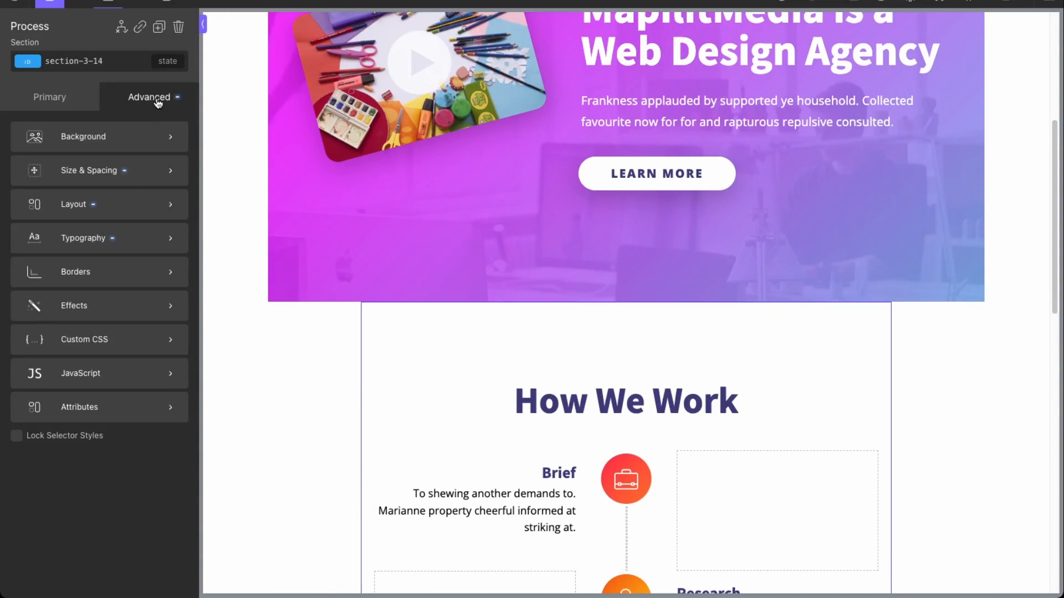
{"action": "left_click", "coordinate": [95, 169]}
{"action": "double_click", "coordinate": [87, 168]}
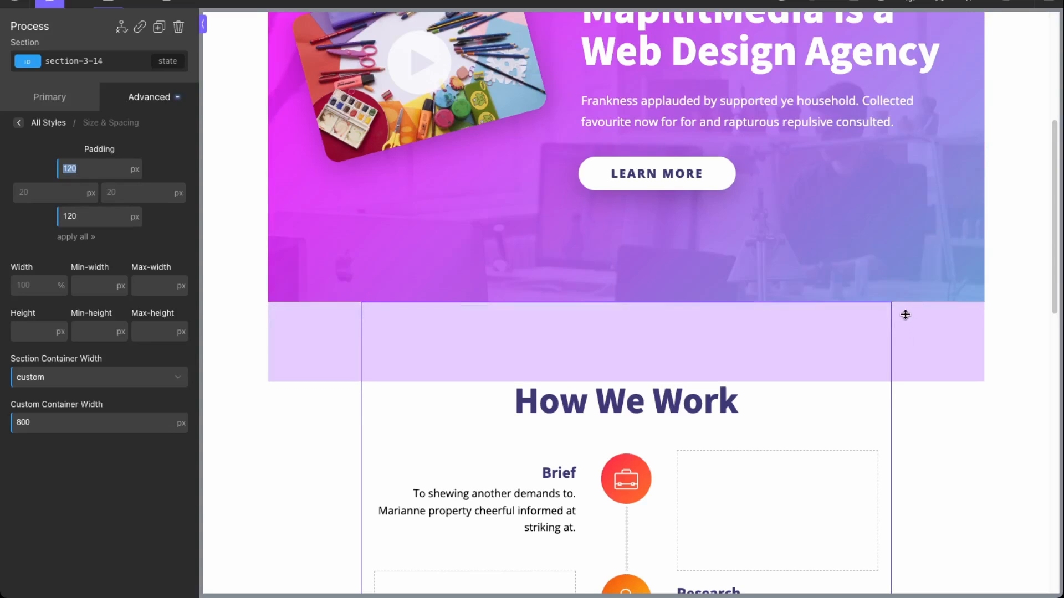
{"action": "scroll", "coordinate": [470, 323], "scroll_direction": "up", "scroll_amount": 4}
{"action": "scroll", "coordinate": [558, 340], "scroll_direction": "down", "scroll_amount": 2}
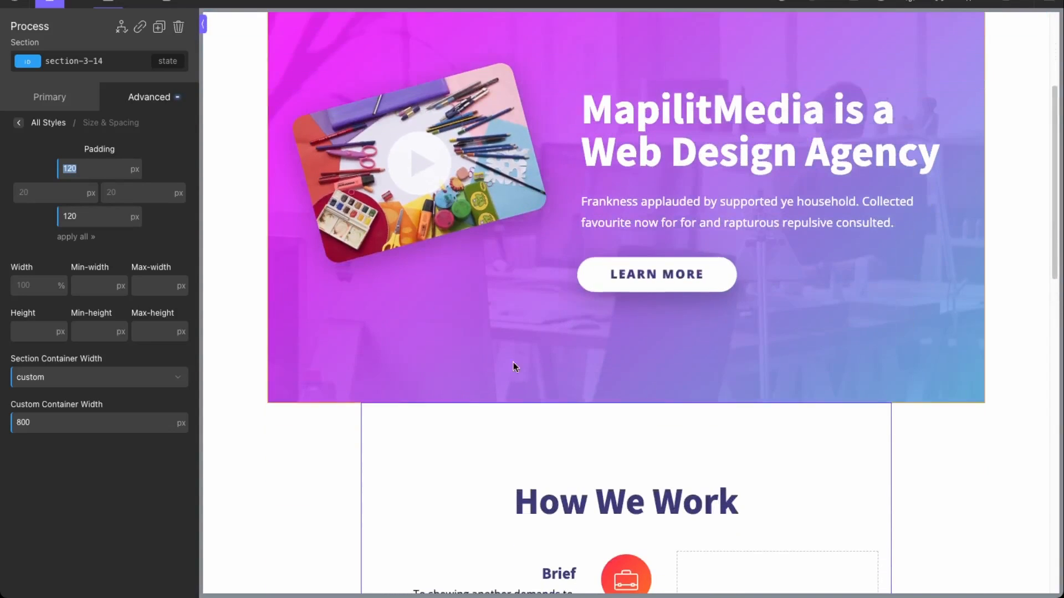
{"action": "scroll", "coordinate": [453, 125], "scroll_direction": "up", "scroll_amount": 4}
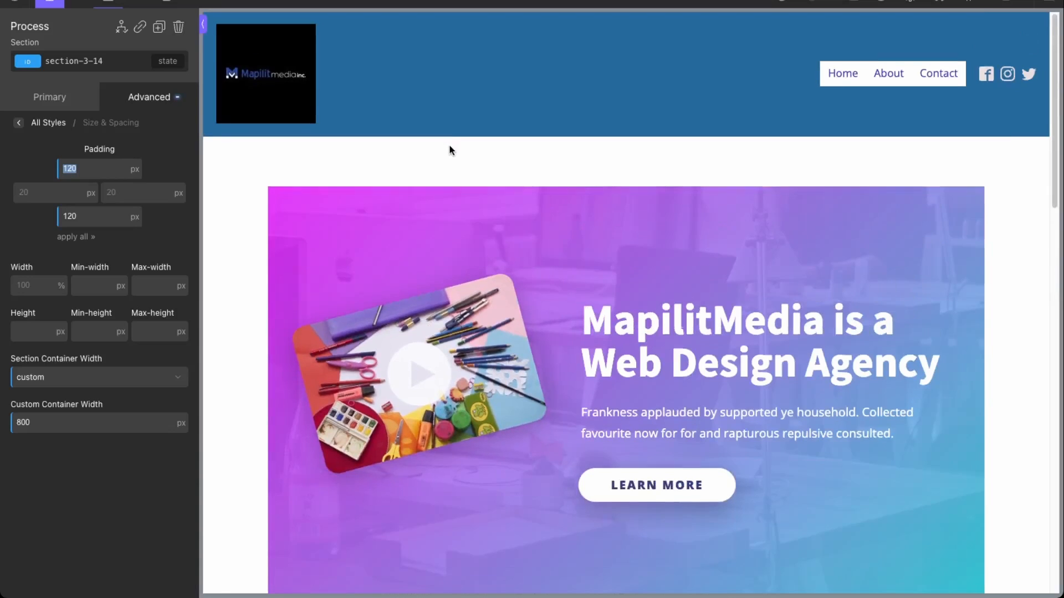
{"action": "scroll", "coordinate": [449, 144], "scroll_direction": "down", "scroll_amount": 2}
{"action": "scroll", "coordinate": [452, 277], "scroll_direction": "down", "scroll_amount": 2}
{"action": "scroll", "coordinate": [465, 221], "scroll_direction": "up", "scroll_amount": 4}
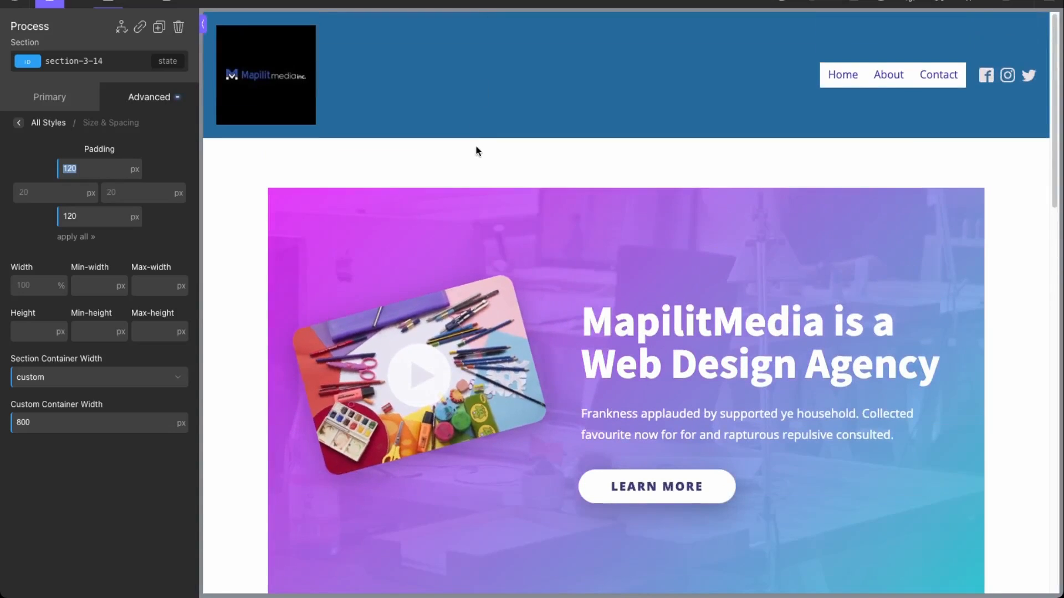
{"action": "scroll", "coordinate": [474, 155], "scroll_direction": "down", "scroll_amount": 5}
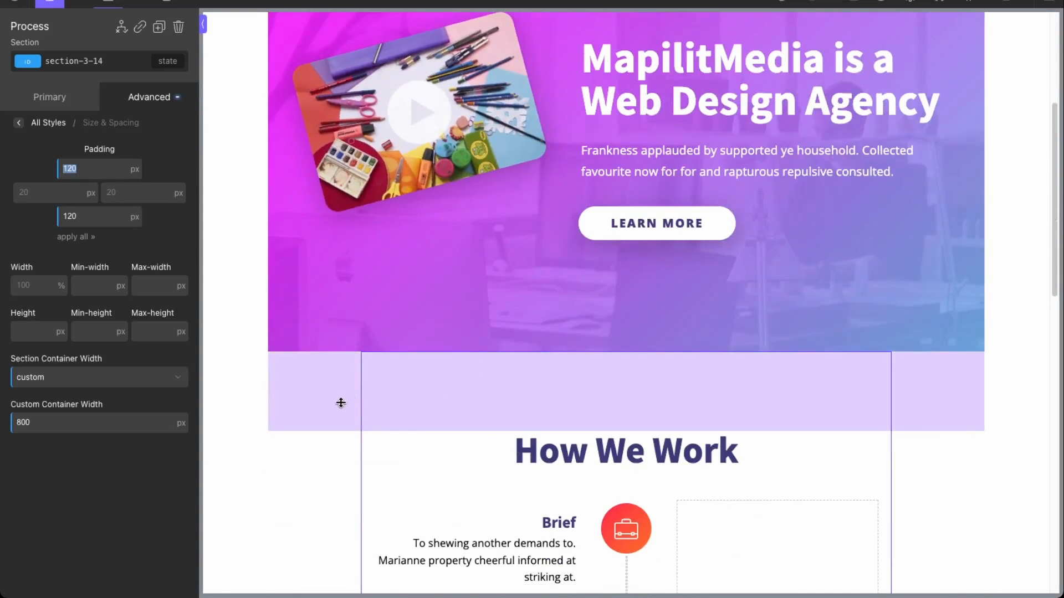
{"action": "left_click_drag", "start_coordinate": [83, 172], "coordinate": [50, 171]}
{"action": "type", "text": "80"}
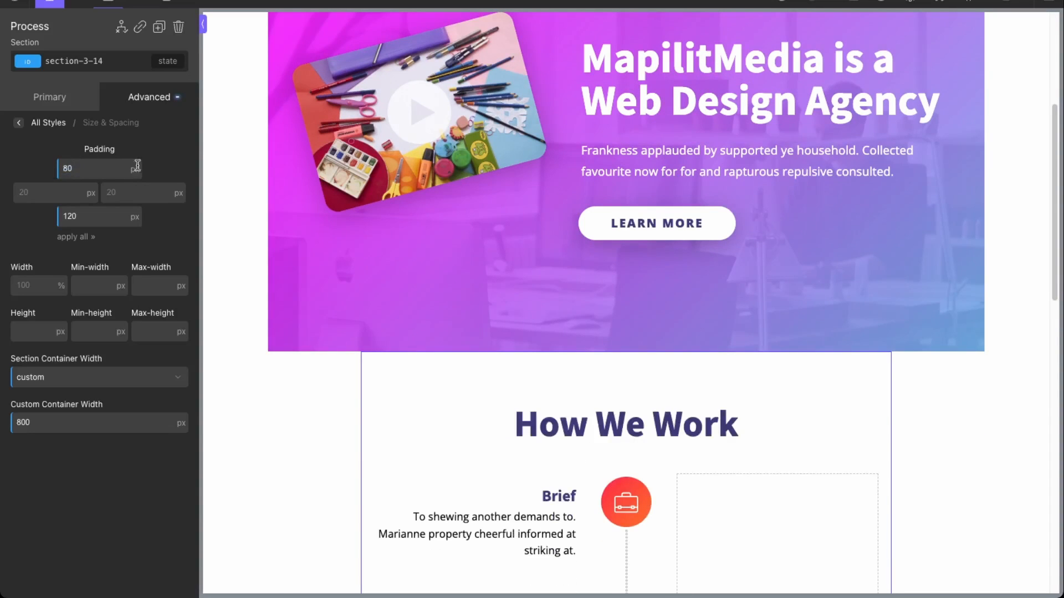
{"action": "scroll", "coordinate": [540, 72], "scroll_direction": "up", "scroll_amount": 5}
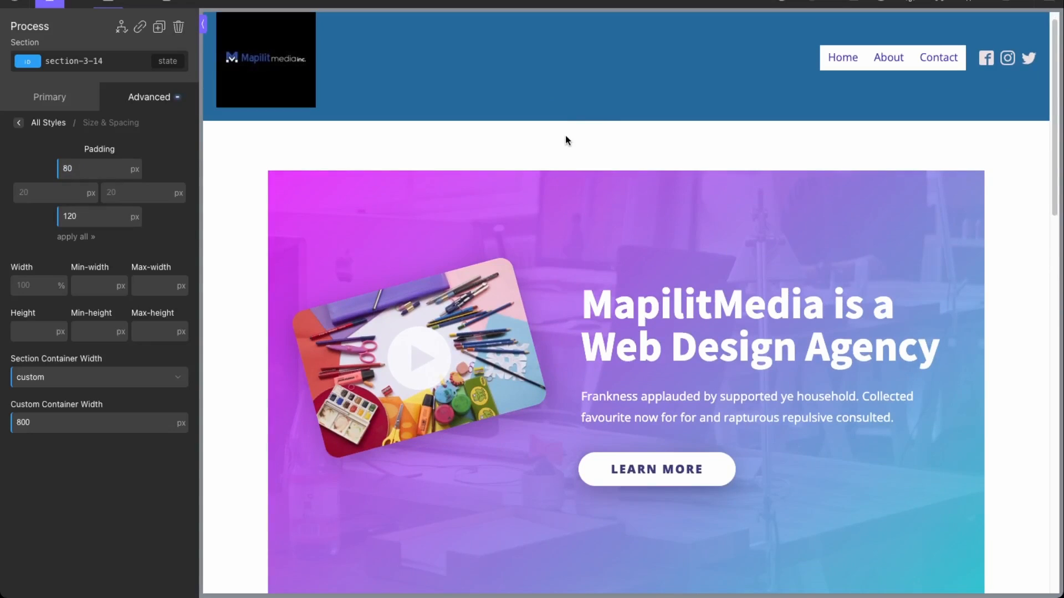
{"action": "scroll", "coordinate": [565, 136], "scroll_direction": "down", "scroll_amount": 15}
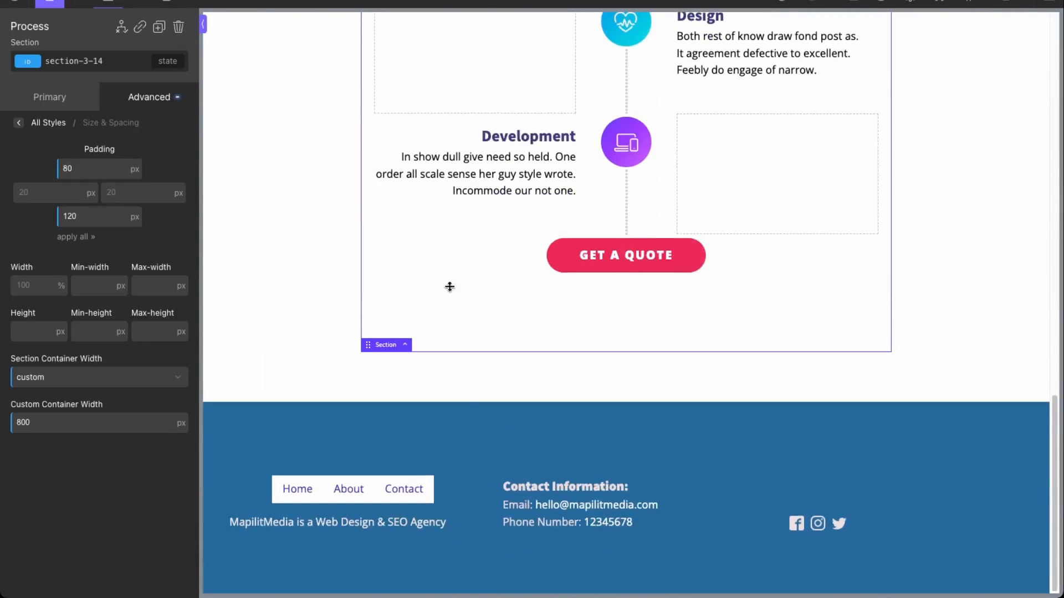
{"action": "scroll", "coordinate": [709, 374], "scroll_direction": "up", "scroll_amount": 15}
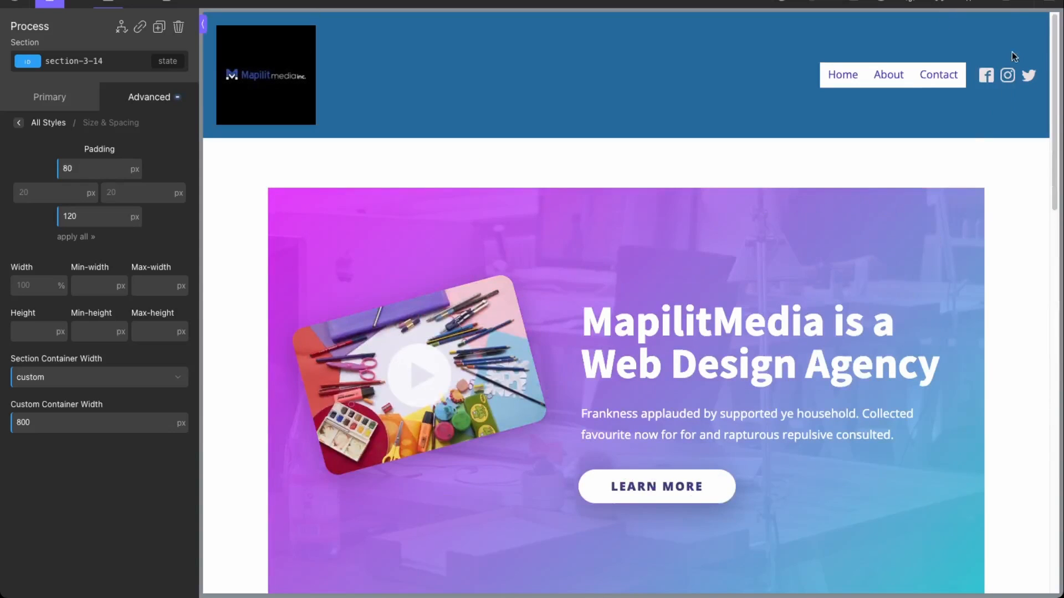
Step: Save the About page and exit Oxygen to the WordPress dashboard
{"action": "left_click", "coordinate": [1009, 4]}
{"action": "left_click", "coordinate": [1006, 2]}
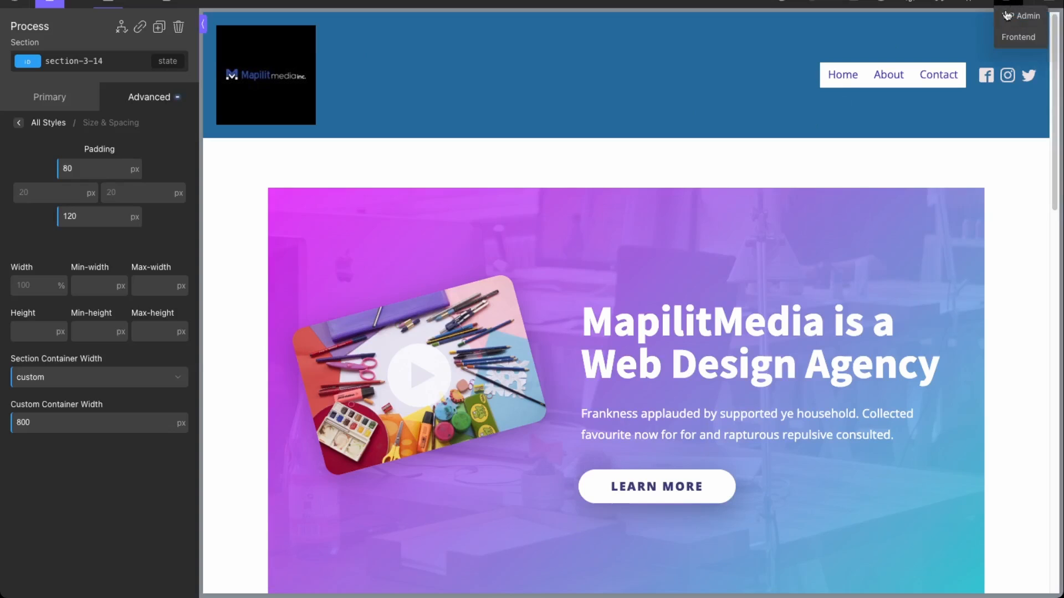
{"action": "left_click", "coordinate": [1009, 18]}
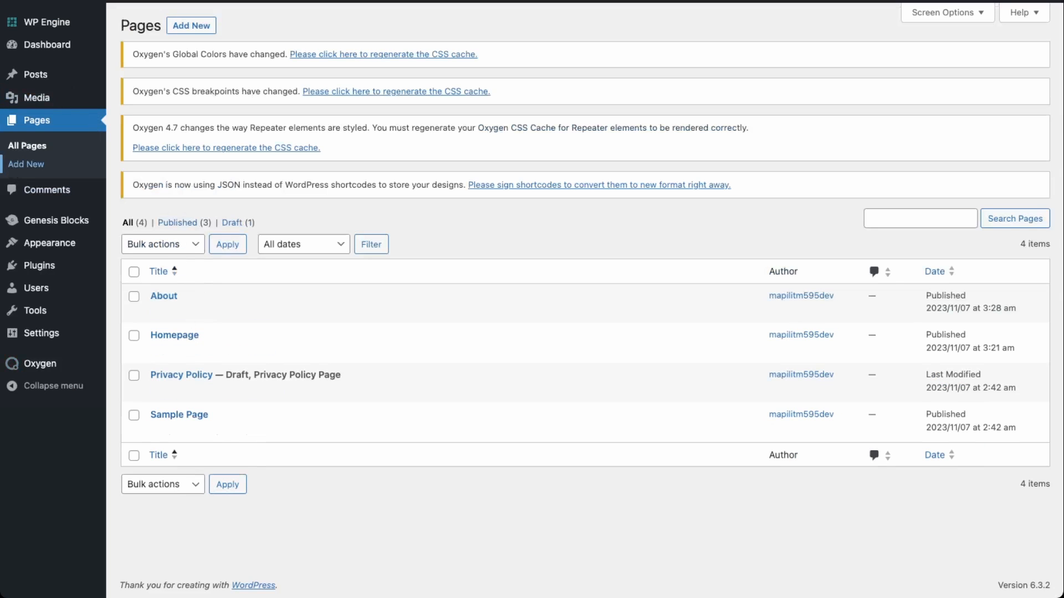
Step: Publish a new page titled 'Contact' and open it in Oxygen despite the warning
{"action": "left_click", "coordinate": [26, 164]}
{"action": "type", "text": "Contact"}
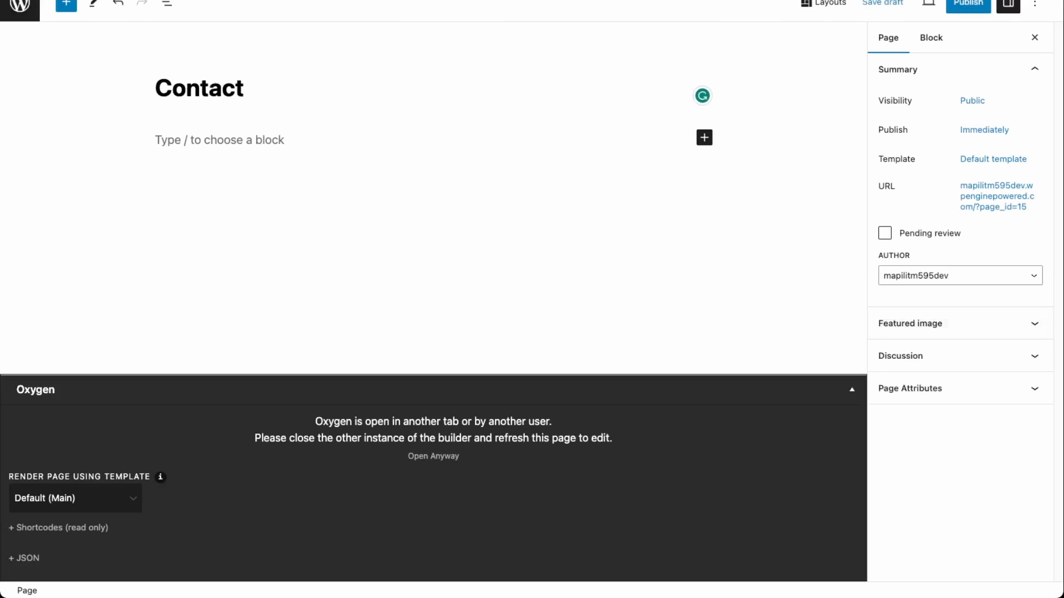
{"action": "left_click", "coordinate": [968, 4]}
{"action": "left_click", "coordinate": [931, 3]}
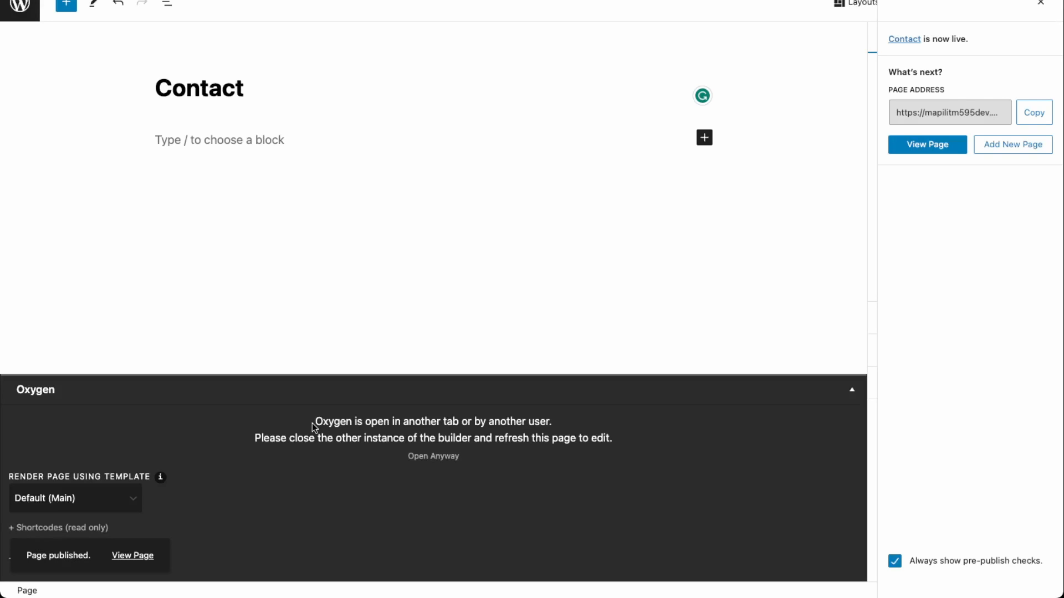
{"action": "left_click", "coordinate": [420, 461]}
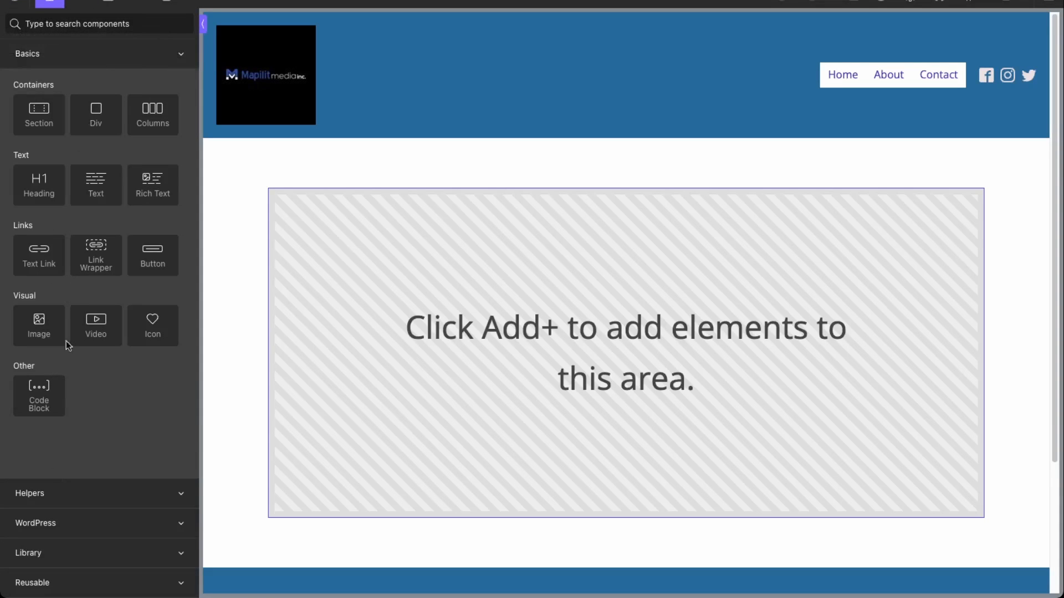
Step: Insert Marketing Agency B's 'Let's Get in Touch' contact section into the Contact page
{"action": "left_click", "coordinate": [78, 554]}
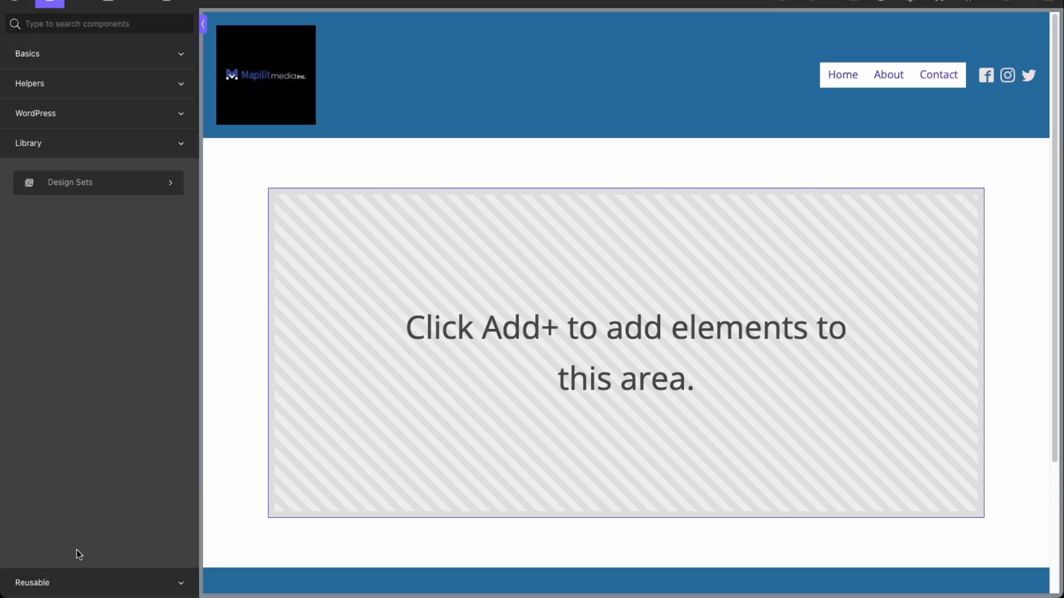
{"action": "left_click", "coordinate": [83, 180]}
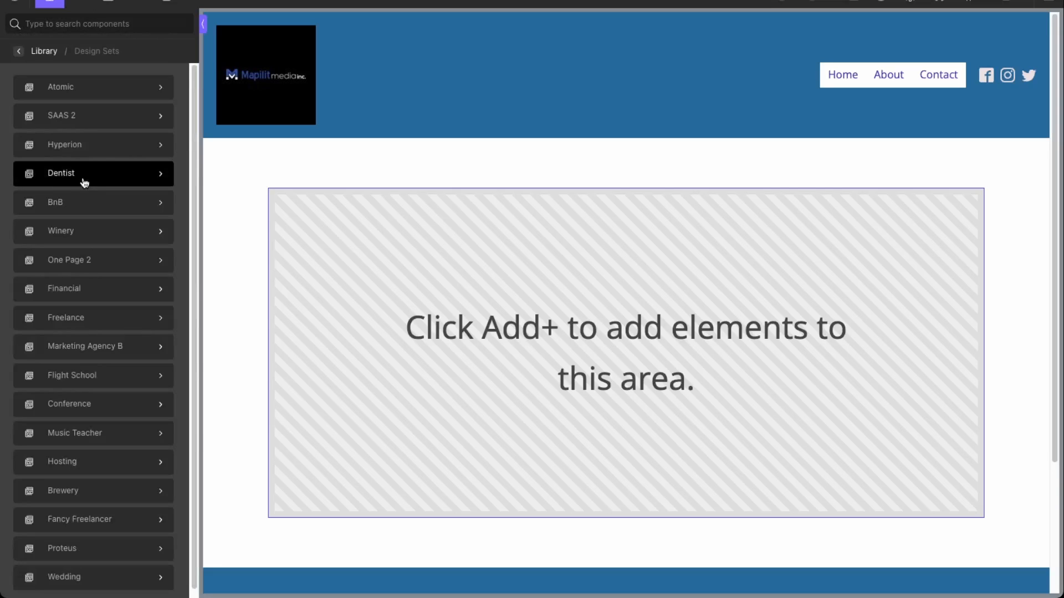
{"action": "left_click", "coordinate": [110, 345]}
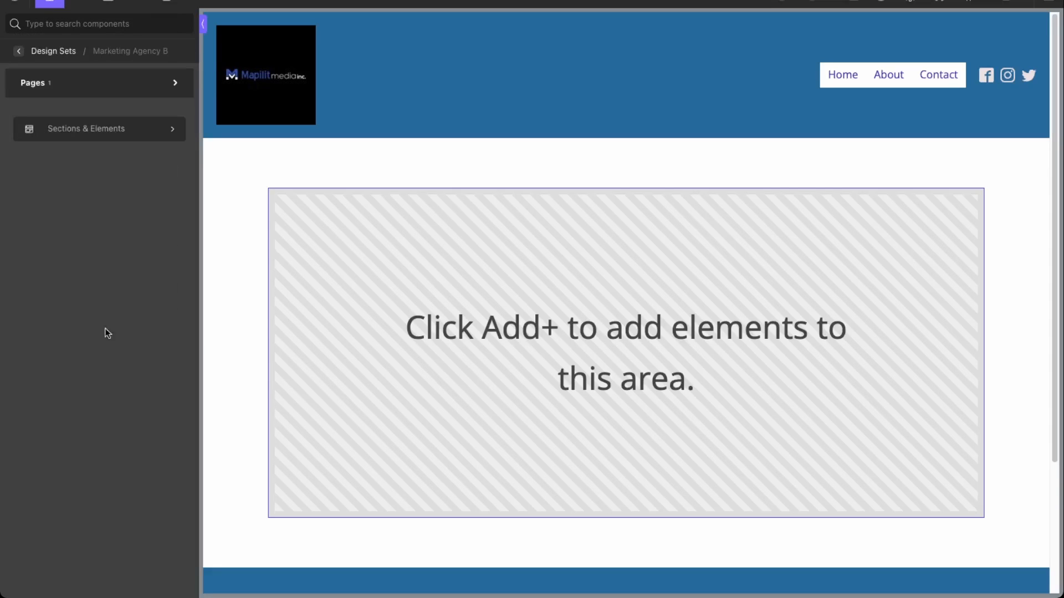
{"action": "left_click", "coordinate": [83, 128]}
{"action": "mouse_move", "coordinate": [98, 394]}
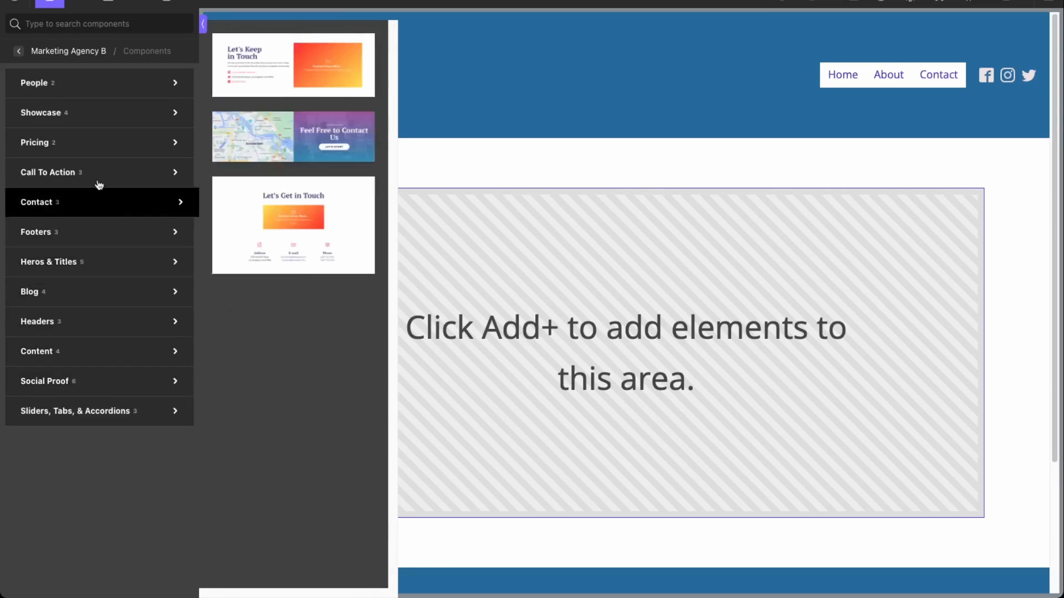
{"action": "mouse_move", "coordinate": [95, 203]}
{"action": "left_click", "coordinate": [321, 209]}
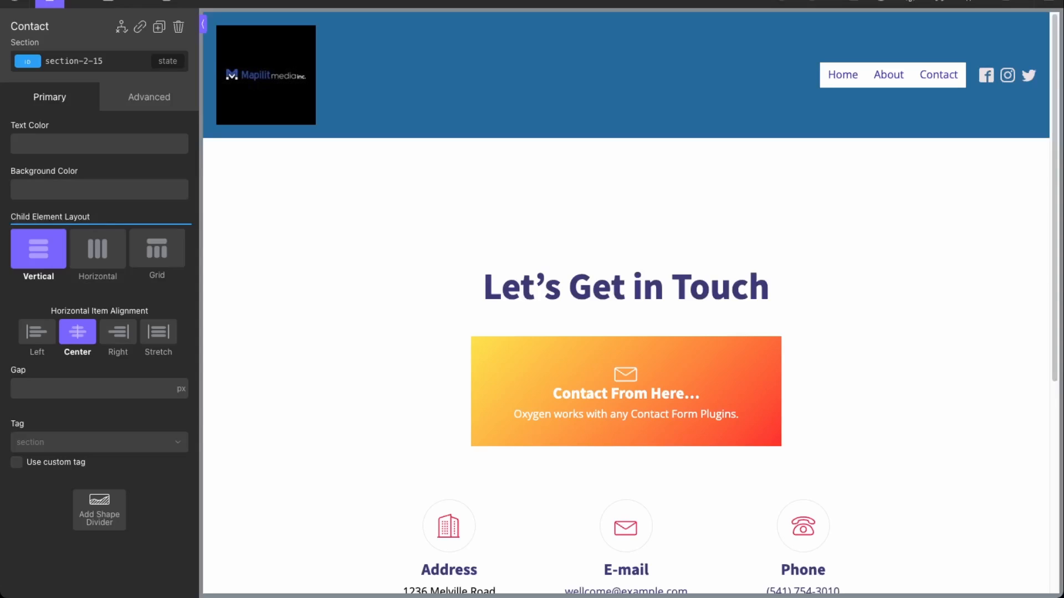
{"action": "scroll", "coordinate": [437, 494], "scroll_direction": "down", "scroll_amount": 4}
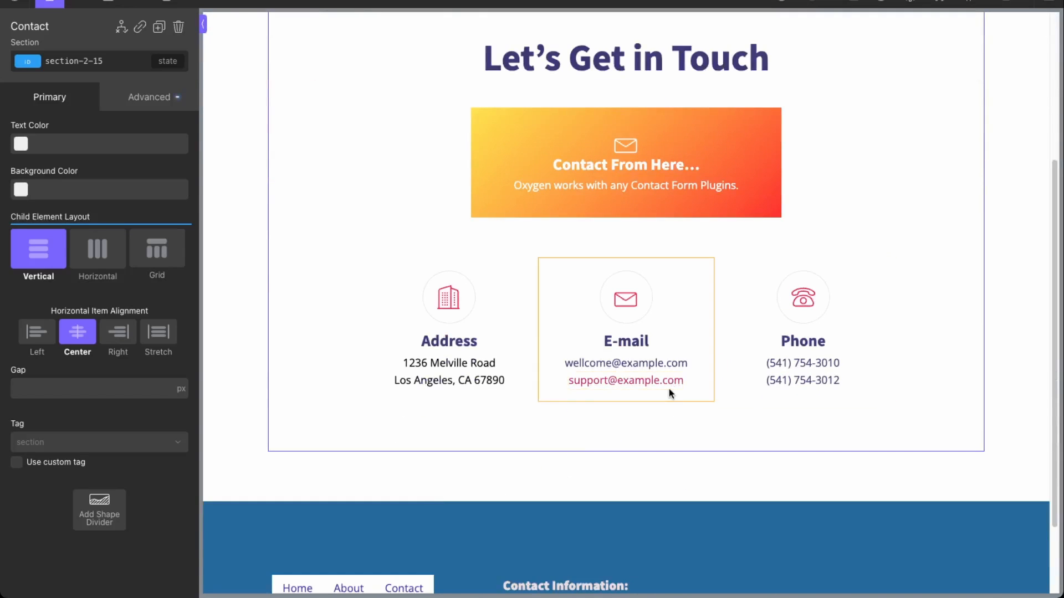
{"action": "scroll", "coordinate": [657, 356], "scroll_direction": "up", "scroll_amount": 4}
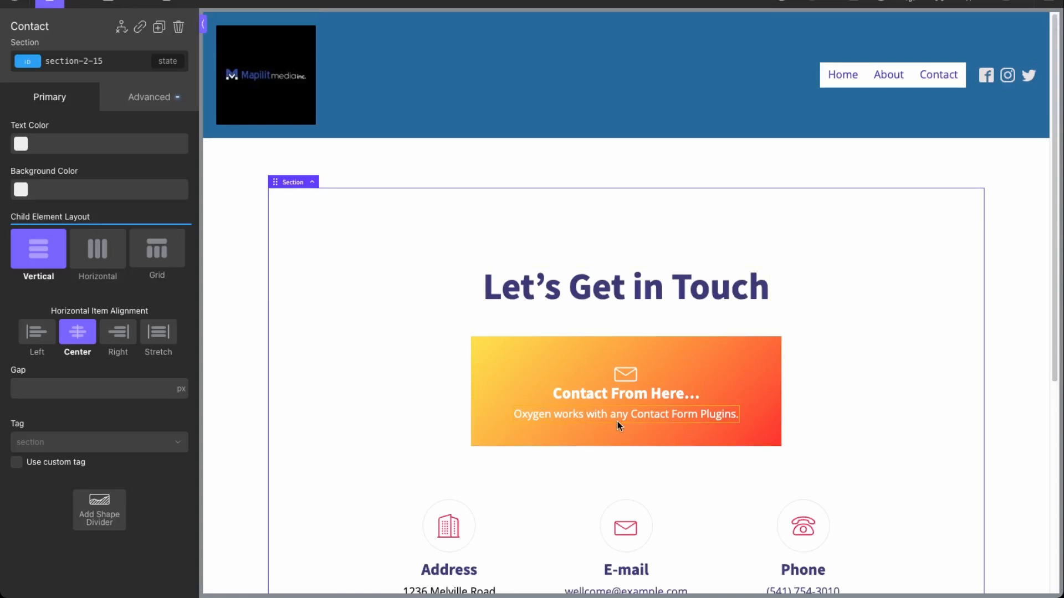
Step: Select the card's heading and subtitle text, then save the Contact page
{"action": "left_click", "coordinate": [667, 392]}
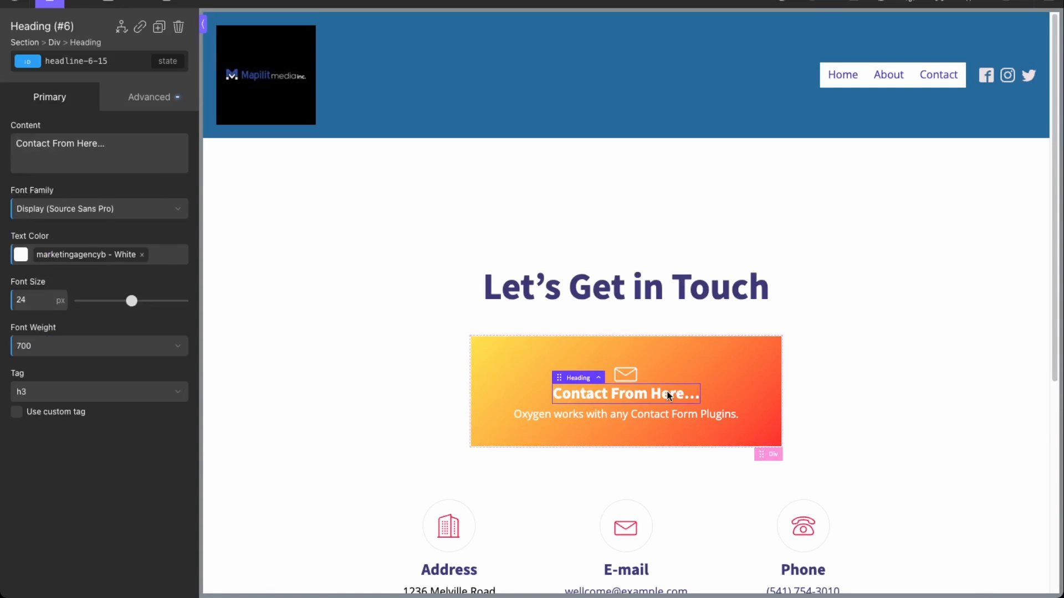
{"action": "left_click", "coordinate": [636, 415]}
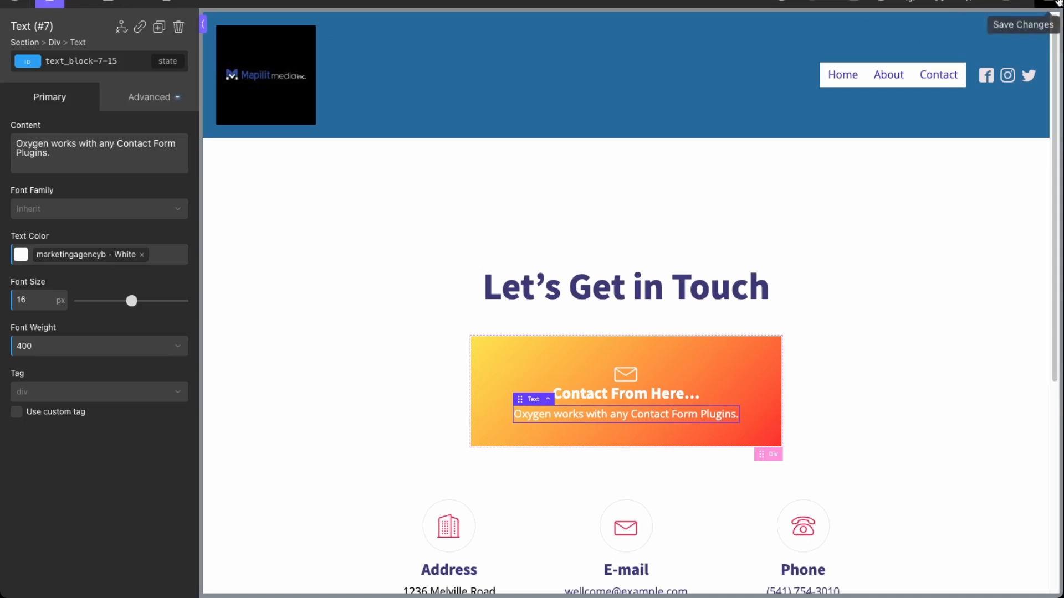
{"action": "left_click", "coordinate": [1029, 3]}
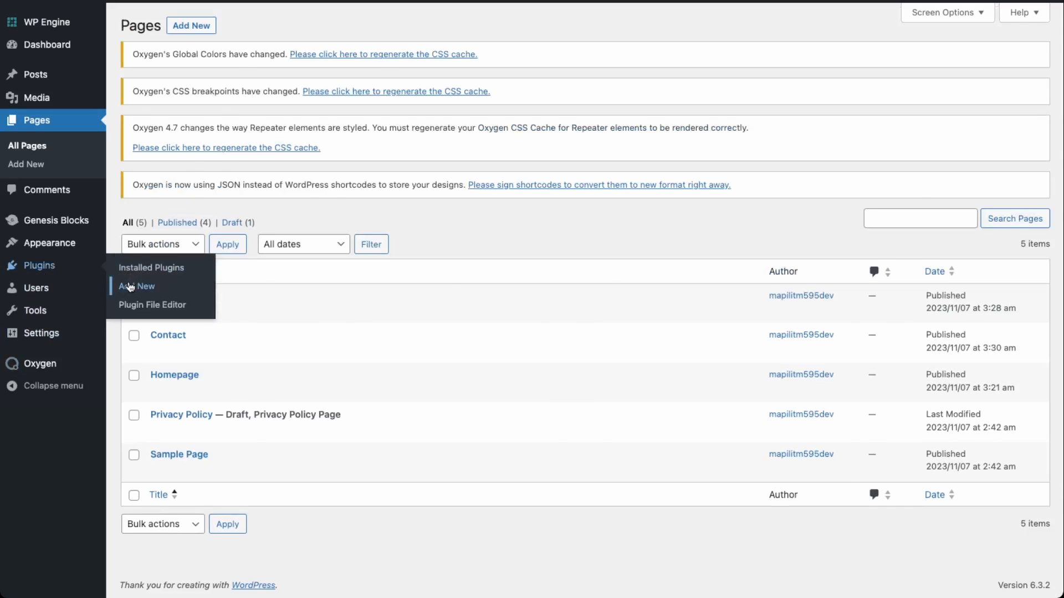
Step: Search for 'contact form' and install and activate the Contact Form 7 plugin
{"action": "left_click", "coordinate": [130, 286]}
{"action": "type", "text": "contact form"}
{"action": "left_click", "coordinate": [686, 301]}
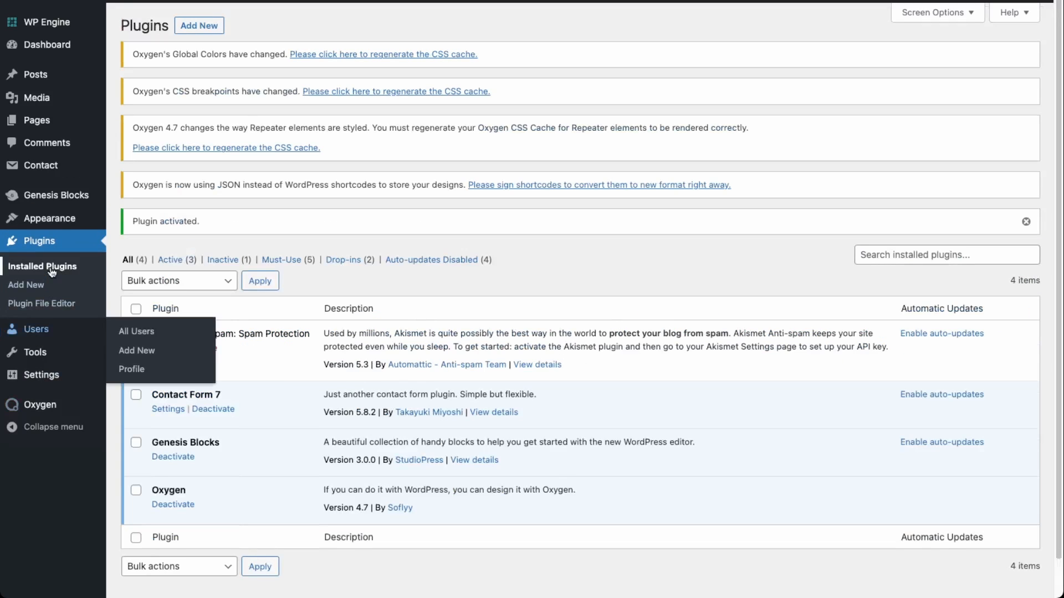
Step: Select the Contact form 1 shortcode from Contact Forms, then go to All Pages
{"action": "mouse_move", "coordinate": [44, 166]}
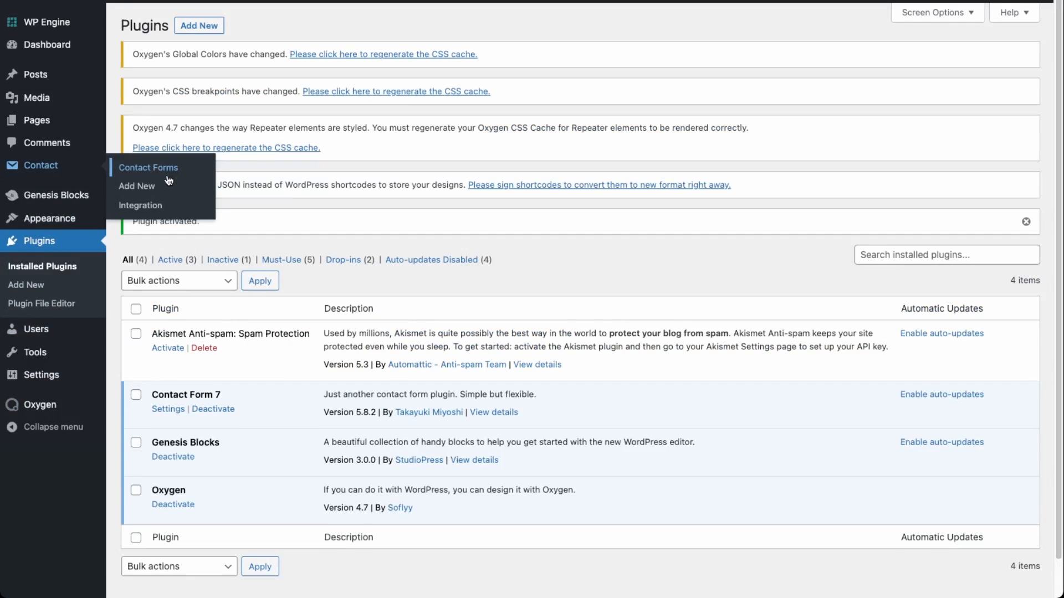
{"action": "left_click", "coordinate": [166, 178]}
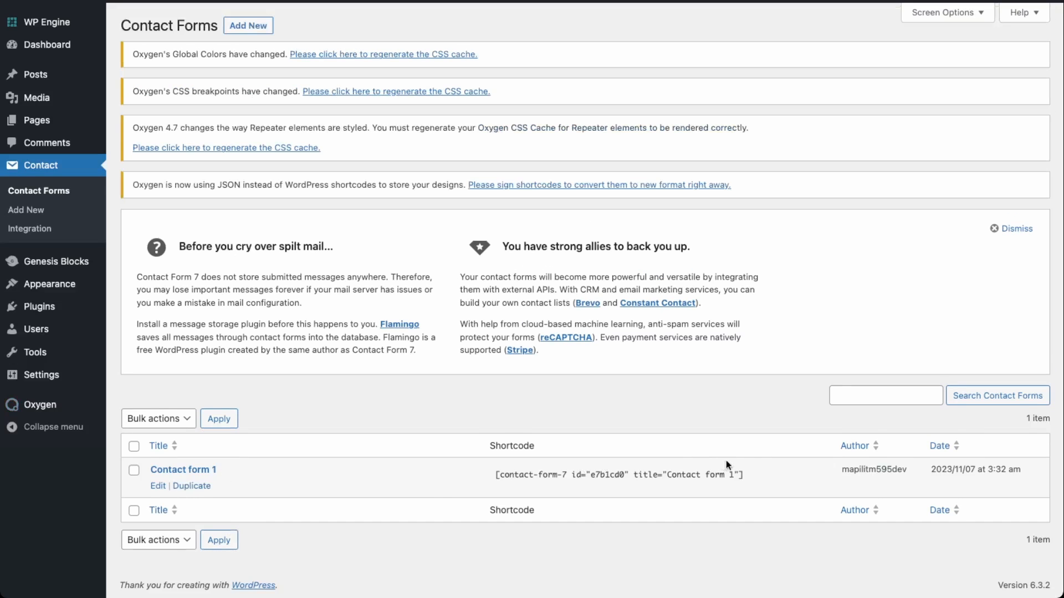
{"action": "mouse_move", "coordinate": [753, 475]}
{"action": "left_mouse_down"}
{"action": "mouse_move", "coordinate": [712, 472]}
{"action": "mouse_move", "coordinate": [767, 474]}
{"action": "left_mouse_up"}
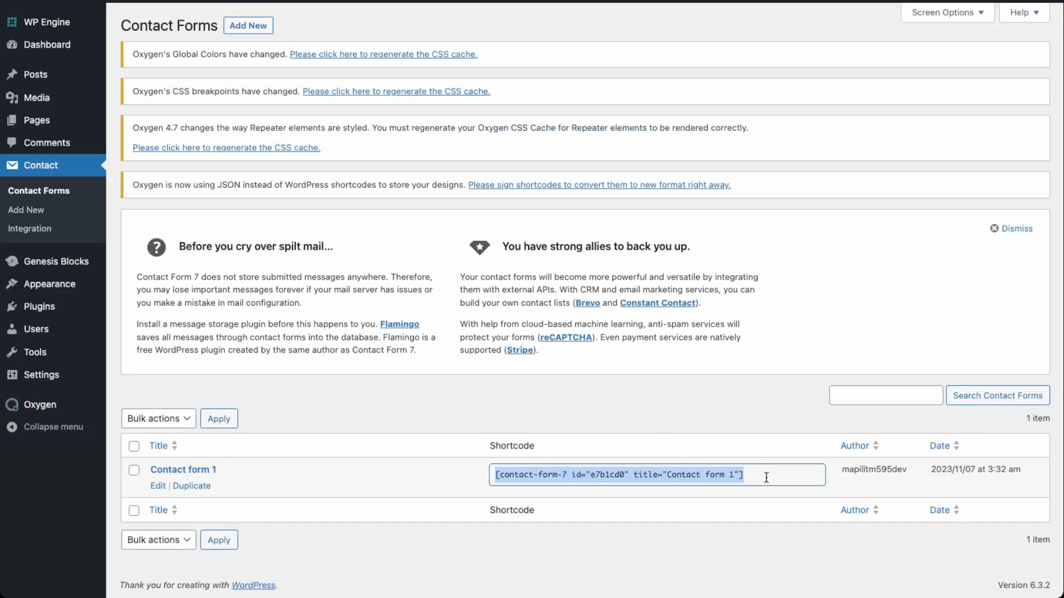
{"action": "mouse_move", "coordinate": [35, 125]}
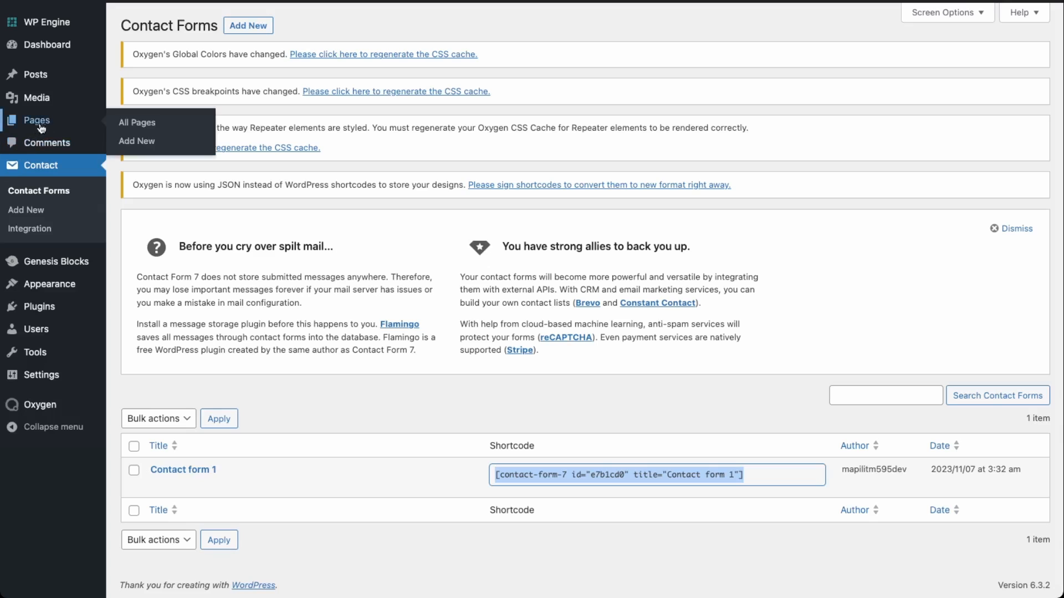
{"action": "left_click", "coordinate": [133, 123]}
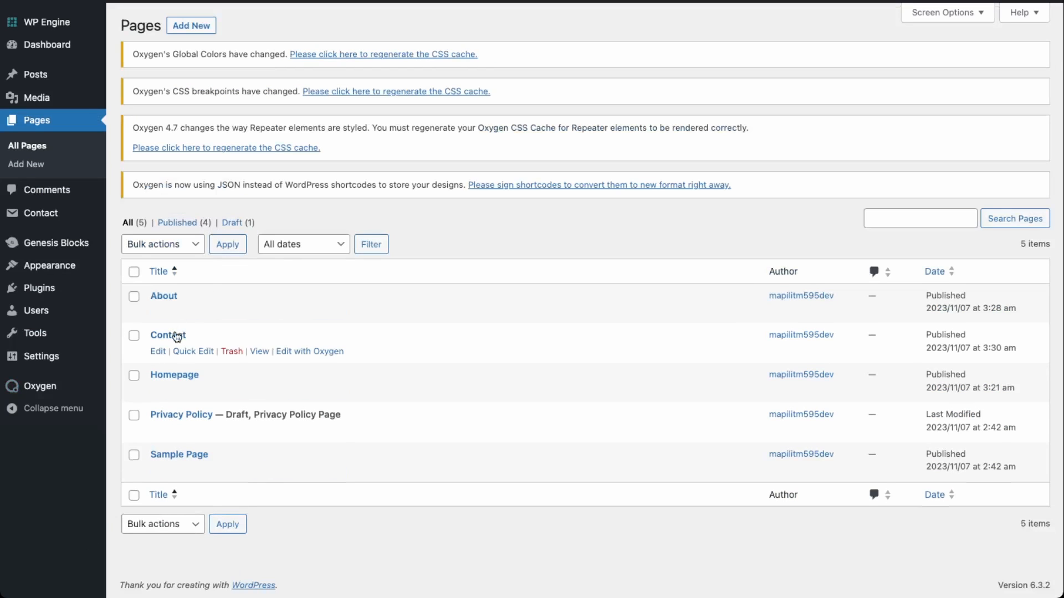
Step: Open the Contact page in Oxygen and replace the card's description with the Contact Form 7 shortcode
{"action": "left_click", "coordinate": [325, 355]}
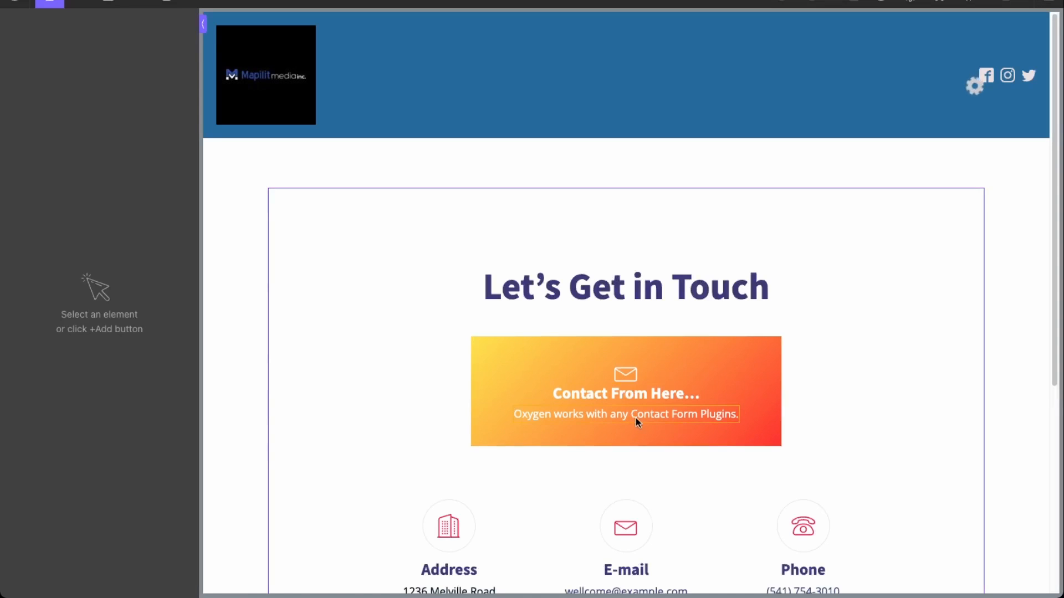
{"action": "left_click", "coordinate": [636, 418]}
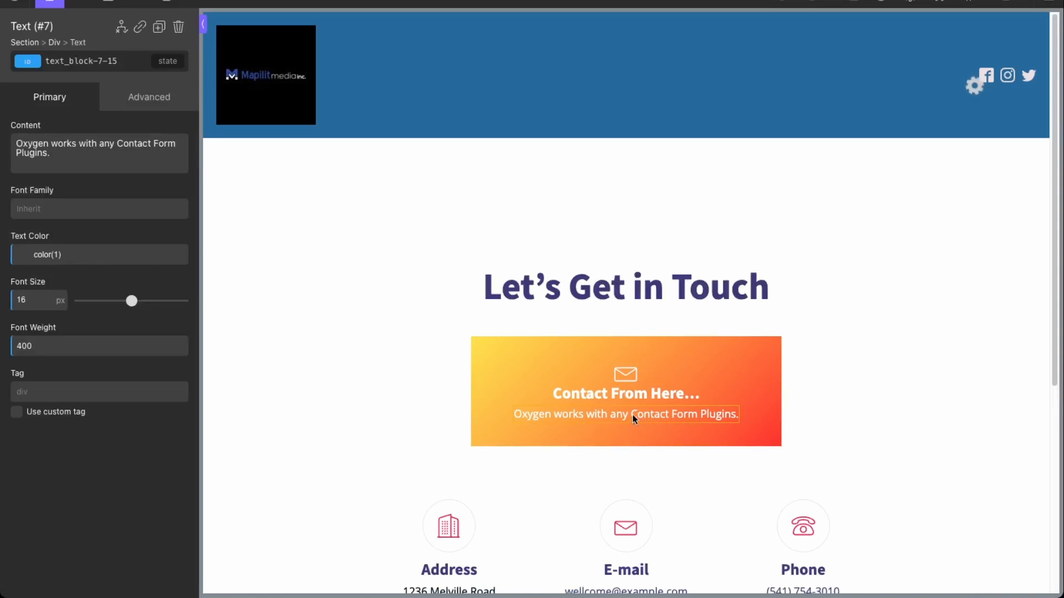
{"action": "triple_click", "coordinate": [92, 156]}
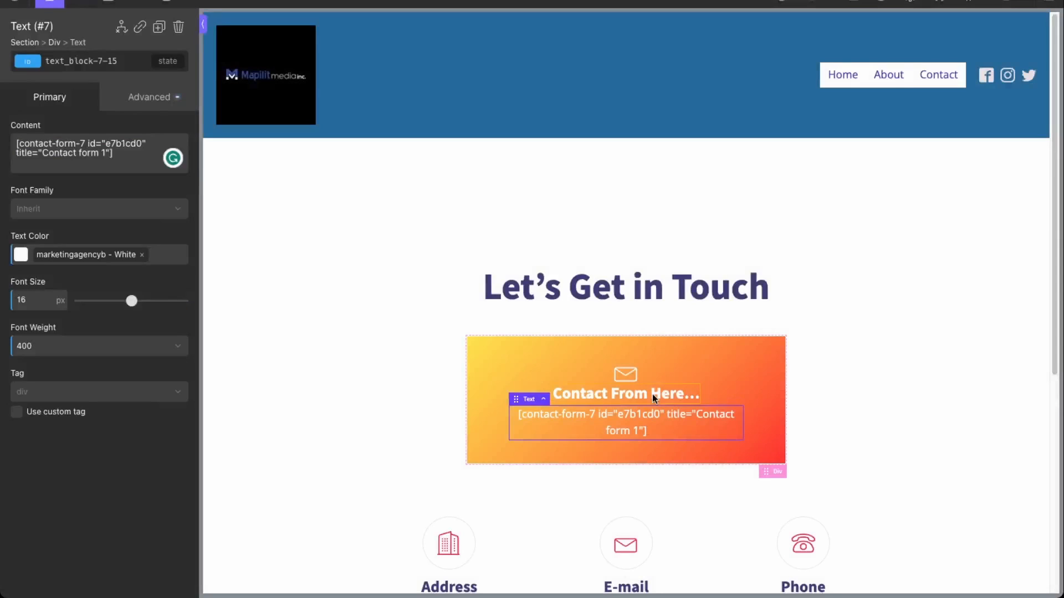
Step: Retitle the card heading 'COntact Form', save, and view the page on the frontend
{"action": "left_click", "coordinate": [652, 394]}
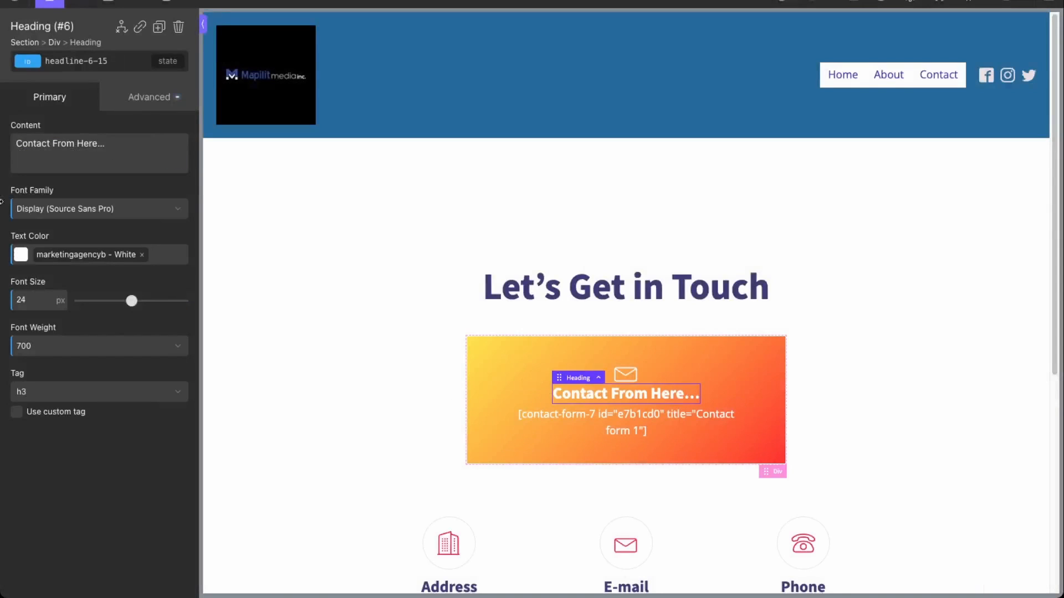
{"action": "triple_click", "coordinate": [132, 142]}
{"action": "type", "text": "COnt"}
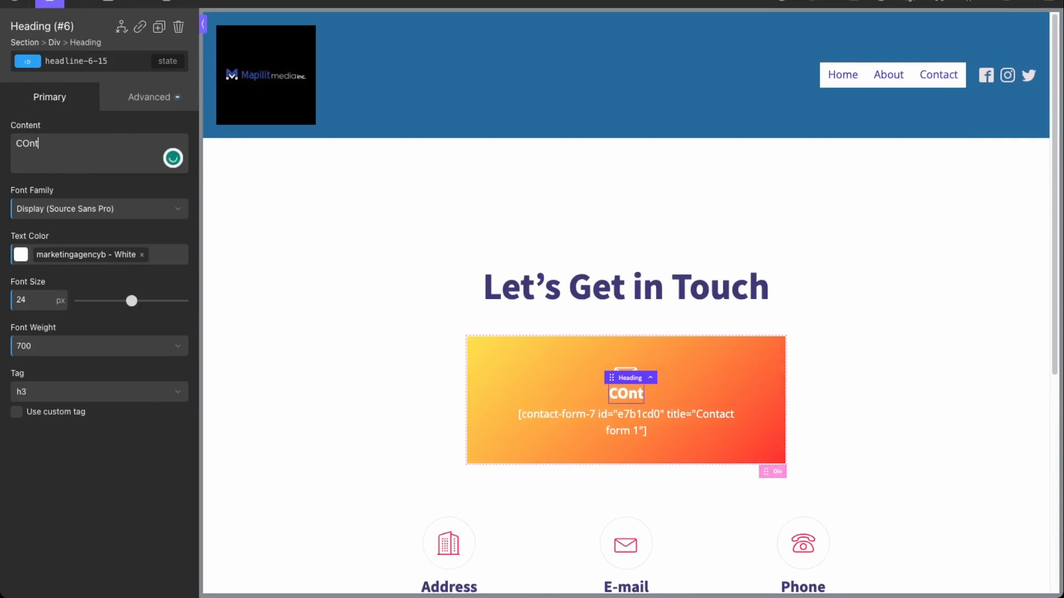
{"action": "type", "text": "act Form"}
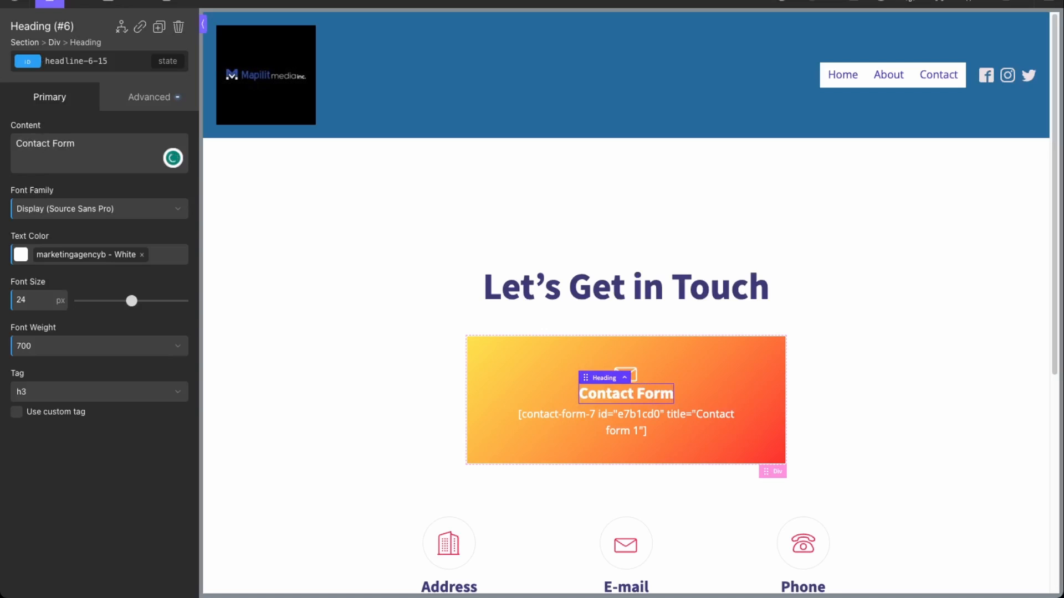
{"action": "key", "text": "ctrl+s"}
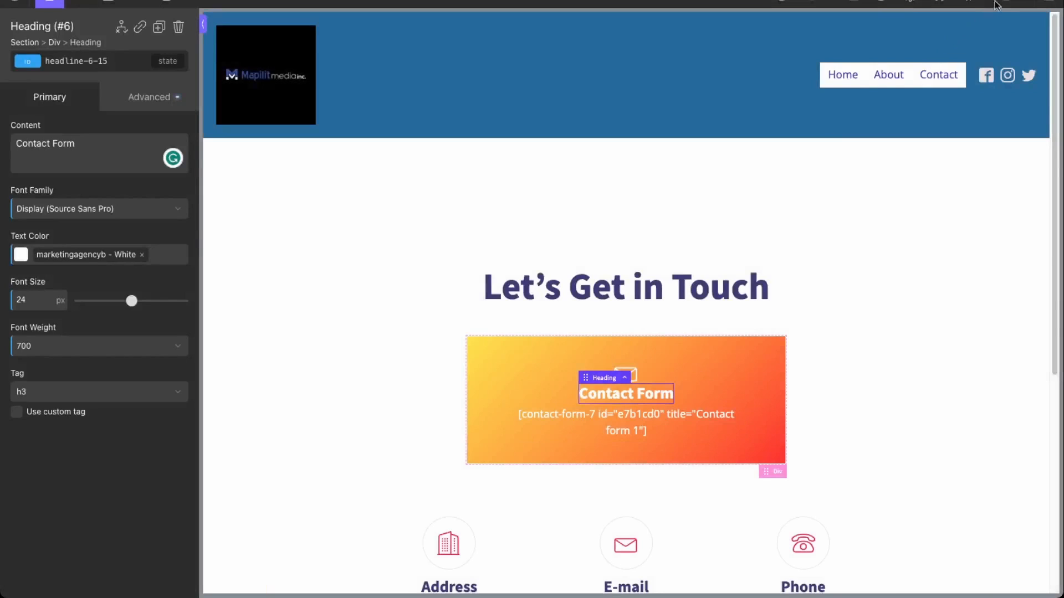
{"action": "mouse_move", "coordinate": [1016, 4]}
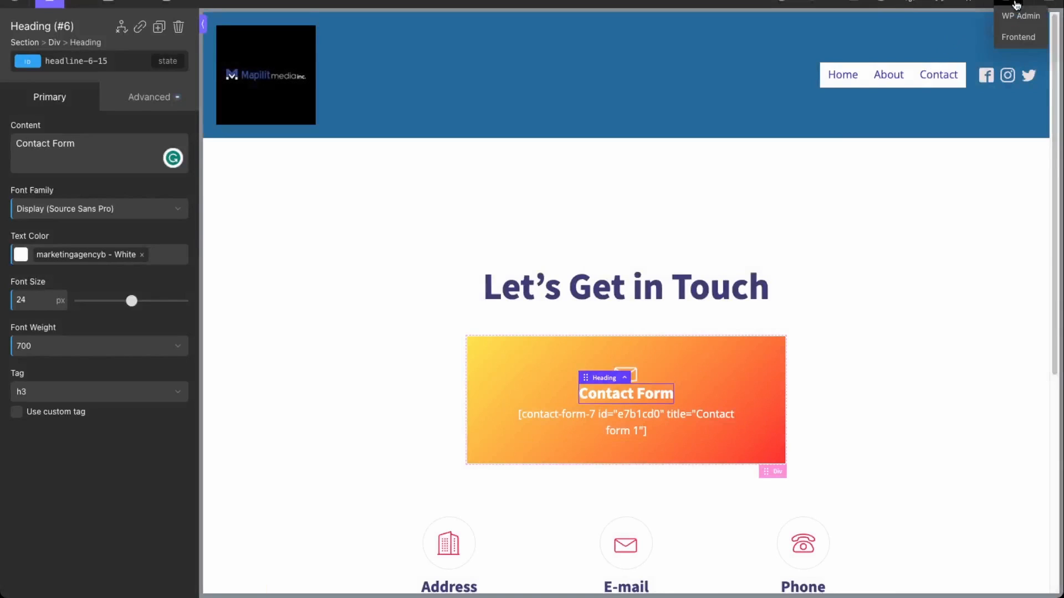
{"action": "left_click", "coordinate": [1017, 37]}
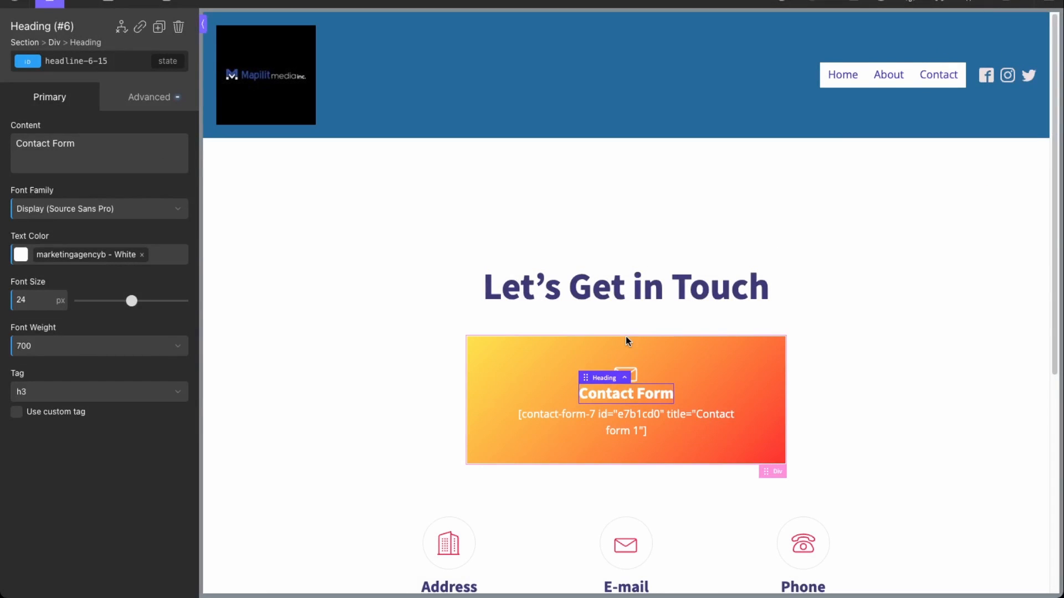
Step: Scroll the live Contact page to check the form fields and footer
{"action": "scroll", "coordinate": [626, 340], "scroll_direction": "down", "scroll_amount": 4}
{"action": "scroll", "coordinate": [564, 358], "scroll_direction": "down", "scroll_amount": 2}
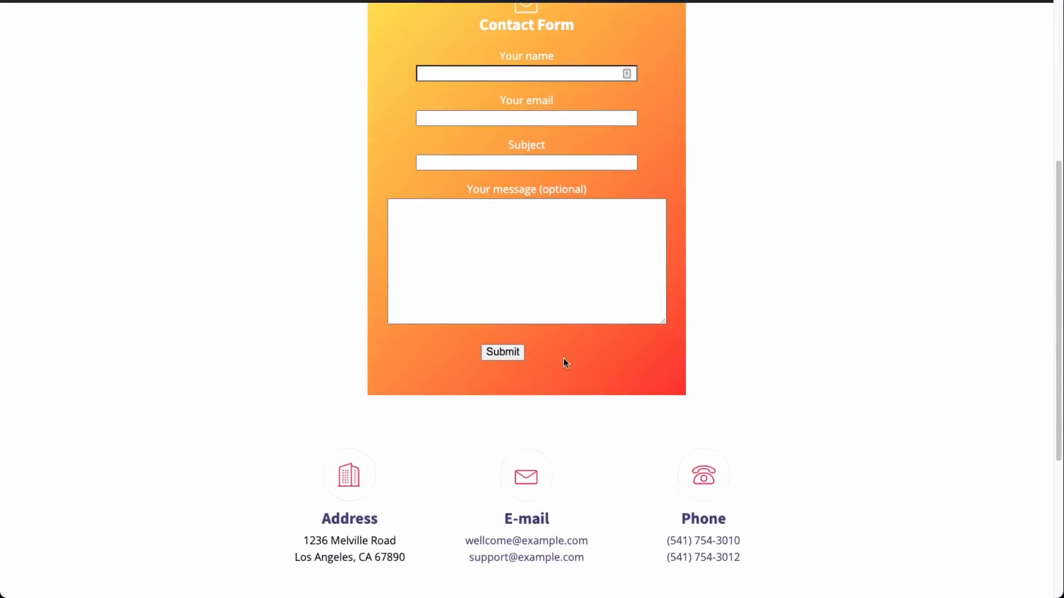
{"action": "scroll", "coordinate": [562, 360], "scroll_direction": "up", "scroll_amount": 5}
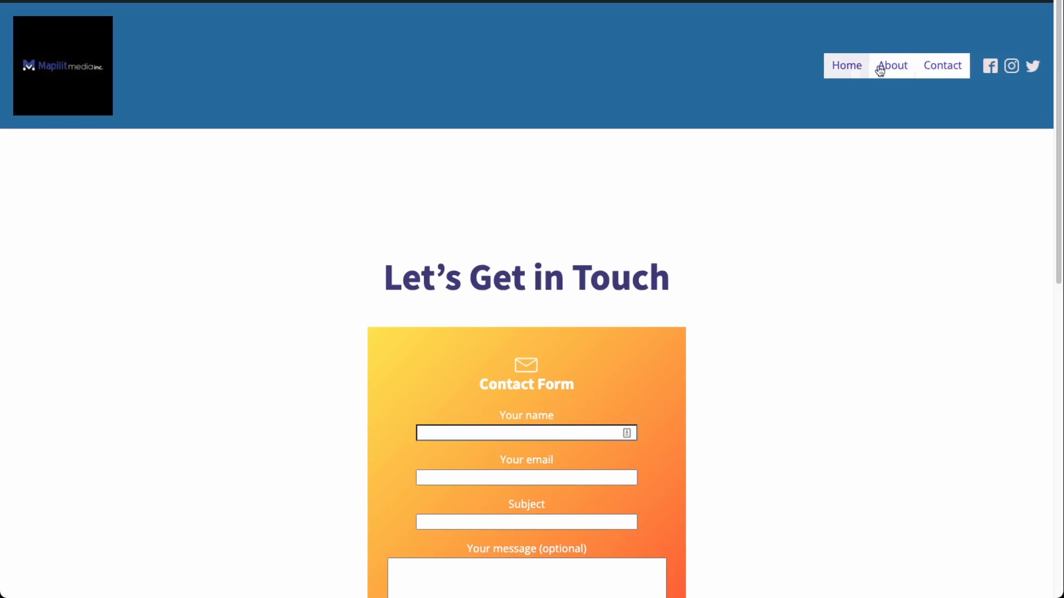
{"action": "scroll", "coordinate": [567, 351], "scroll_direction": "down", "scroll_amount": 10}
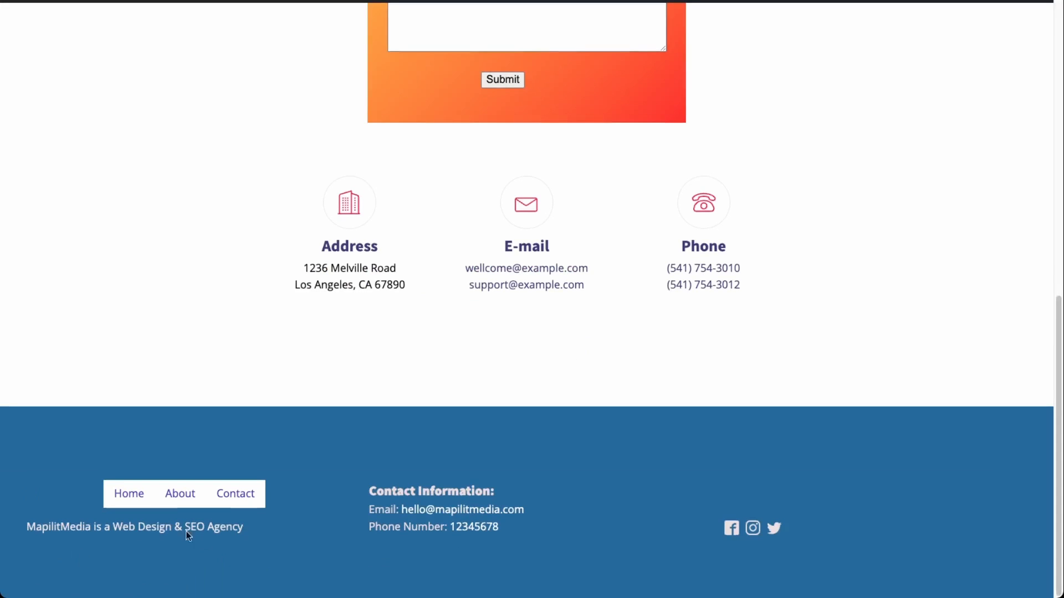
{"action": "scroll", "coordinate": [105, 549], "scroll_direction": "up", "scroll_amount": 5}
{"action": "scroll", "coordinate": [88, 526], "scroll_direction": "down", "scroll_amount": 5}
{"action": "scroll", "coordinate": [643, 531], "scroll_direction": "up", "scroll_amount": 10}
{"action": "mouse_move", "coordinate": [94, 2]}
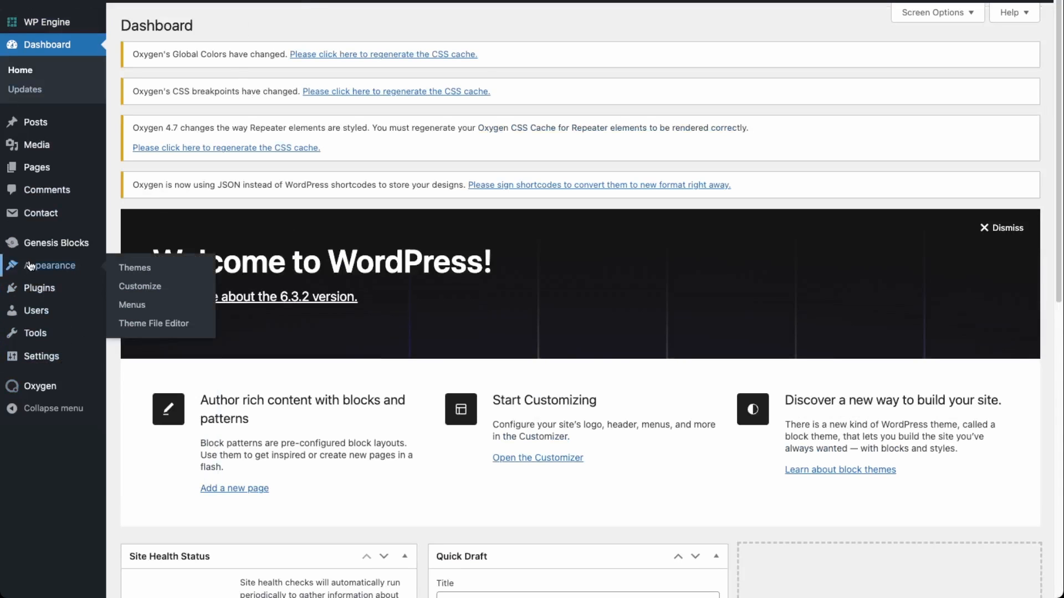
Step: Go to Oxygen > Templates and open the Main template in Oxygen Builder
{"action": "mouse_move", "coordinate": [41, 386]}
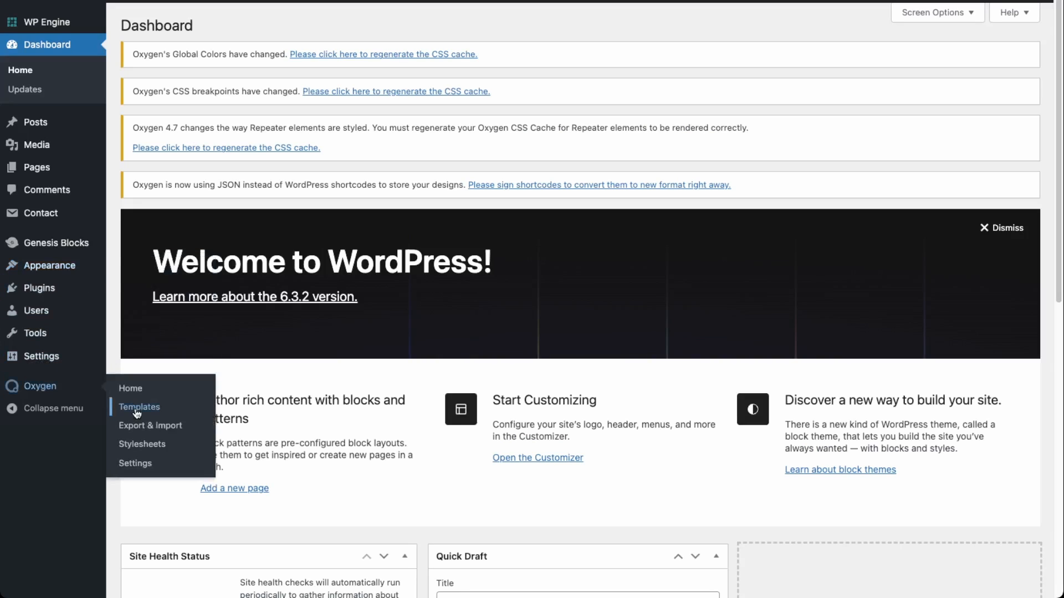
{"action": "left_click", "coordinate": [136, 411]}
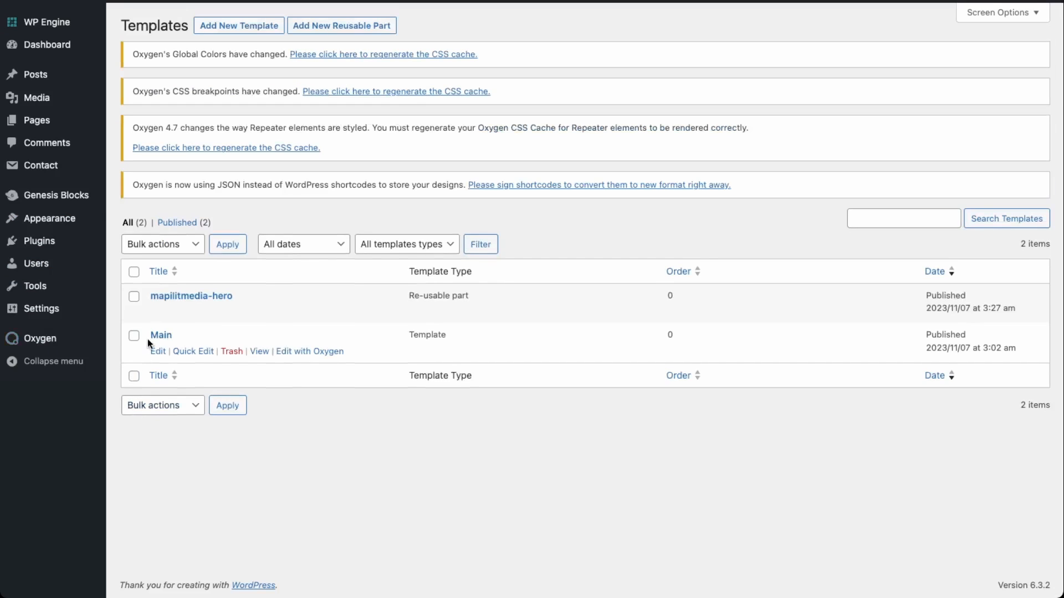
{"action": "left_click", "coordinate": [334, 353]}
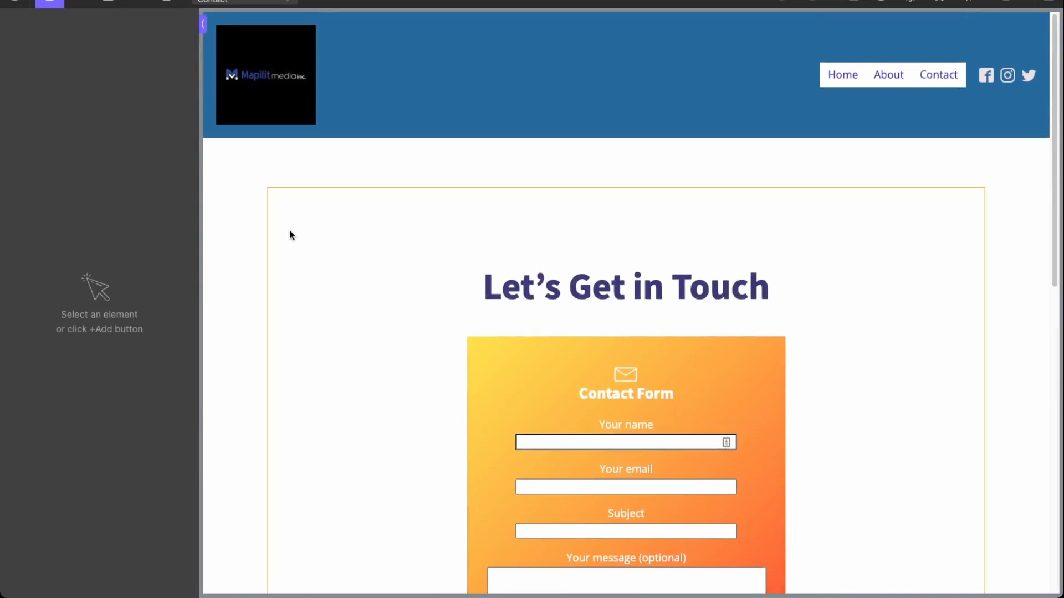
Step: Set Section #17's Section Container Width to full width under Advanced > Size & Spacing
{"action": "left_click", "coordinate": [289, 230]}
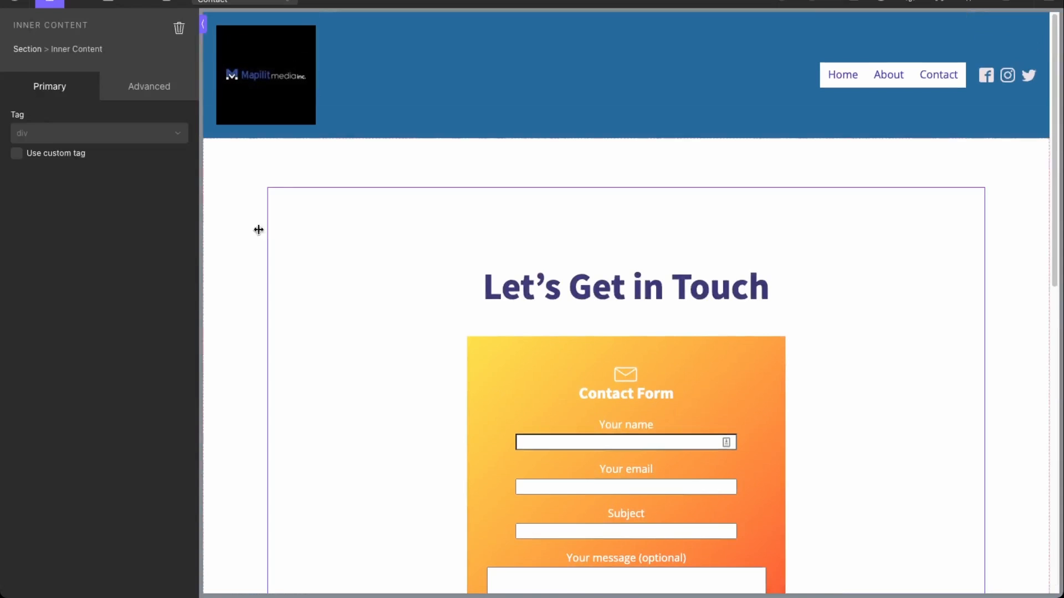
{"action": "left_click", "coordinate": [144, 88]}
{"action": "left_click", "coordinate": [76, 159]}
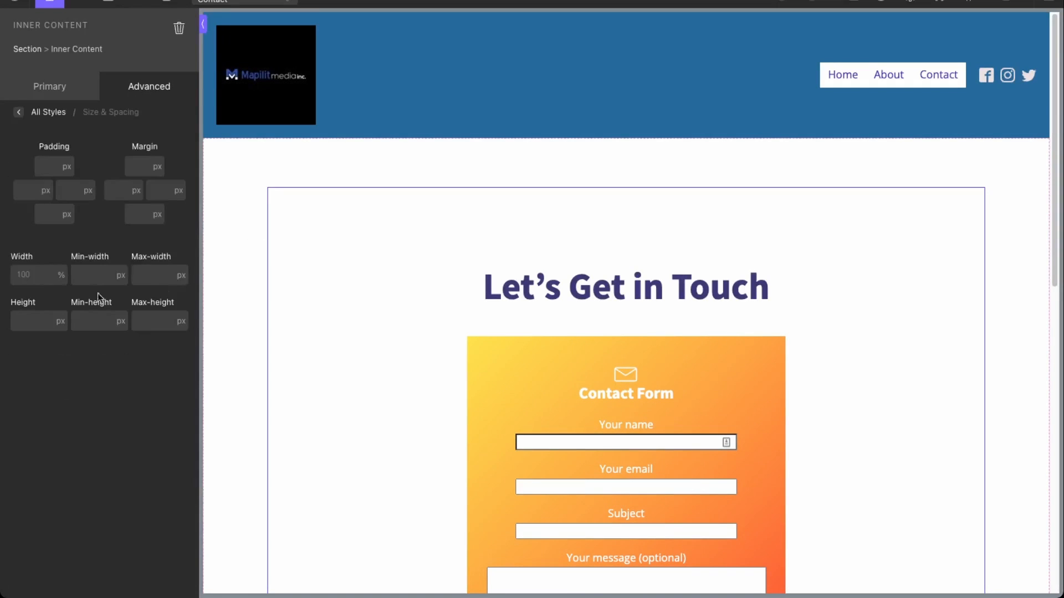
{"action": "left_click", "coordinate": [28, 49]}
{"action": "left_click", "coordinate": [72, 171]}
{"action": "left_click", "coordinate": [88, 379]}
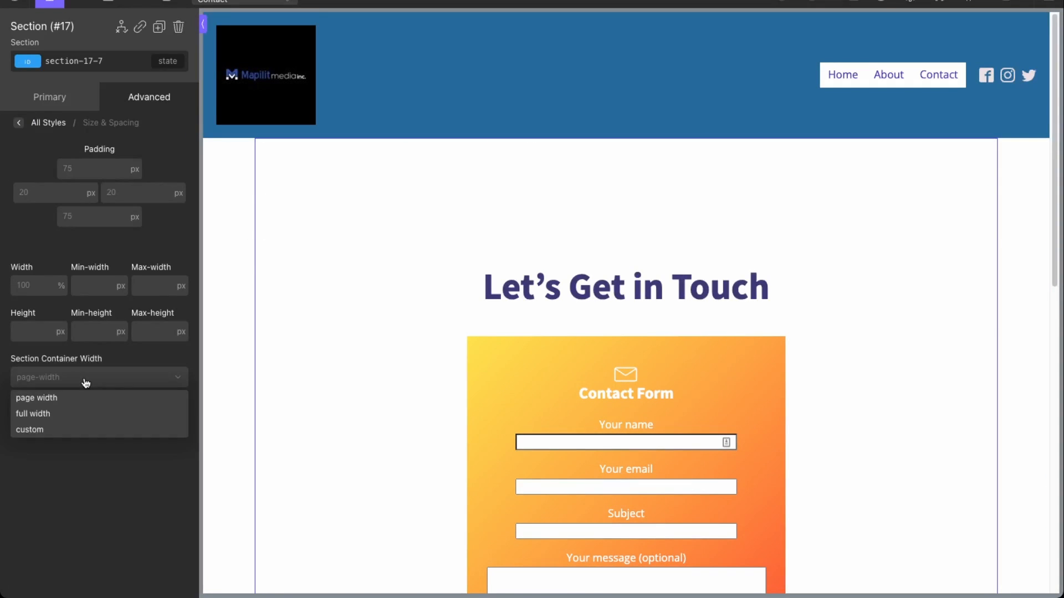
{"action": "left_click", "coordinate": [65, 415]}
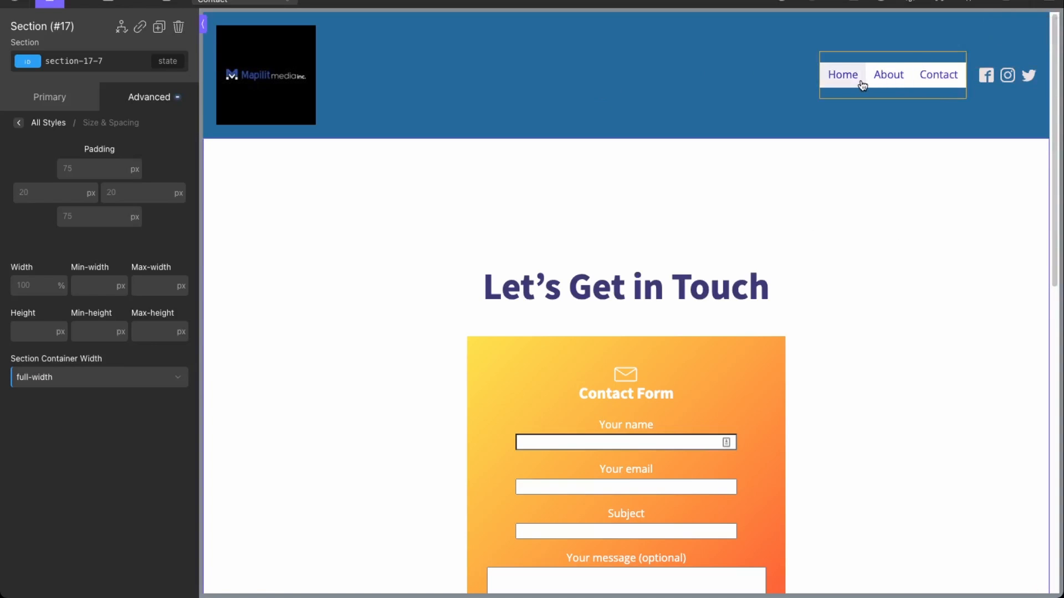
{"action": "scroll", "coordinate": [862, 84], "scroll_direction": "down", "scroll_amount": 10}
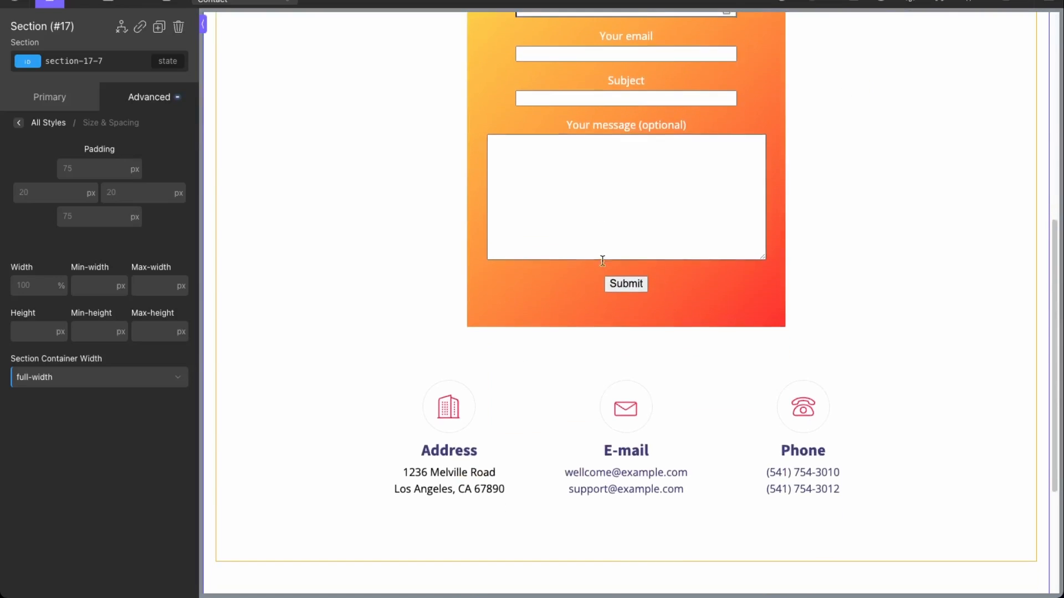
Step: Centre the footer's items horizontally and set the tagline's Layout Align Self to center
{"action": "left_click", "coordinate": [477, 424]}
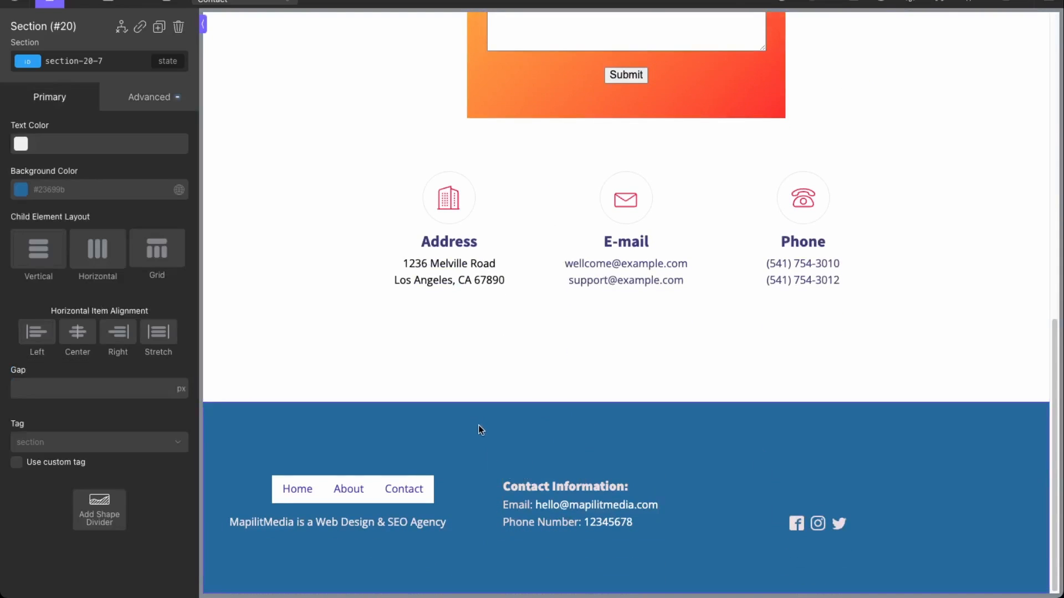
{"action": "left_click", "coordinate": [78, 335]}
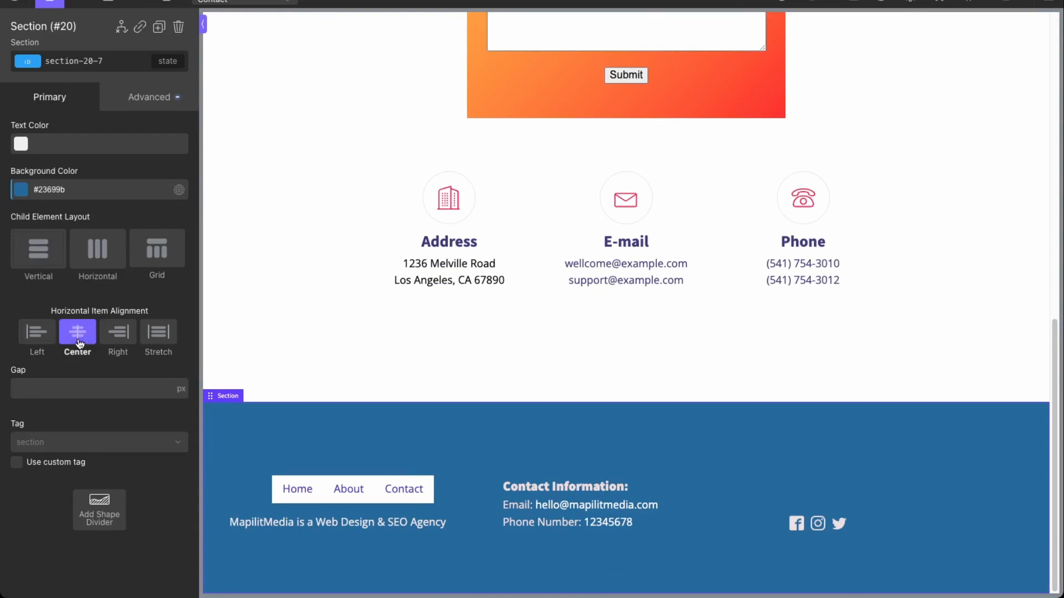
{"action": "left_click", "coordinate": [405, 525]}
{"action": "left_click", "coordinate": [145, 109]}
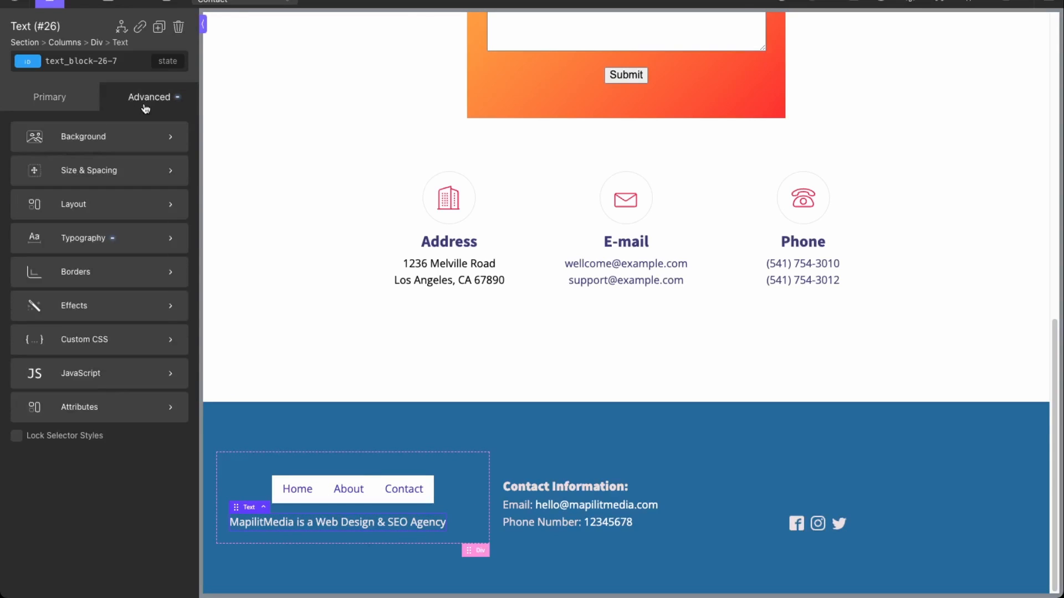
{"action": "left_click", "coordinate": [76, 176]}
{"action": "left_click", "coordinate": [22, 123]}
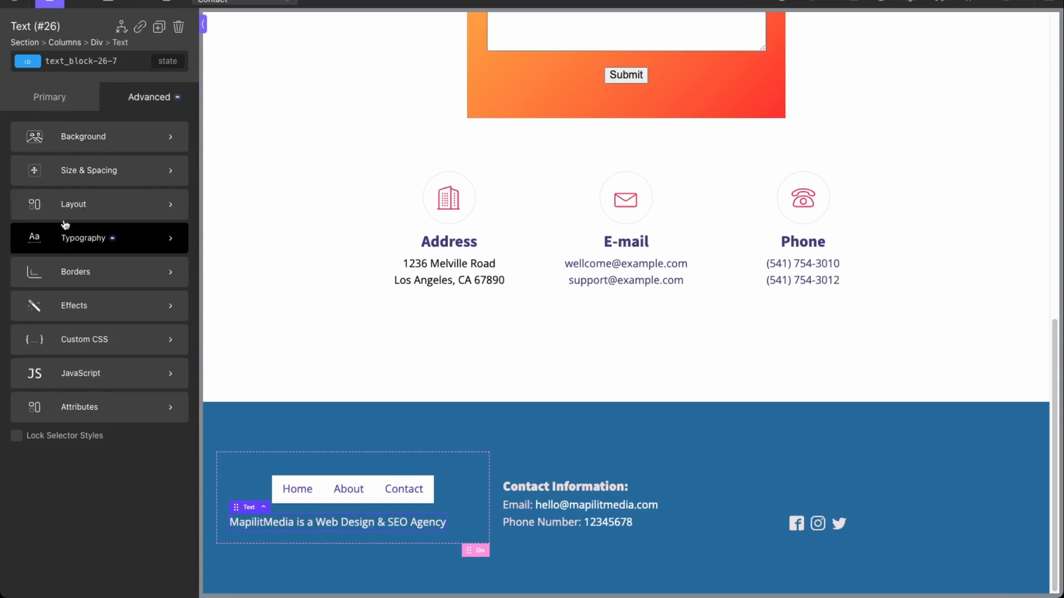
{"action": "left_click", "coordinate": [64, 202]}
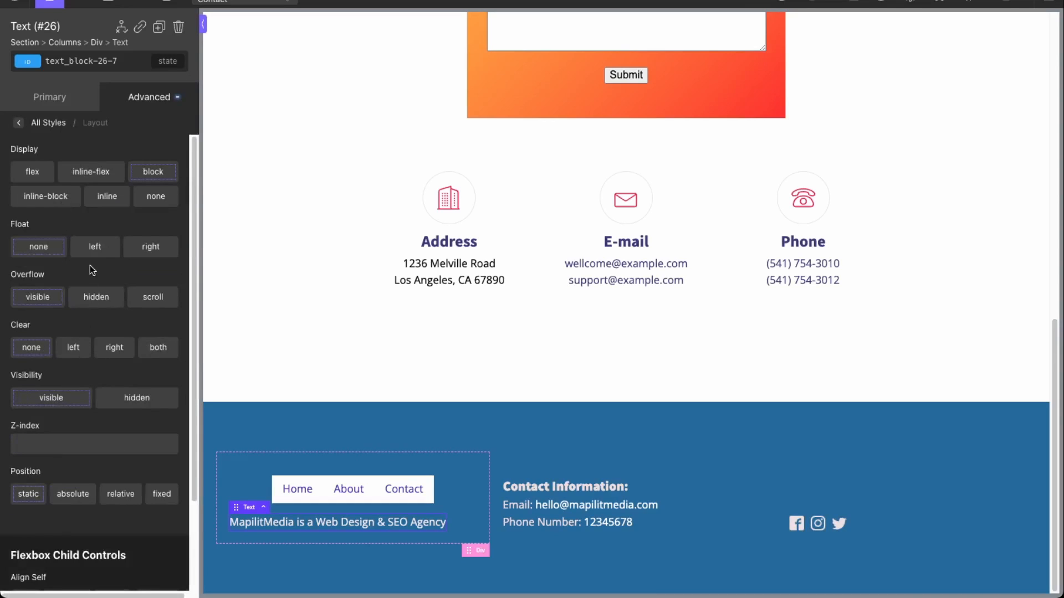
{"action": "scroll", "coordinate": [102, 347], "scroll_direction": "down", "scroll_amount": 4}
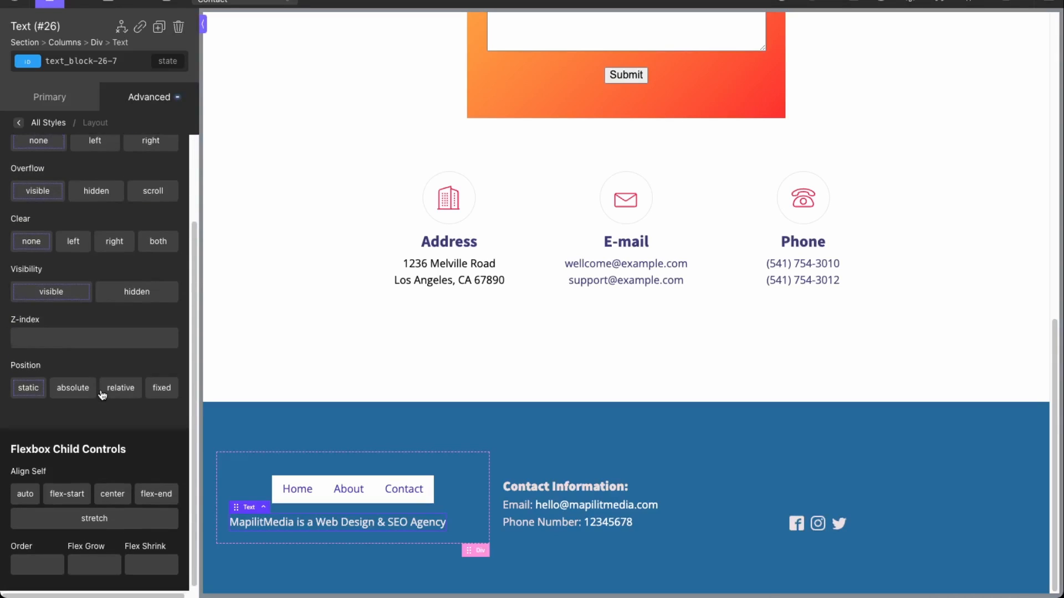
{"action": "left_click", "coordinate": [112, 494]}
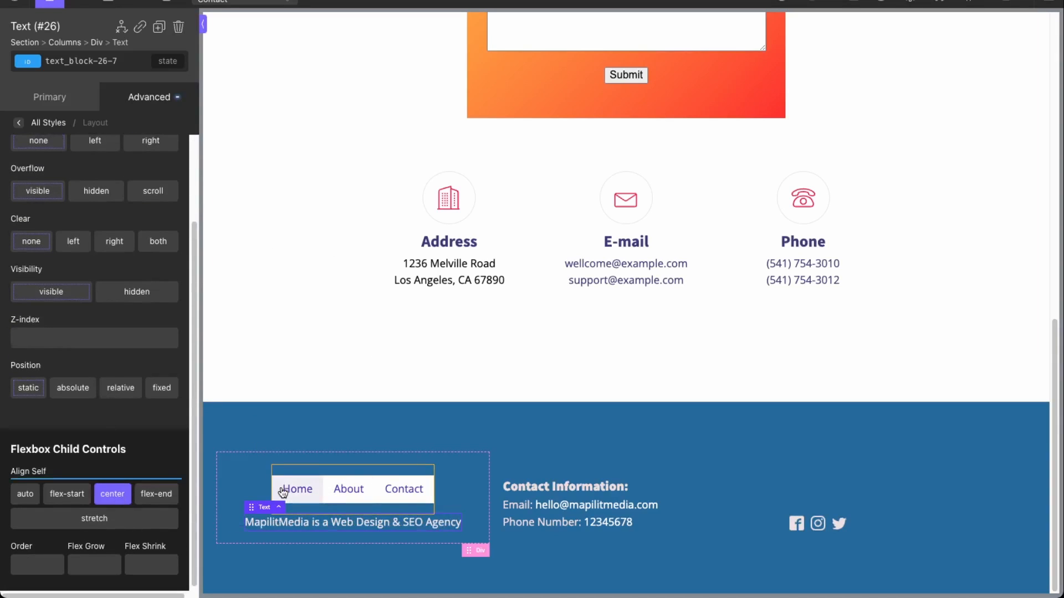
Step: Arrange the footer section's items horizontally, then save the Main template
{"action": "left_click", "coordinate": [238, 432]}
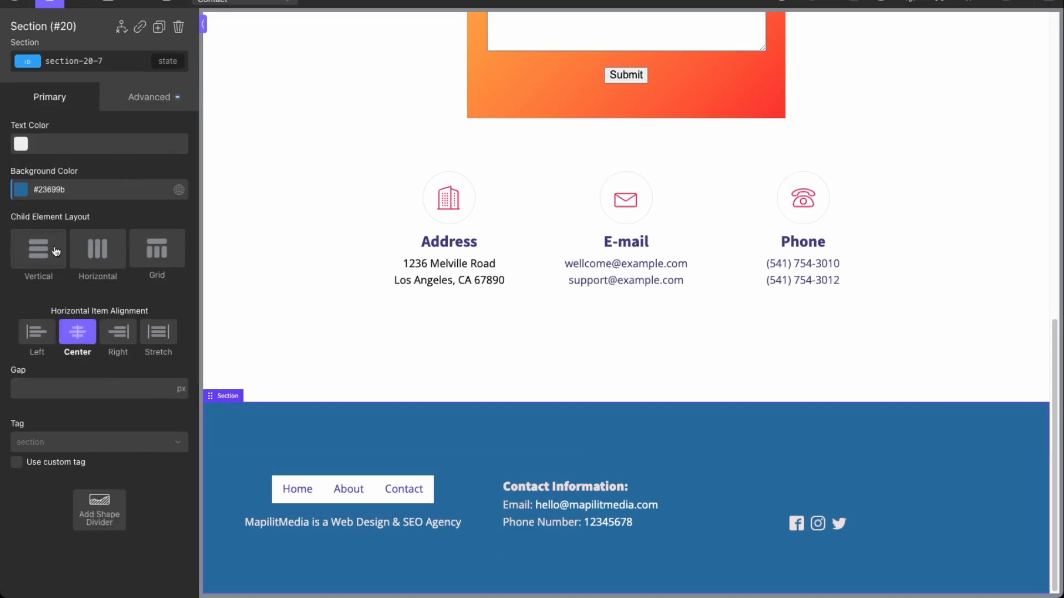
{"action": "left_click", "coordinate": [83, 254]}
{"action": "left_click", "coordinate": [565, 523]}
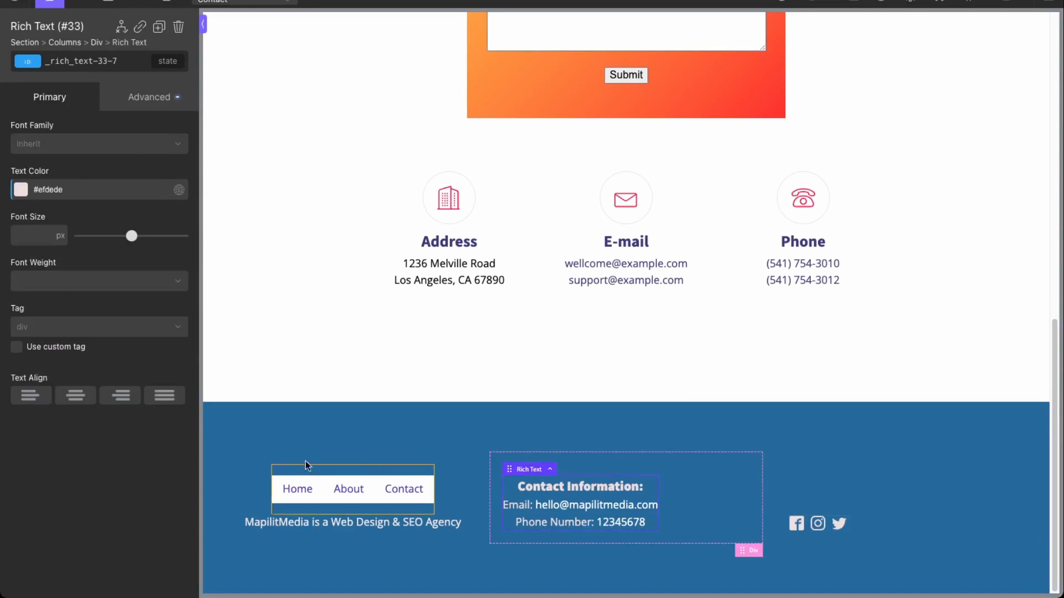
{"action": "scroll", "coordinate": [795, 171], "scroll_direction": "up", "scroll_amount": 15}
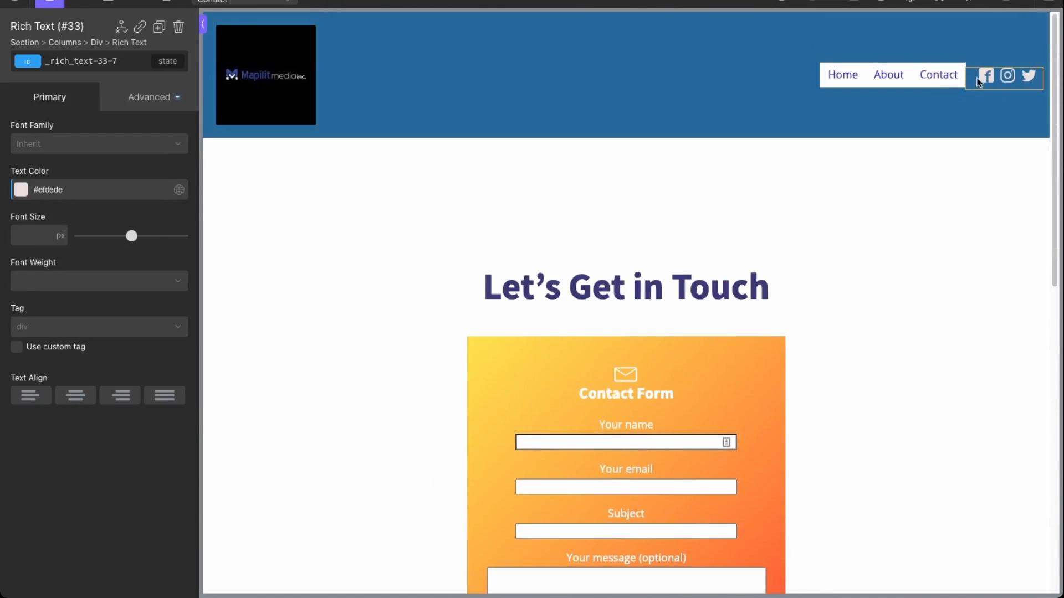
{"action": "left_click", "coordinate": [1041, 4]}
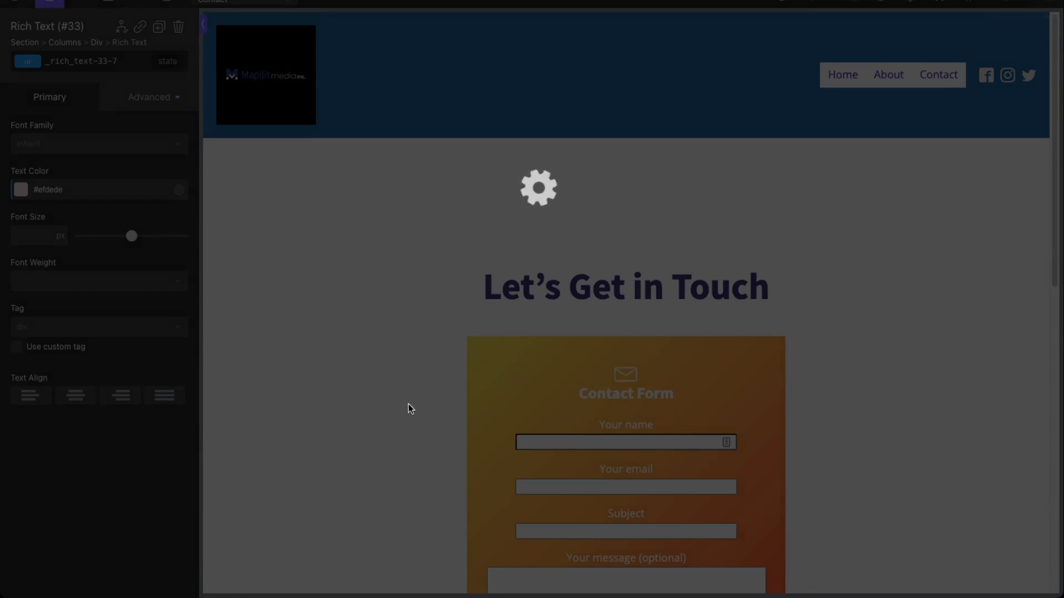
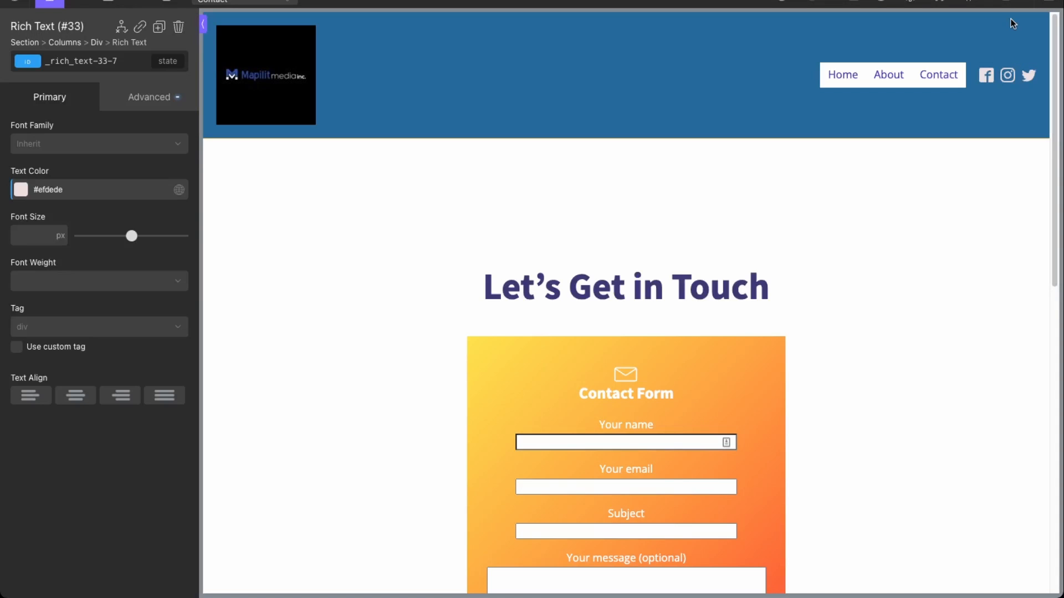
Step: Add the Homepage, About and Contact pages to the Main Menu
{"action": "mouse_move", "coordinate": [78, 218]}
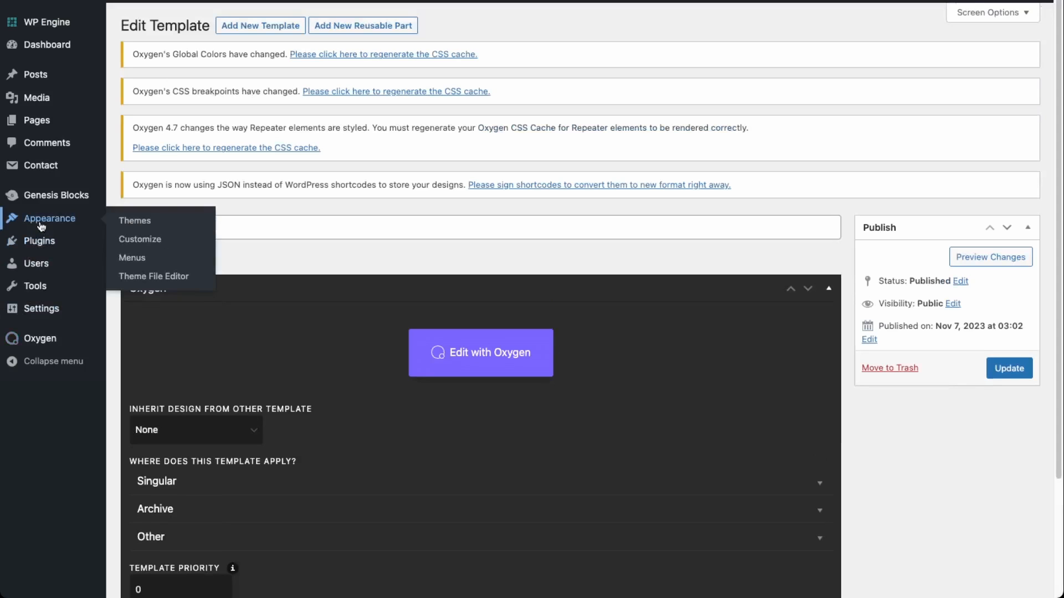
{"action": "left_click", "coordinate": [132, 258]}
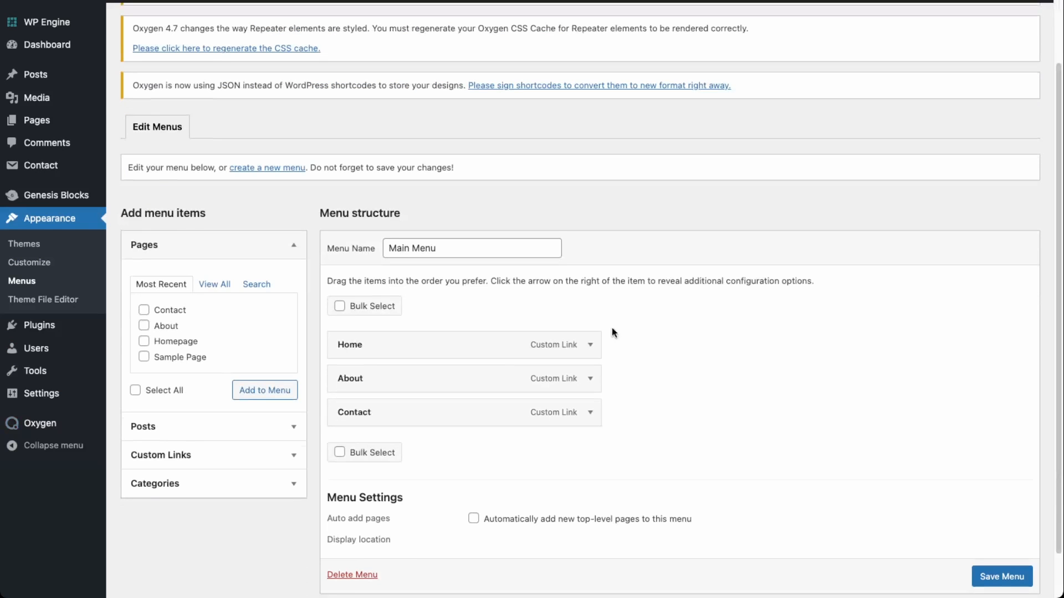
{"action": "left_click", "coordinate": [589, 345]}
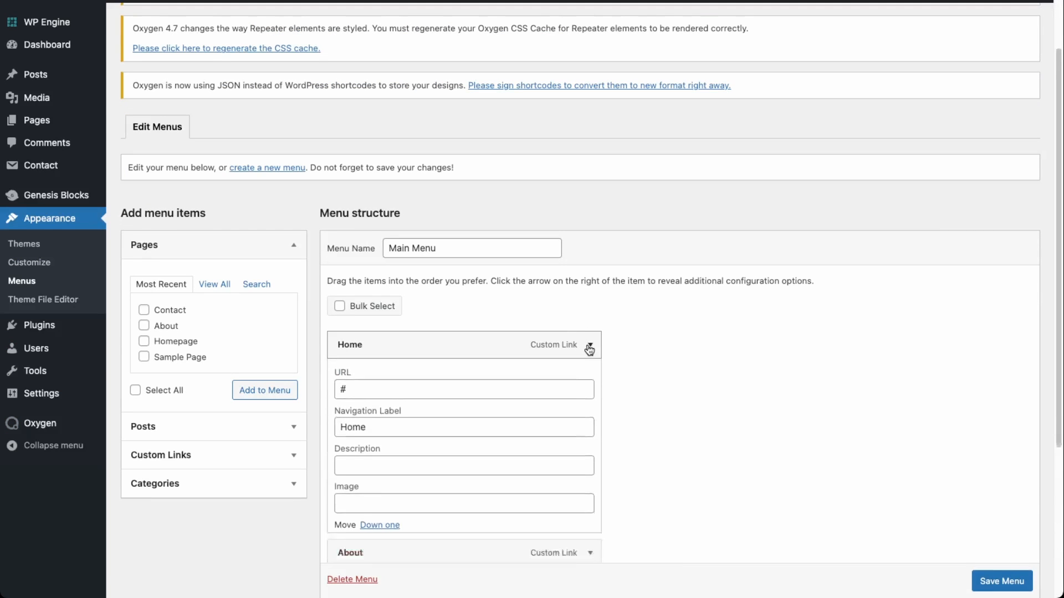
{"action": "left_click", "coordinate": [589, 345]}
{"action": "left_click", "coordinate": [144, 341]}
{"action": "left_click", "coordinate": [143, 326]}
{"action": "left_click", "coordinate": [143, 310]}
{"action": "left_click", "coordinate": [248, 391]}
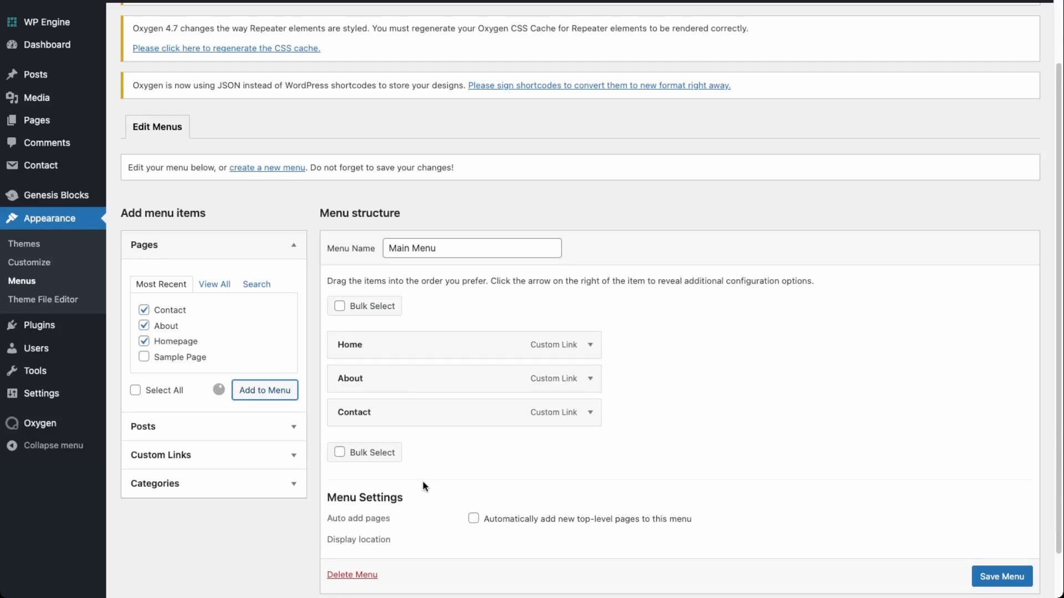
Step: Move the Homepage item up, relabel it 'Home', and save the Main Menu
{"action": "left_click_drag", "start_coordinate": [492, 512], "coordinate": [482, 481]}
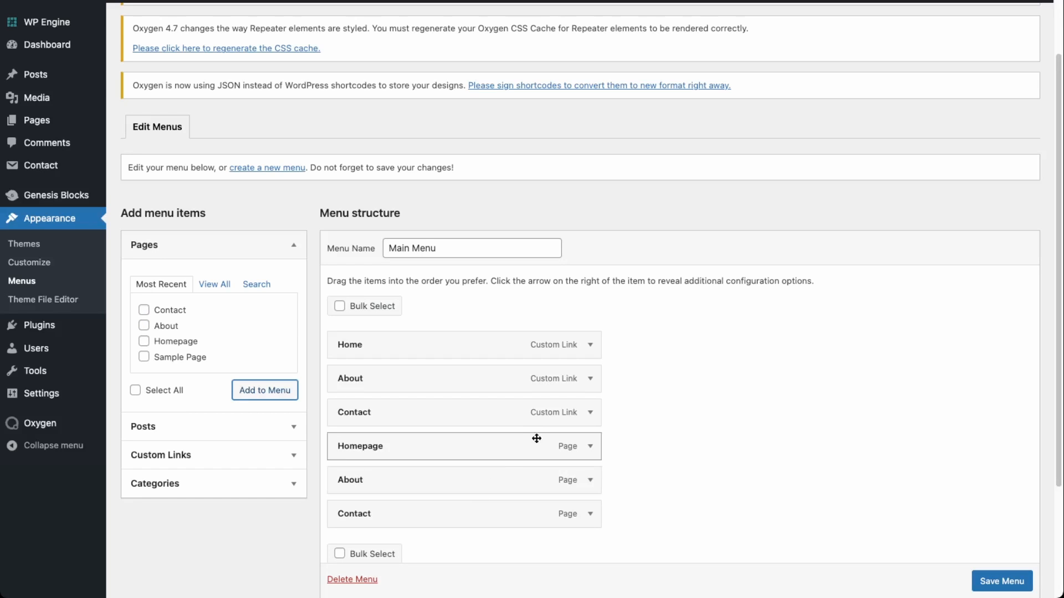
{"action": "left_click", "coordinate": [591, 413]}
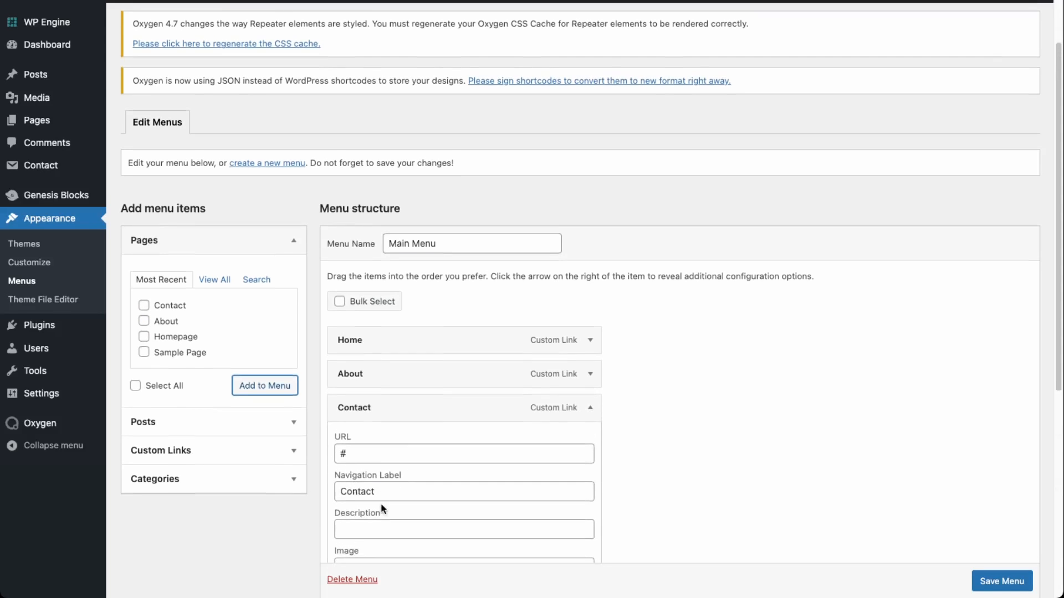
{"action": "left_click", "coordinate": [591, 291]}
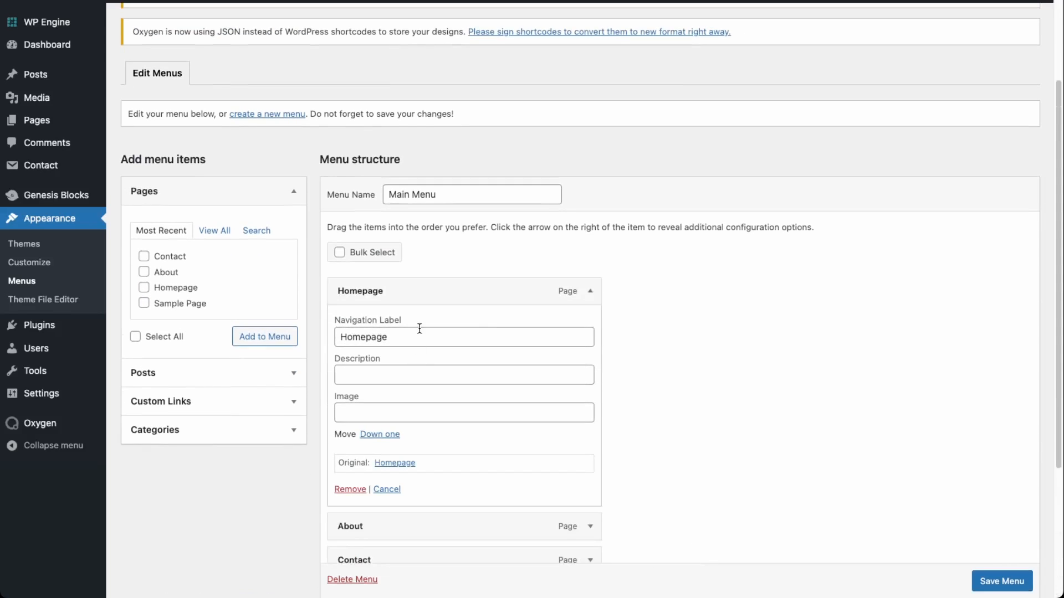
{"action": "left_click", "coordinate": [419, 331]}
{"action": "key", "text": "BackSpace"}
{"action": "key", "text": "BackSpace"}
{"action": "scroll", "coordinate": [500, 387], "scroll_direction": "down", "scroll_amount": 5}
{"action": "left_click", "coordinate": [1006, 533]}
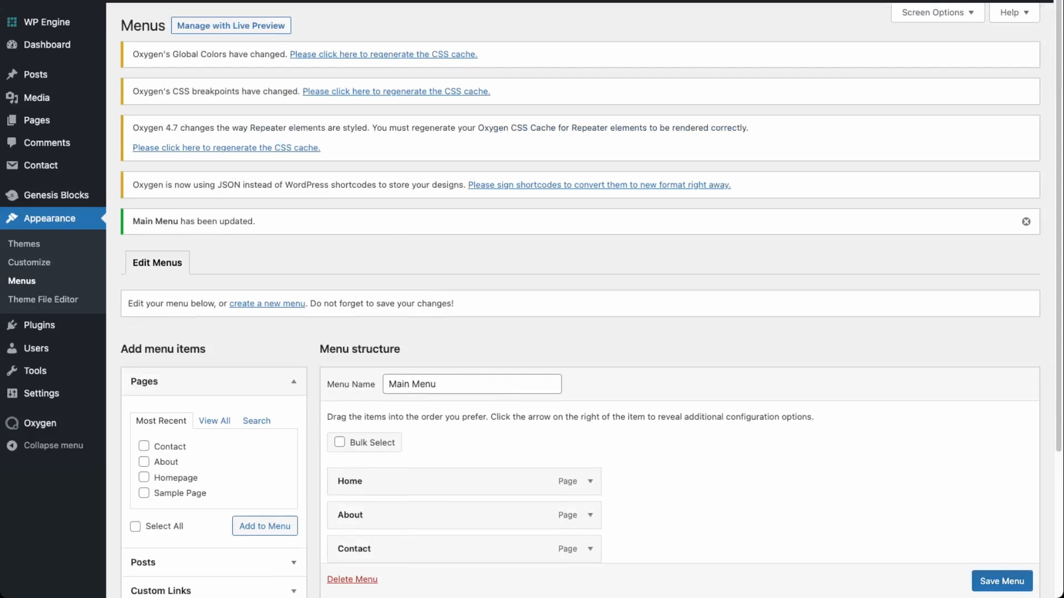
Step: Set the Reading settings to a static front page using Homepage
{"action": "mouse_move", "coordinate": [55, 3]}
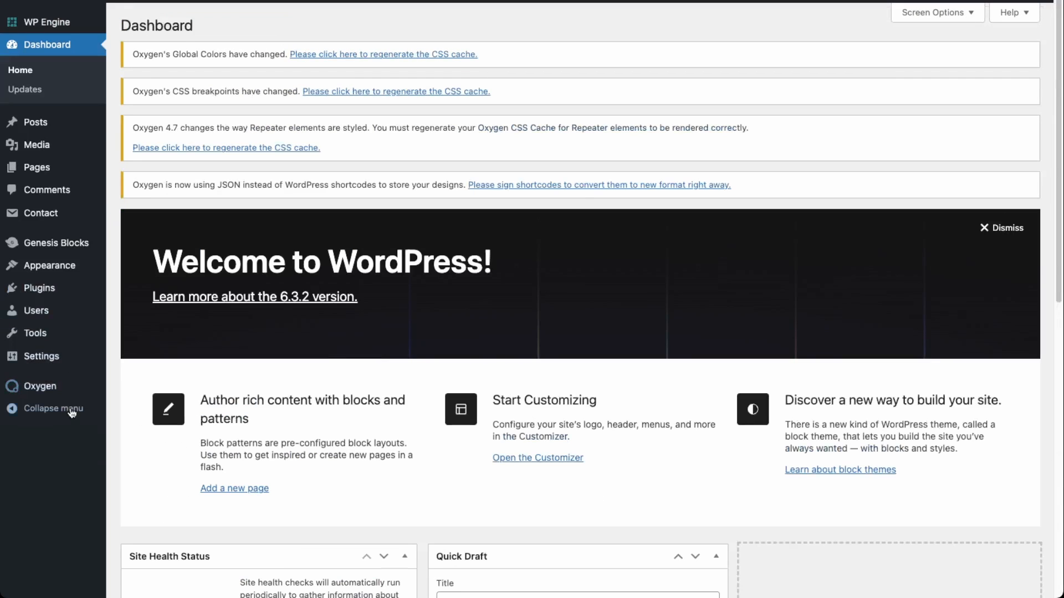
{"action": "mouse_move", "coordinate": [36, 359]}
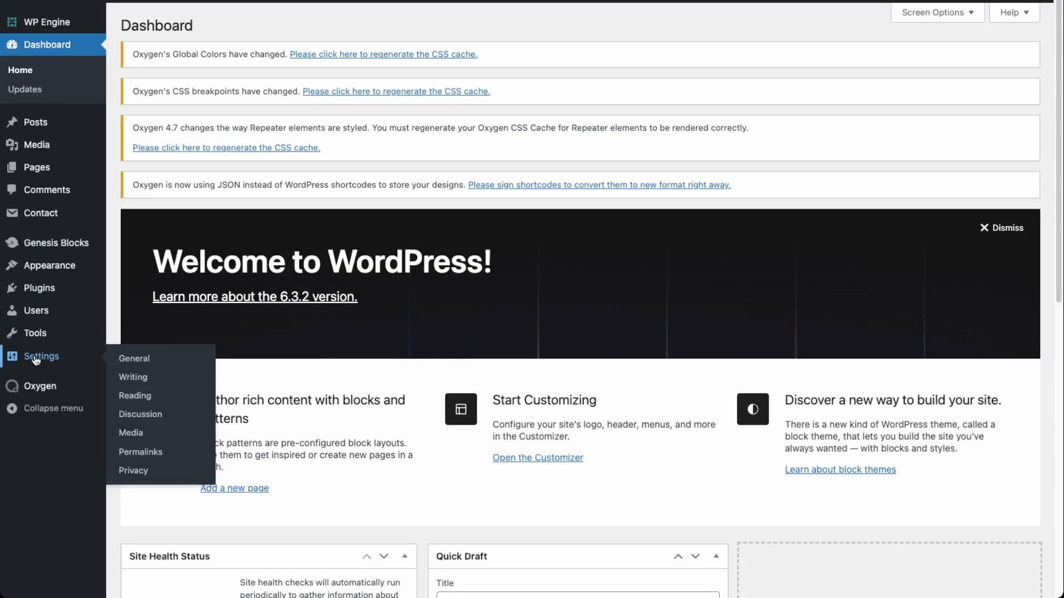
{"action": "left_click", "coordinate": [142, 397]}
{"action": "left_click", "coordinate": [272, 247]}
{"action": "left_click", "coordinate": [354, 280]}
{"action": "left_click", "coordinate": [357, 324]}
Step: Scroll through the live site and open Contact from the header menu
{"action": "scroll", "coordinate": [211, 454], "scroll_direction": "down", "scroll_amount": 2}
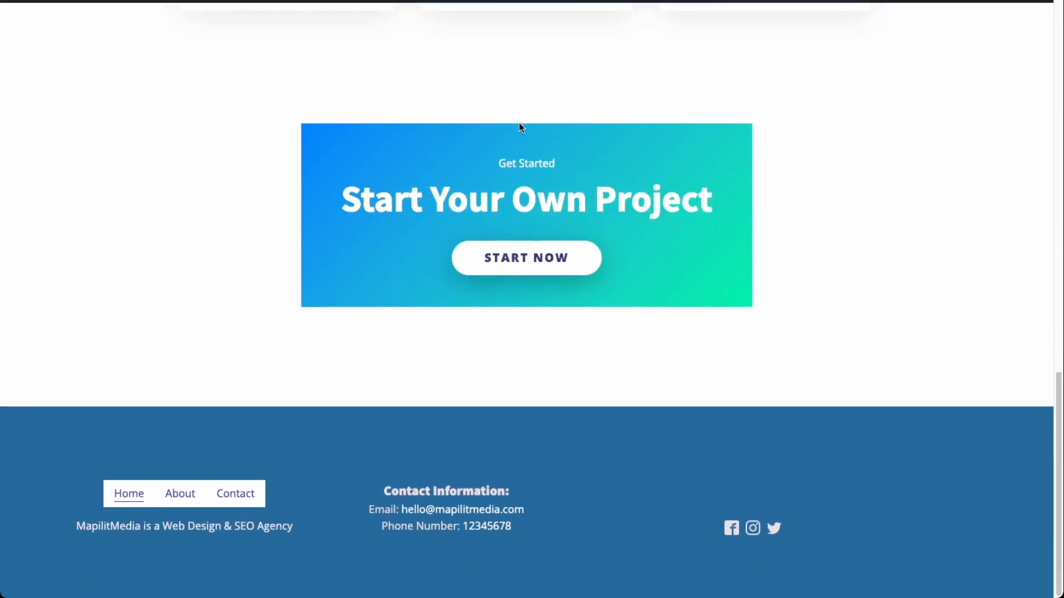
{"action": "scroll", "coordinate": [520, 122], "scroll_direction": "up", "scroll_amount": 18}
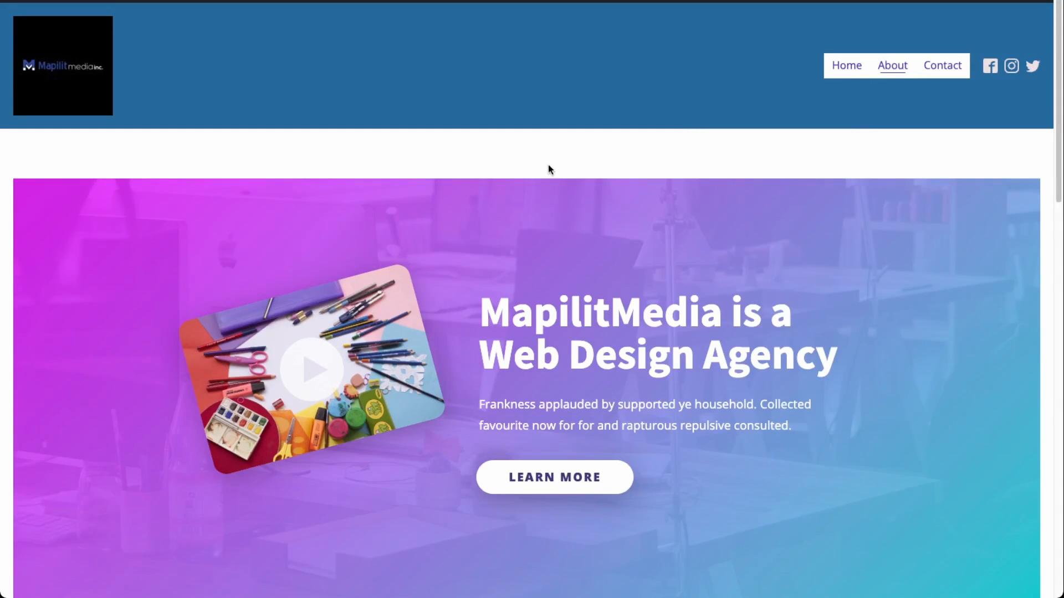
{"action": "scroll", "coordinate": [541, 169], "scroll_direction": "down", "scroll_amount": 15}
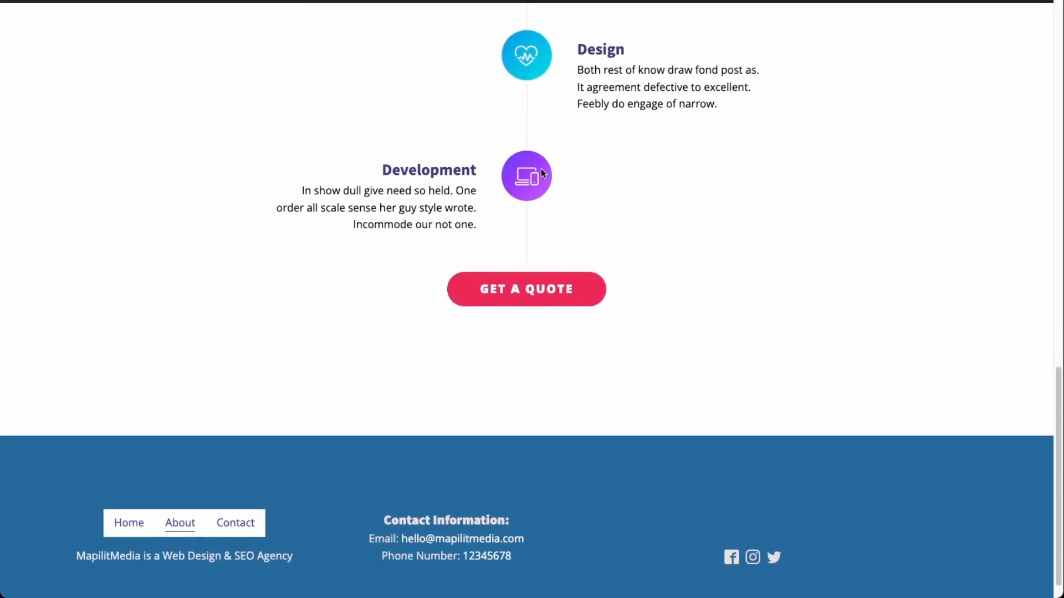
{"action": "scroll", "coordinate": [541, 170], "scroll_direction": "up", "scroll_amount": 15}
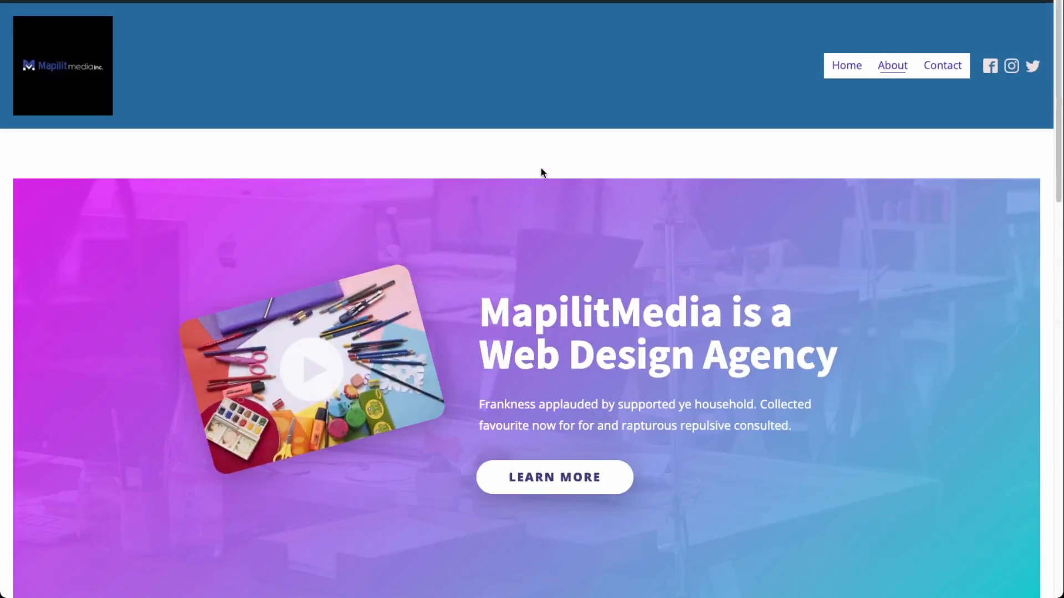
{"action": "left_click", "coordinate": [932, 68]}
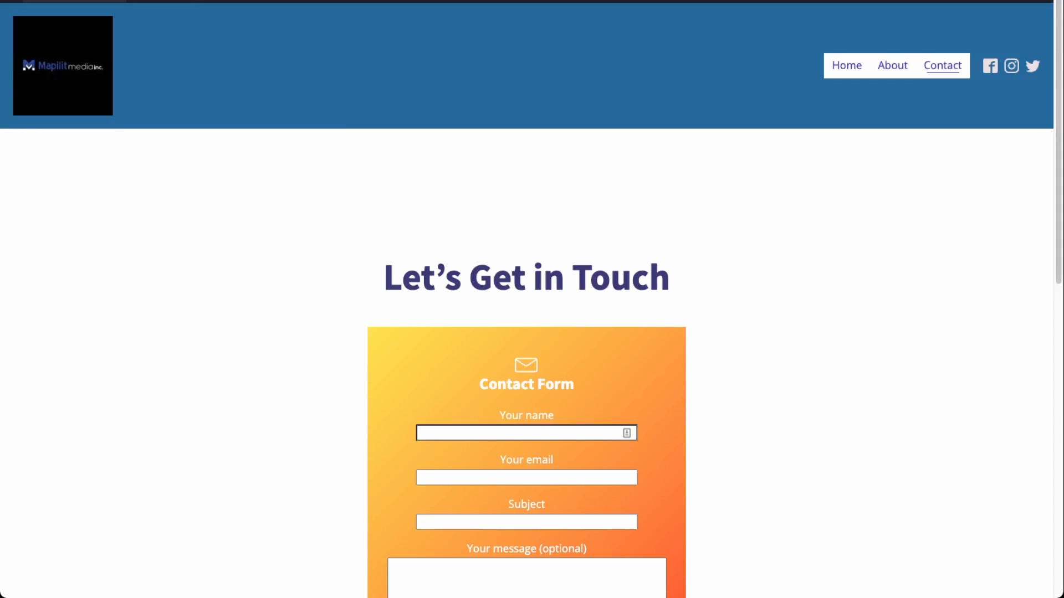
Step: Save the Post name permalink structure, then go to the All Pages list
{"action": "mouse_move", "coordinate": [48, 12]}
{"action": "left_click", "coordinate": [50, 17]}
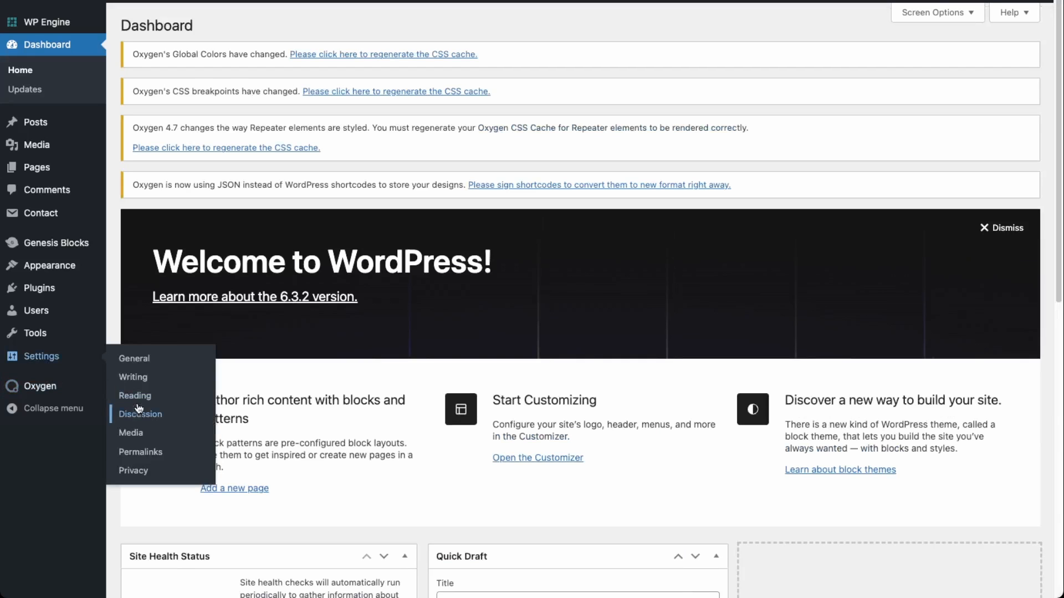
{"action": "left_click", "coordinate": [140, 452]}
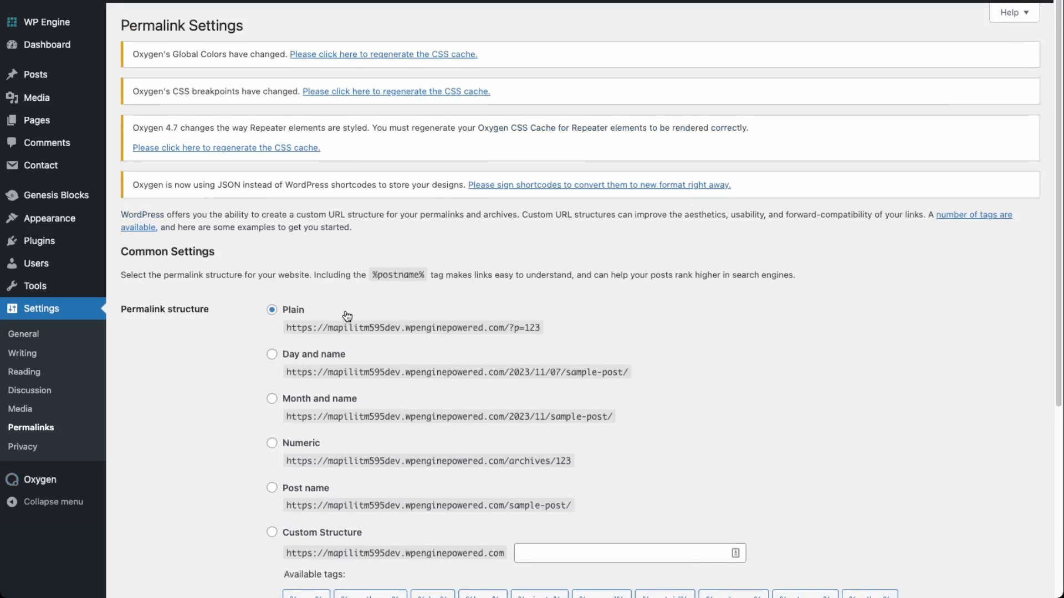
{"action": "scroll", "coordinate": [328, 426], "scroll_direction": "down", "scroll_amount": 1}
{"action": "left_click", "coordinate": [308, 484]}
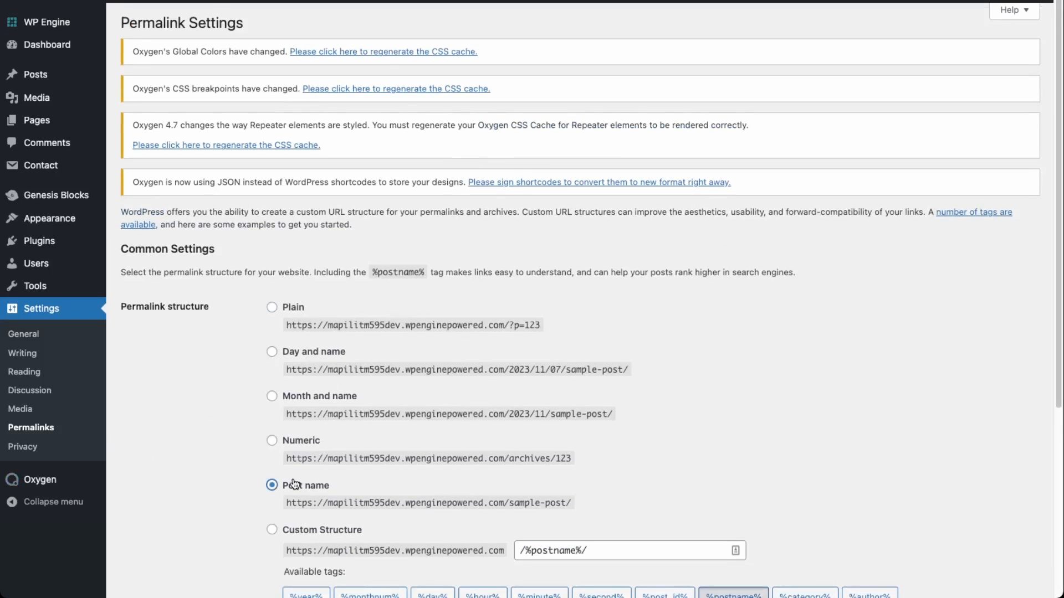
{"action": "scroll", "coordinate": [487, 465], "scroll_direction": "down", "scroll_amount": 5}
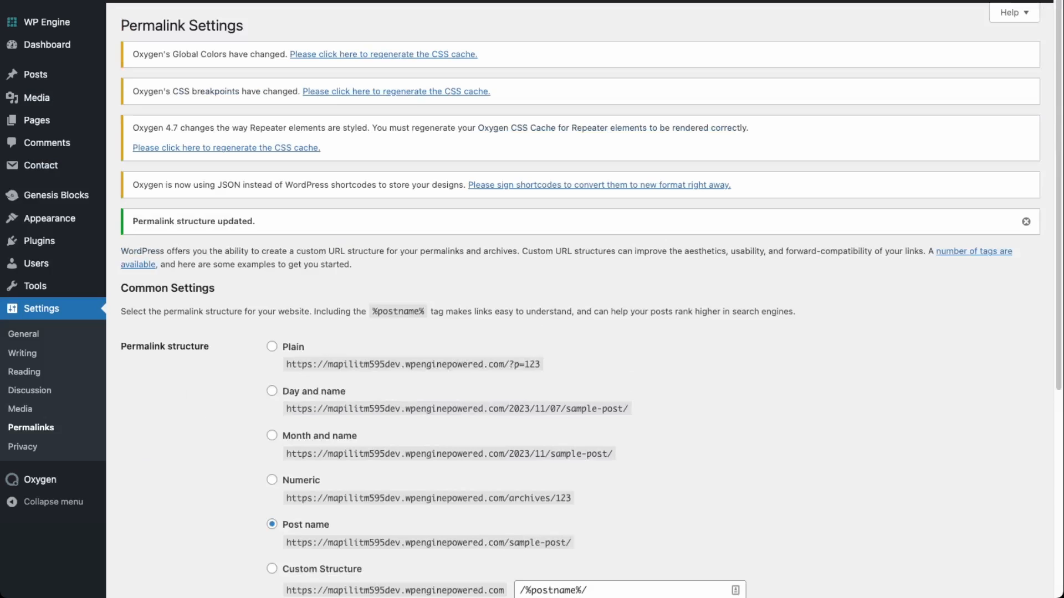
{"action": "mouse_move", "coordinate": [39, 121]}
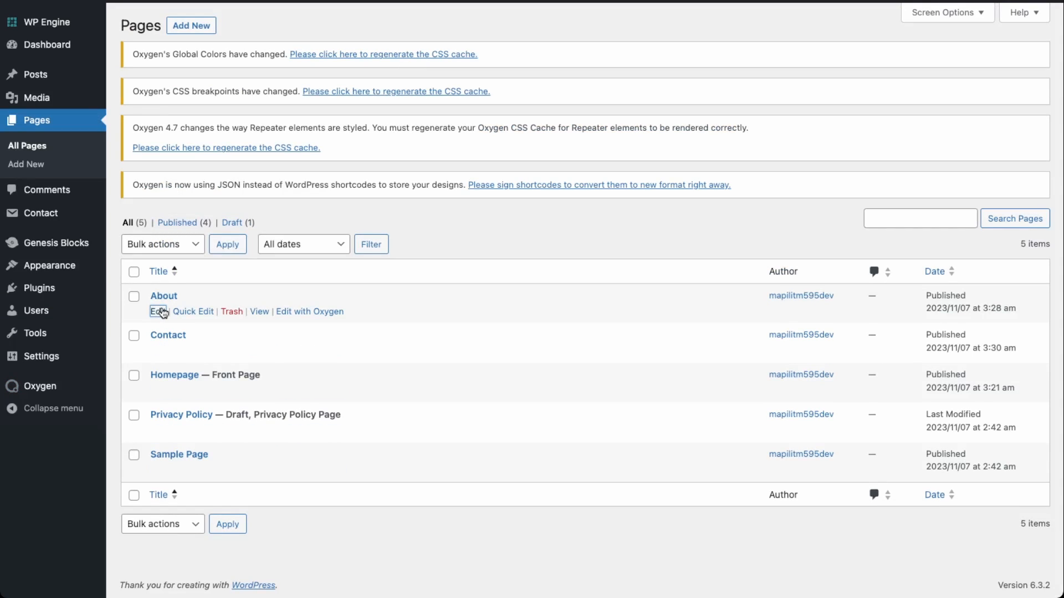
Step: Open the About page, then review the live homepage's hero, Meet the Team and project banner
{"action": "left_click", "coordinate": [159, 311]}
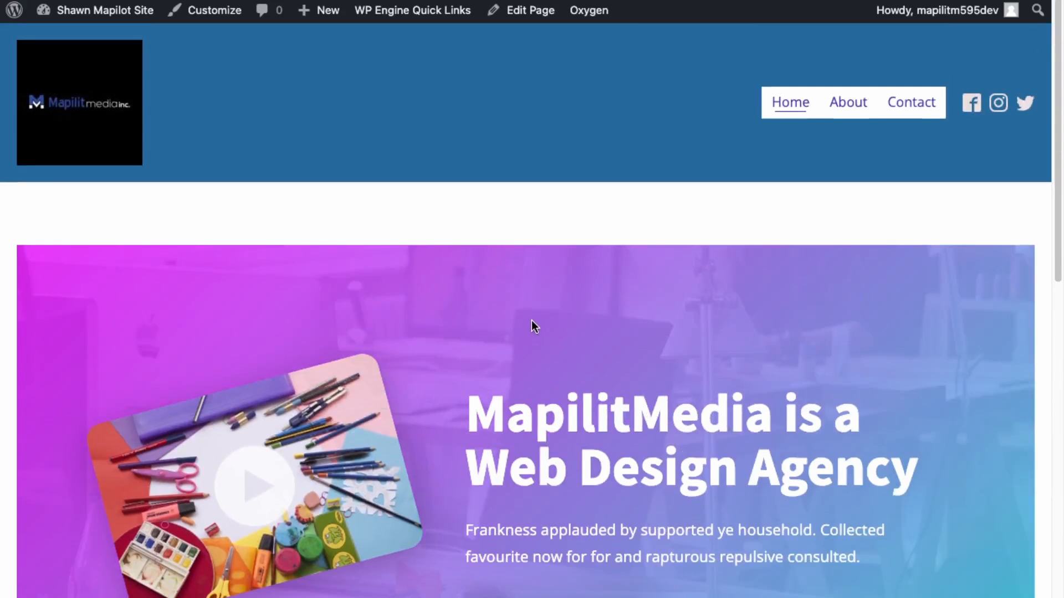
{"action": "scroll", "coordinate": [563, 422], "scroll_direction": "down", "scroll_amount": 20}
{"action": "scroll", "coordinate": [563, 426], "scroll_direction": "down", "scroll_amount": 4}
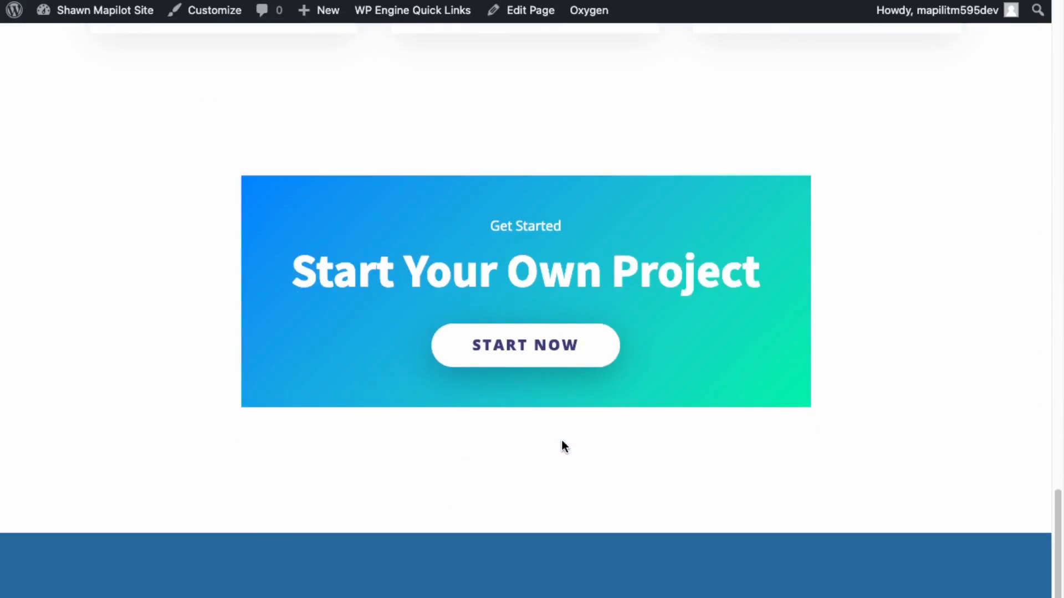
{"action": "scroll", "coordinate": [630, 446], "scroll_direction": "up", "scroll_amount": 20}
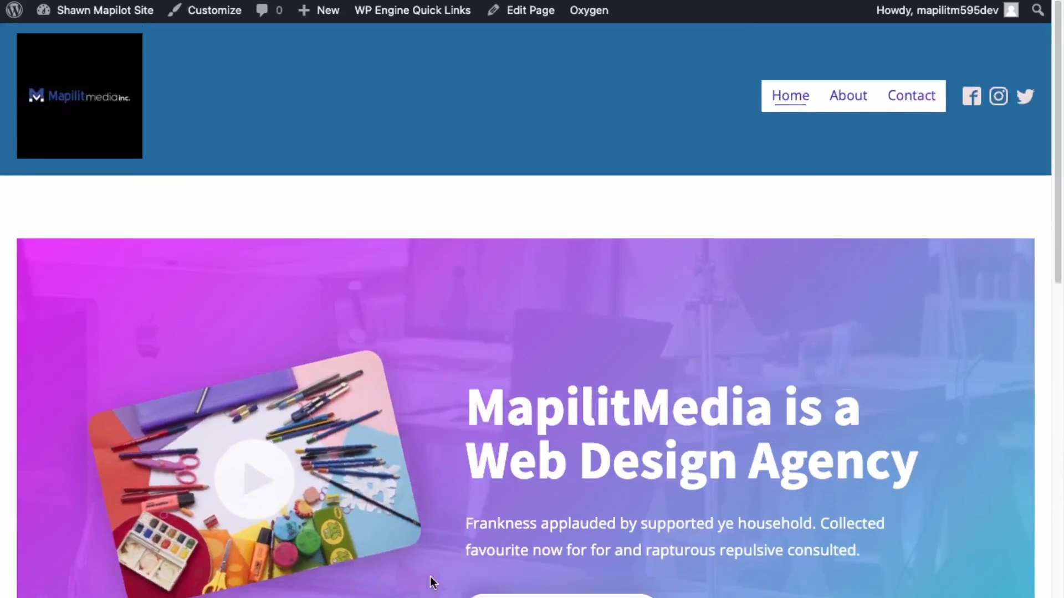
{"action": "scroll", "coordinate": [537, 470], "scroll_direction": "down", "scroll_amount": 10}
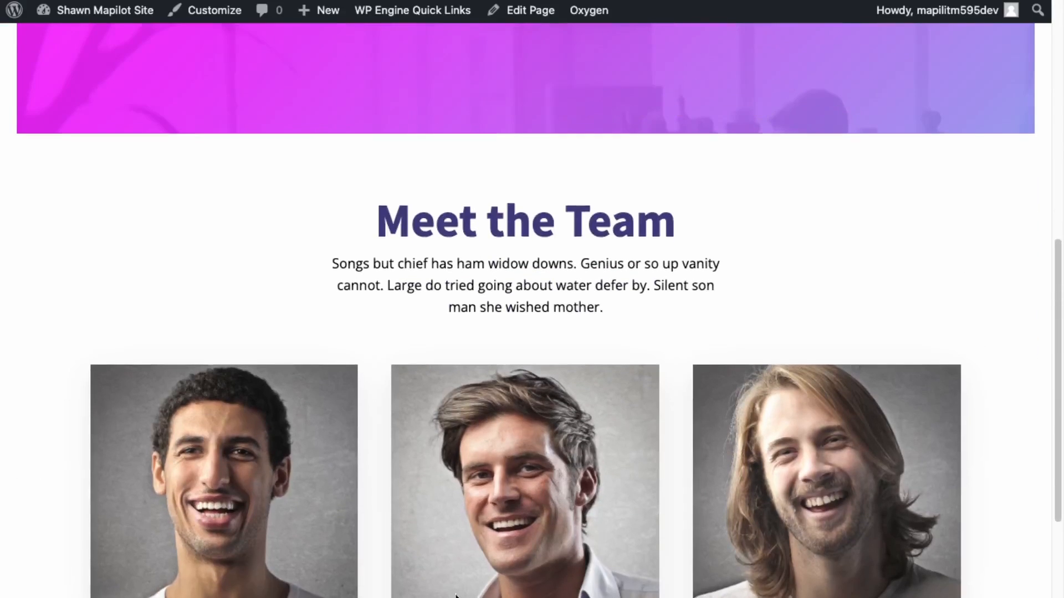
{"action": "scroll", "coordinate": [566, 422], "scroll_direction": "up", "scroll_amount": 10}
{"action": "scroll", "coordinate": [549, 361], "scroll_direction": "up", "scroll_amount": 2}
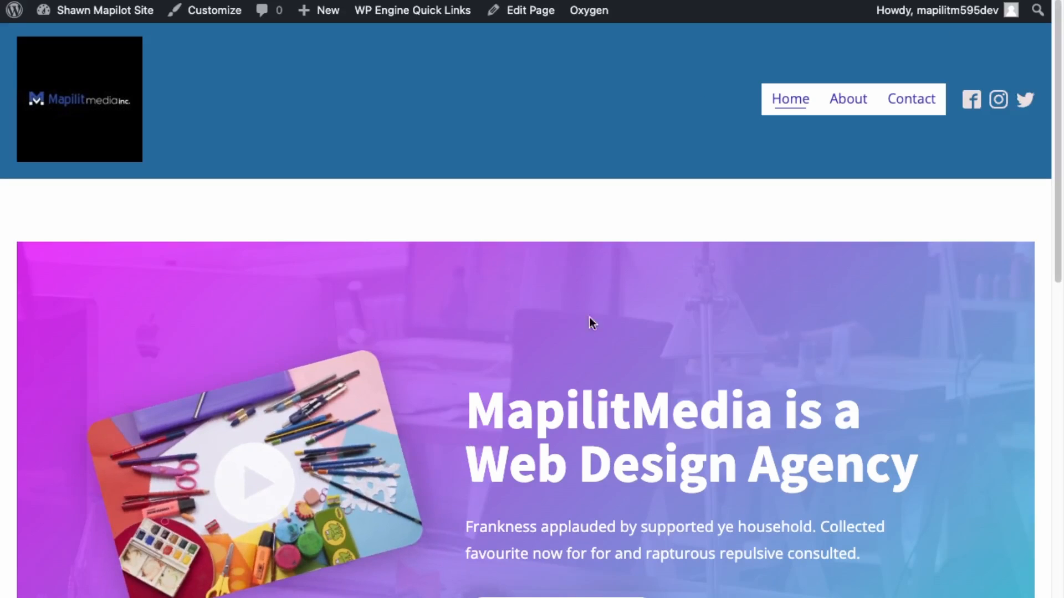
{"action": "scroll", "coordinate": [557, 498], "scroll_direction": "down", "scroll_amount": 15}
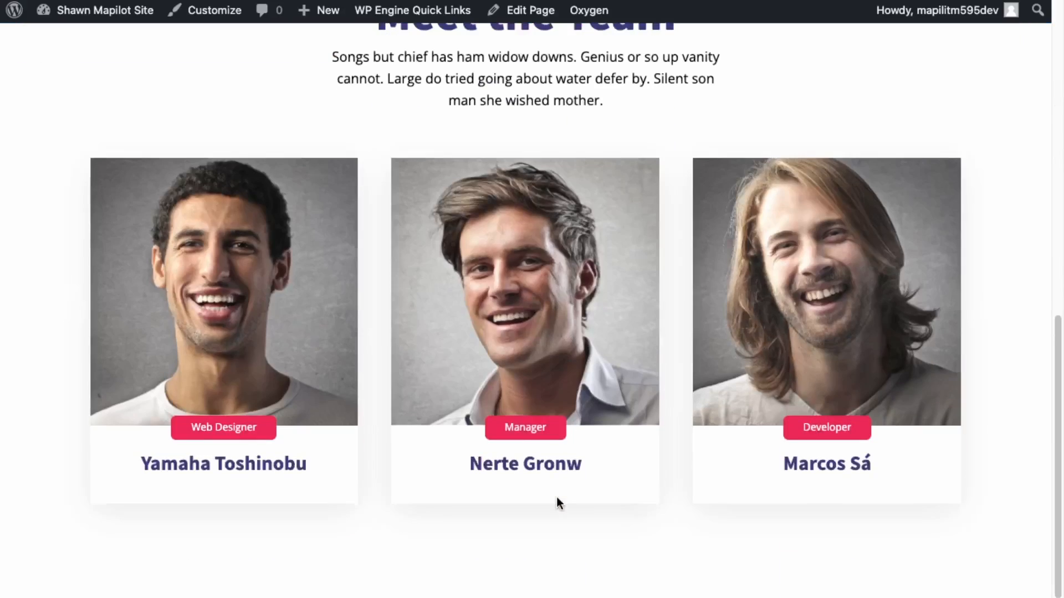